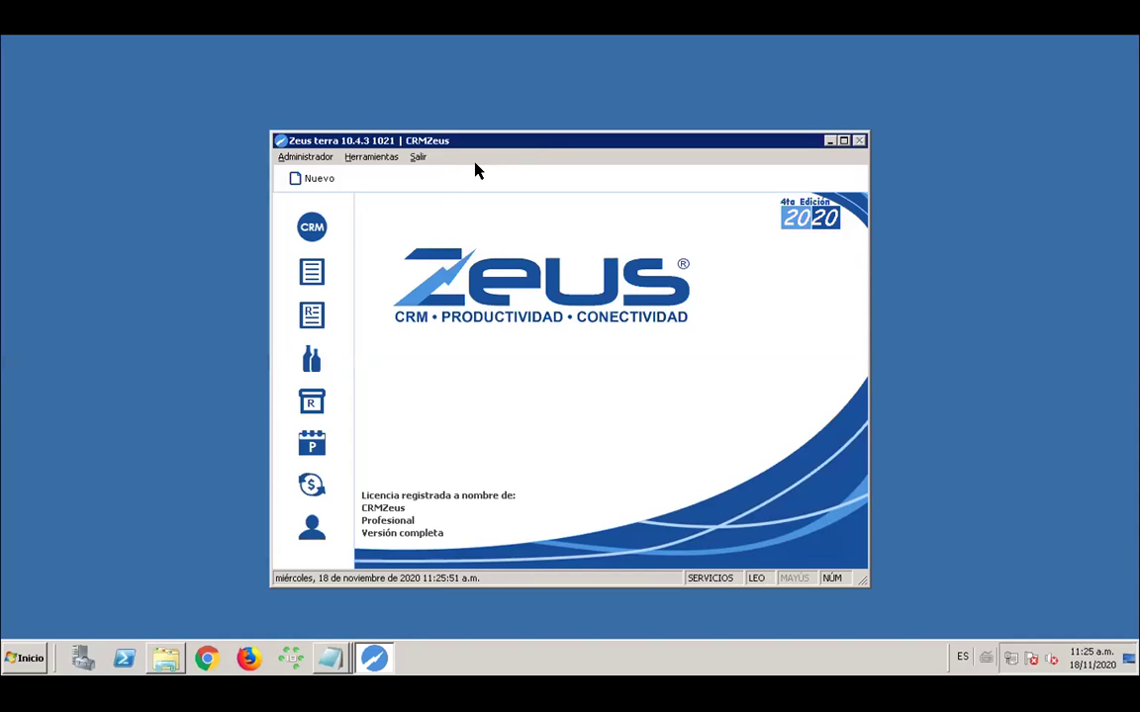
Choose Herramientas > Campos particulares to reach the Escribir contraseña prompt
{"action": "left_click", "coordinate": [368, 159]}
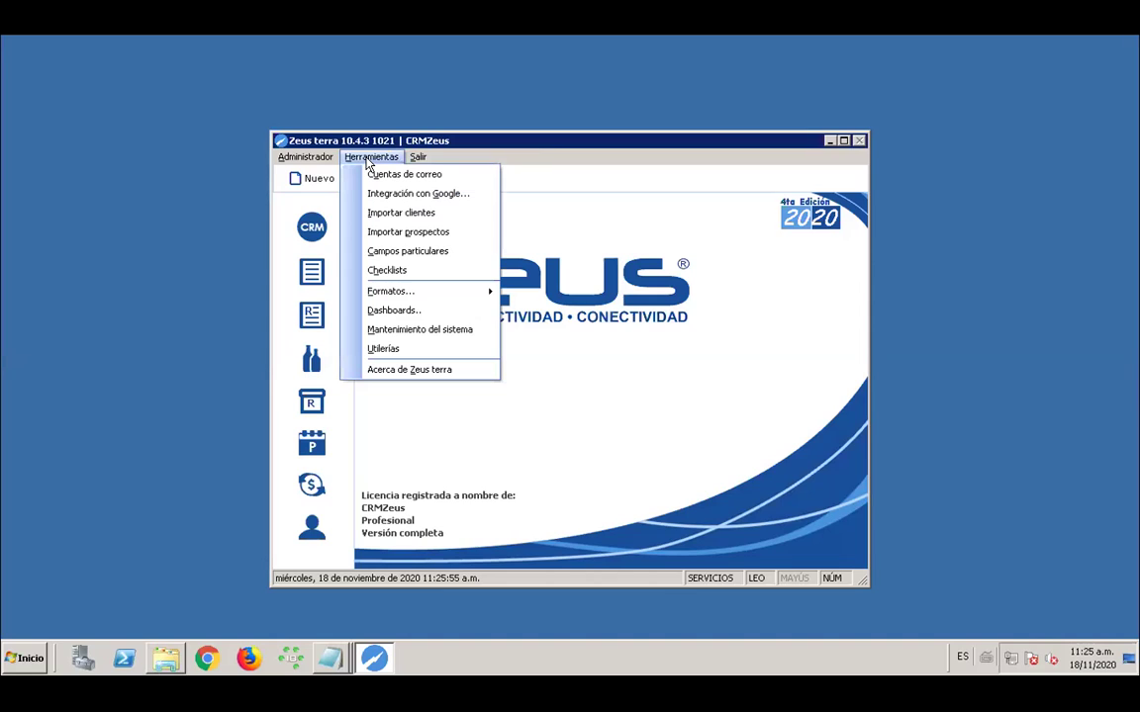
{"action": "left_click", "coordinate": [365, 232]}
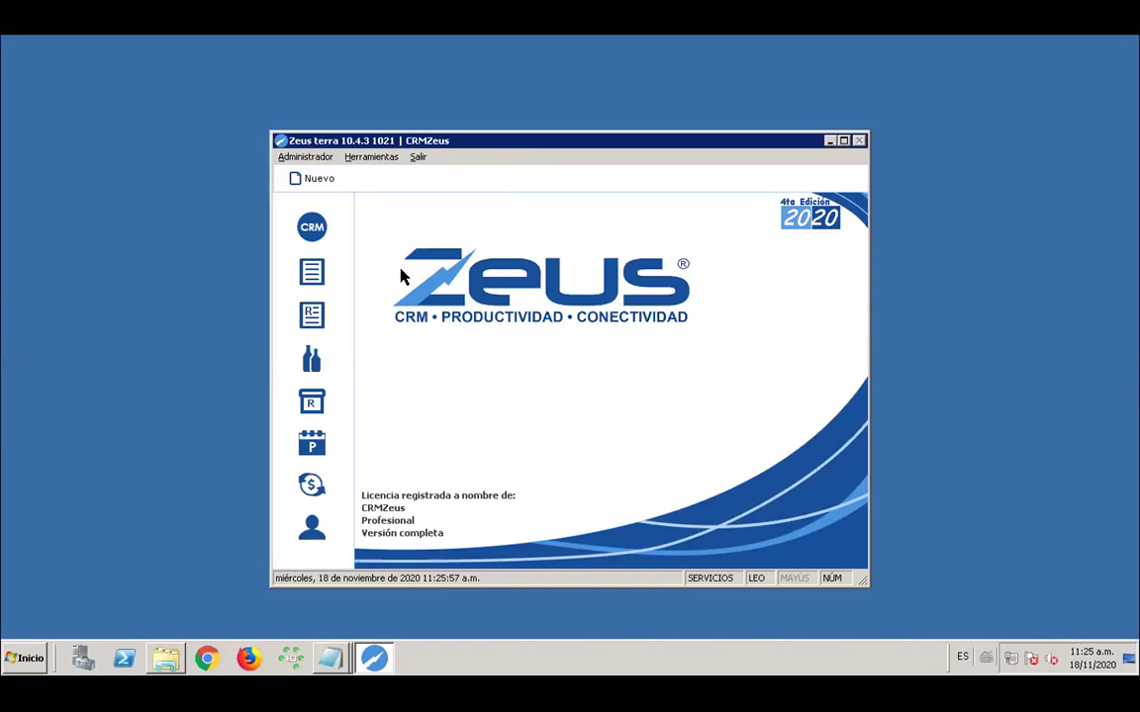
{"action": "left_click", "coordinate": [372, 158]}
{"action": "left_click", "coordinate": [372, 158]}
{"action": "left_click", "coordinate": [376, 160]}
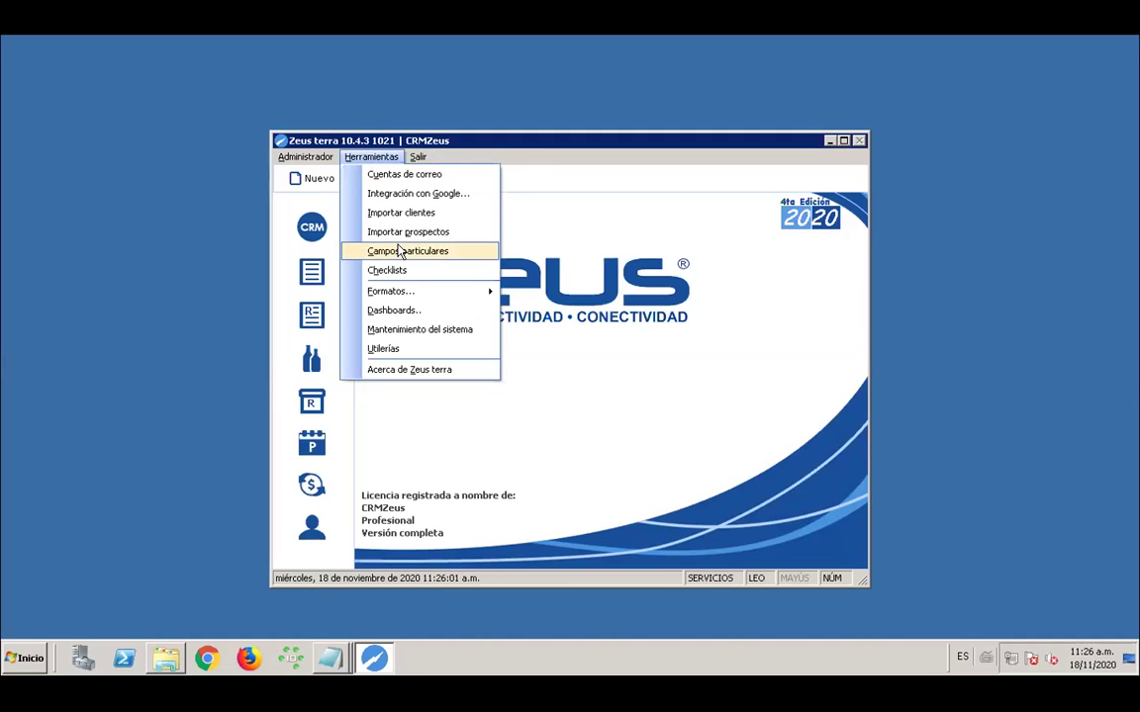
{"action": "left_click", "coordinate": [395, 249]}
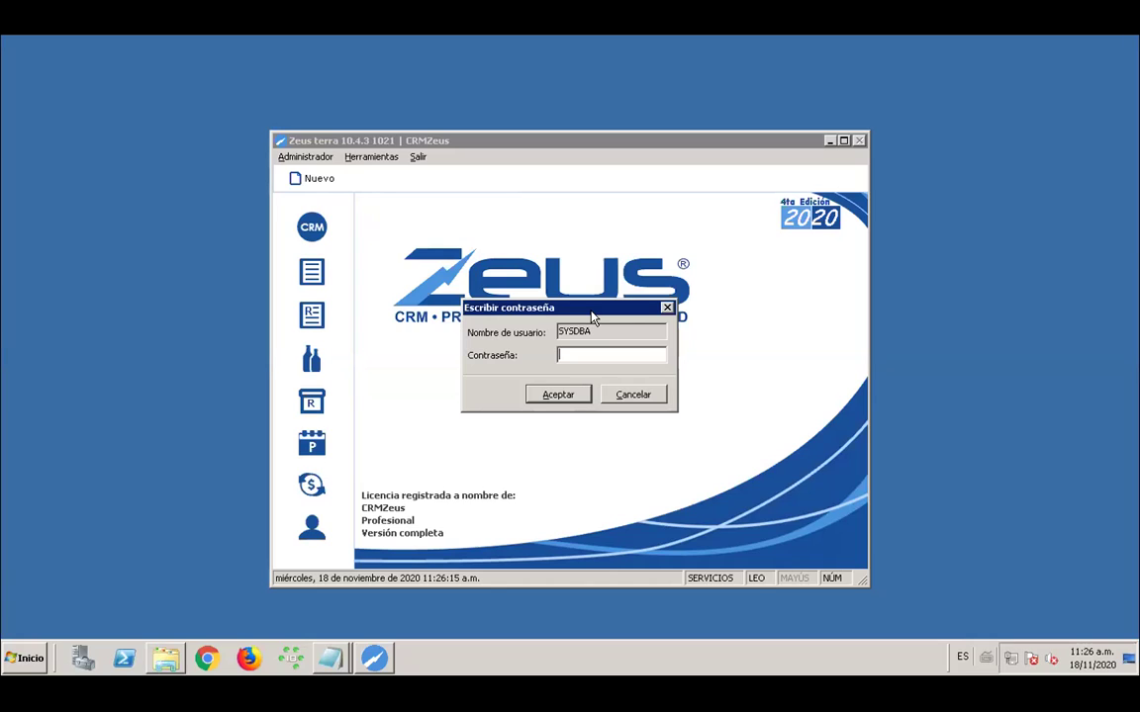
Enter the SYSDBA admin password and confirm it to open Campos particulares for Clientes
{"action": "type", "text": "masterkey"}
{"action": "left_click", "coordinate": [552, 399]}
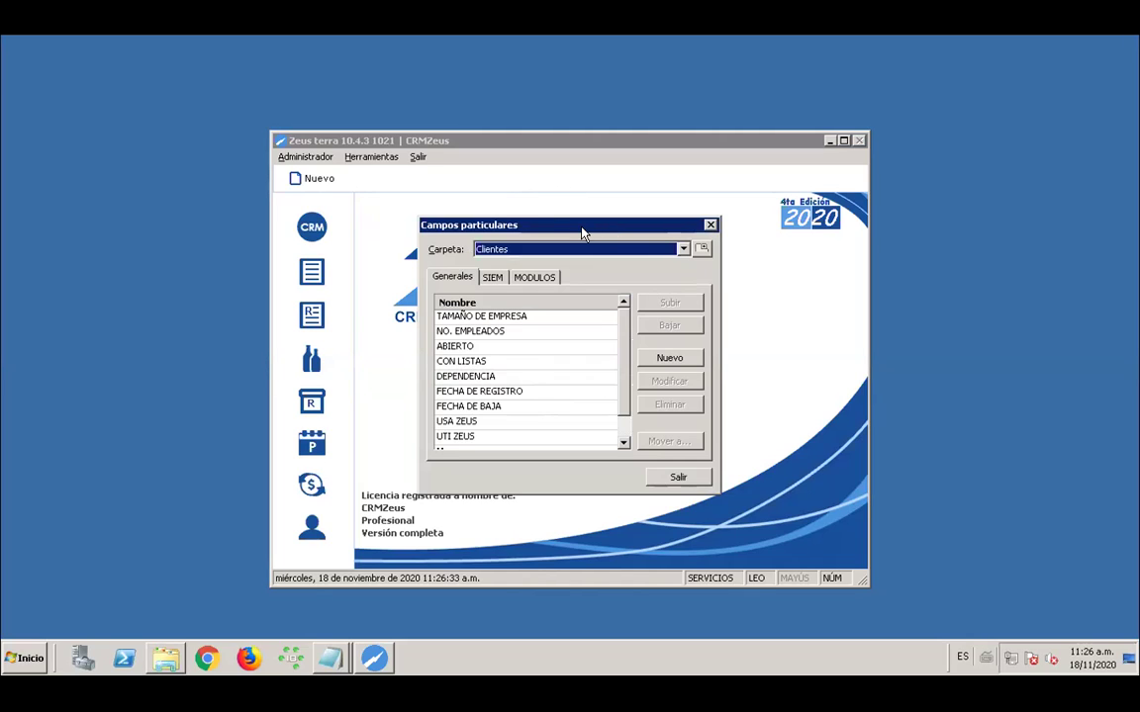
{"action": "left_click", "coordinate": [683, 250]}
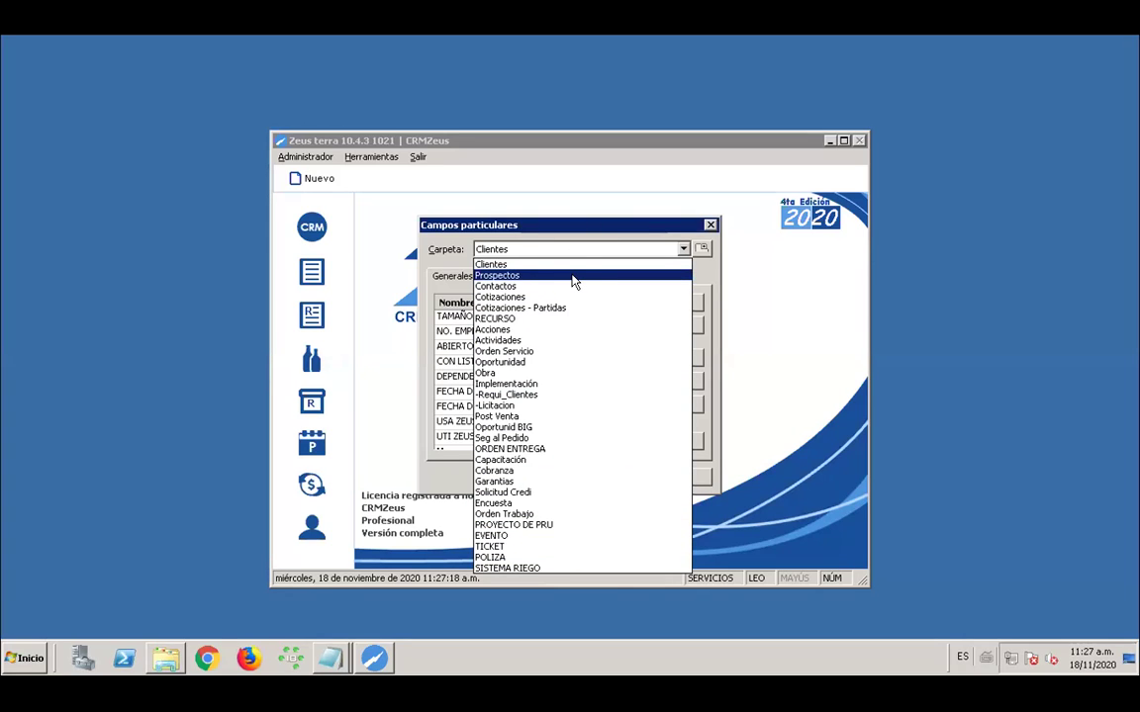
{"action": "left_click", "coordinate": [518, 255]}
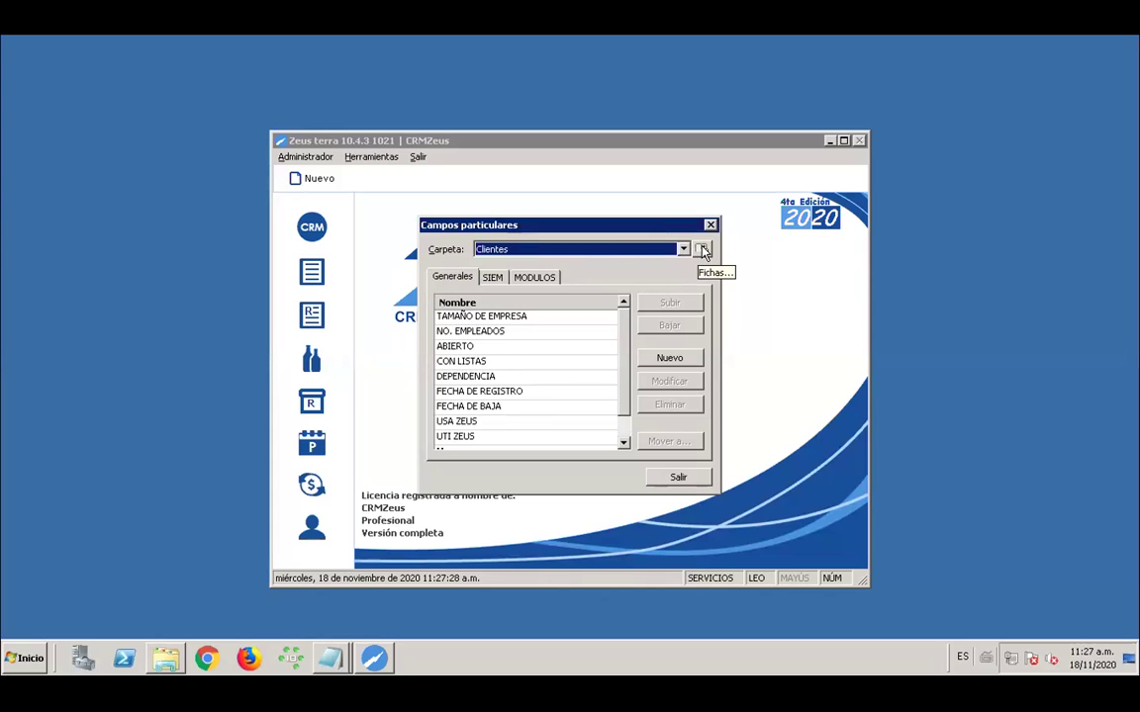
{"action": "left_click", "coordinate": [451, 280]}
{"action": "left_click", "coordinate": [492, 278]}
{"action": "left_click", "coordinate": [536, 277]}
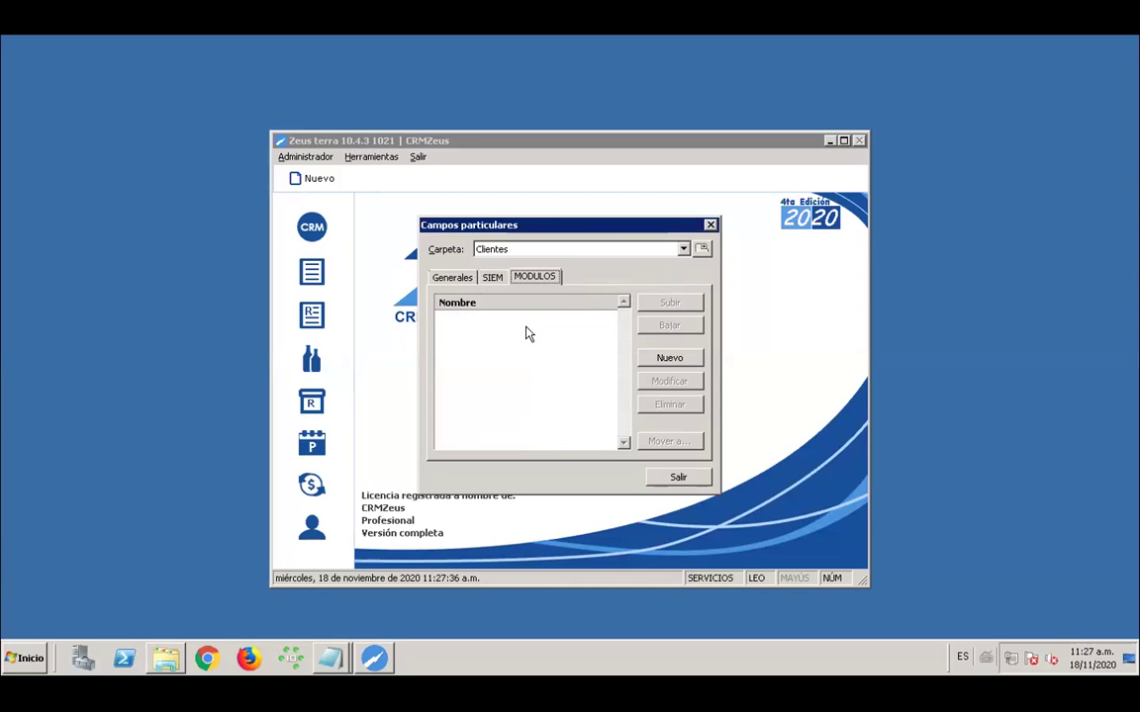
{"action": "left_click", "coordinate": [451, 280]}
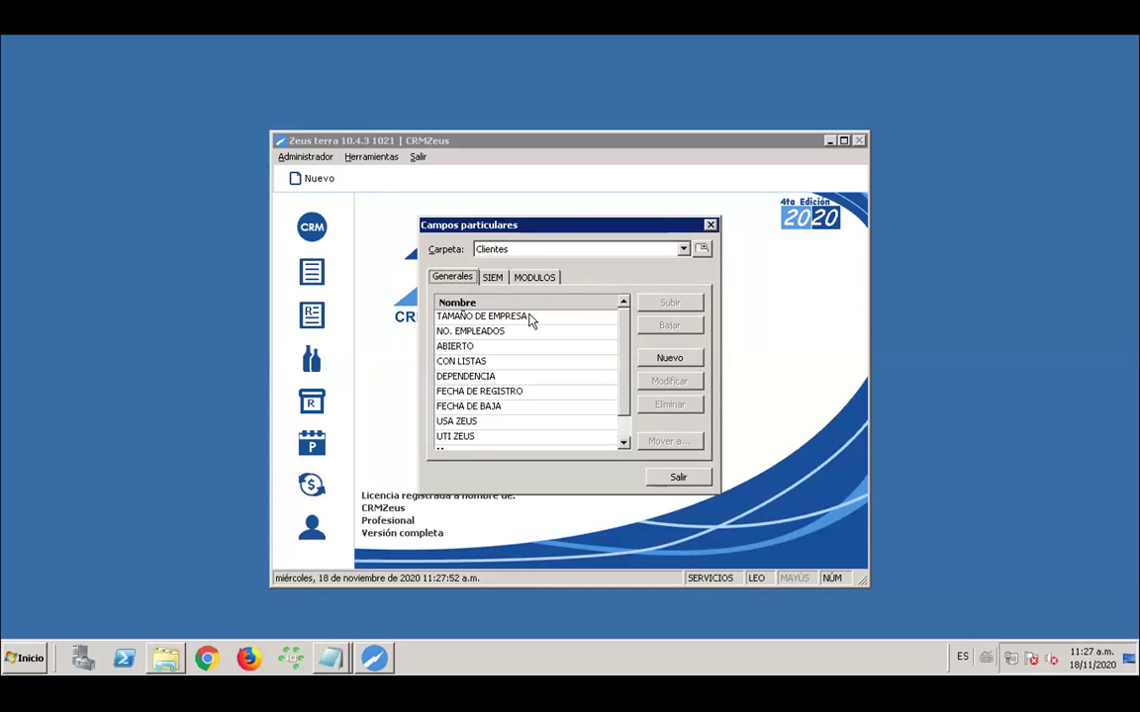
{"action": "left_click", "coordinate": [498, 322]}
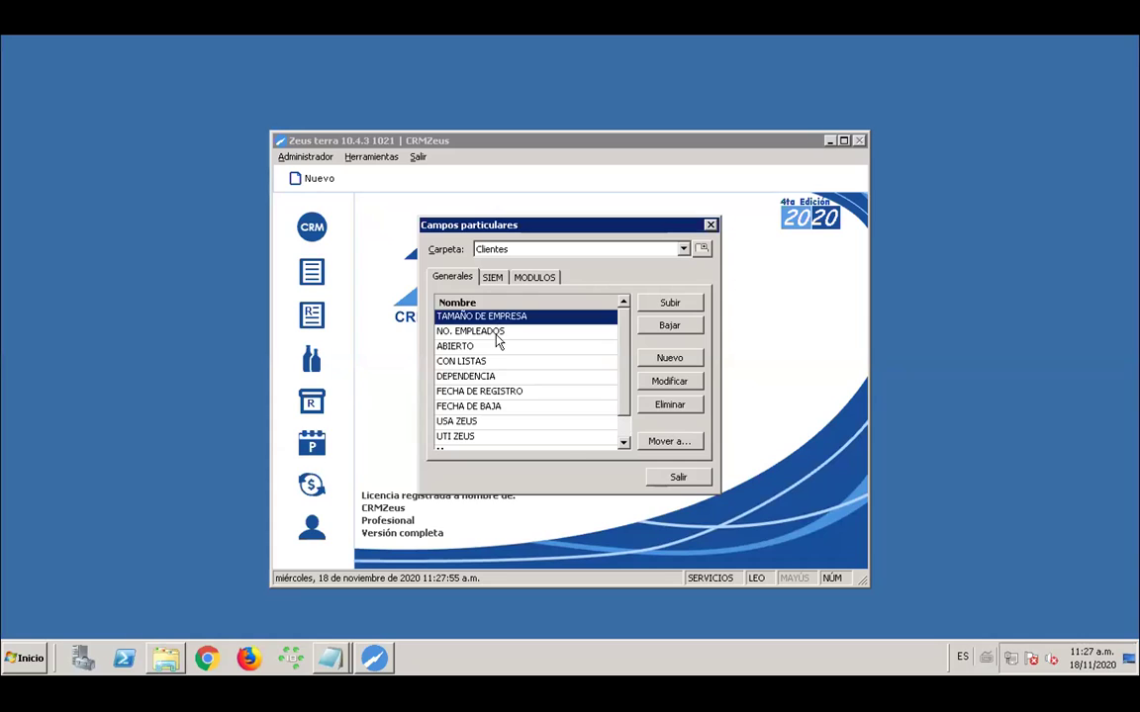
{"action": "left_click", "coordinate": [498, 335]}
{"action": "key", "text": "Down"}
{"action": "key", "text": "Down"}
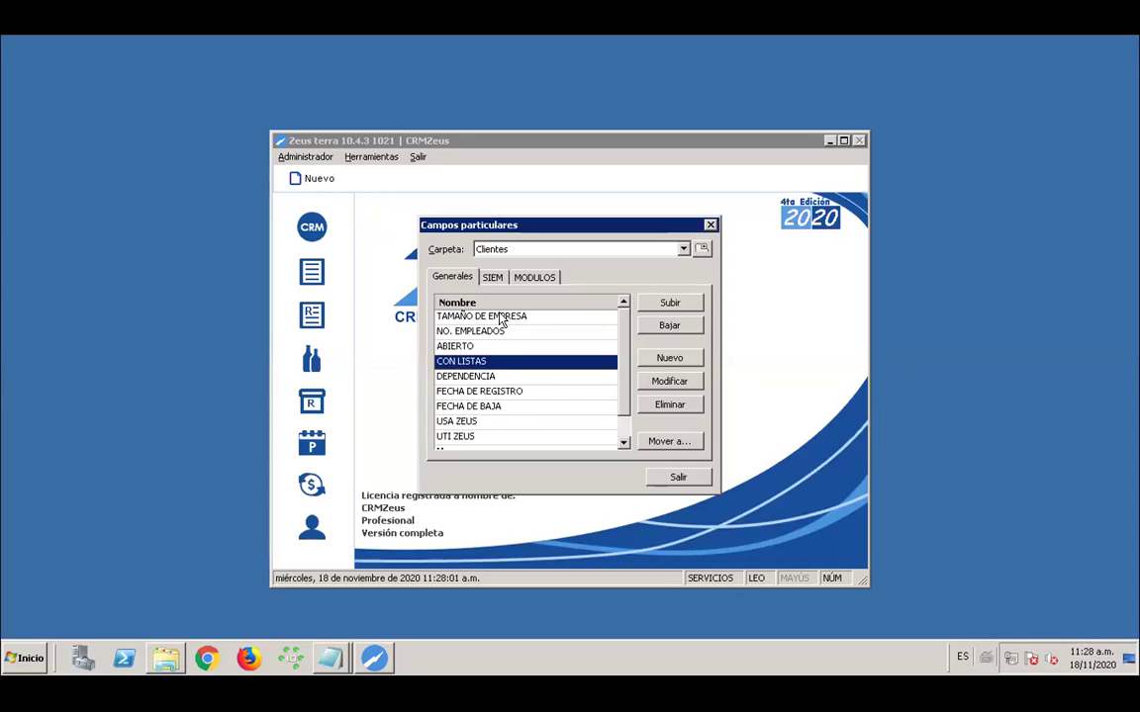
{"action": "left_click", "coordinate": [502, 317]}
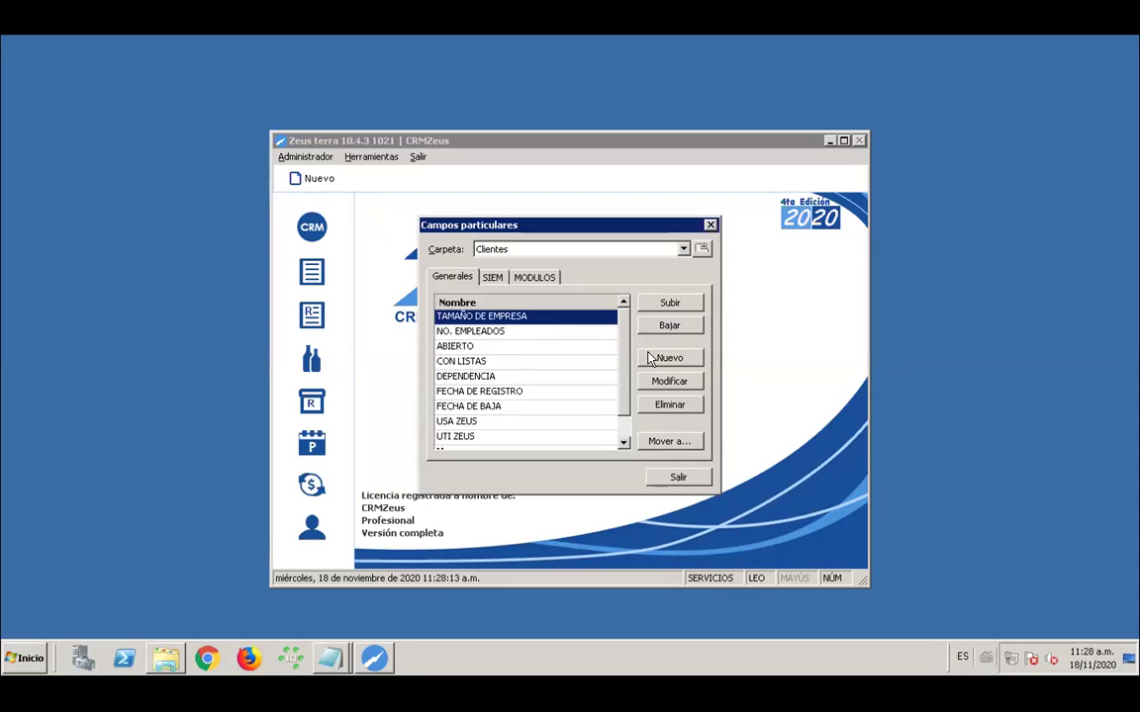
{"action": "left_click", "coordinate": [457, 346]}
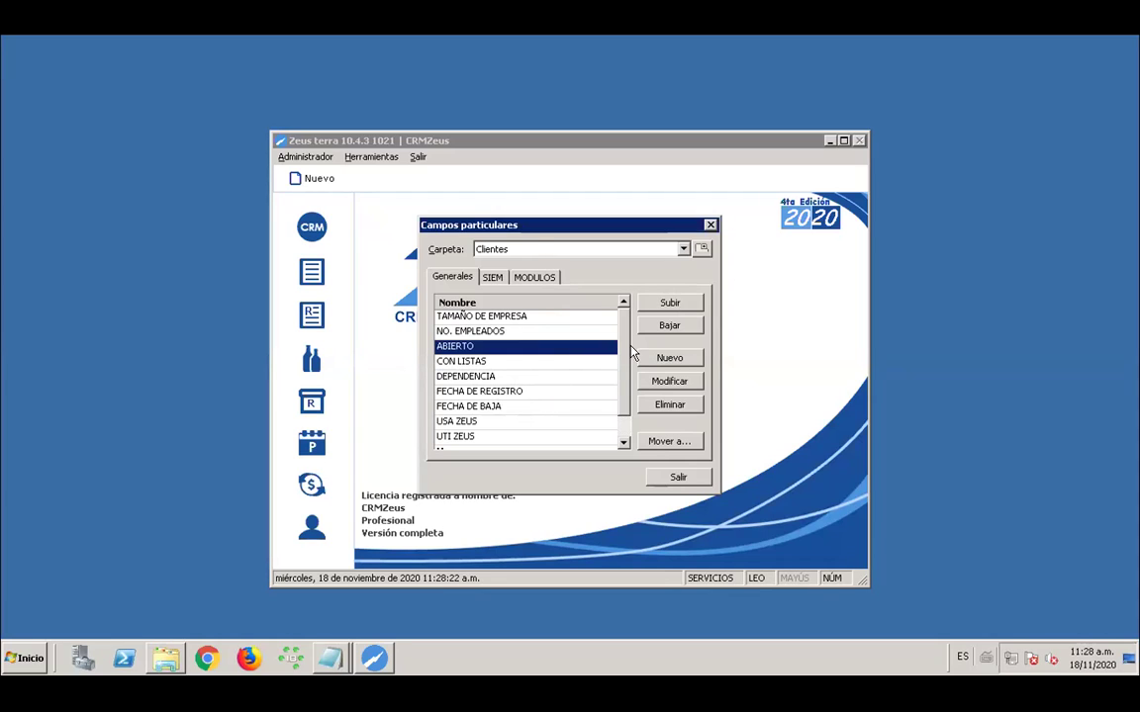
{"action": "left_click", "coordinate": [683, 310]}
{"action": "left_click", "coordinate": [683, 309]}
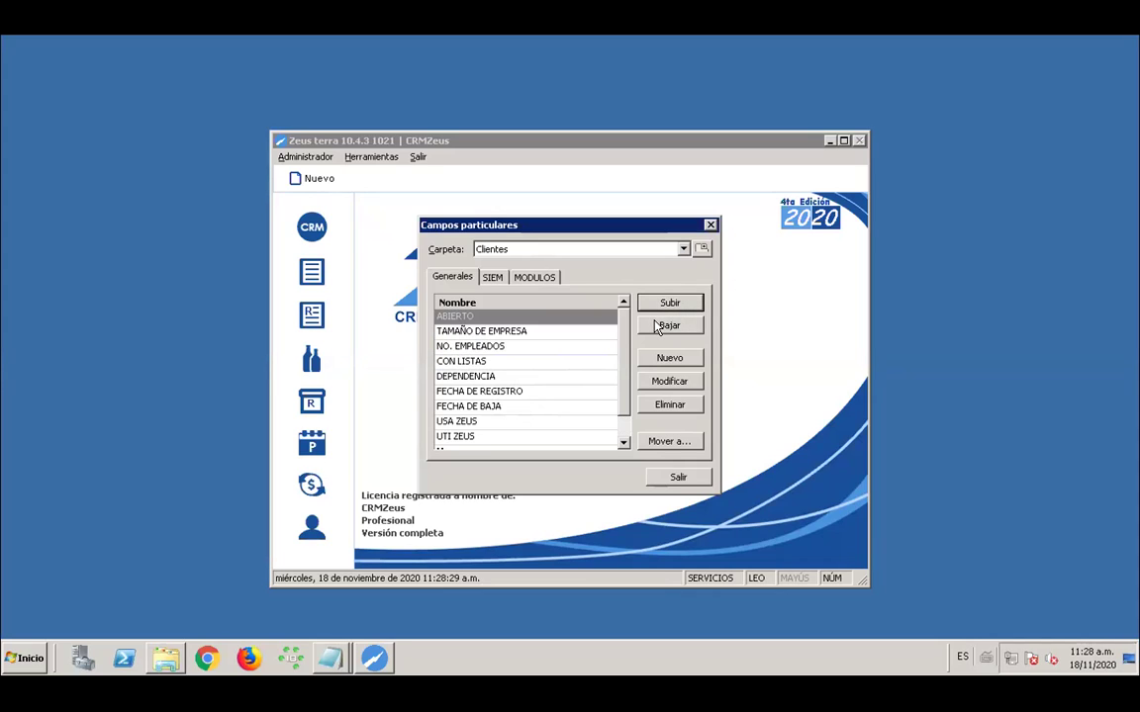
{"action": "left_click", "coordinate": [658, 326]}
{"action": "left_click", "coordinate": [658, 327]}
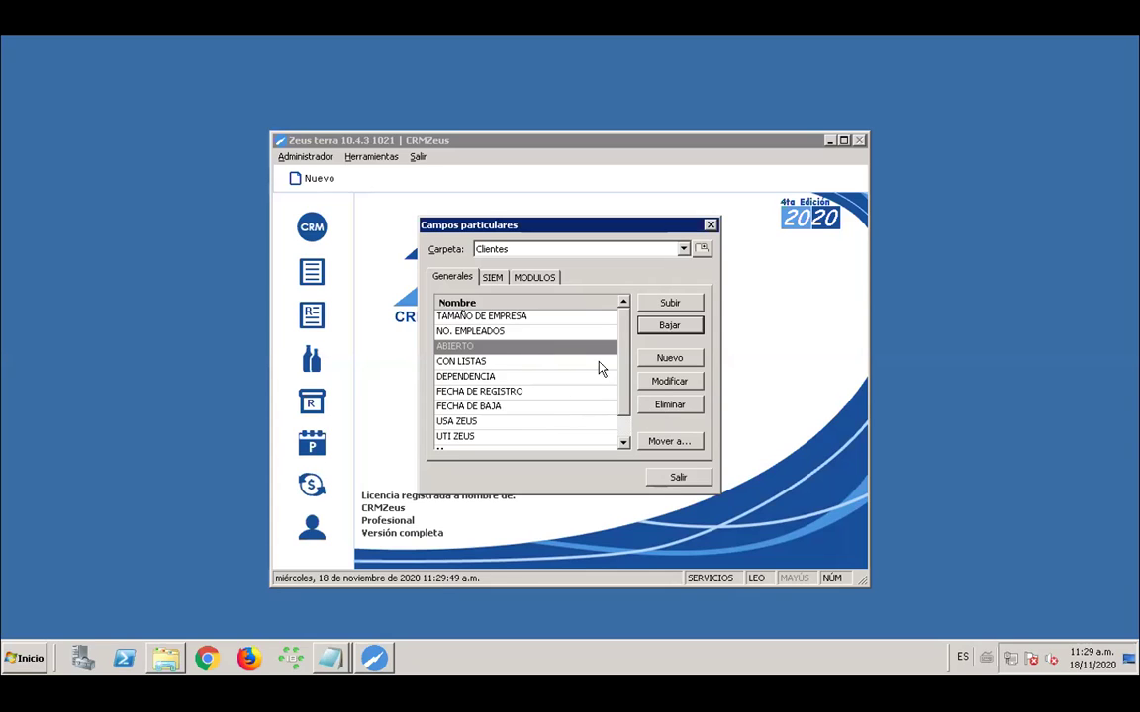
{"action": "left_click", "coordinate": [526, 346]}
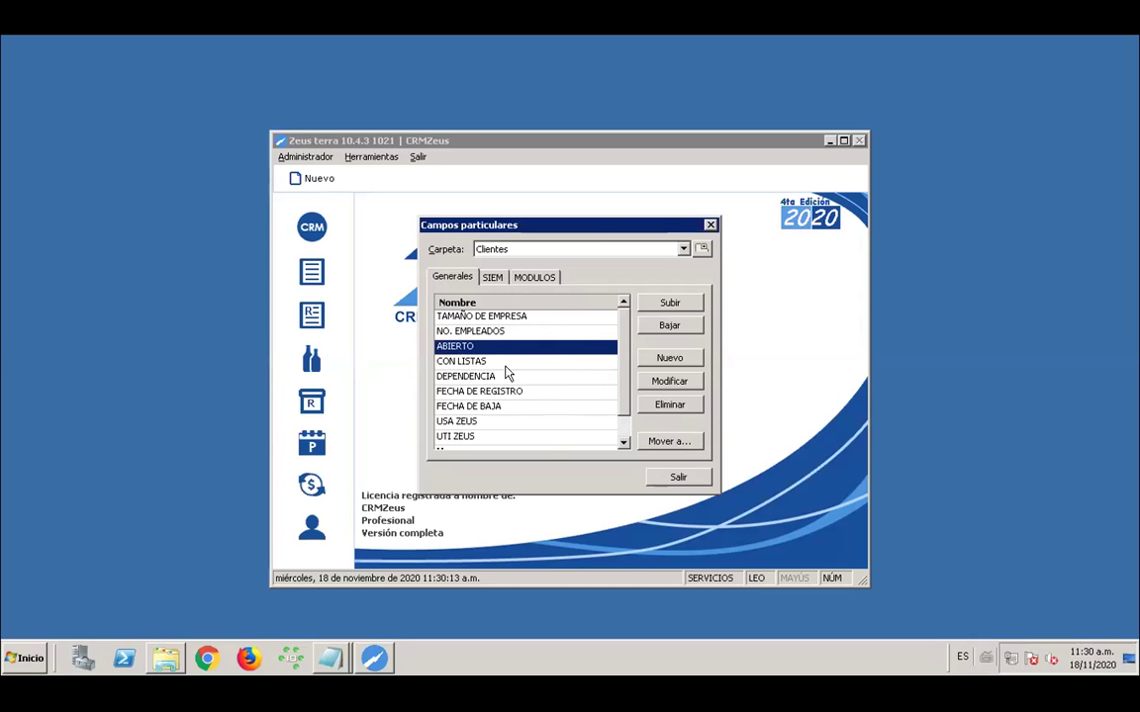
Cancel moving ABIERTO to another group, then begin a new Clientes custom field with Nuevo
{"action": "left_click", "coordinate": [666, 444]}
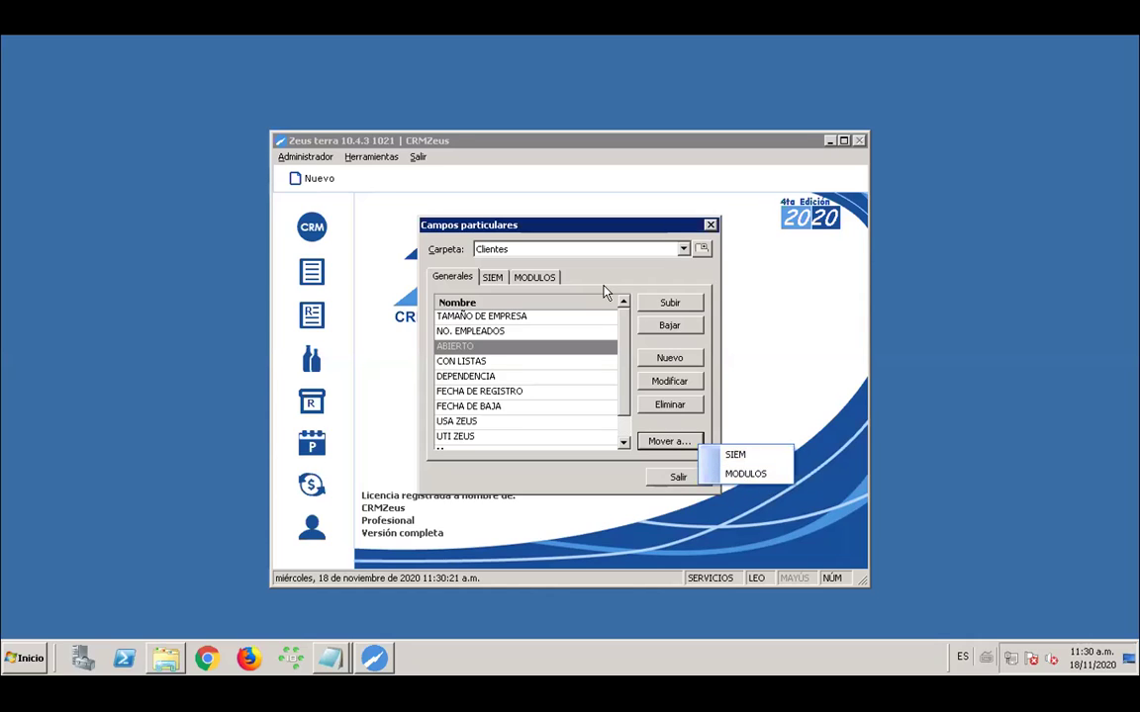
{"action": "key", "text": "Escape"}
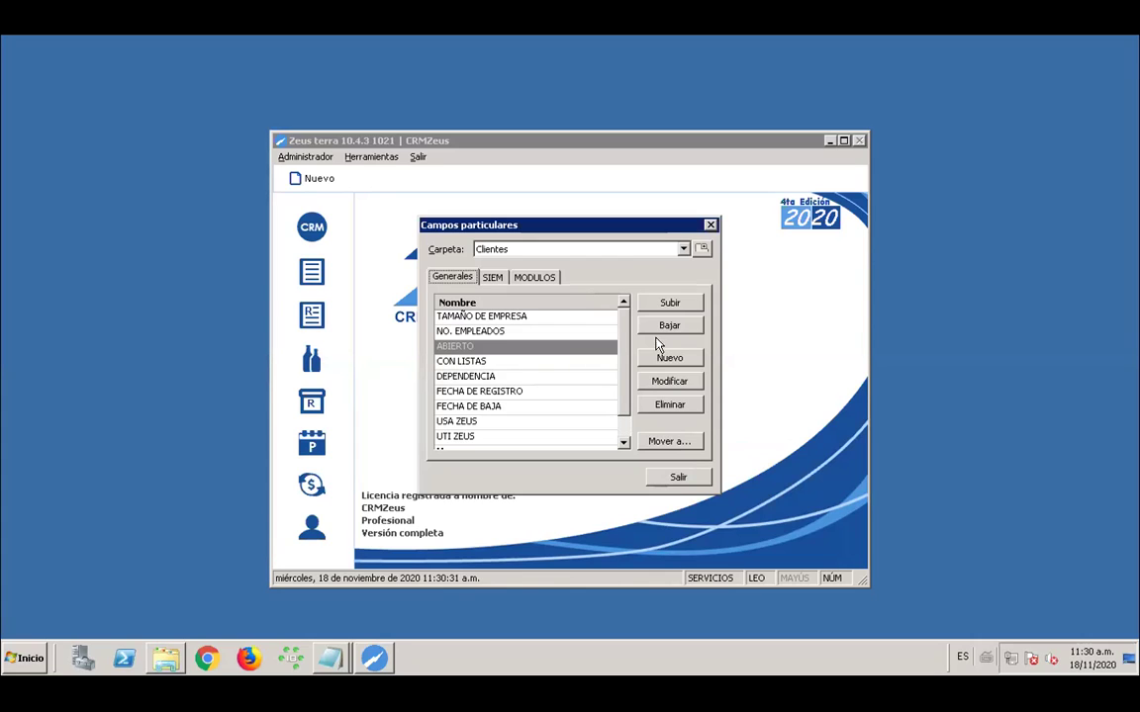
{"action": "left_click_drag", "start_coordinate": [596, 230], "coordinate": [607, 226]}
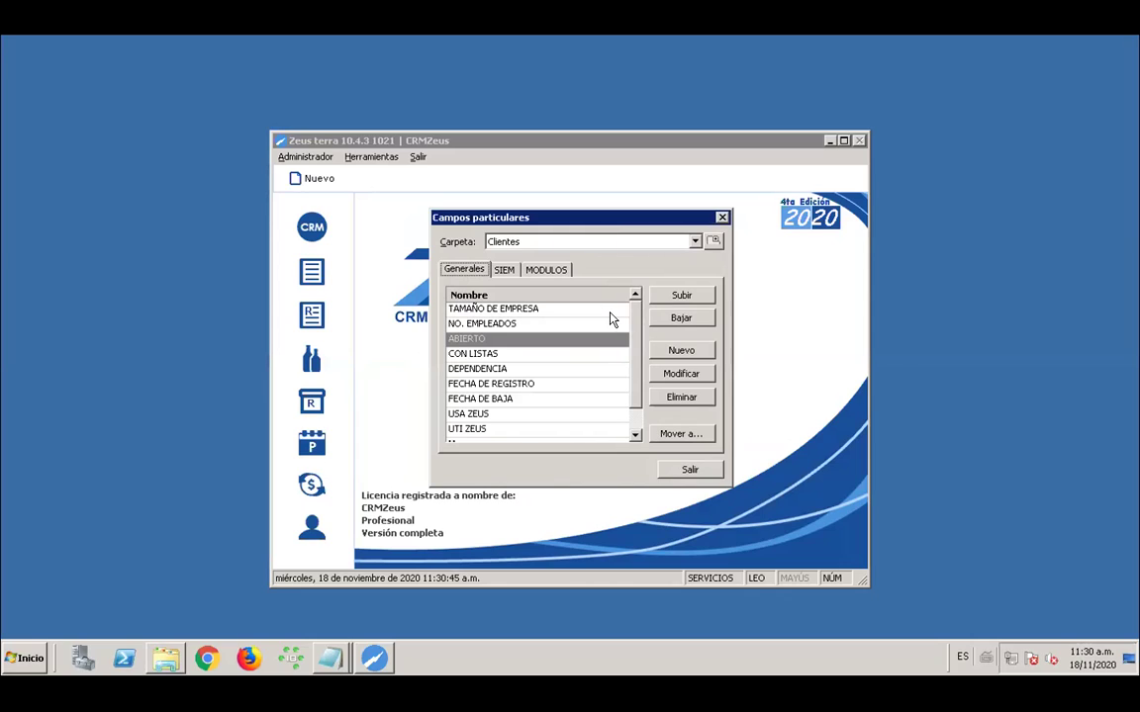
{"action": "left_click", "coordinate": [663, 353]}
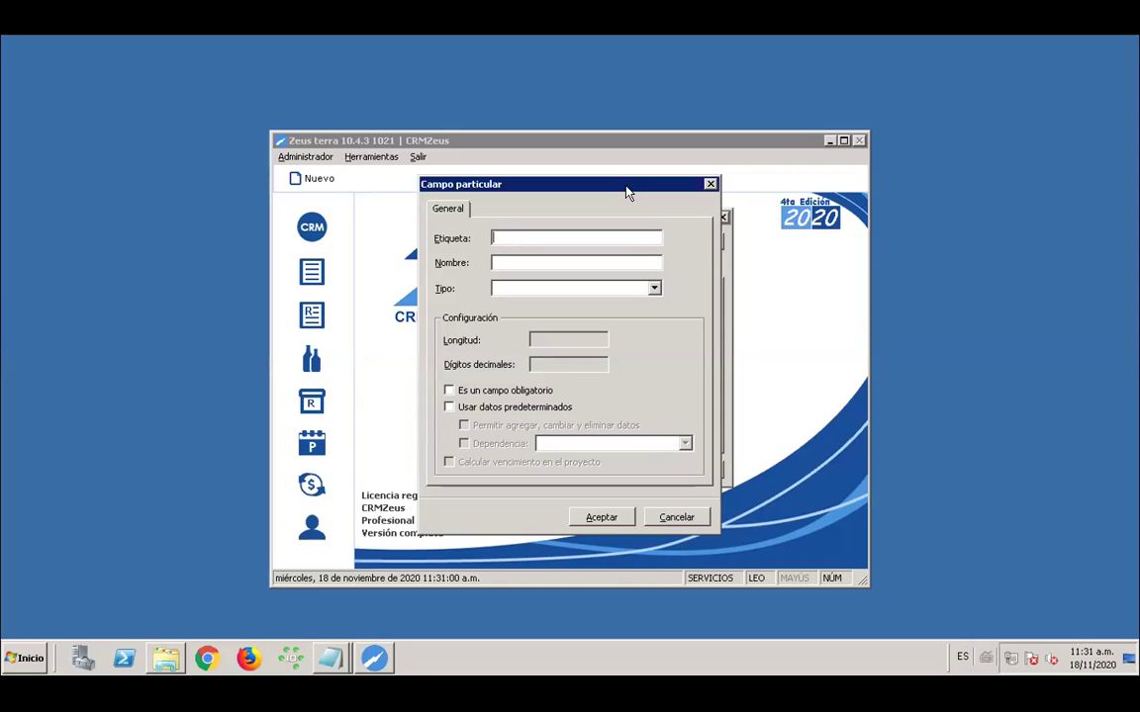
Create CAMPO1 as a Texto field with length 99 and save it
{"action": "key", "text": "Caps_Lock"}
{"action": "type", "text": "CAMPO1"}
{"action": "key", "text": "Tab"}
{"action": "type", "text": "CAMPO1"}
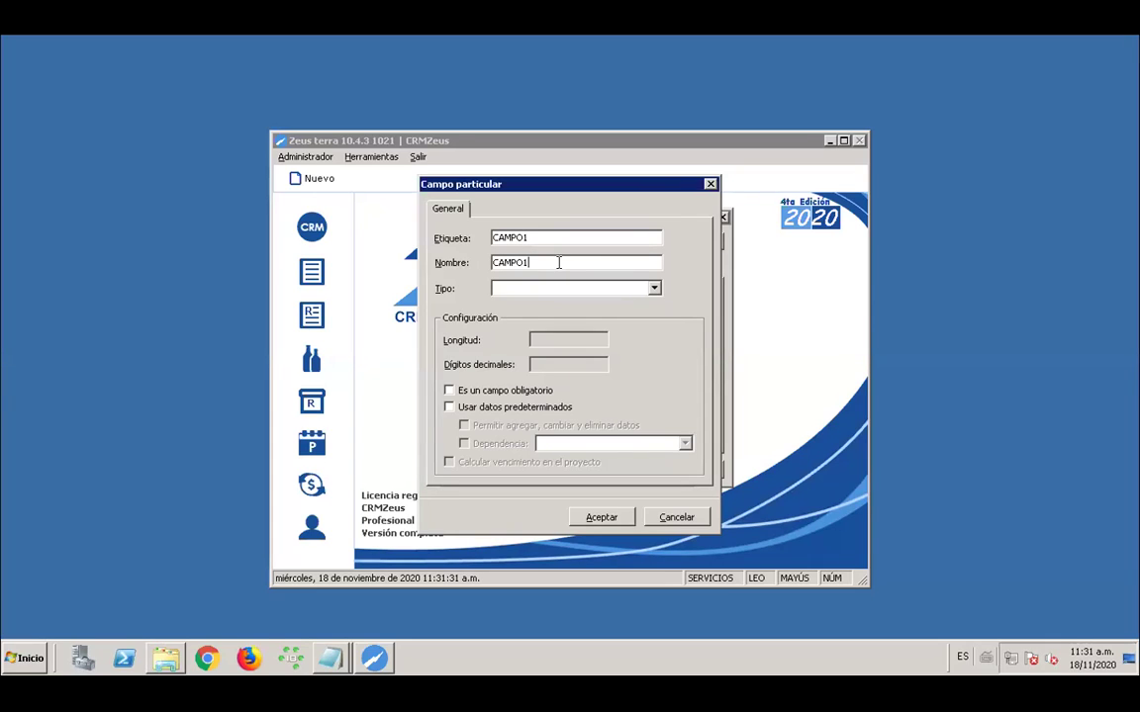
{"action": "left_click", "coordinate": [654, 289]}
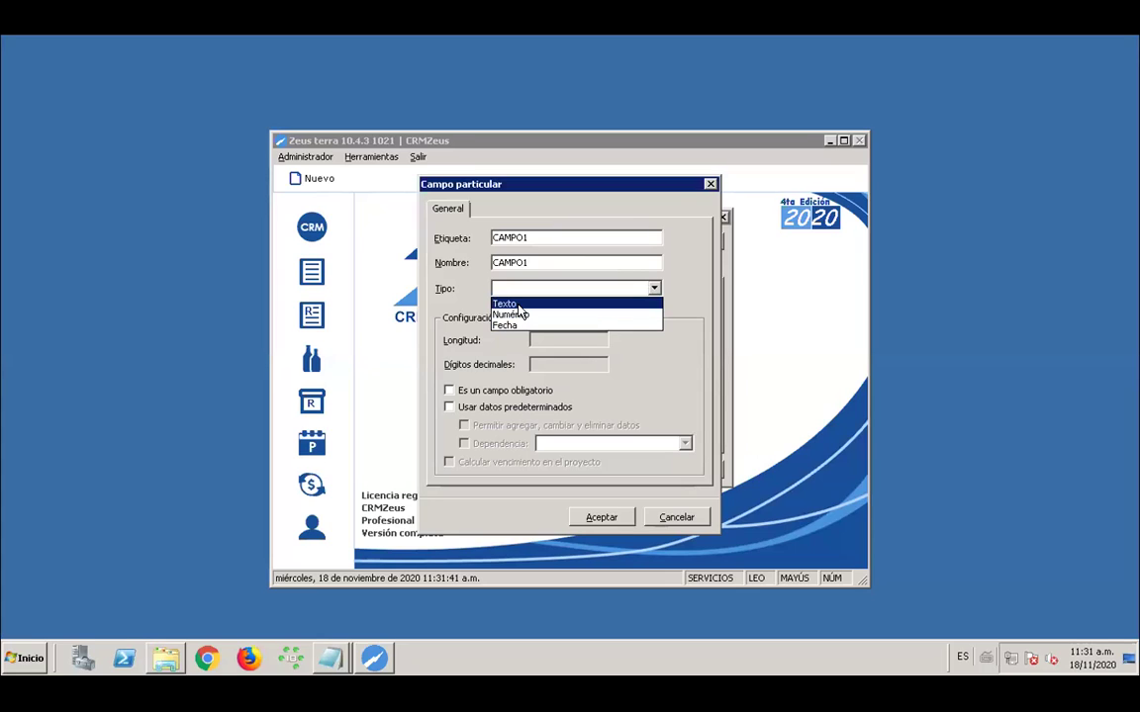
{"action": "left_click", "coordinate": [518, 306]}
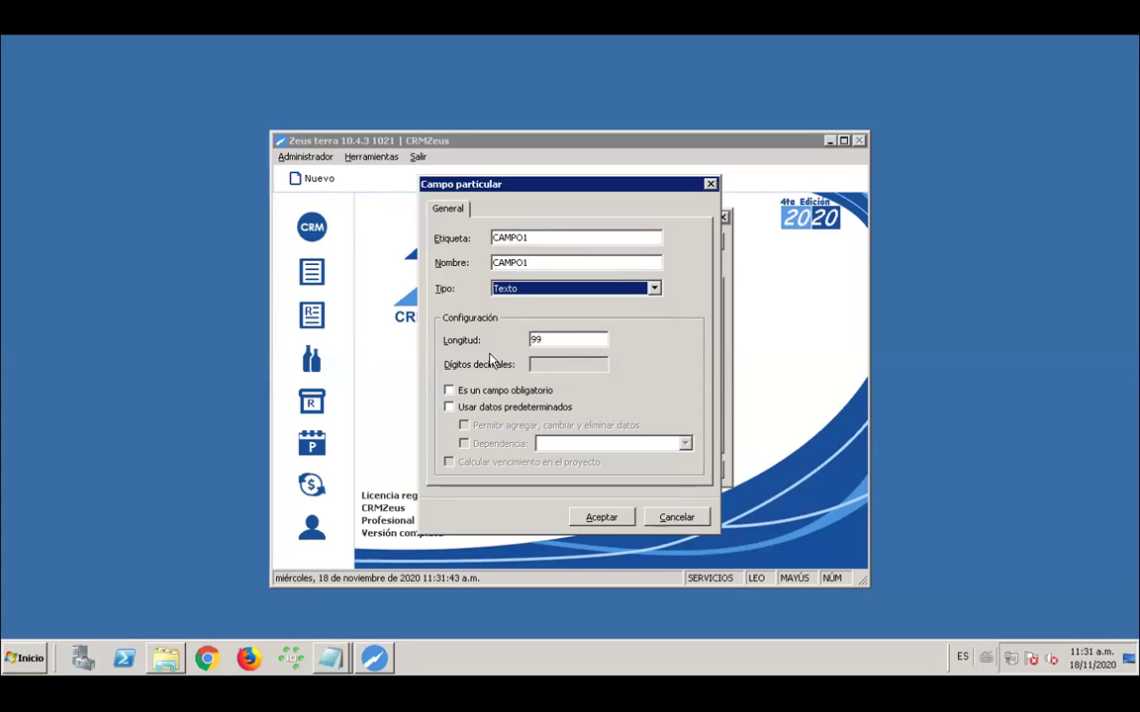
{"action": "double_click", "coordinate": [557, 340]}
{"action": "type", "text": "99"}
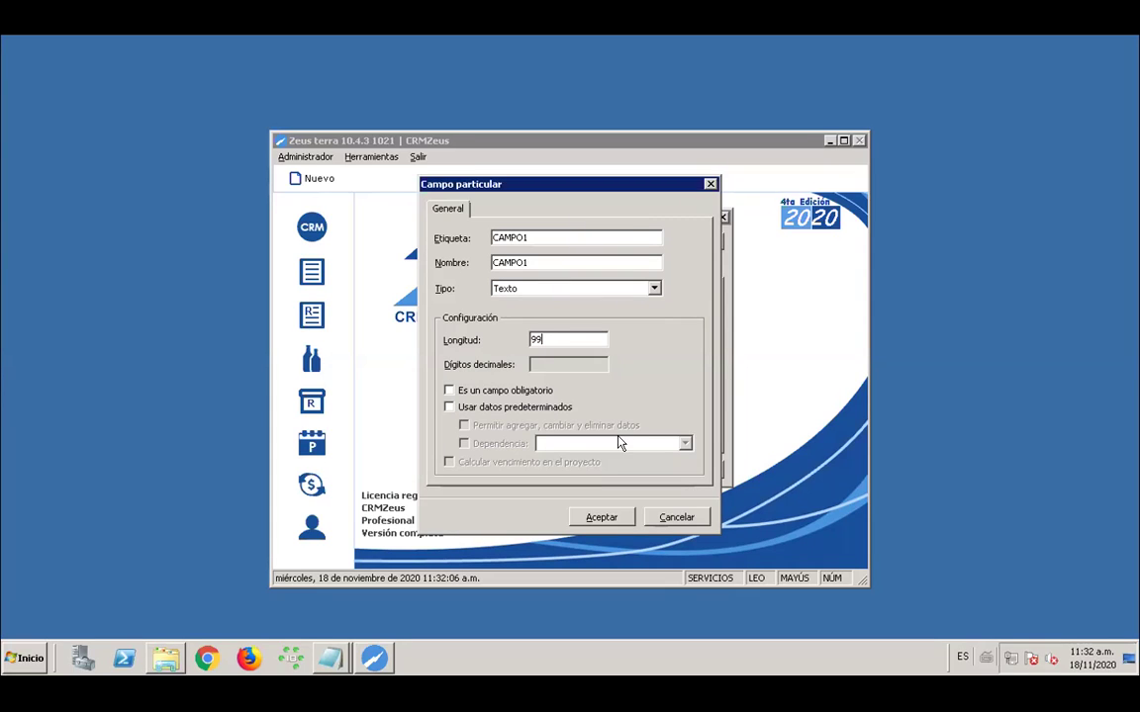
{"action": "left_click", "coordinate": [599, 517]}
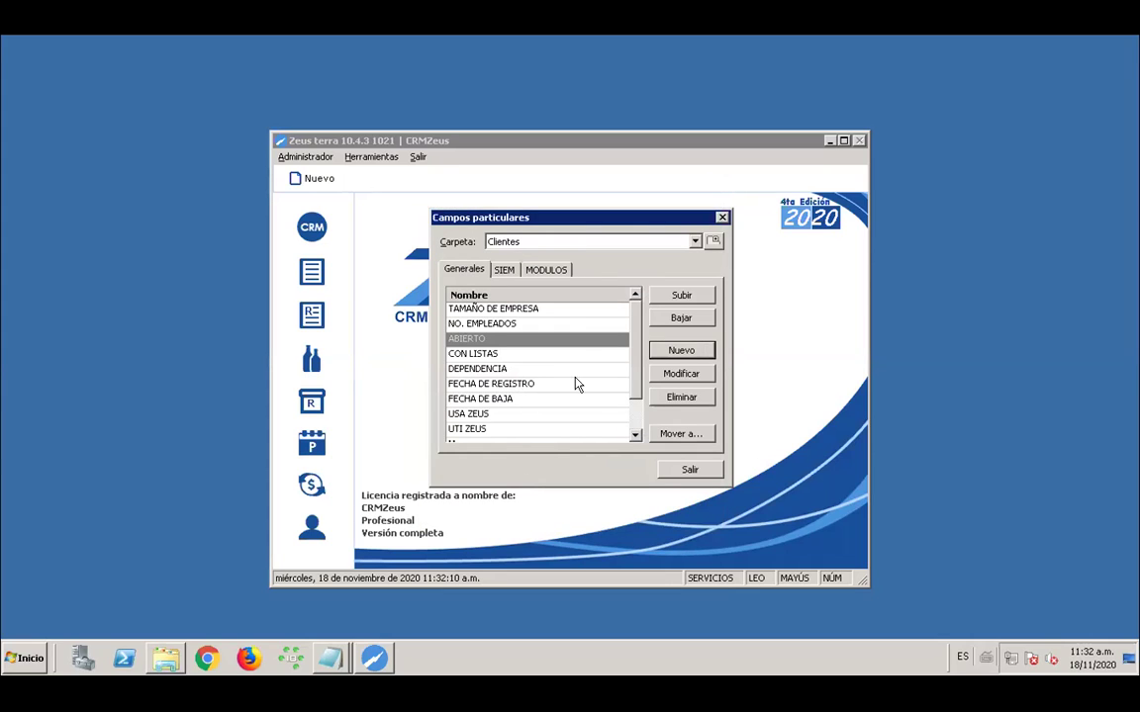
{"action": "scroll", "coordinate": [632, 391], "scroll_direction": "down", "scroll_amount": 1}
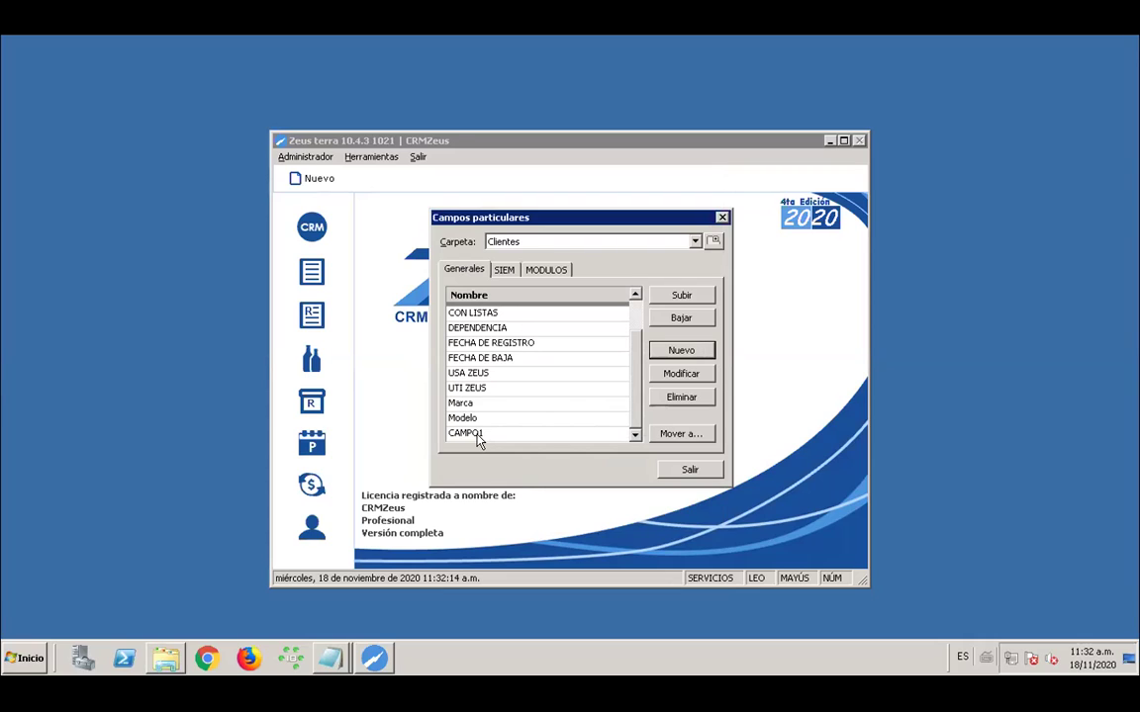
Define CAMPO2 as a Texto field using predefined values that users may add, change or delete
{"action": "left_click", "coordinate": [680, 353]}
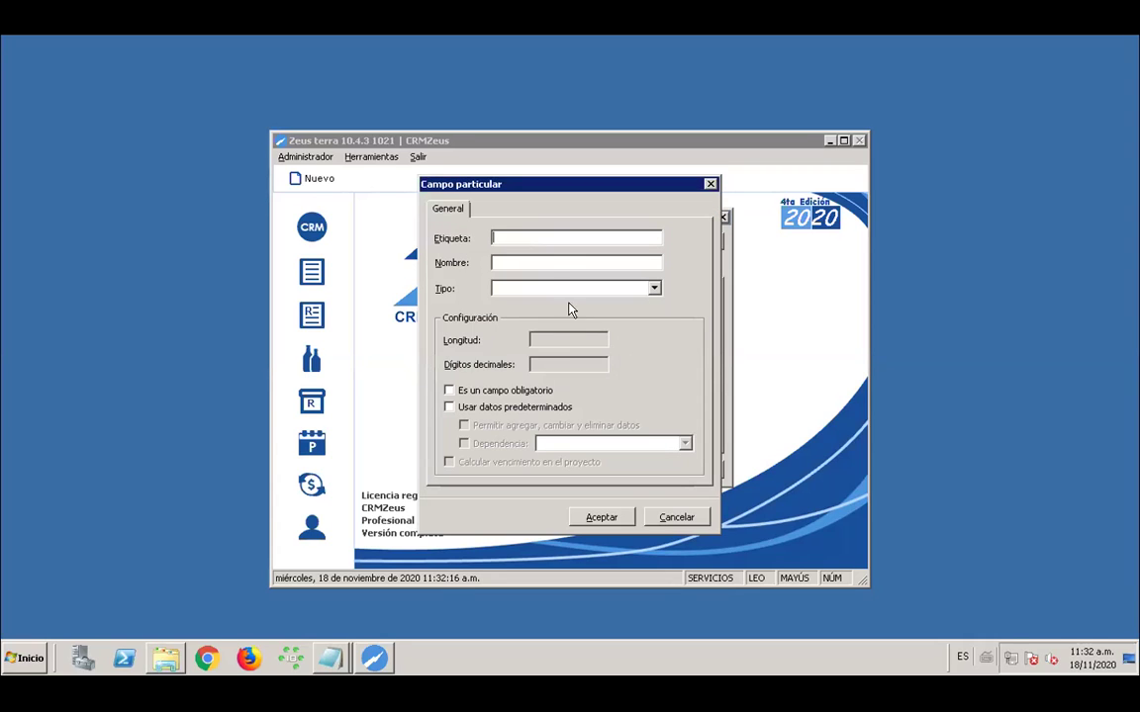
{"action": "type", "text": "CAMPO2"}
{"action": "key", "text": "Tab"}
{"action": "type", "text": "CAMPO2"}
{"action": "left_click", "coordinate": [653, 288]}
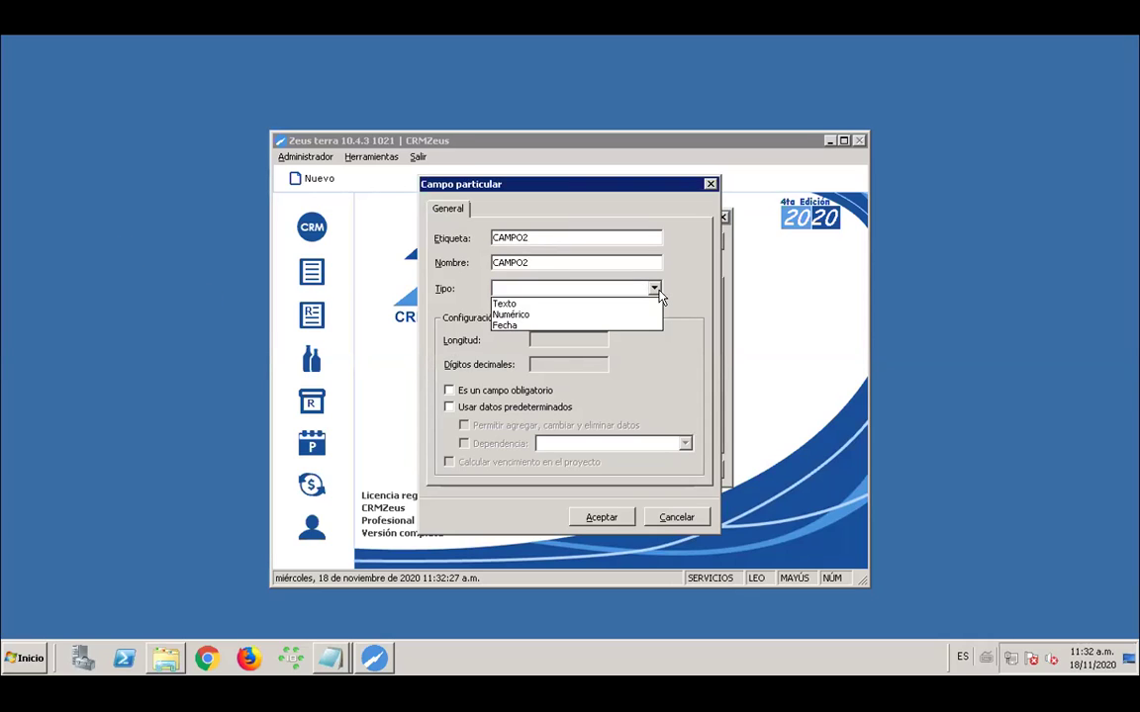
{"action": "left_click", "coordinate": [540, 304]}
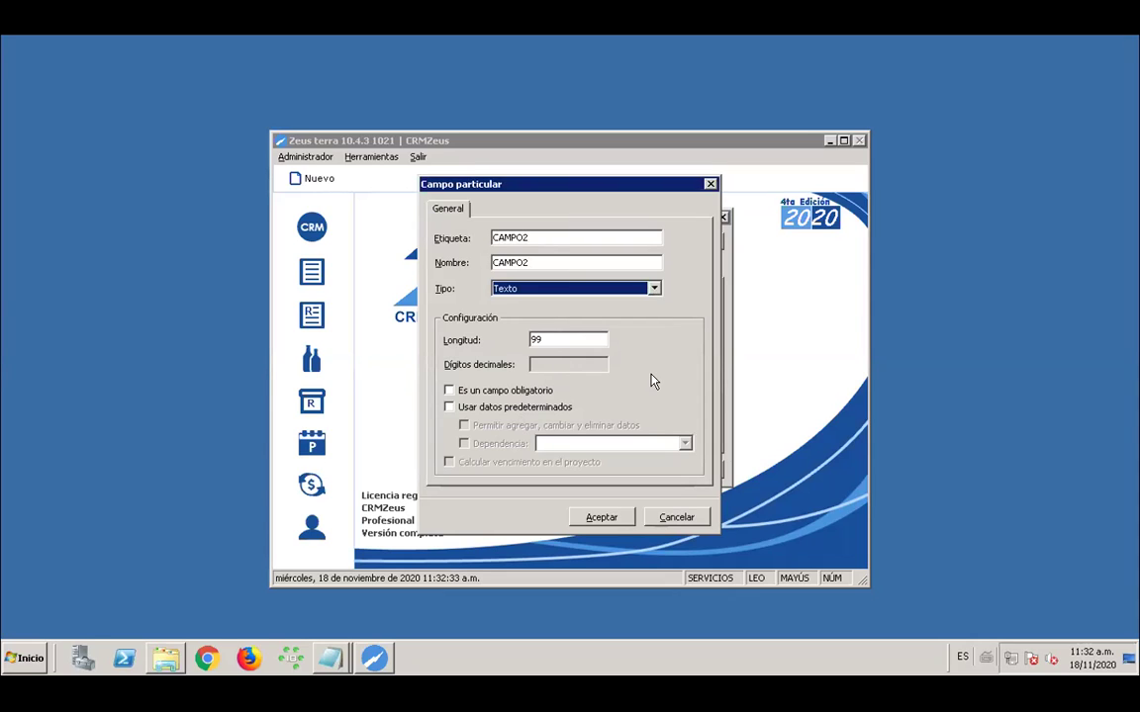
{"action": "left_click", "coordinate": [449, 408]}
{"action": "left_click", "coordinate": [449, 407]}
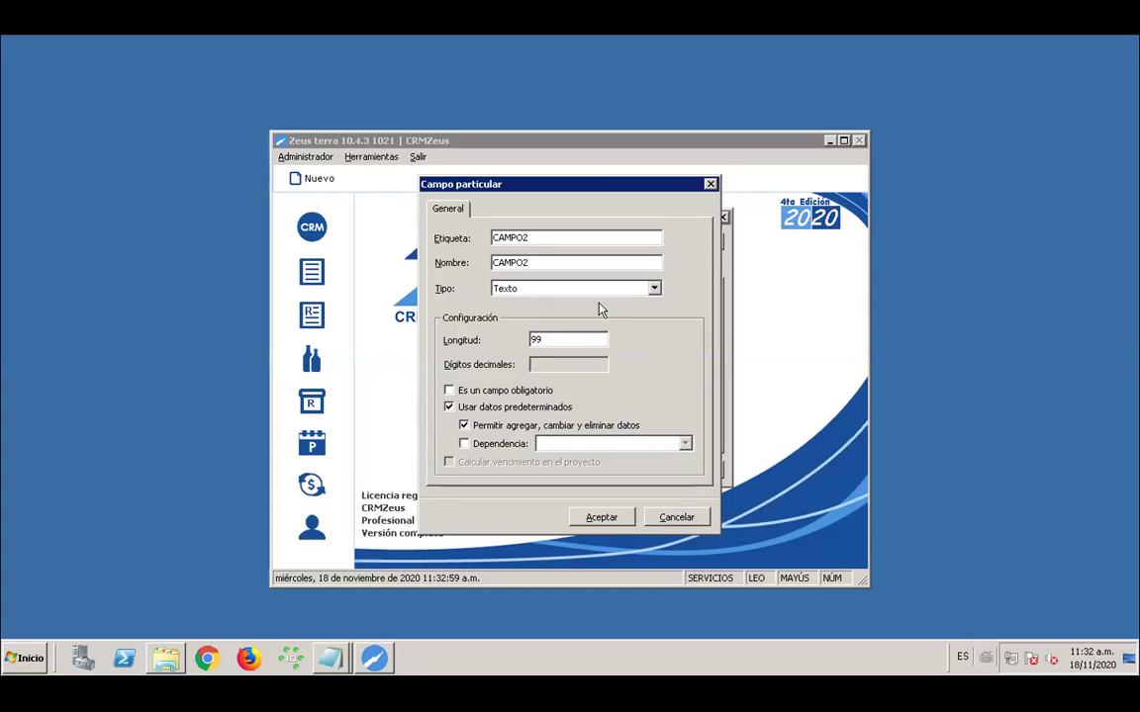
{"action": "left_click", "coordinate": [653, 288]}
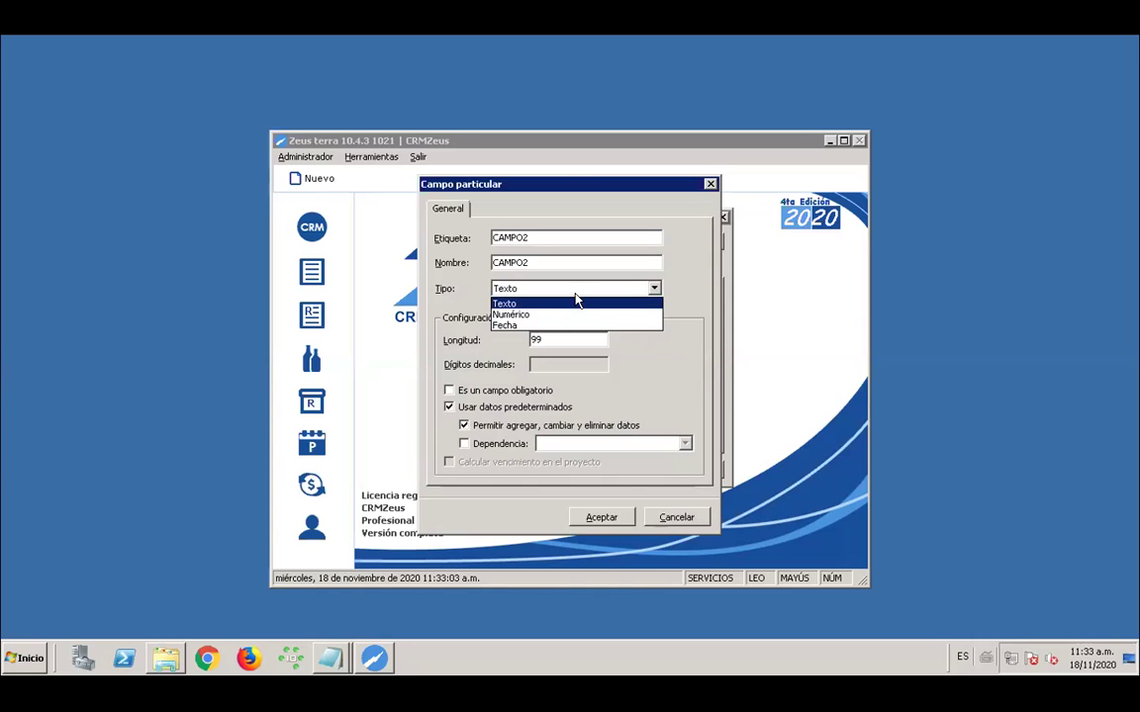
{"action": "left_click", "coordinate": [673, 273]}
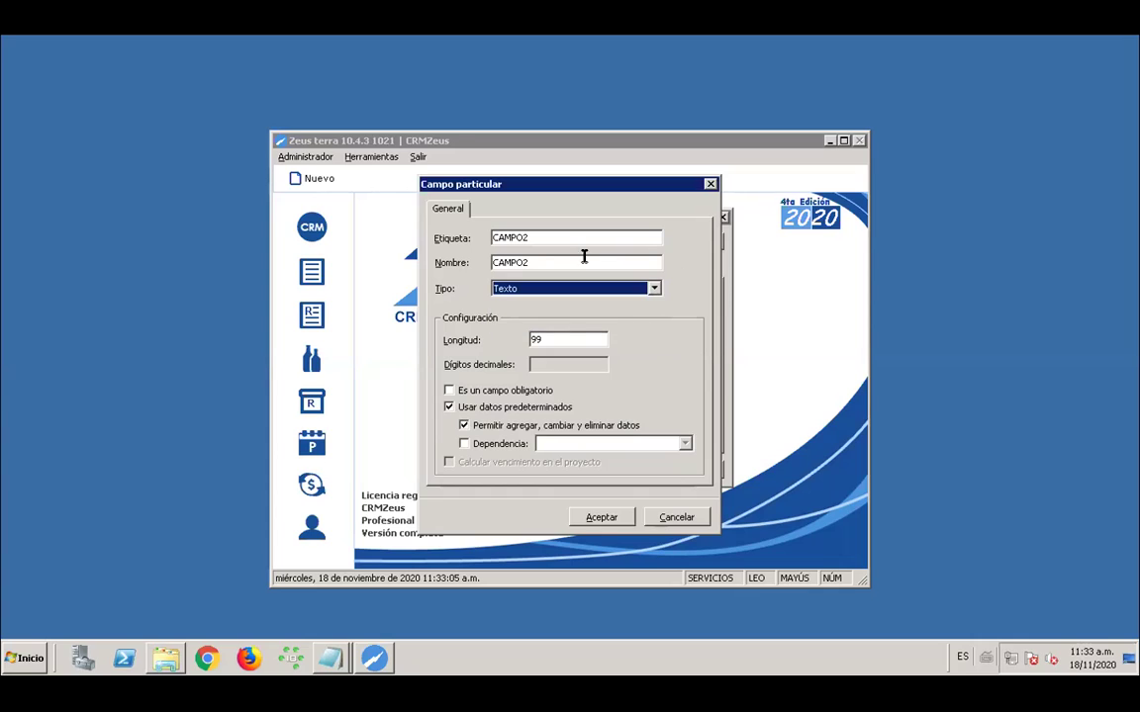
Leave CAMPO2 without a Dependencia on another field and save its definition
{"action": "double_click", "coordinate": [537, 237]}
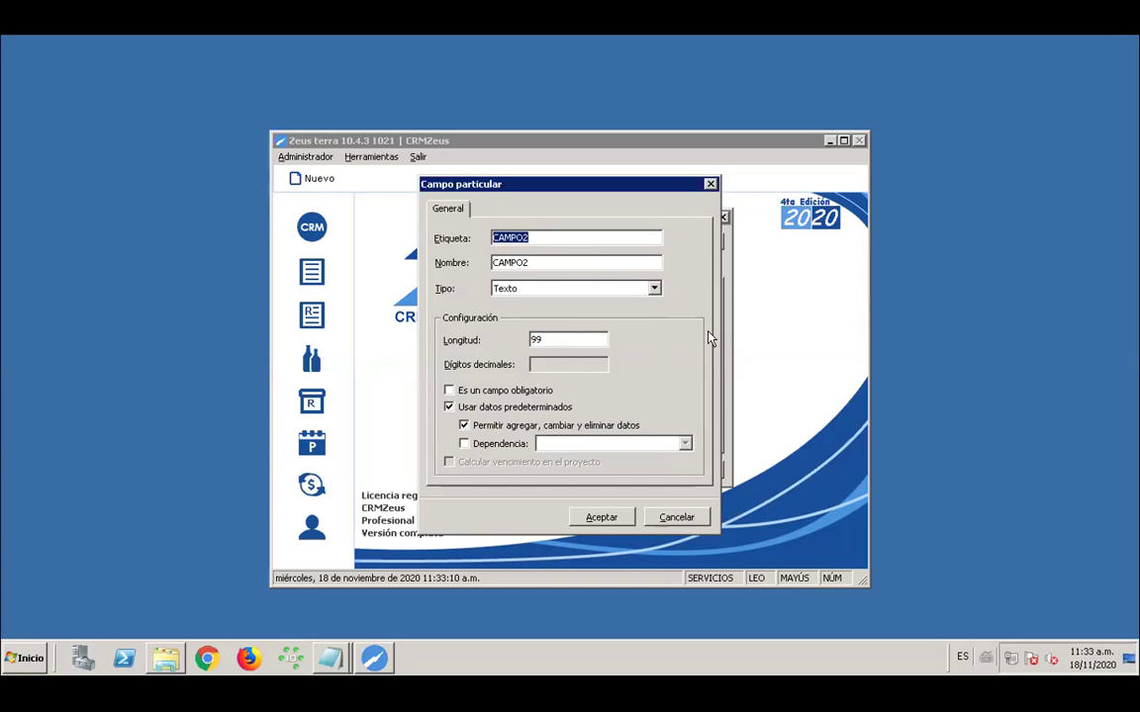
{"action": "key", "text": "shift+Tab"}
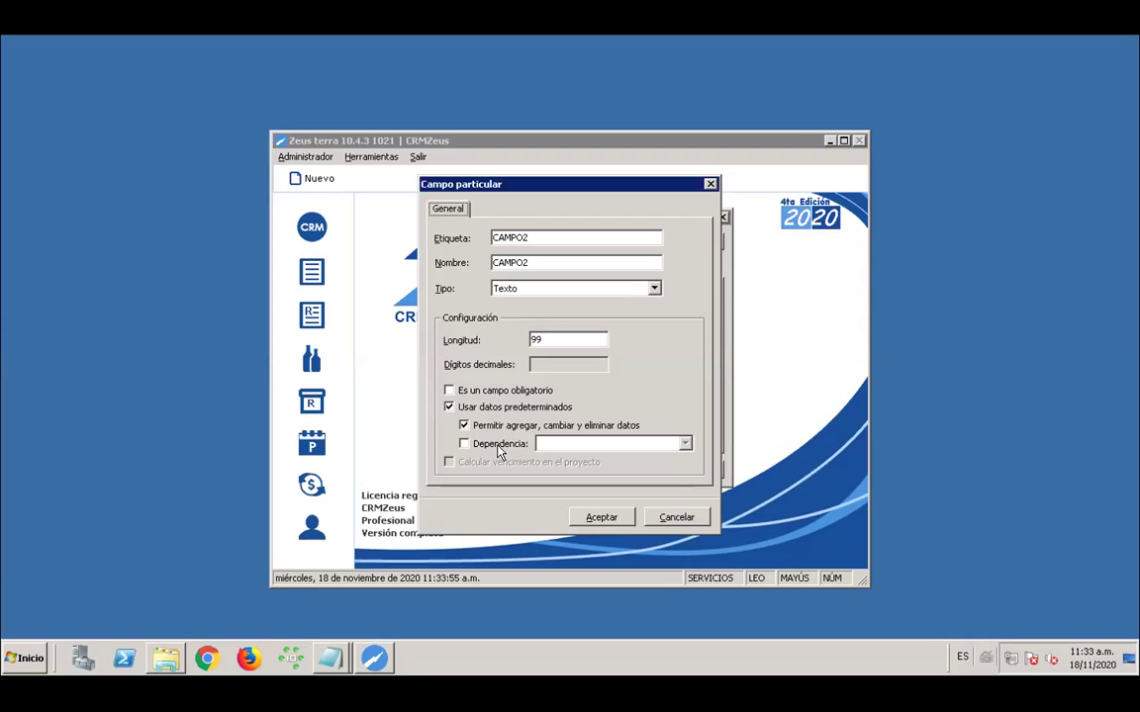
{"action": "left_click", "coordinate": [500, 448]}
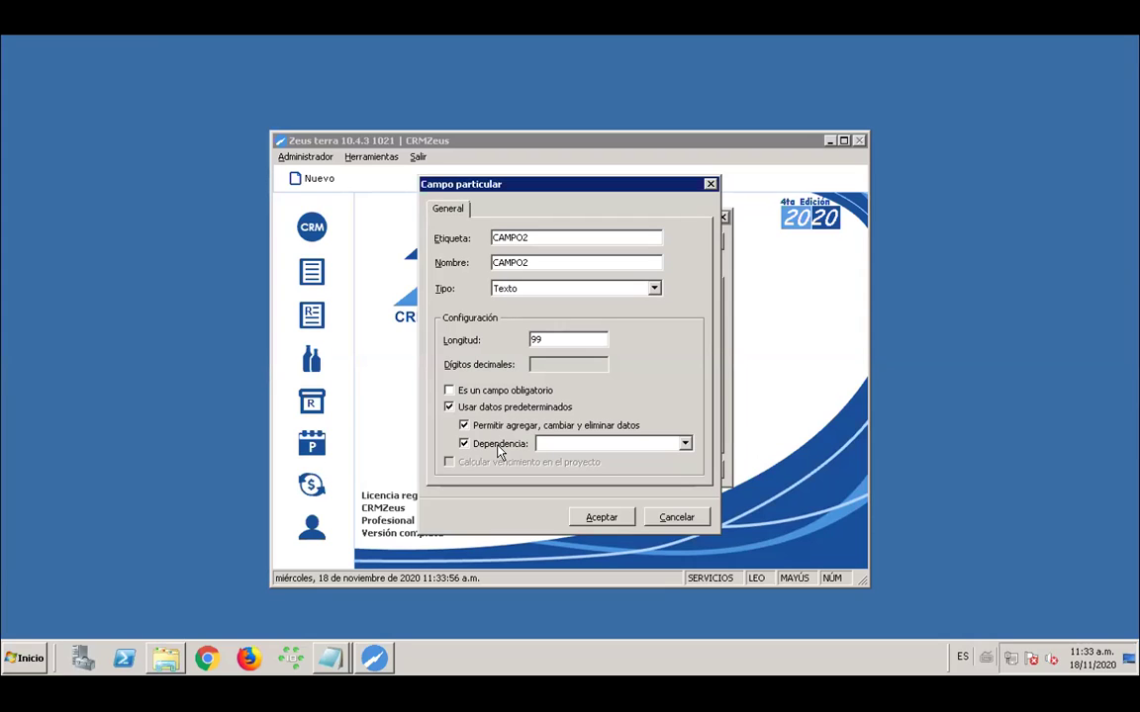
{"action": "left_click", "coordinate": [685, 445]}
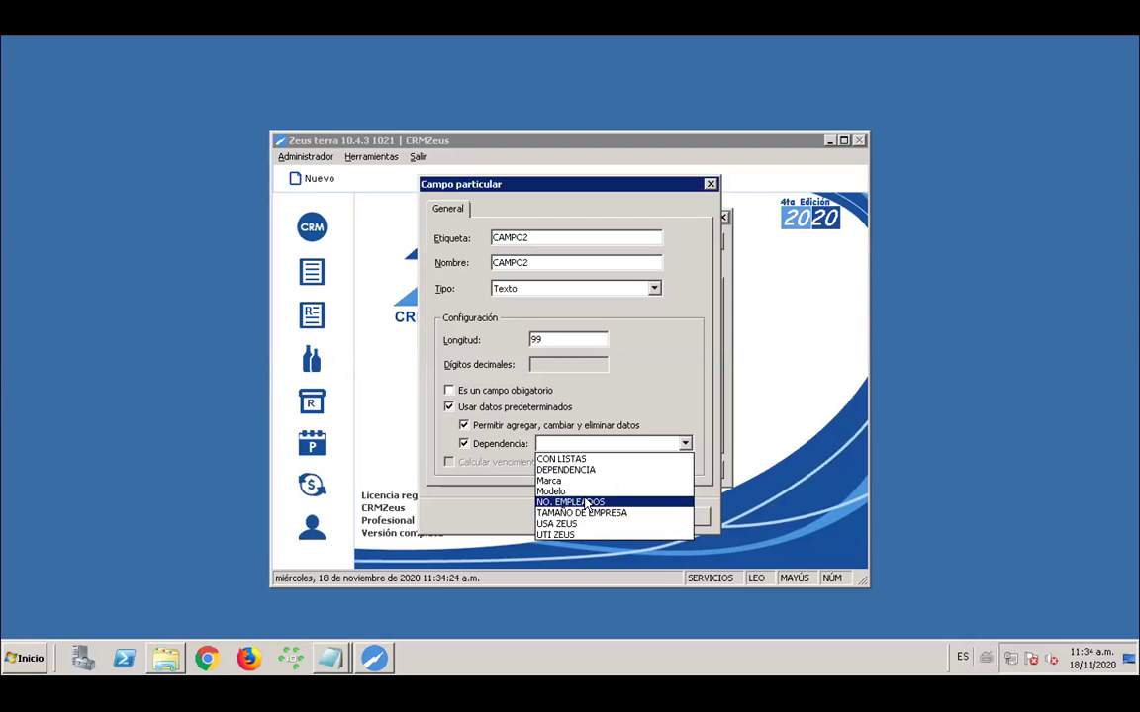
{"action": "left_click", "coordinate": [676, 442]}
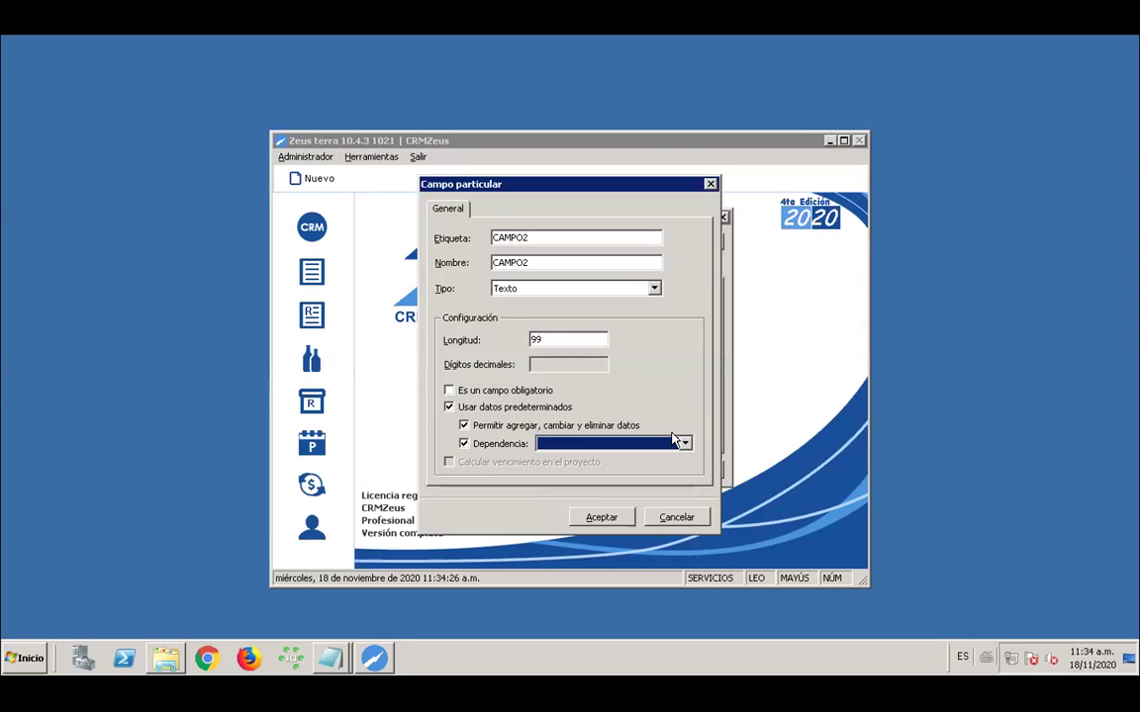
{"action": "left_click", "coordinate": [464, 444]}
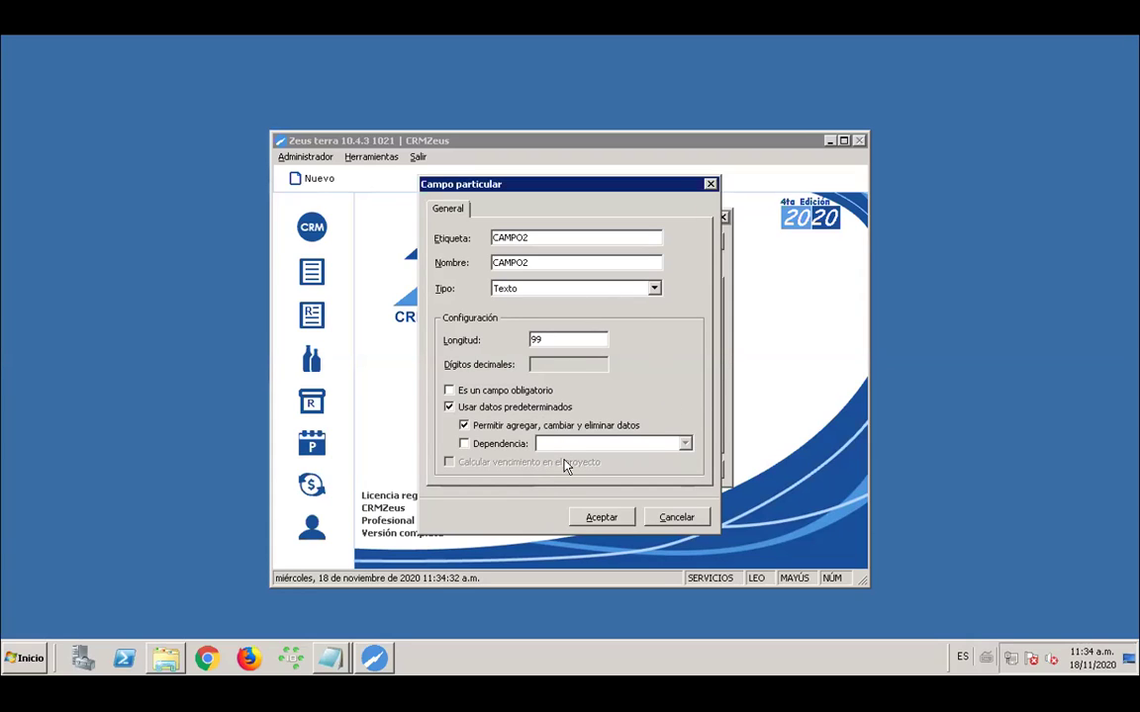
{"action": "left_click", "coordinate": [599, 520]}
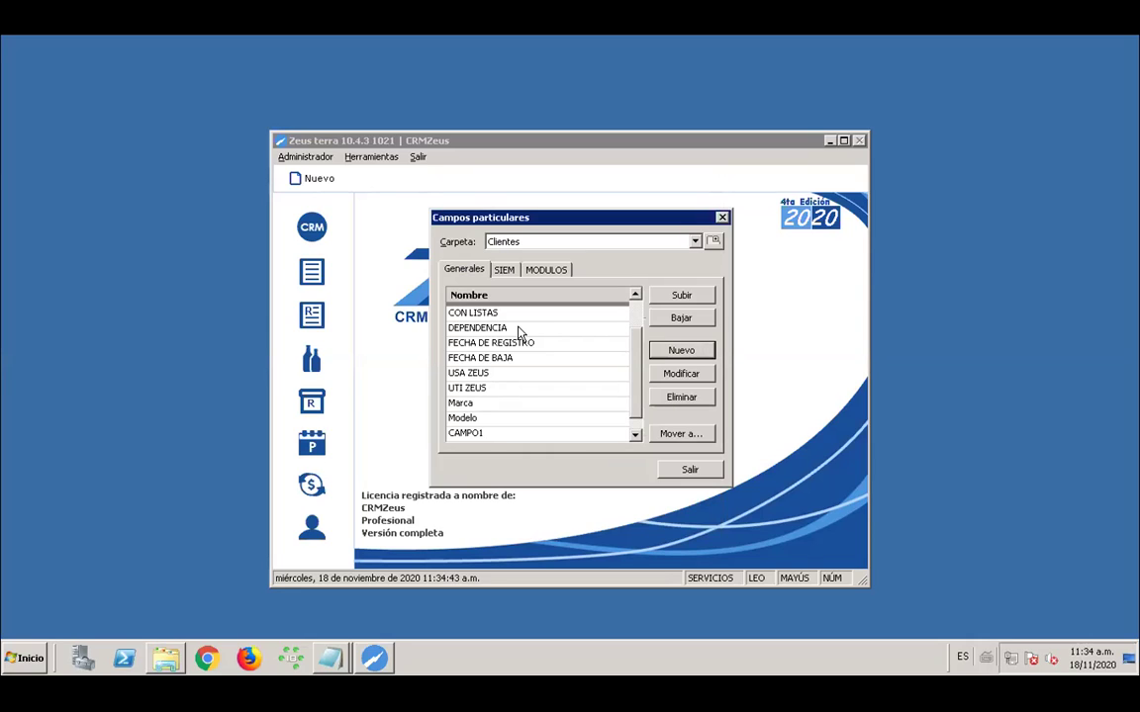
Confirm CAMPO2 into the Clientes list and switch to the MODULOS field group
{"action": "left_click", "coordinate": [636, 404]}
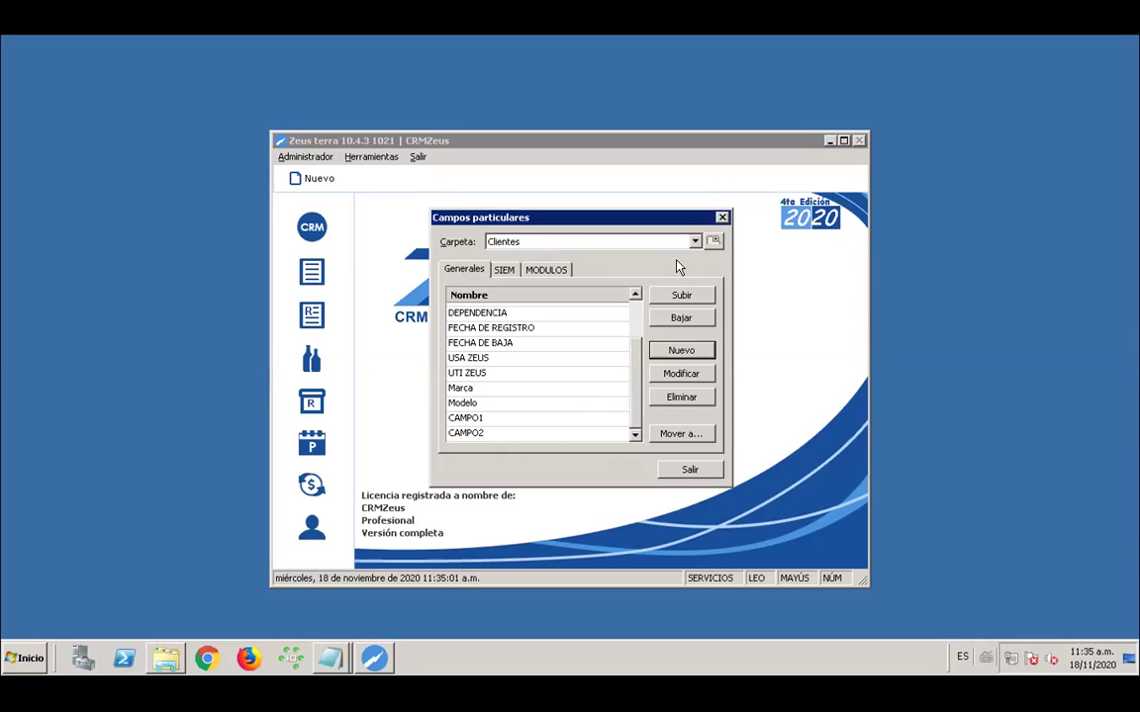
{"action": "left_click", "coordinate": [550, 272]}
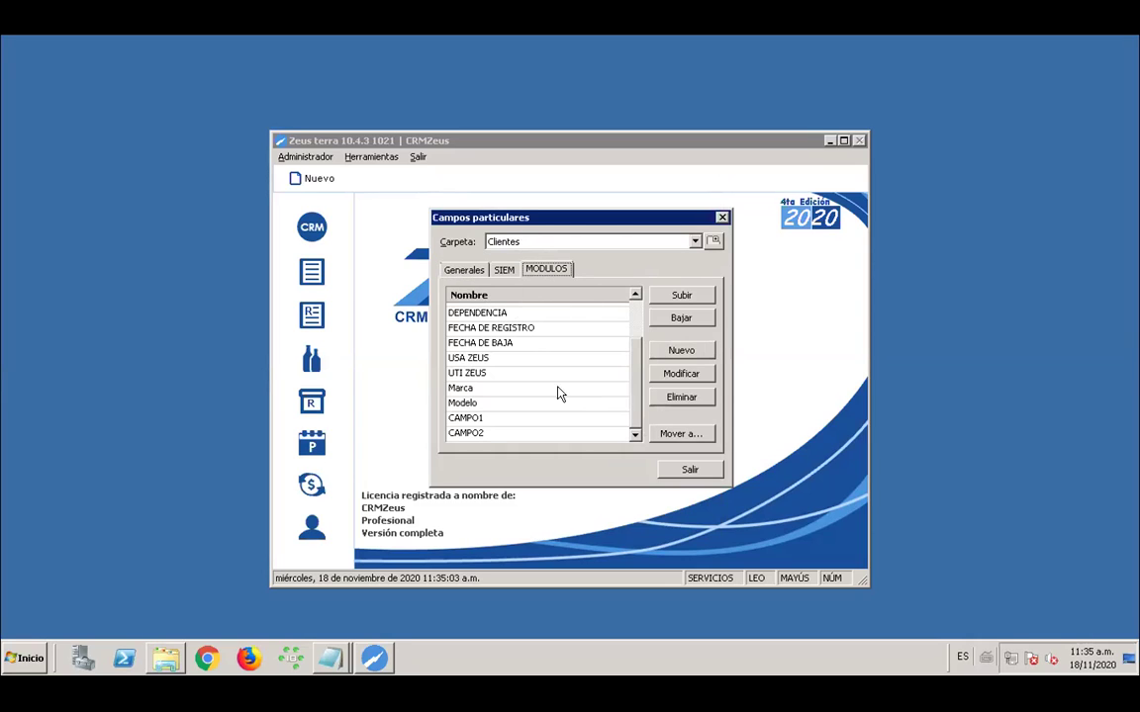
Add CAMPO3 as a Numérico field with length 15 and 2 decimal digits
{"action": "left_click", "coordinate": [682, 354]}
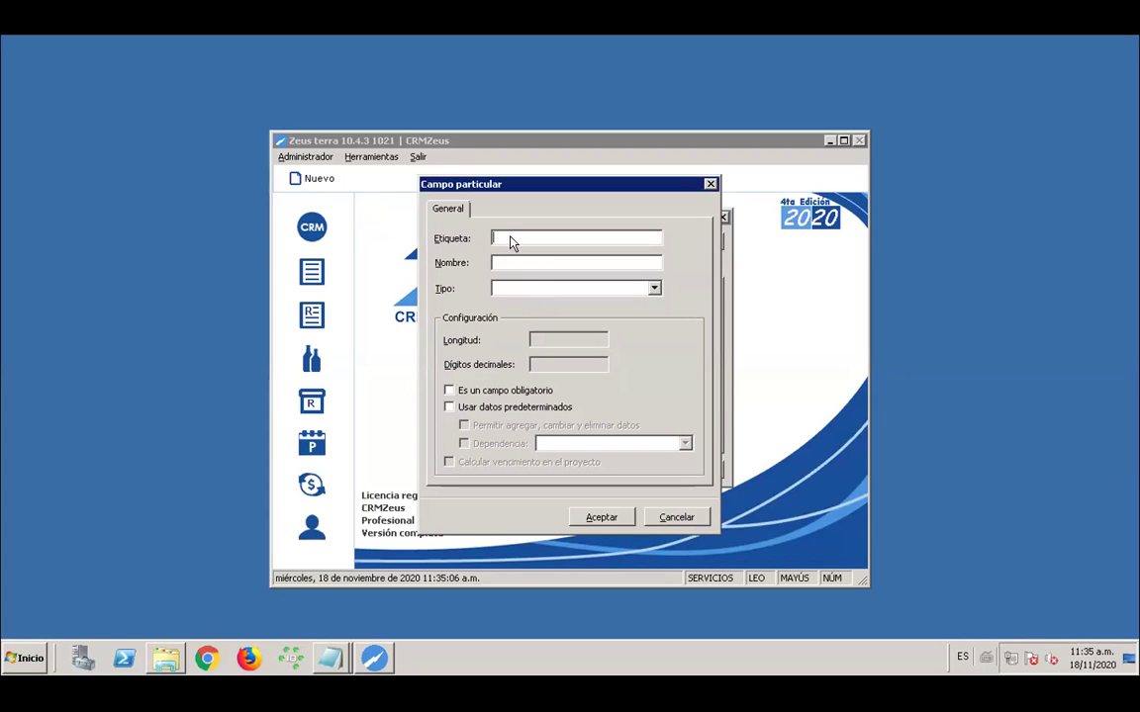
{"action": "type", "text": "CAMPO3"}
{"action": "key", "text": "Tab"}
{"action": "type", "text": "CAMPO3"}
{"action": "left_click", "coordinate": [653, 288]}
{"action": "left_click", "coordinate": [512, 315]}
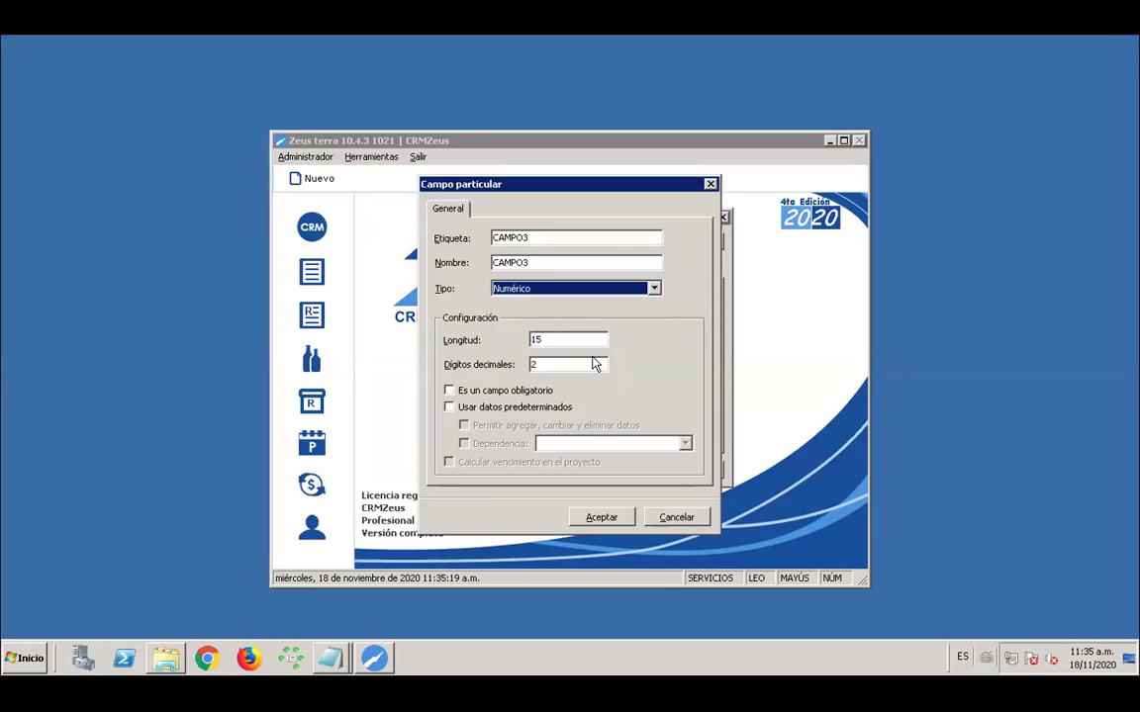
{"action": "left_click", "coordinate": [565, 339]}
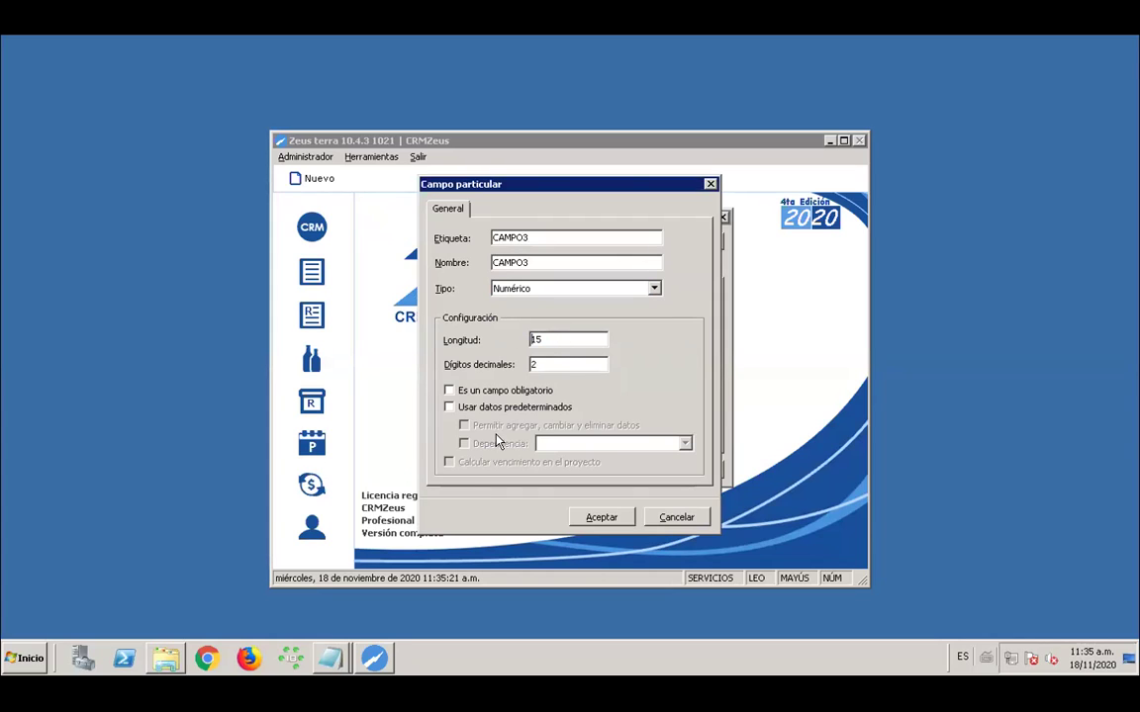
{"action": "left_click", "coordinate": [557, 367]}
{"action": "left_click", "coordinate": [600, 517]}
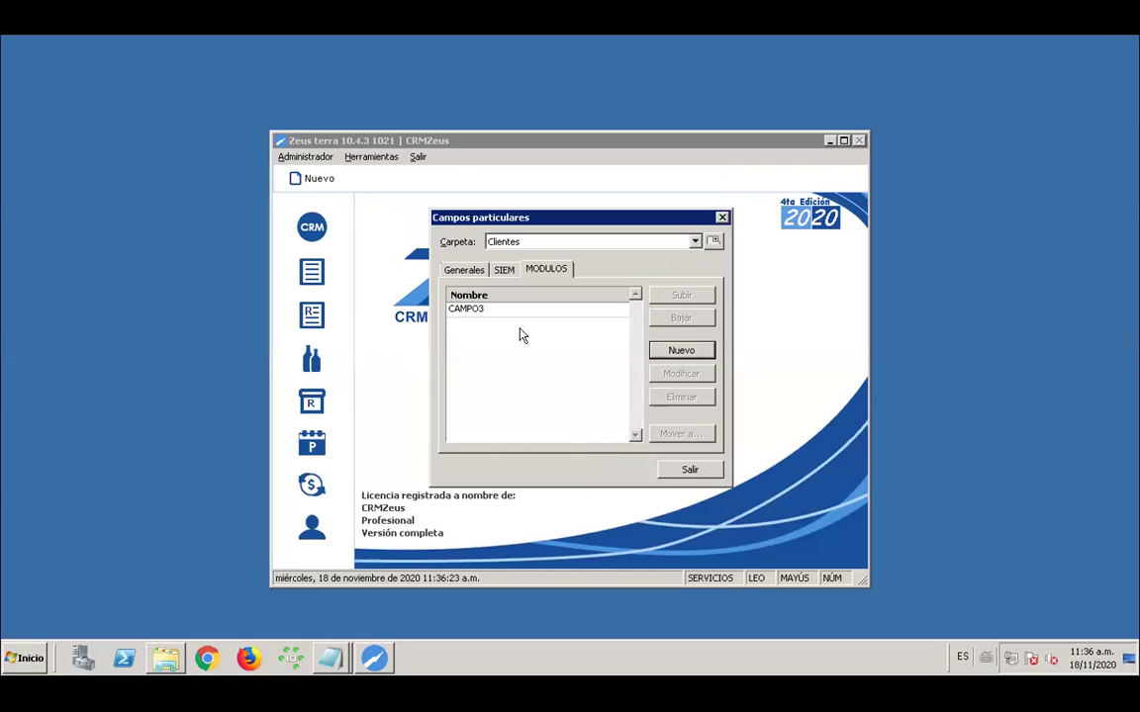
Return to the Generales group, then exit the Campos particulares manager with Salir
{"action": "left_click", "coordinate": [463, 270]}
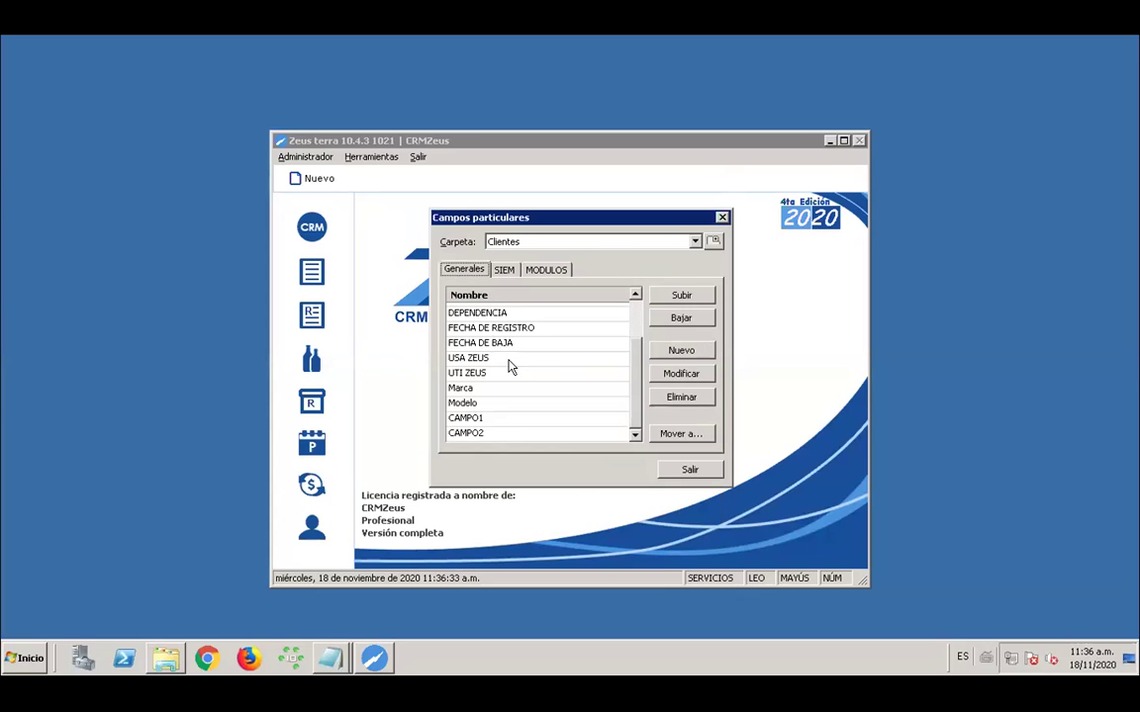
{"action": "left_click_drag", "start_coordinate": [594, 225], "coordinate": [574, 217]}
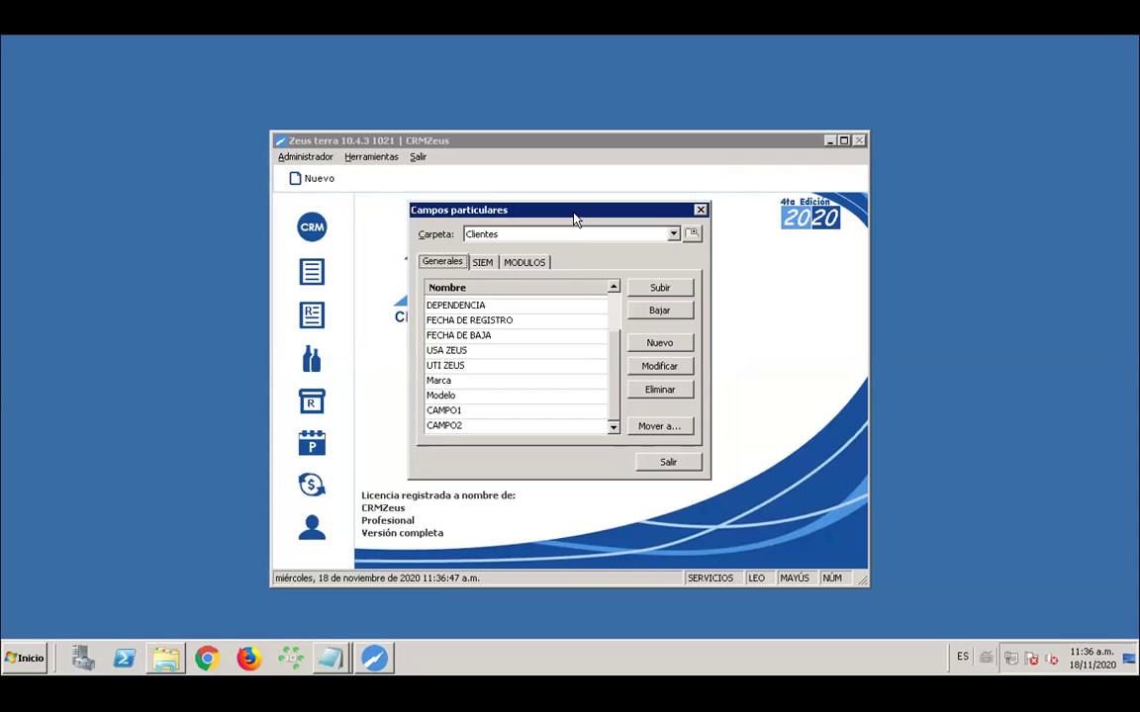
{"action": "left_click", "coordinate": [663, 463]}
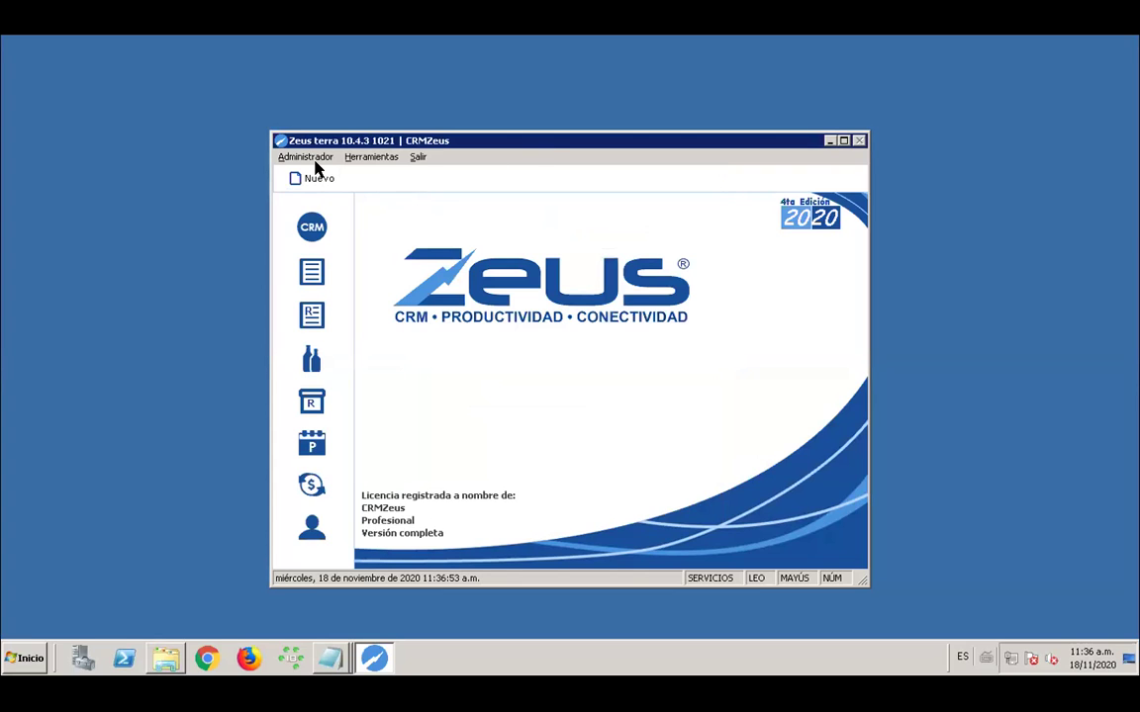
Open a client's record from CRM and view its empty CAMPO1 and CAMPO2 under Particulares
{"action": "left_click", "coordinate": [313, 229]}
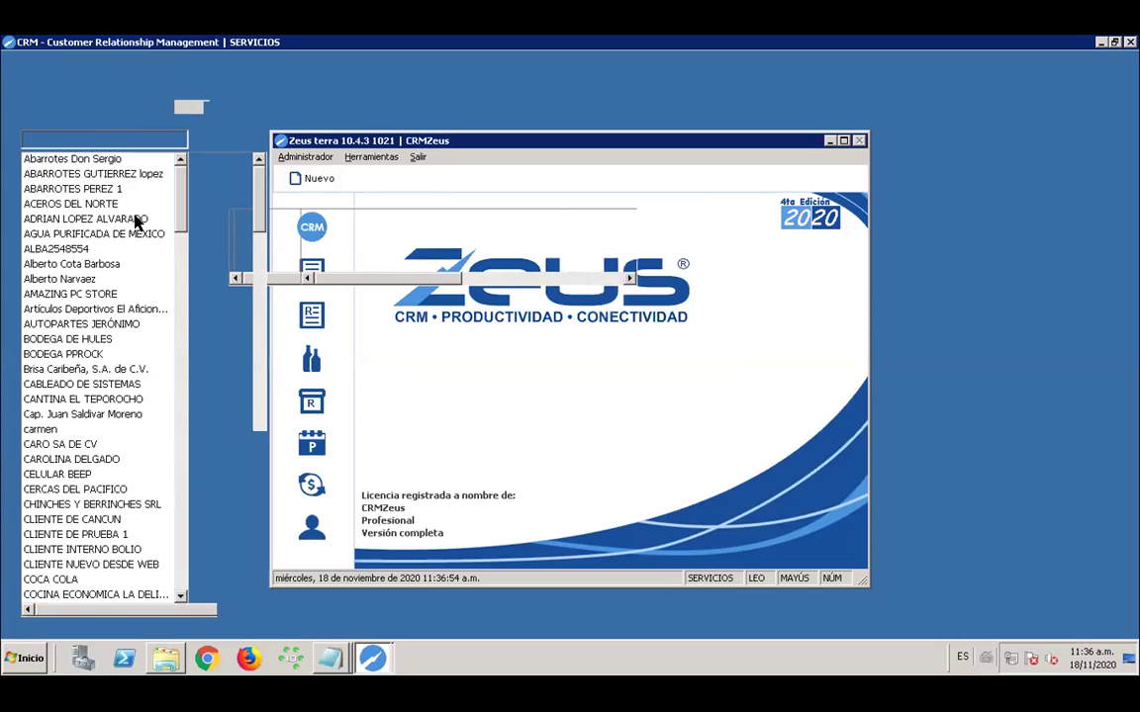
{"action": "left_click", "coordinate": [85, 221]}
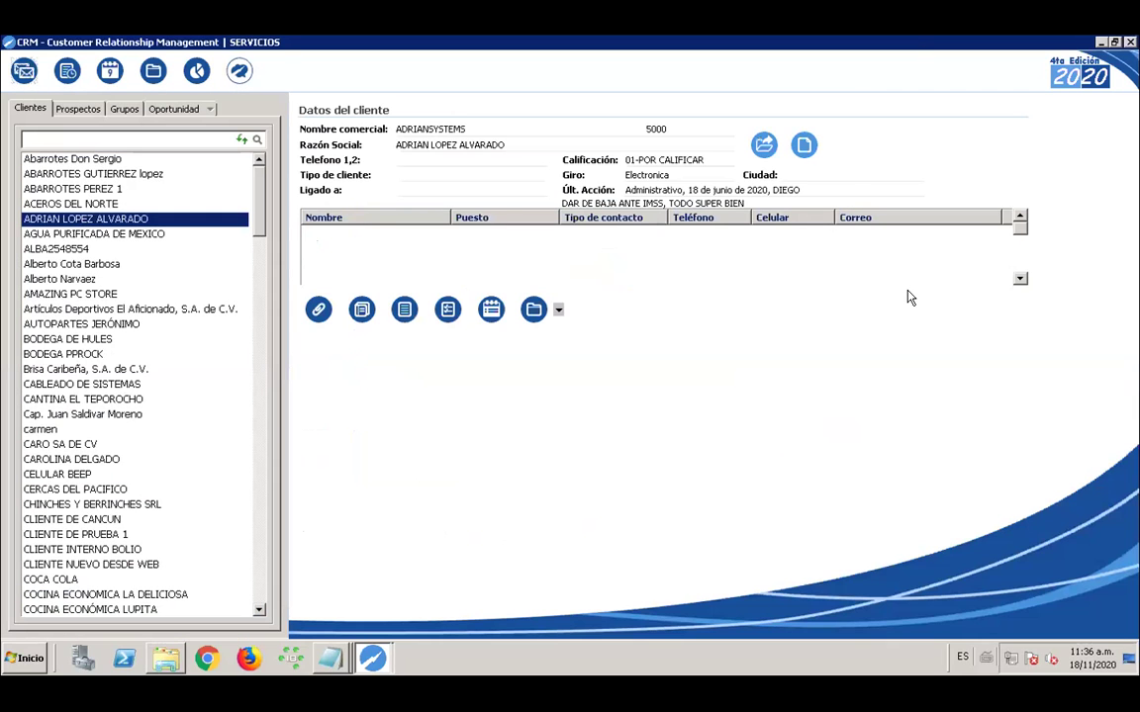
{"action": "left_click", "coordinate": [764, 145]}
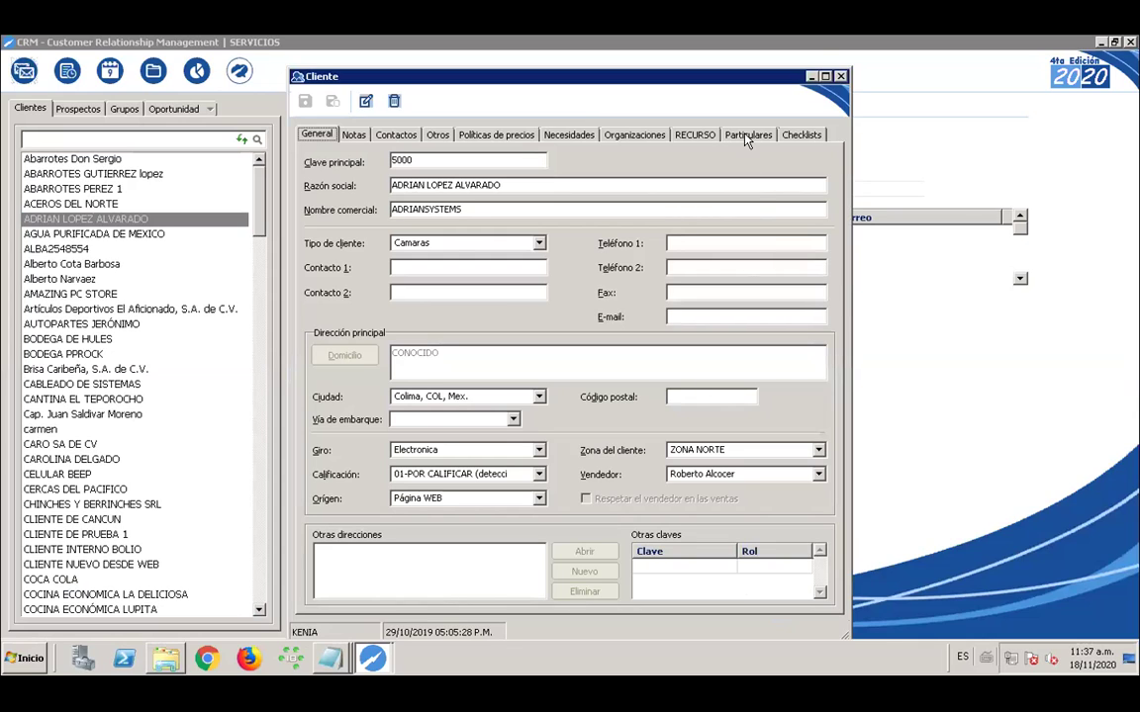
{"action": "left_click", "coordinate": [747, 137]}
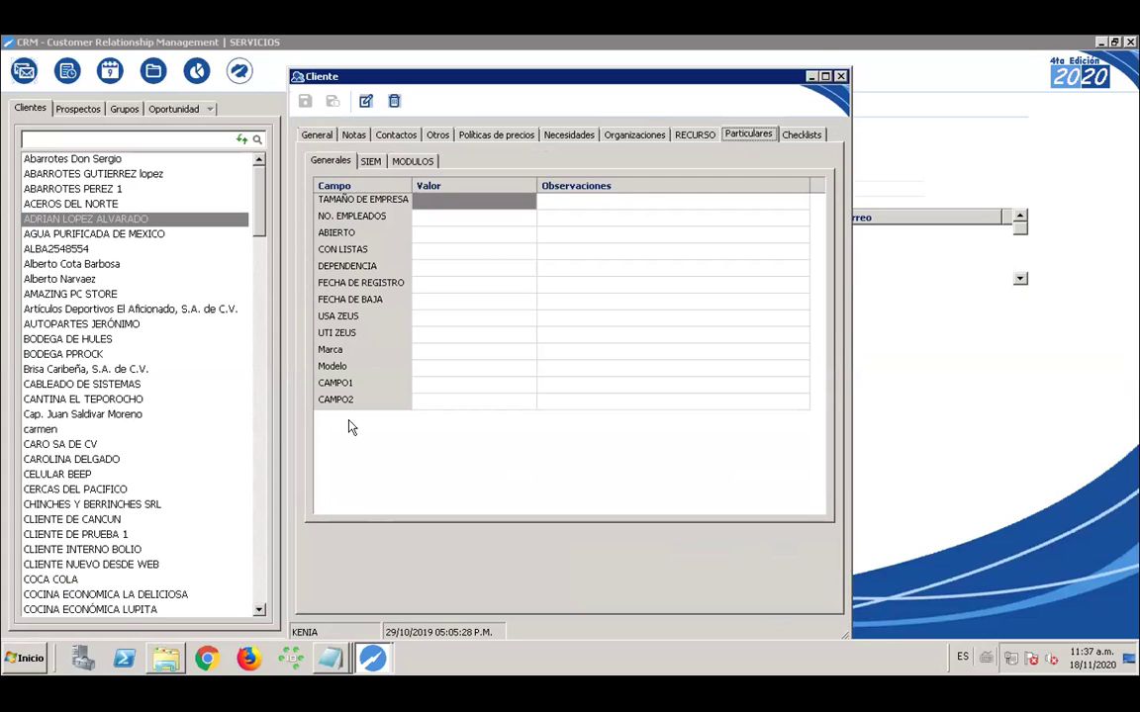
{"action": "key", "text": "Tab"}
{"action": "left_click", "coordinate": [435, 400]}
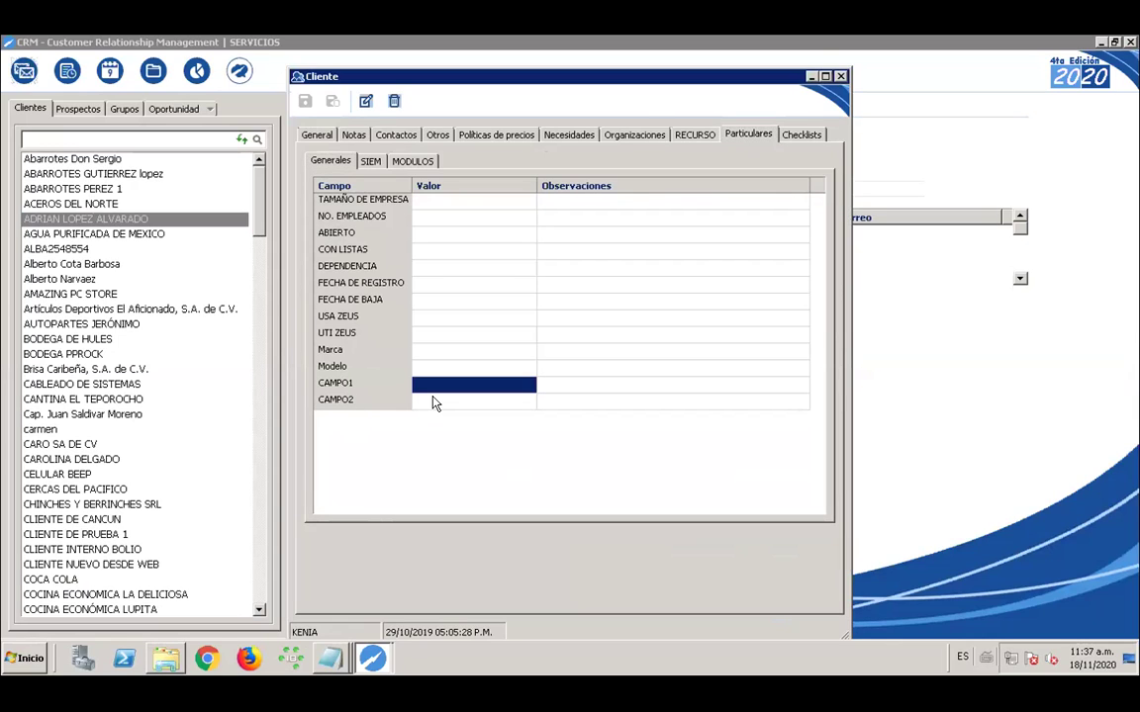
{"action": "key", "text": "Down"}
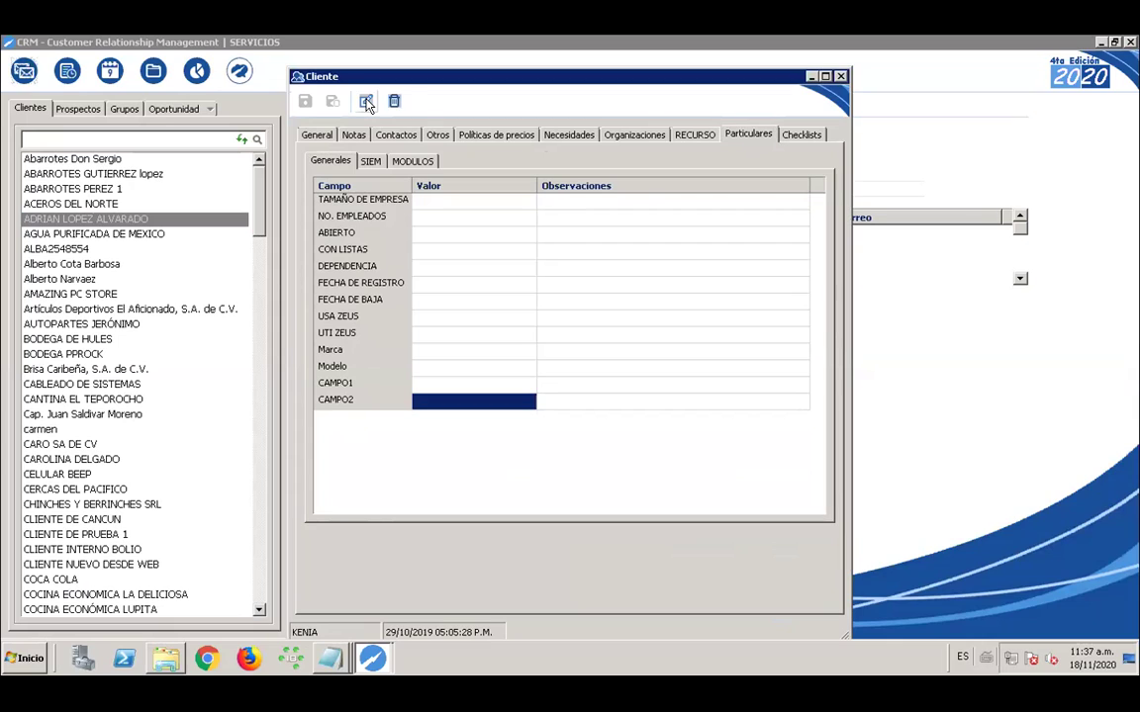
Make the client record editable and enter DATO as the CAMPO1 value
{"action": "left_click", "coordinate": [366, 101]}
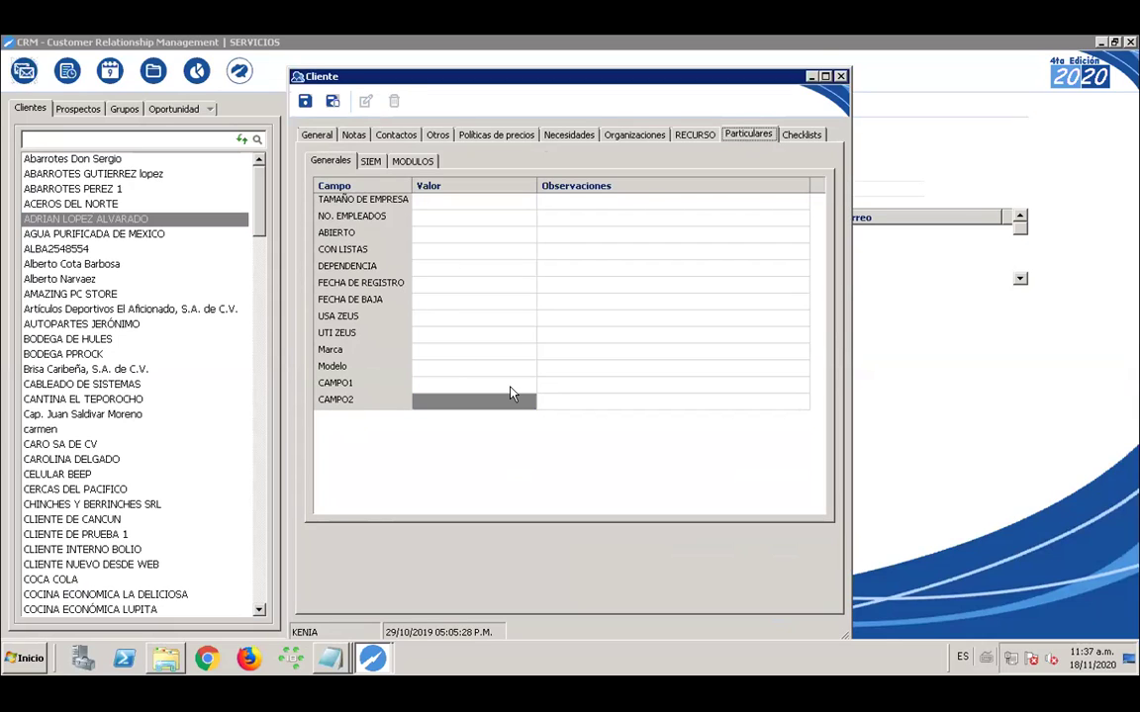
{"action": "left_click", "coordinate": [511, 386]}
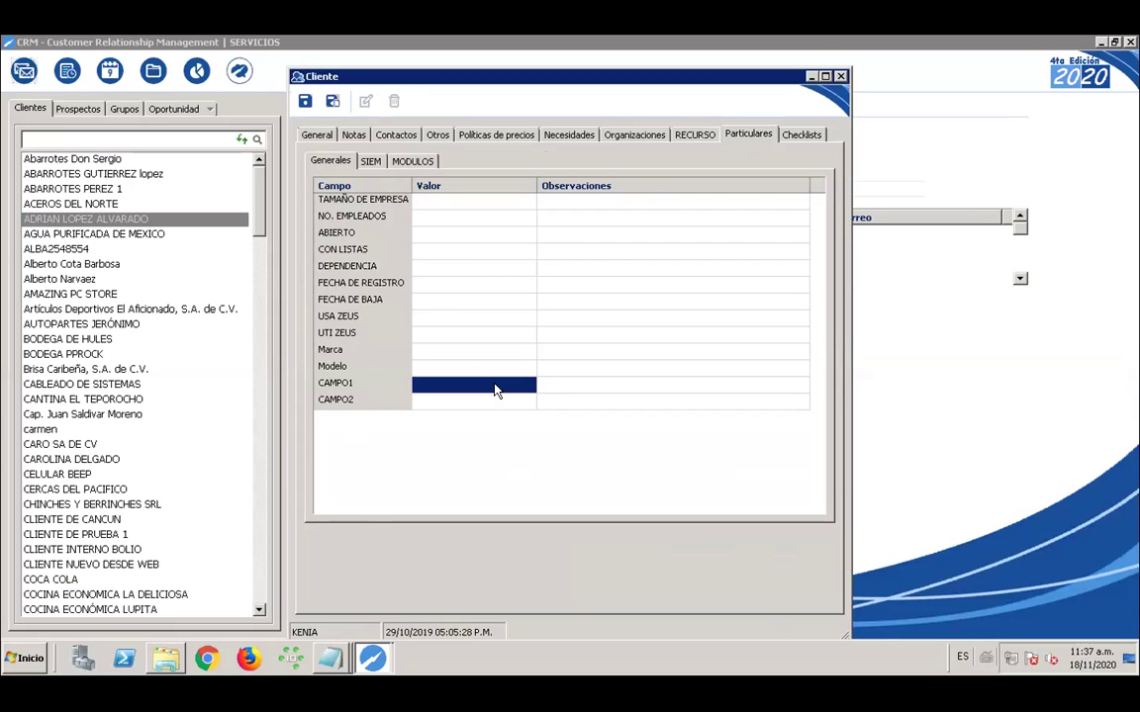
{"action": "left_click", "coordinate": [495, 387]}
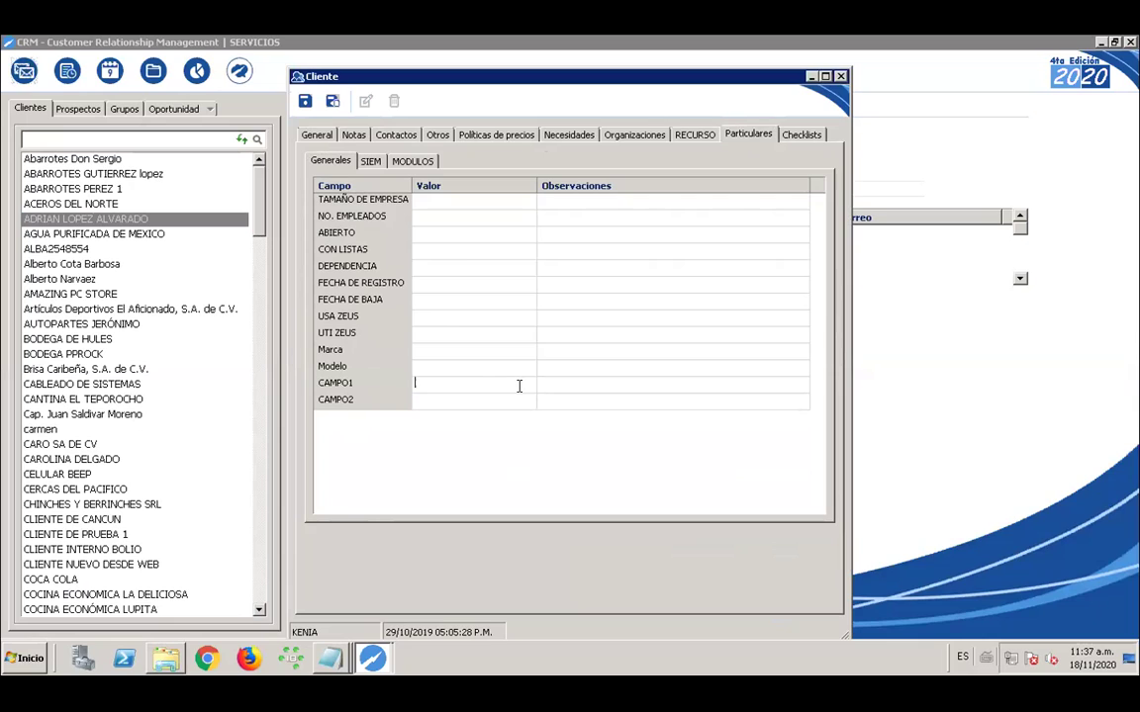
{"action": "type", "text": "DATO"}
{"action": "left_click", "coordinate": [472, 402]}
Check CAMPO2's empty choice list and bring up its Nuevo/Modificar/Eliminar menu
{"action": "left_click", "coordinate": [527, 401]}
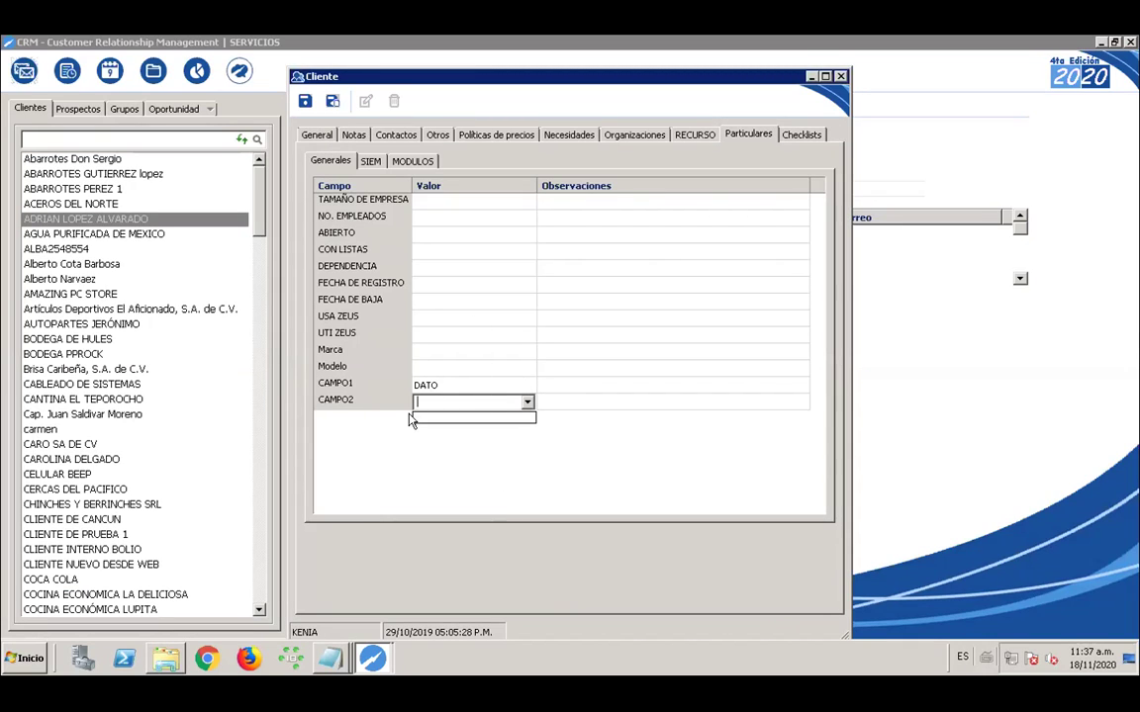
{"action": "left_click", "coordinate": [576, 445]}
{"action": "left_click", "coordinate": [561, 402]}
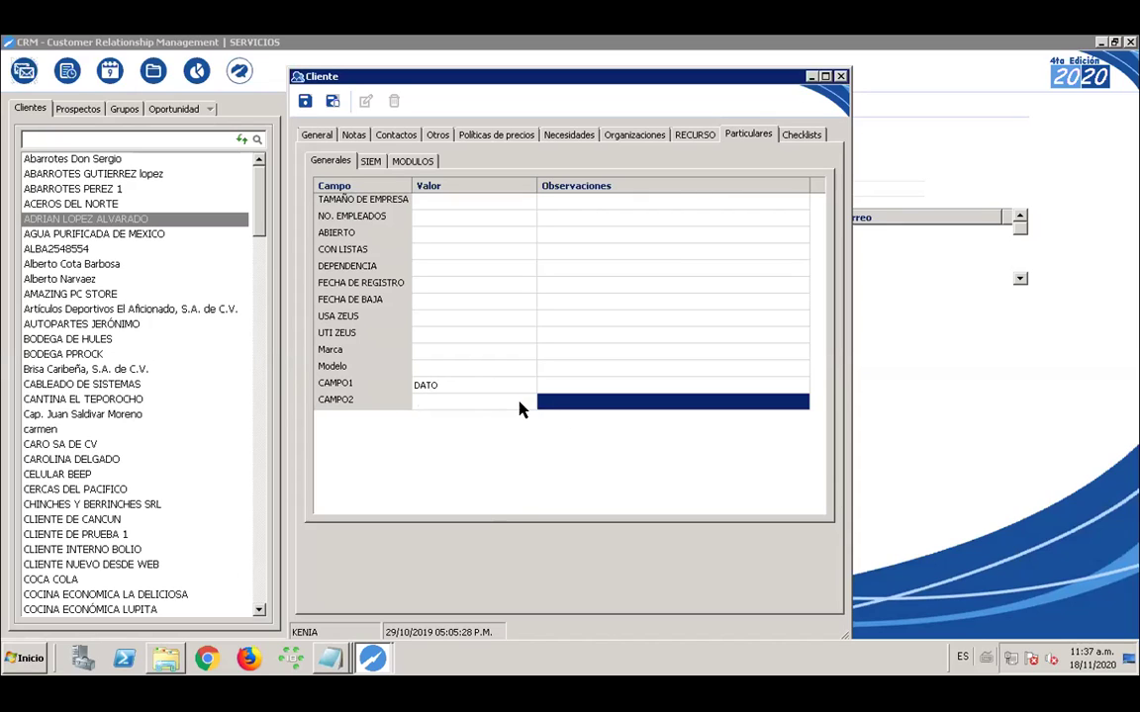
{"action": "left_click", "coordinate": [515, 402]}
{"action": "left_click", "coordinate": [493, 401]}
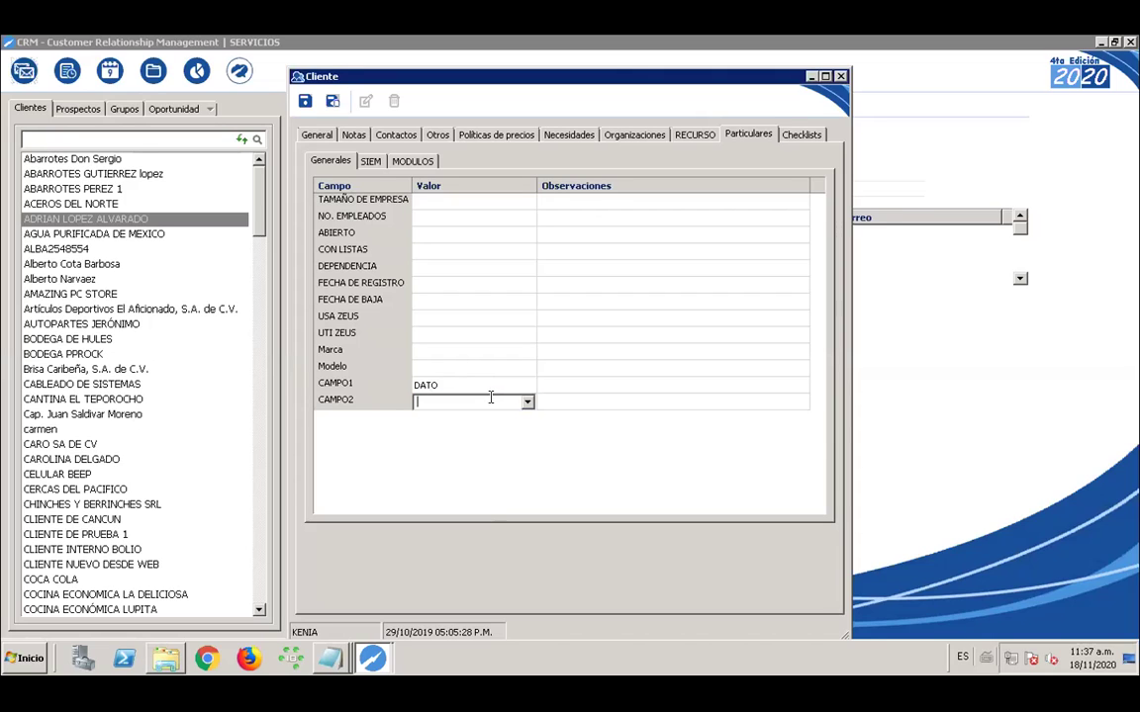
{"action": "right_click", "coordinate": [492, 401]}
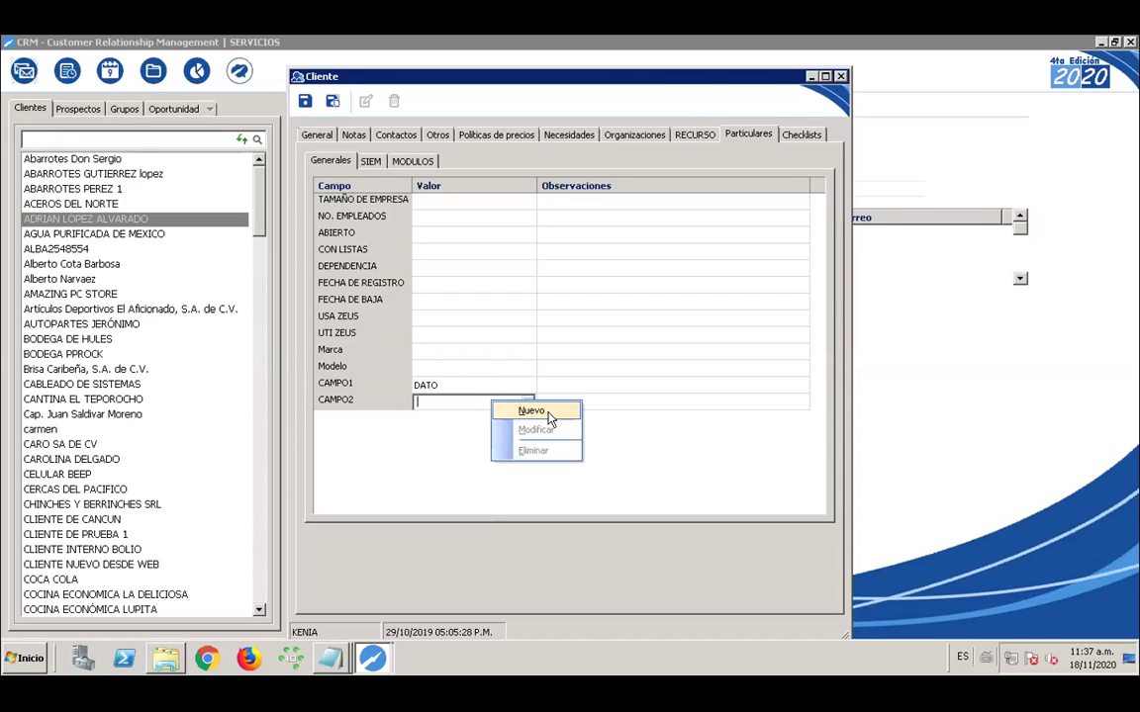
Add DATO1 as a new CAMPO2 option, mark it Default and save it
{"action": "left_click", "coordinate": [532, 411]}
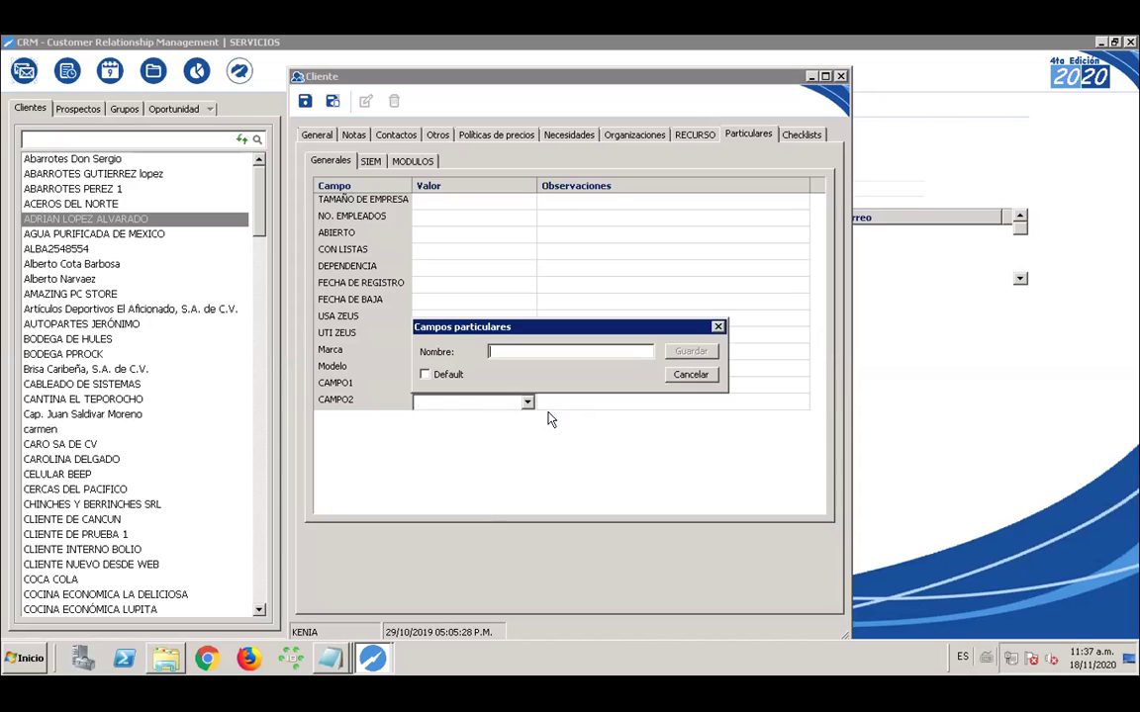
{"action": "type", "text": "DATO1"}
{"action": "left_click", "coordinate": [433, 380]}
{"action": "left_click", "coordinate": [692, 354]}
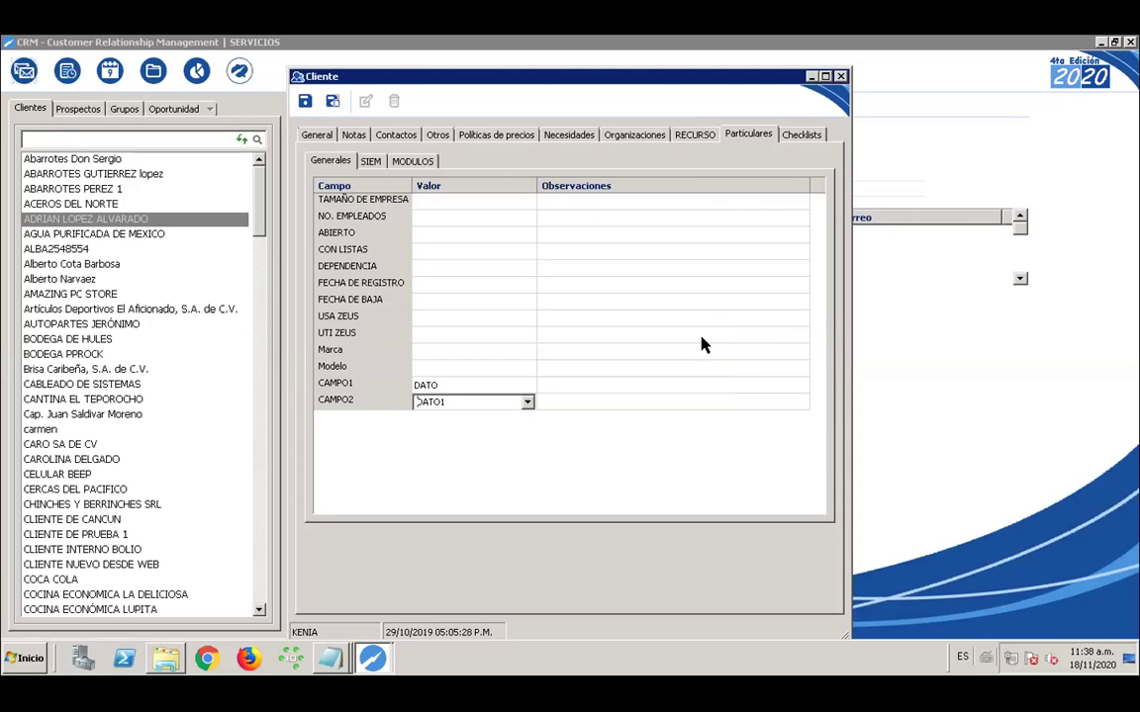
{"action": "left_click", "coordinate": [469, 447]}
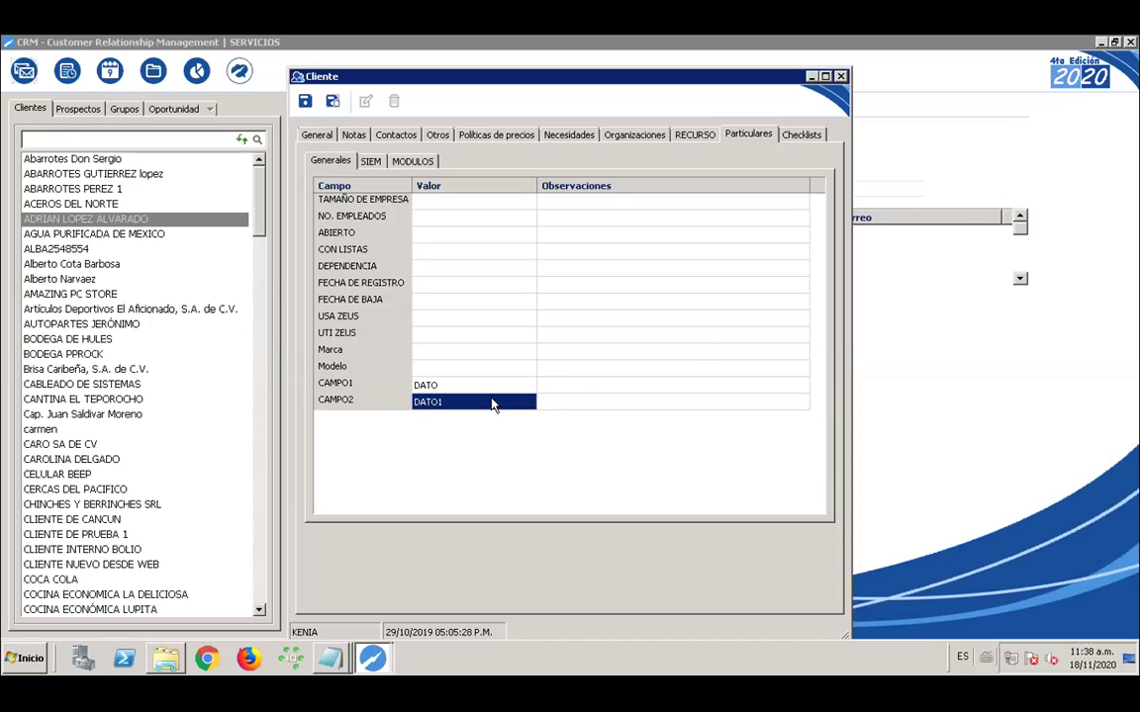
{"action": "right_click", "coordinate": [471, 404]}
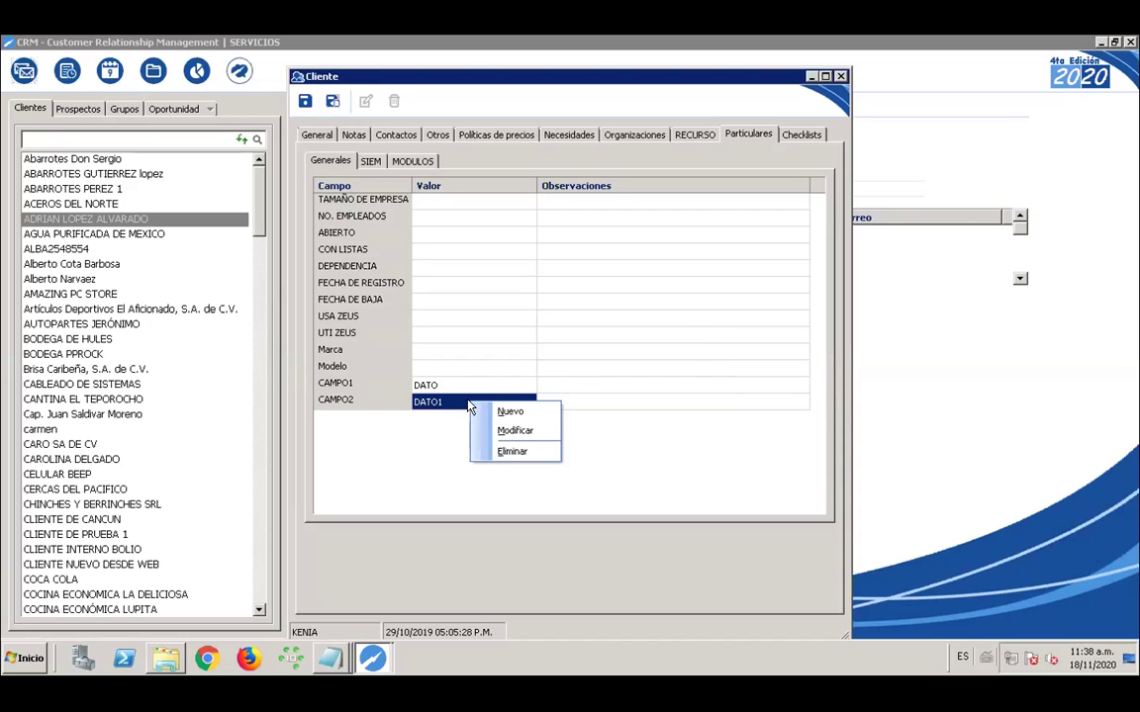
Add DATO2 as another CAMPO2 option and save it
{"action": "left_click", "coordinate": [499, 412]}
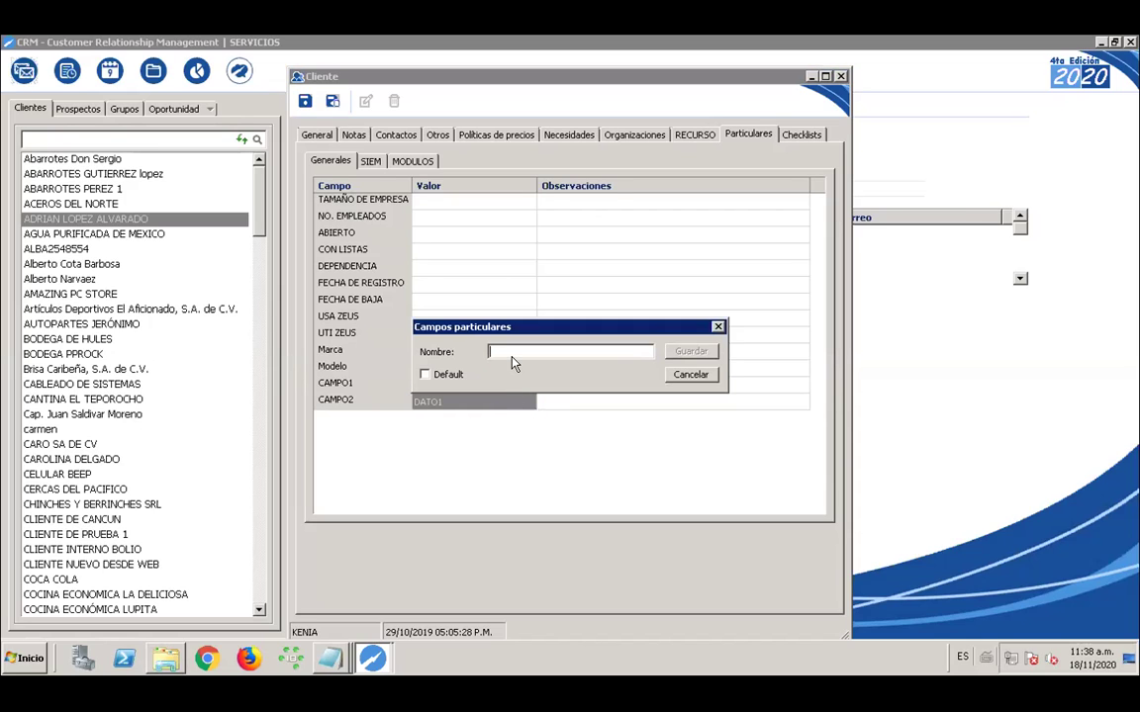
{"action": "type", "text": "DE"}
{"action": "key", "text": "BackSpace"}
{"action": "type", "text": "ATO2"}
{"action": "left_click", "coordinate": [685, 352]}
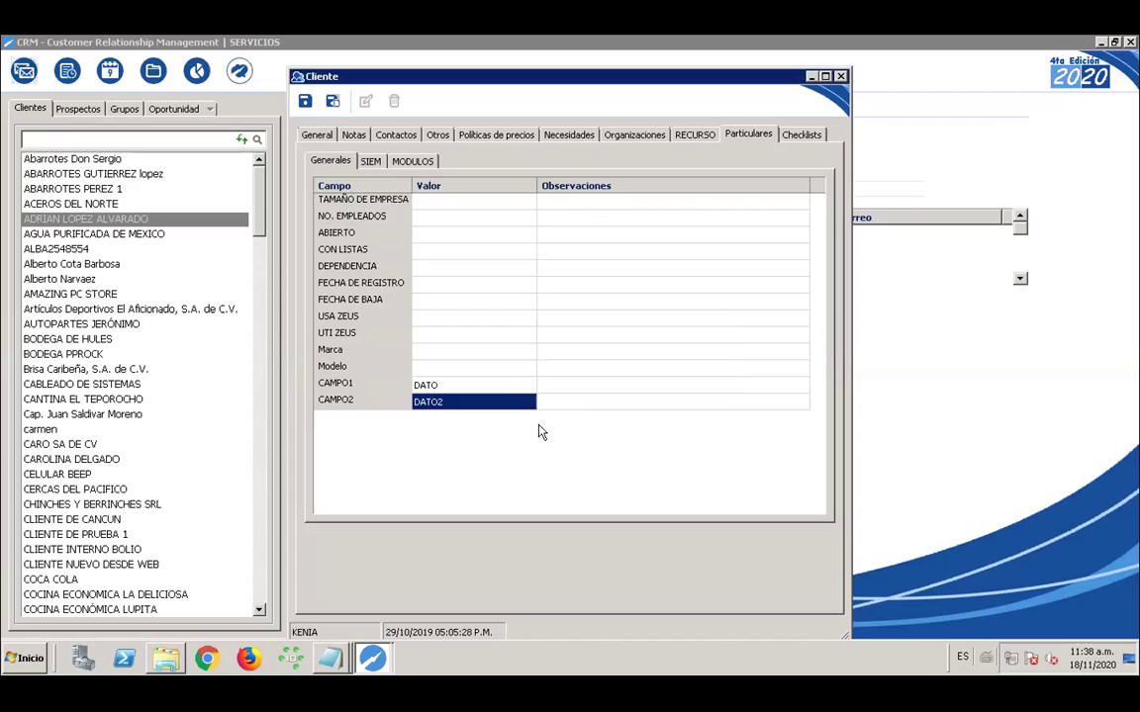
Set CAMPO2 to DATO2, then show the MODULOS group and select CAMPO3's value
{"action": "left_click", "coordinate": [526, 403]}
{"action": "left_click", "coordinate": [528, 401]}
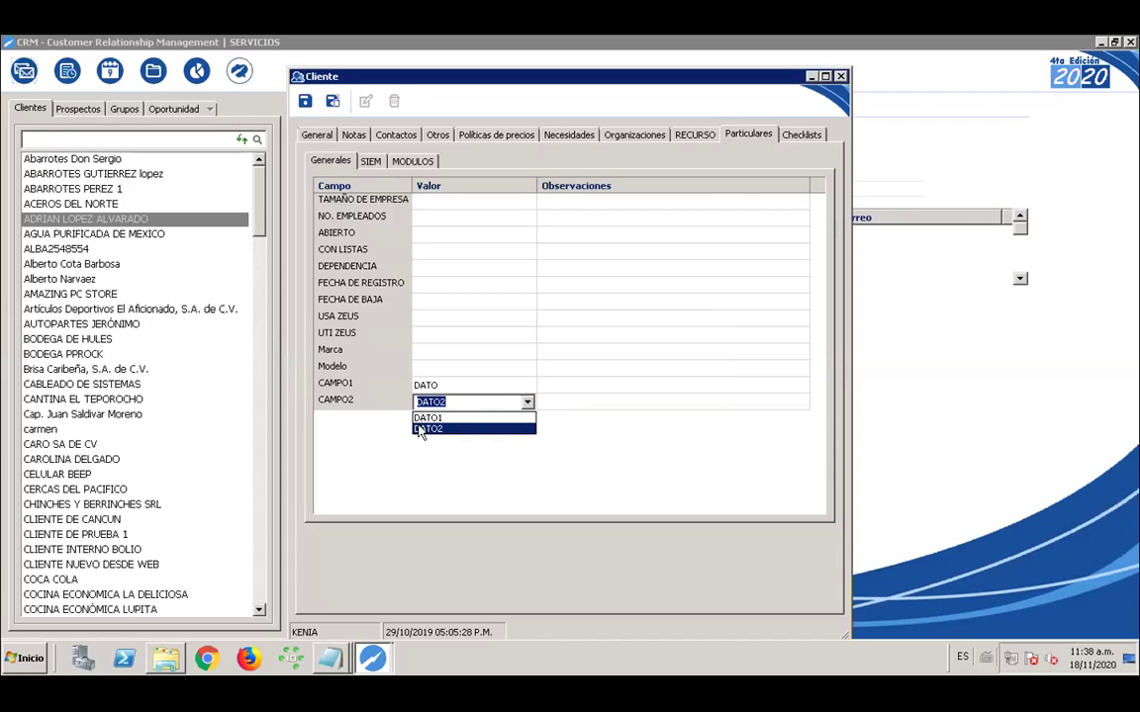
{"action": "left_click", "coordinate": [491, 429]}
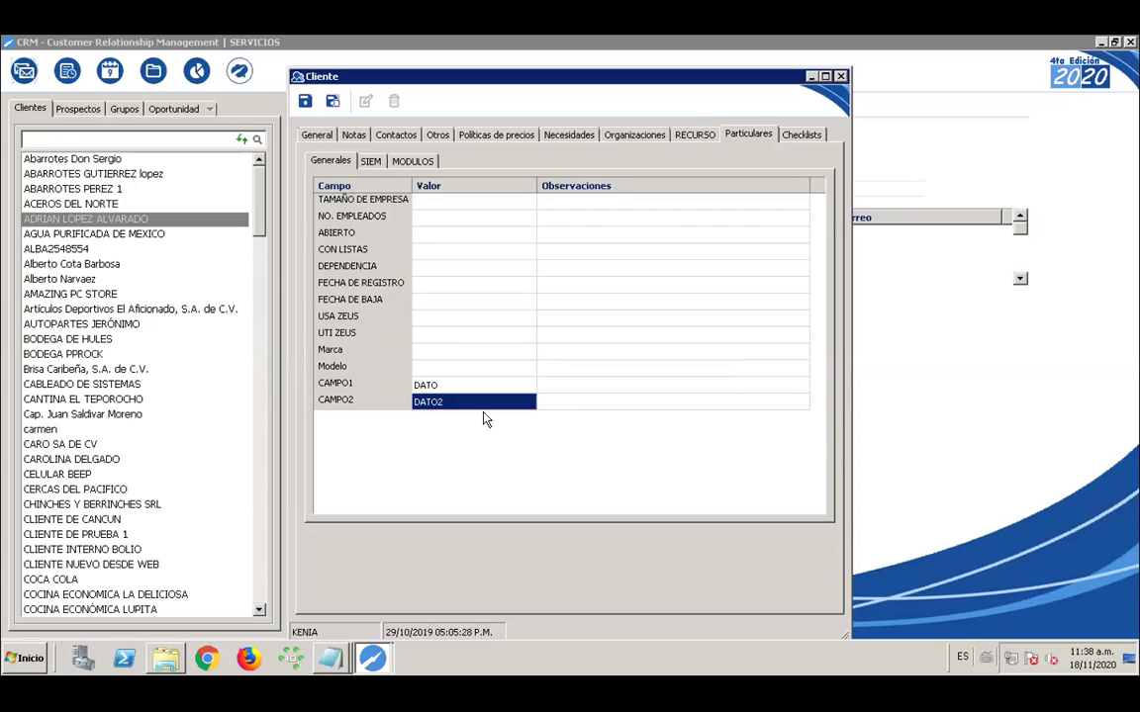
{"action": "left_click", "coordinate": [413, 161]}
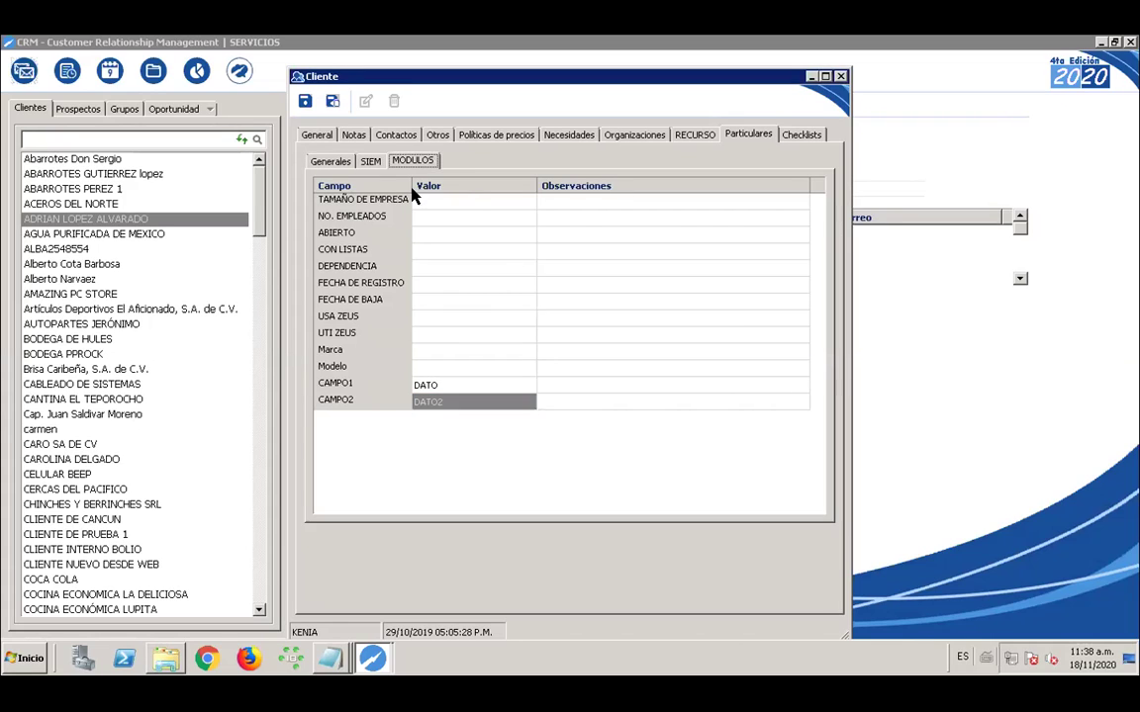
{"action": "left_click", "coordinate": [443, 203]}
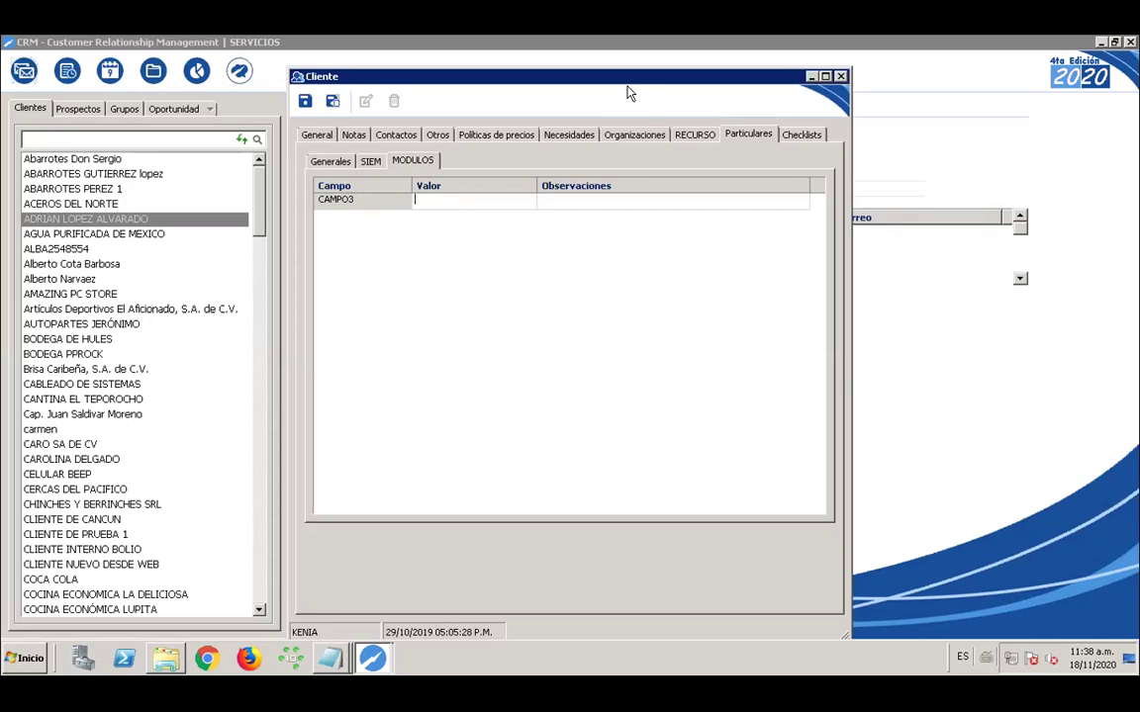
Close the Cliente record, discard the unsaved changes, and minimize the CRM window
{"action": "left_click", "coordinate": [841, 77]}
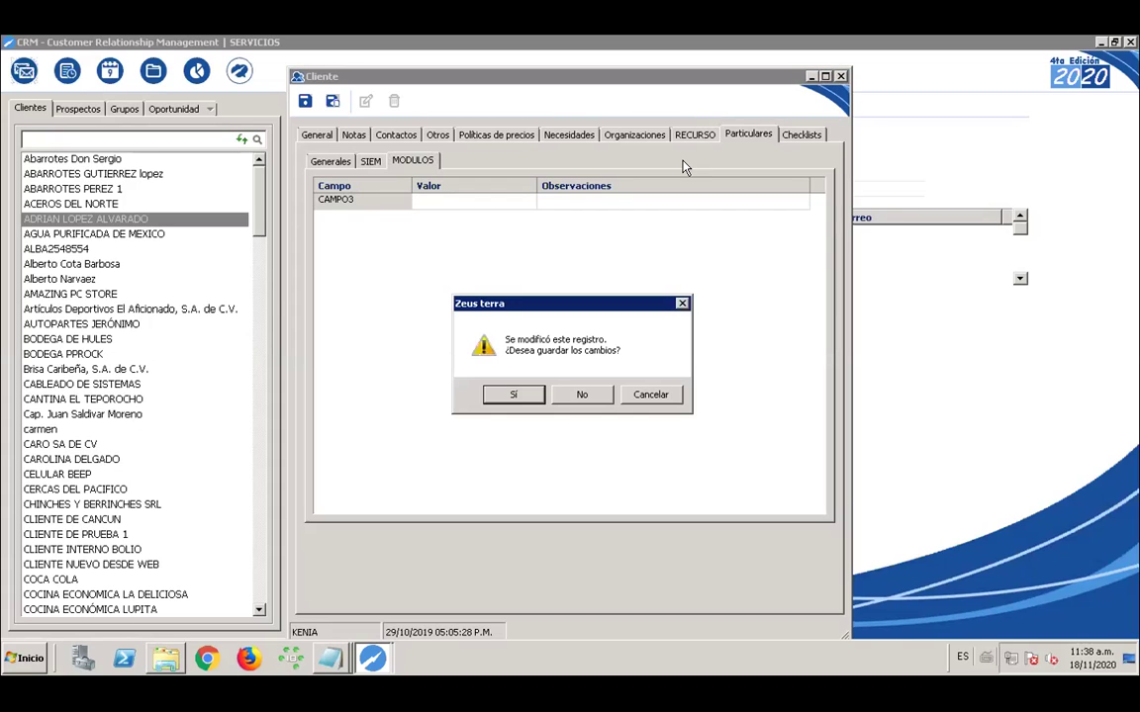
{"action": "left_click", "coordinate": [580, 394]}
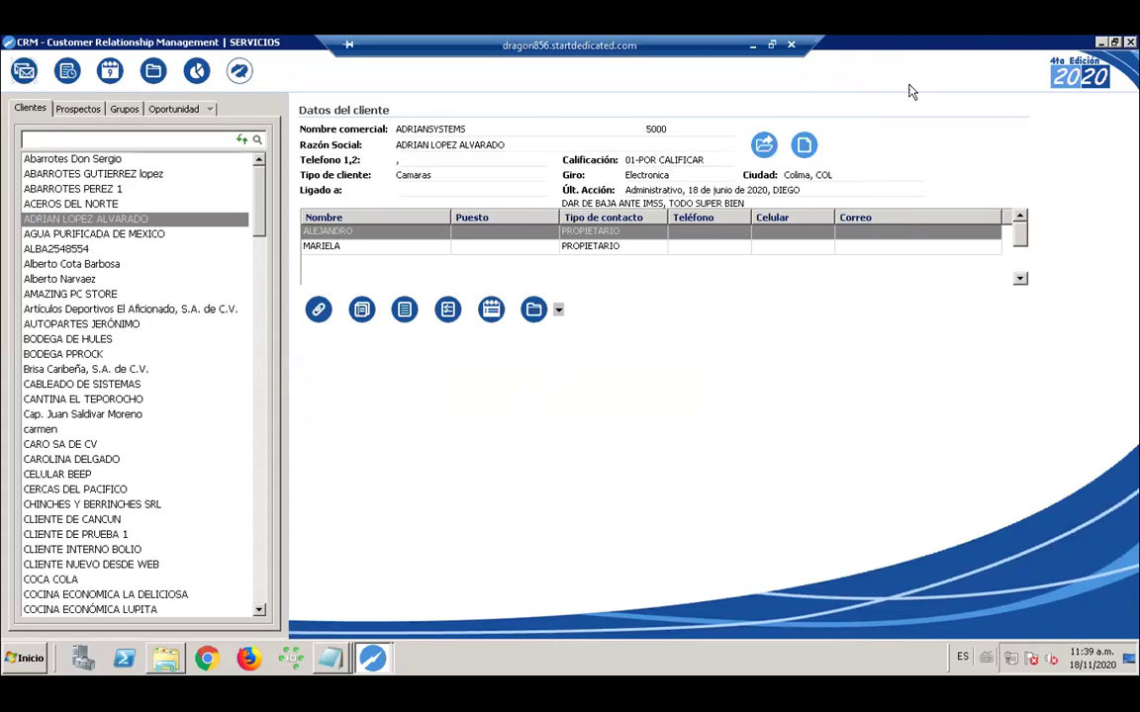
{"action": "left_click", "coordinate": [1100, 45]}
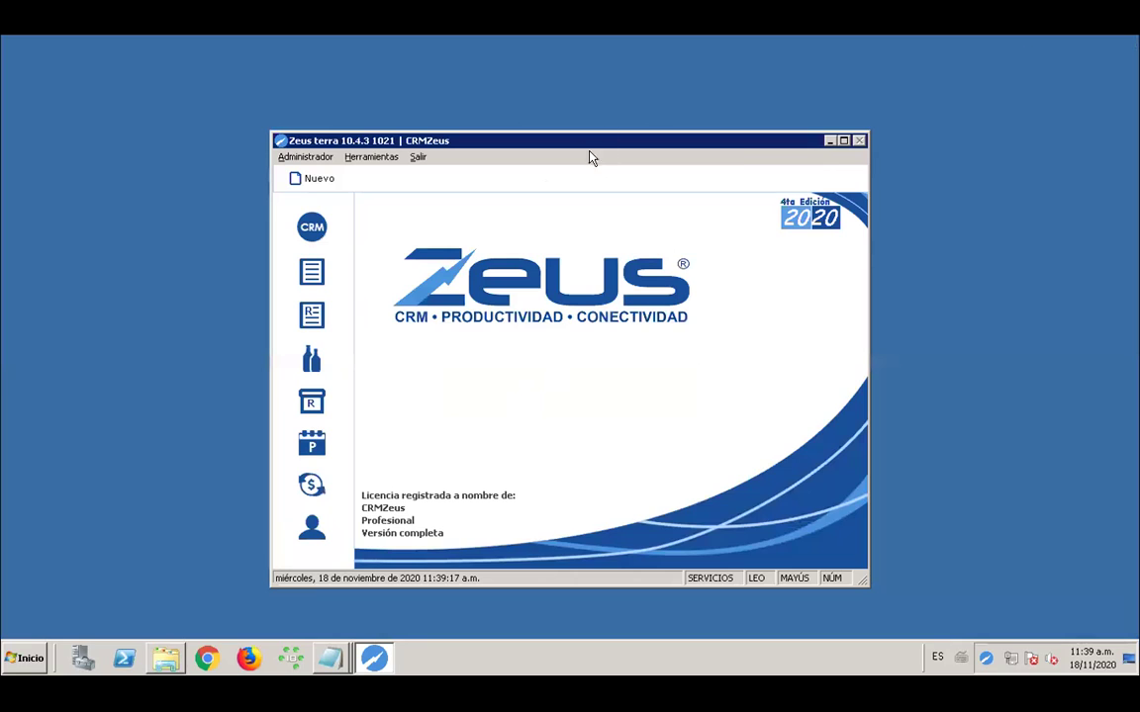
Open Herramientas > Checklists and enter the SYSDBA administrator password, retrying after the error
{"action": "left_click", "coordinate": [370, 158]}
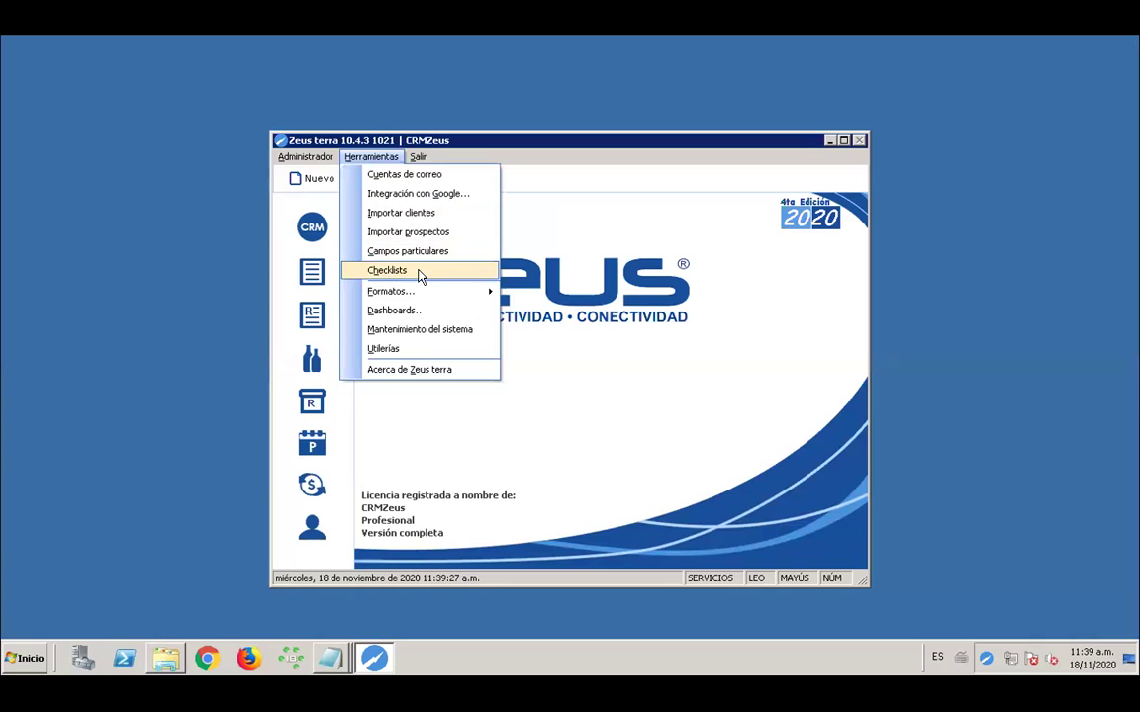
{"action": "left_click", "coordinate": [417, 273]}
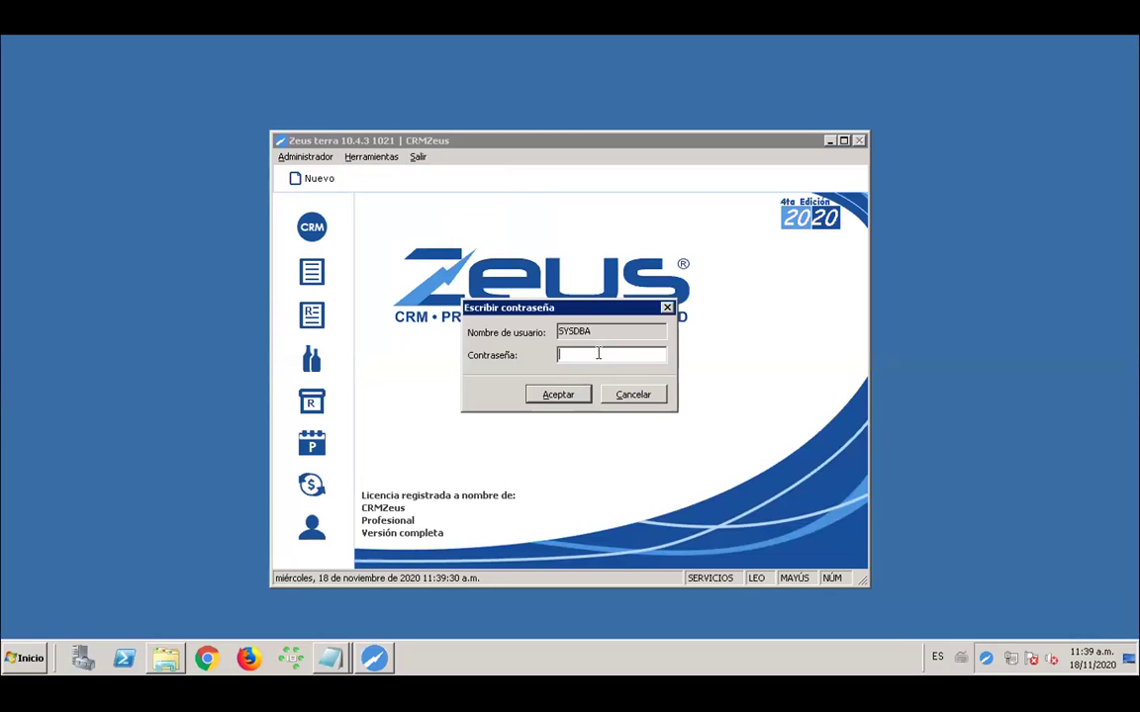
{"action": "type", "text": "*********"}
{"action": "key", "text": "Return"}
{"action": "left_click", "coordinate": [626, 398]}
{"action": "type", "text": "*********"}
{"action": "left_click", "coordinate": [552, 395]}
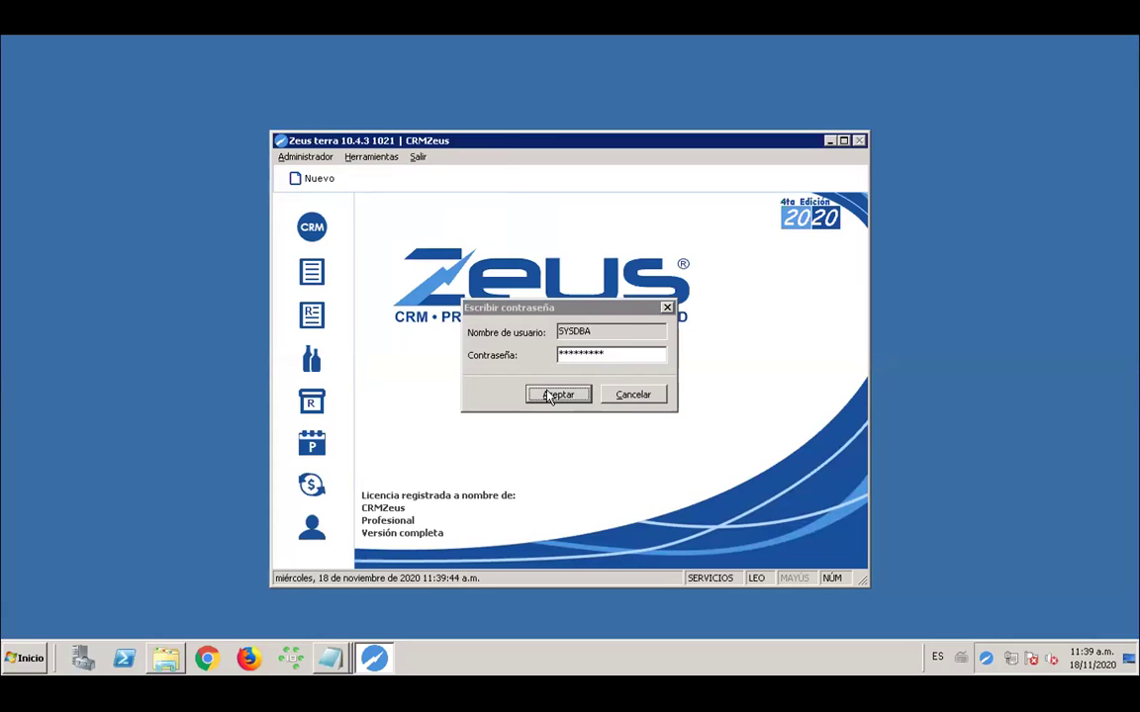
{"action": "left_click_drag", "start_coordinate": [580, 223], "coordinate": [549, 218]}
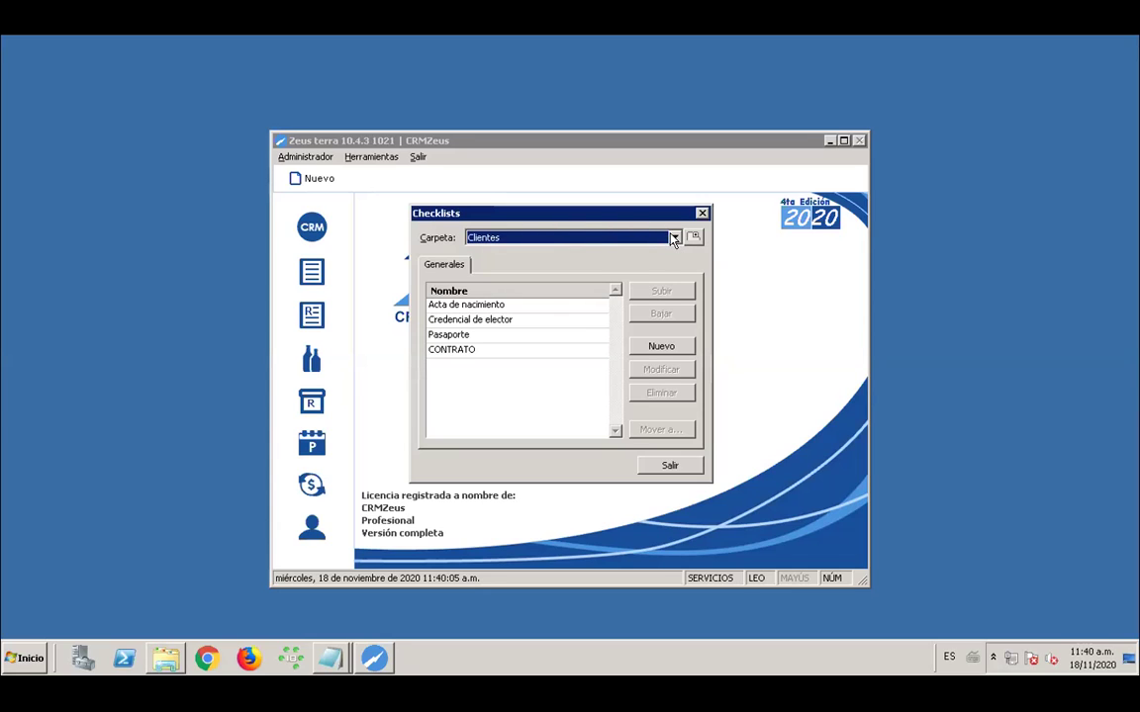
{"action": "left_click", "coordinate": [673, 238]}
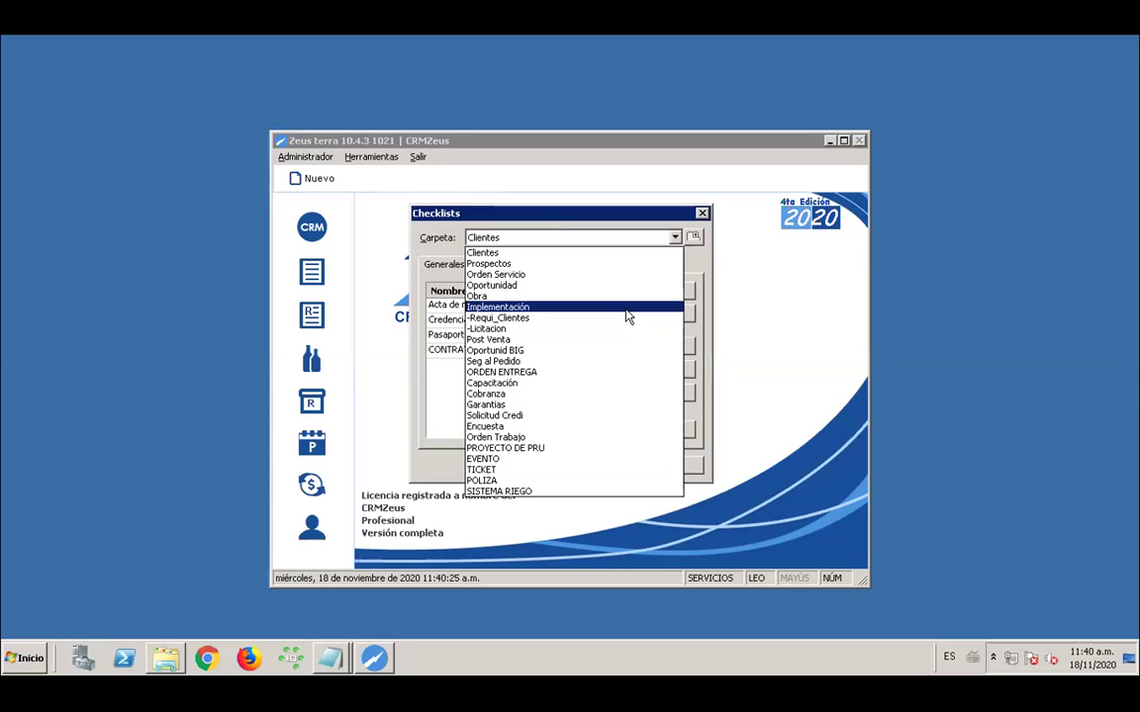
{"action": "left_click", "coordinate": [585, 225]}
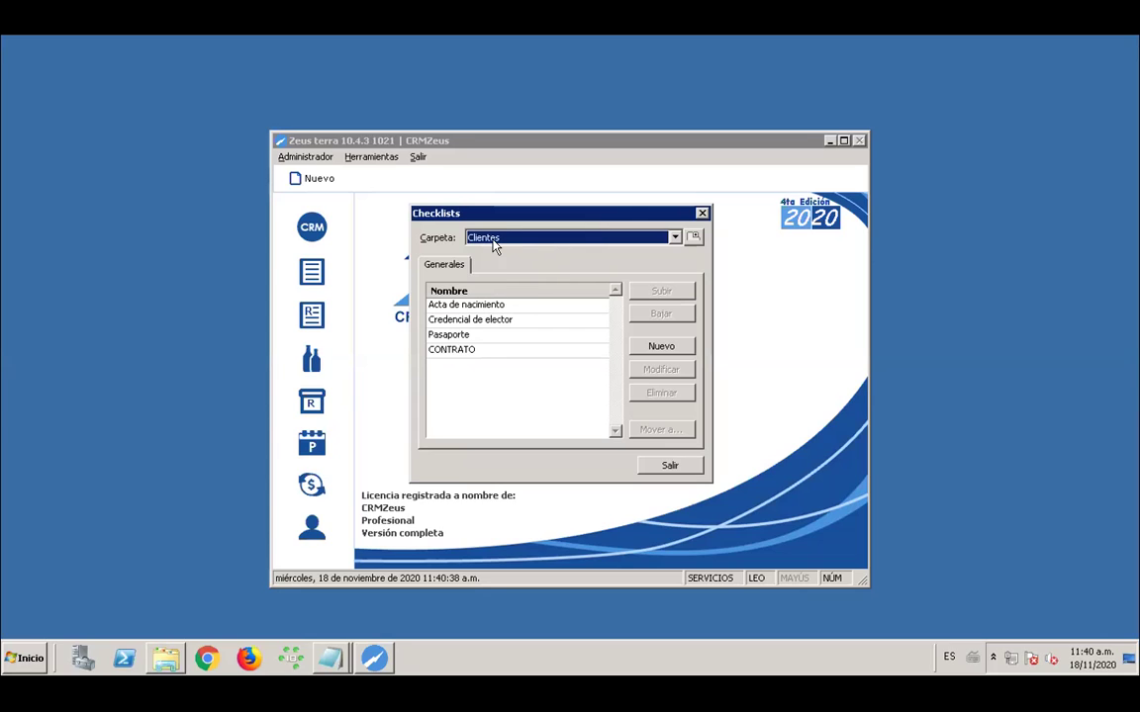
{"action": "left_click", "coordinate": [499, 306]}
Review the Clientes checklist items: Acta de nacimiento, Credencial de elector, Pasaporte and CONTRATO
{"action": "left_click", "coordinate": [492, 320]}
{"action": "left_click", "coordinate": [480, 336]}
{"action": "left_click", "coordinate": [477, 350]}
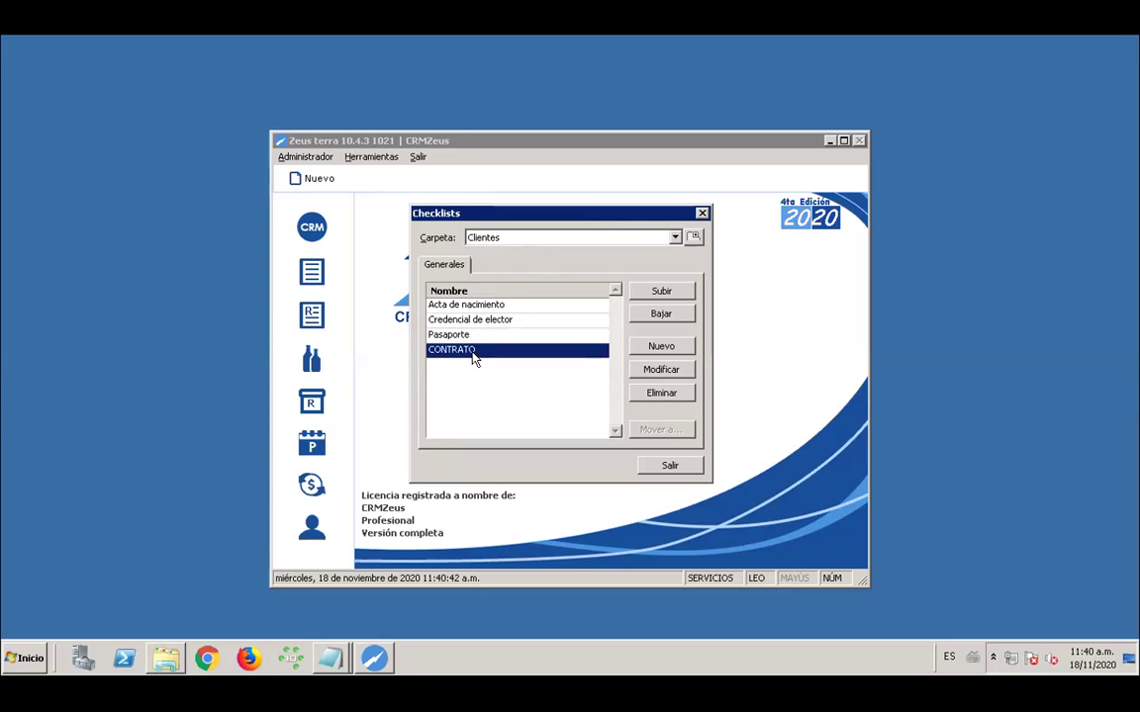
{"action": "left_click", "coordinate": [502, 306]}
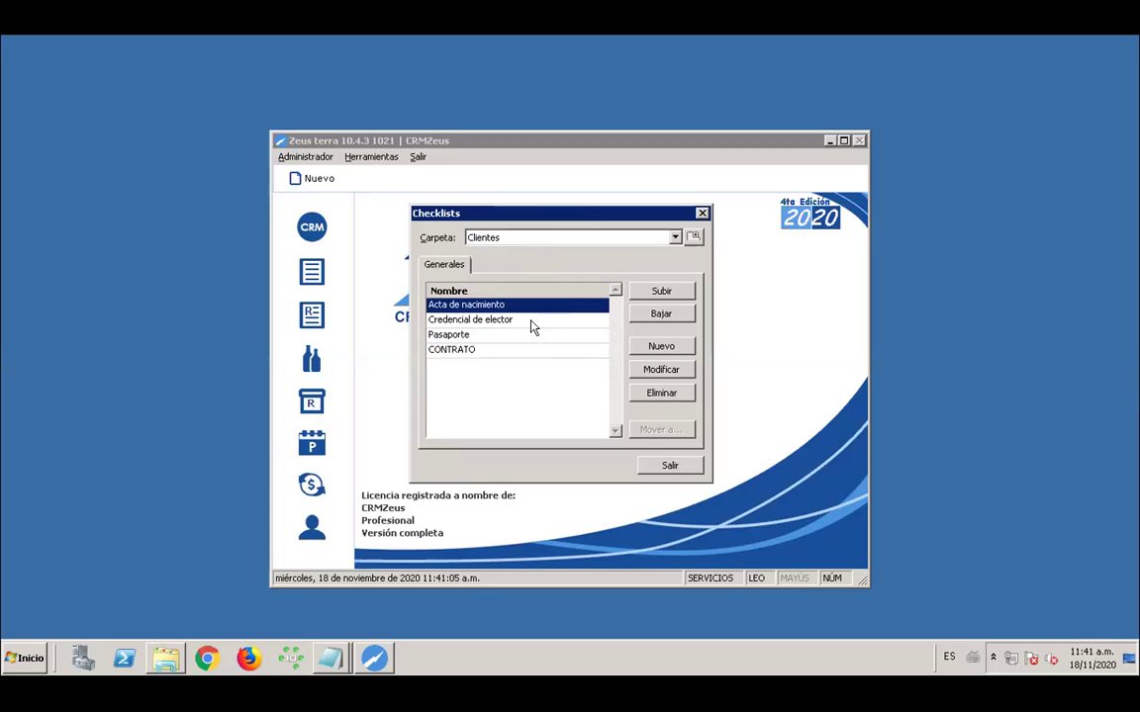
{"action": "left_click", "coordinate": [516, 323]}
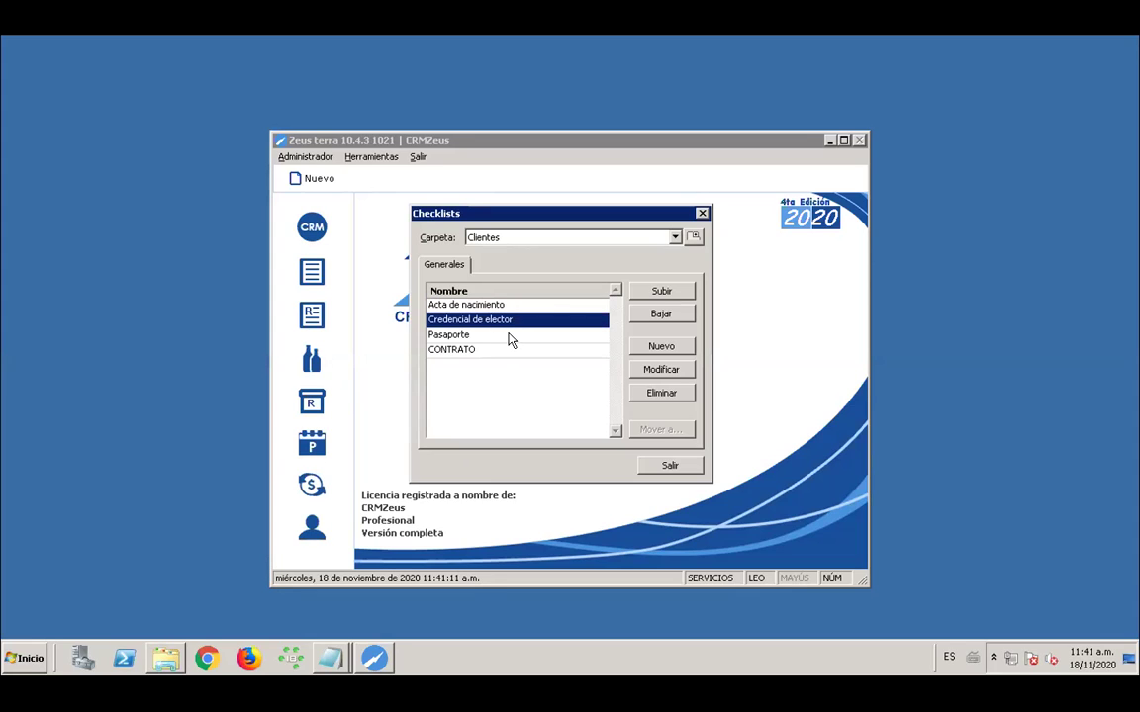
{"action": "left_click", "coordinate": [543, 307]}
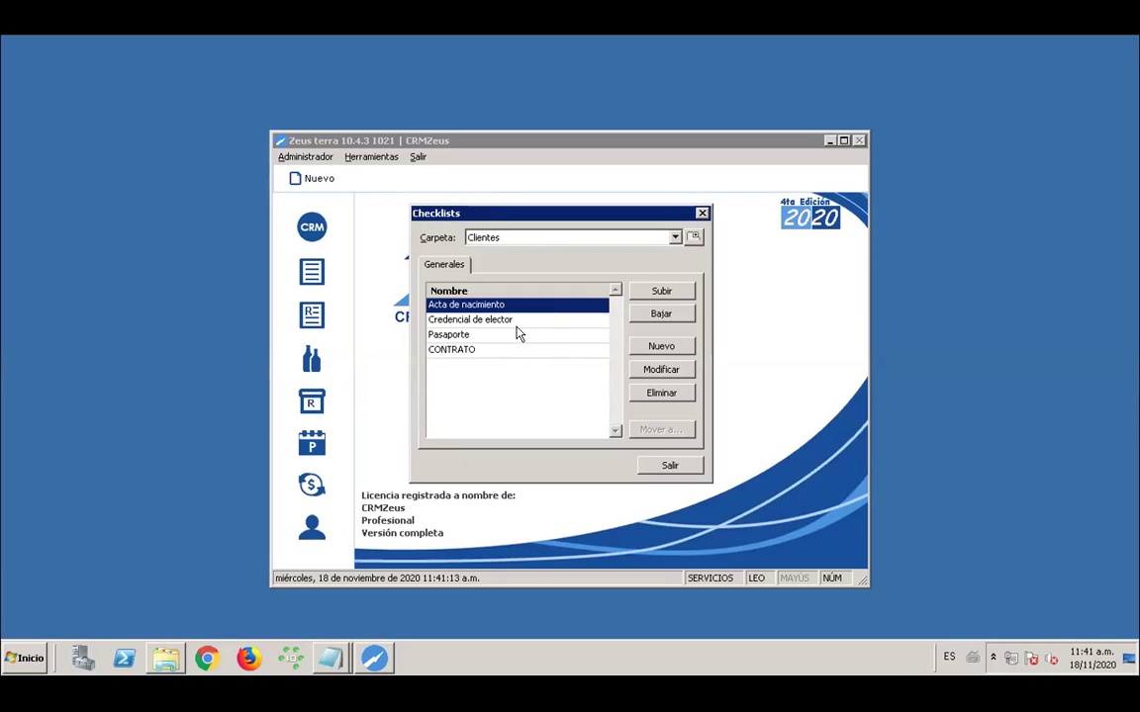
{"action": "left_click", "coordinate": [507, 321]}
{"action": "left_click", "coordinate": [486, 337]}
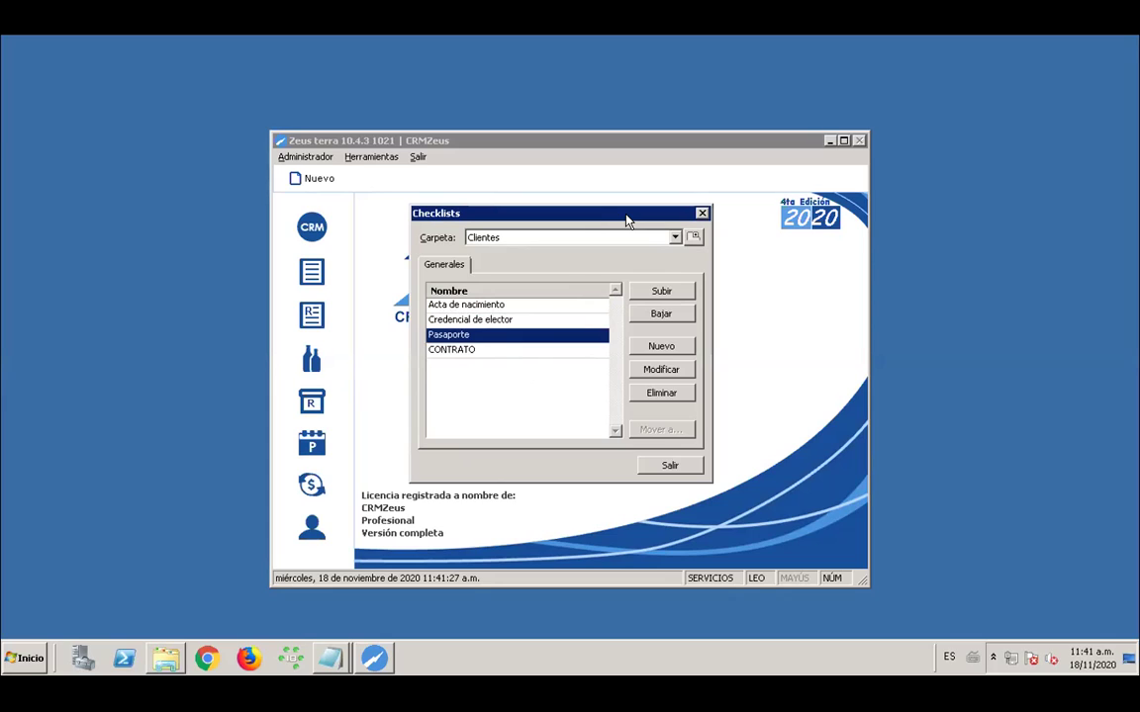
Start a new checklist item with Etiqueta and Nombre CHECKLIST1, correcting the misspelled name
{"action": "left_click", "coordinate": [650, 348]}
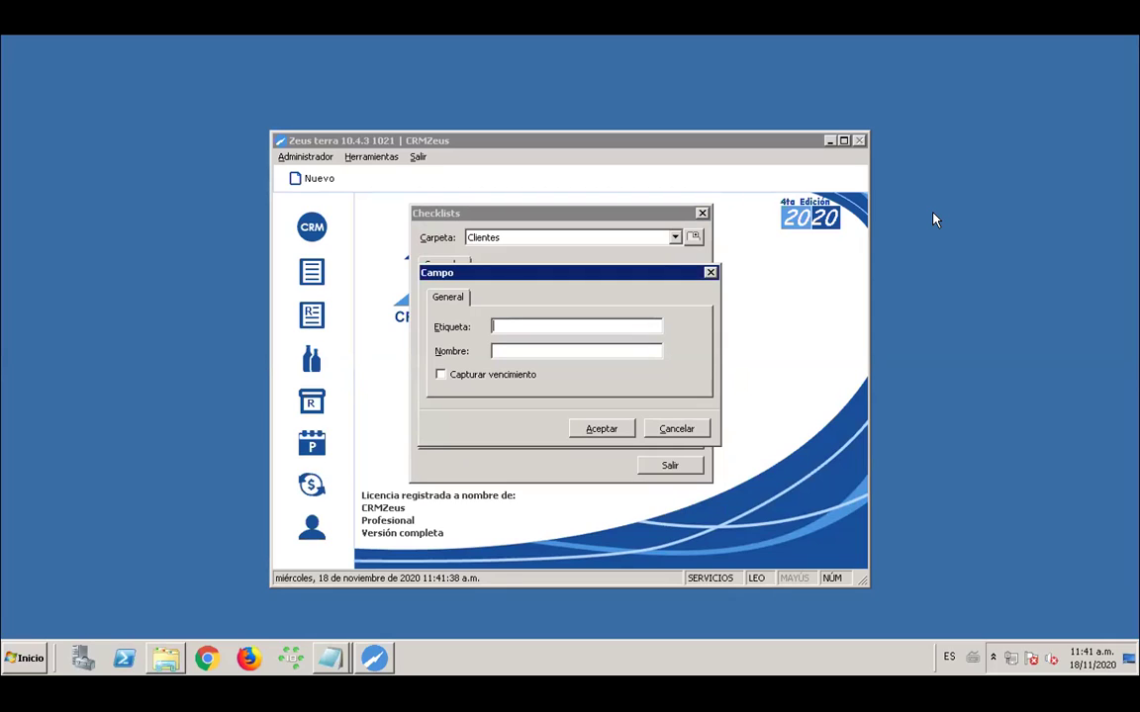
{"action": "key", "text": "Caps_Lock"}
{"action": "type", "text": "CHECKLIST1"}
{"action": "left_click", "coordinate": [593, 353]}
{"action": "type", "text": "CHECLI"}
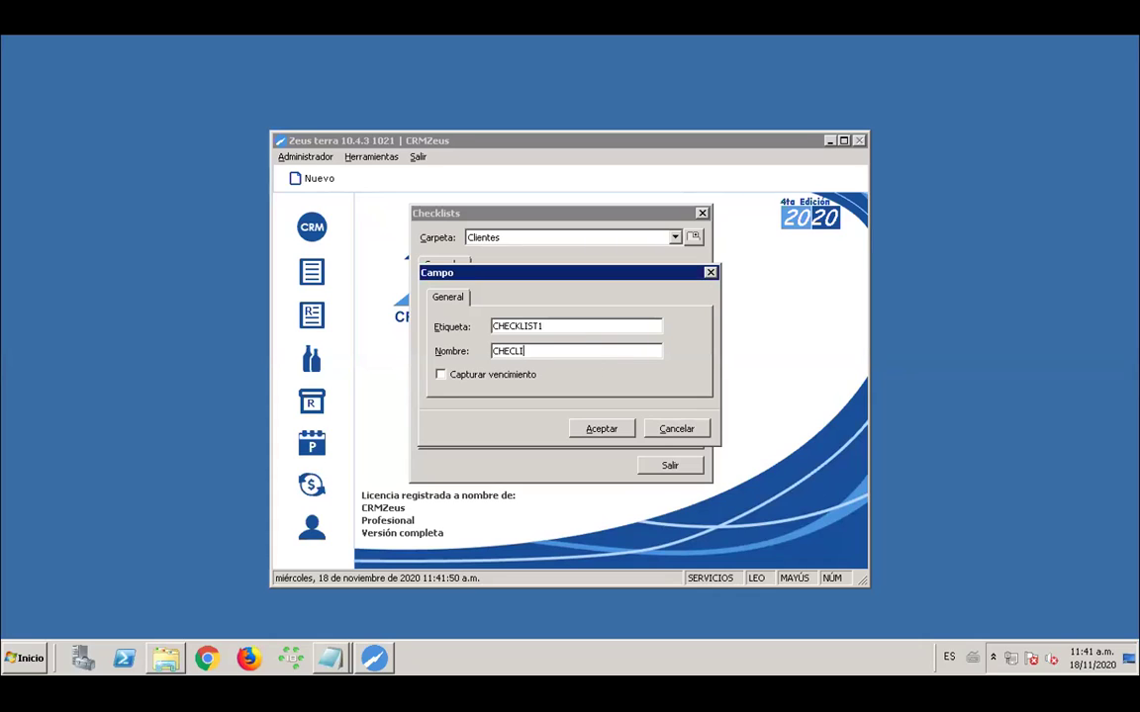
{"action": "type", "text": "ST1"}
{"action": "left_click", "coordinate": [508, 351]}
{"action": "type", "text": "K"}
Confirm CHECKLIST1 and move it to the top of the Clientes checklist
{"action": "left_click", "coordinate": [603, 431]}
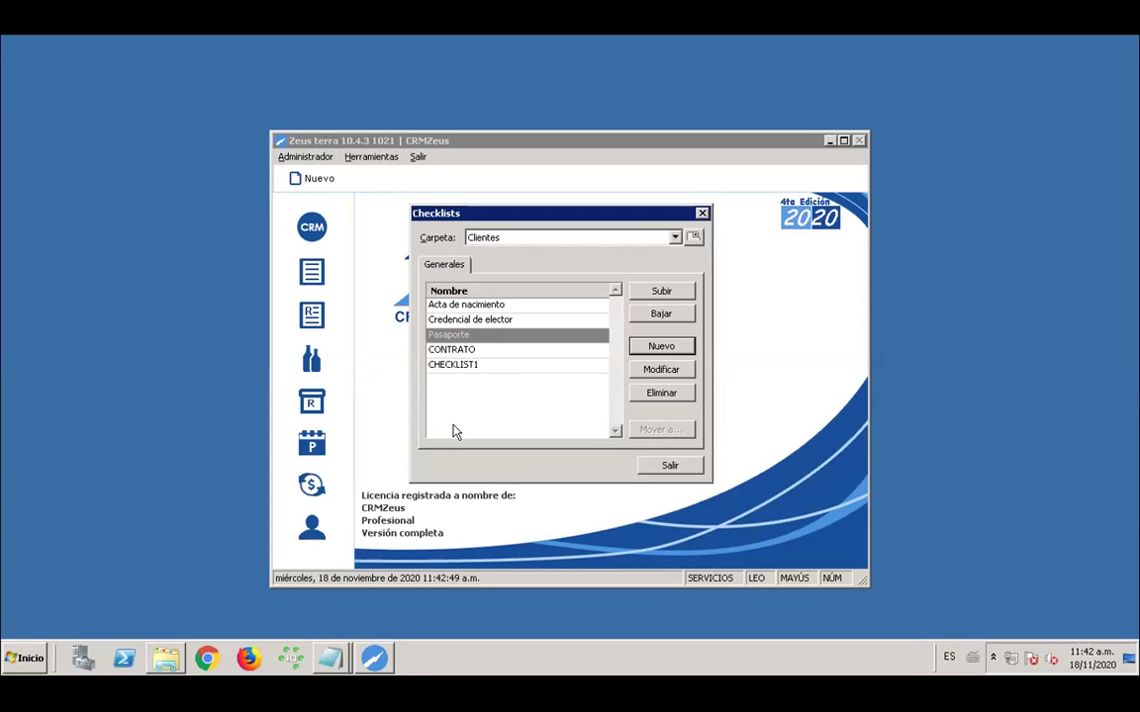
{"action": "left_click", "coordinate": [485, 365]}
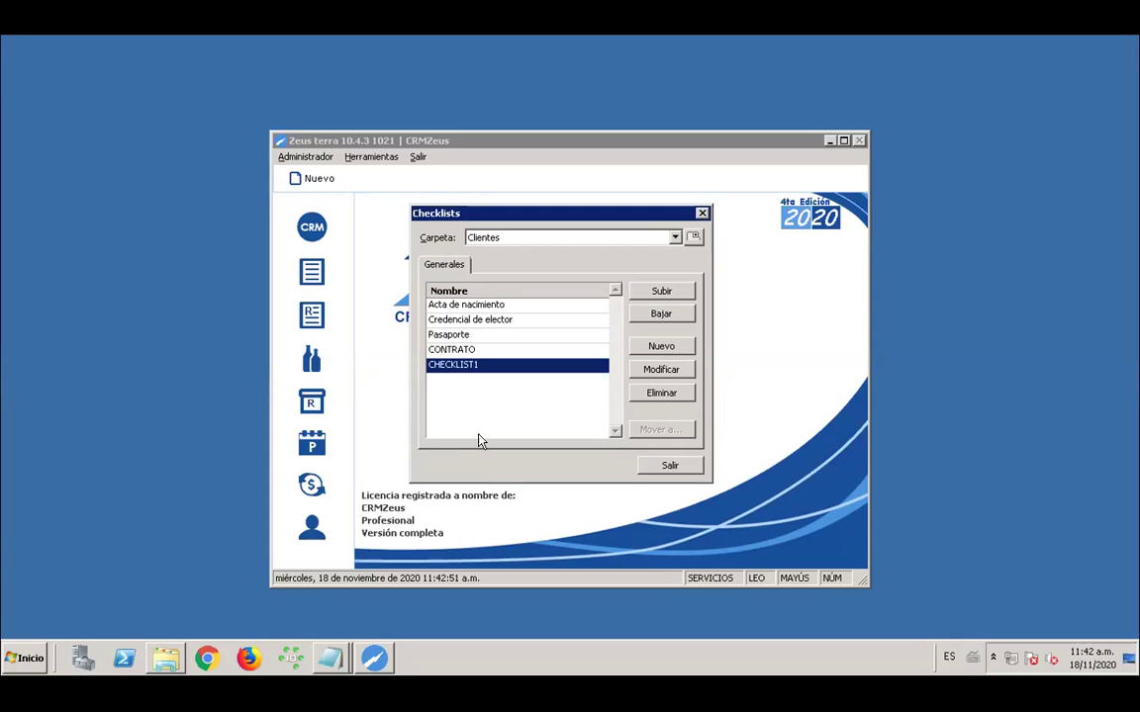
{"action": "left_click", "coordinate": [664, 293]}
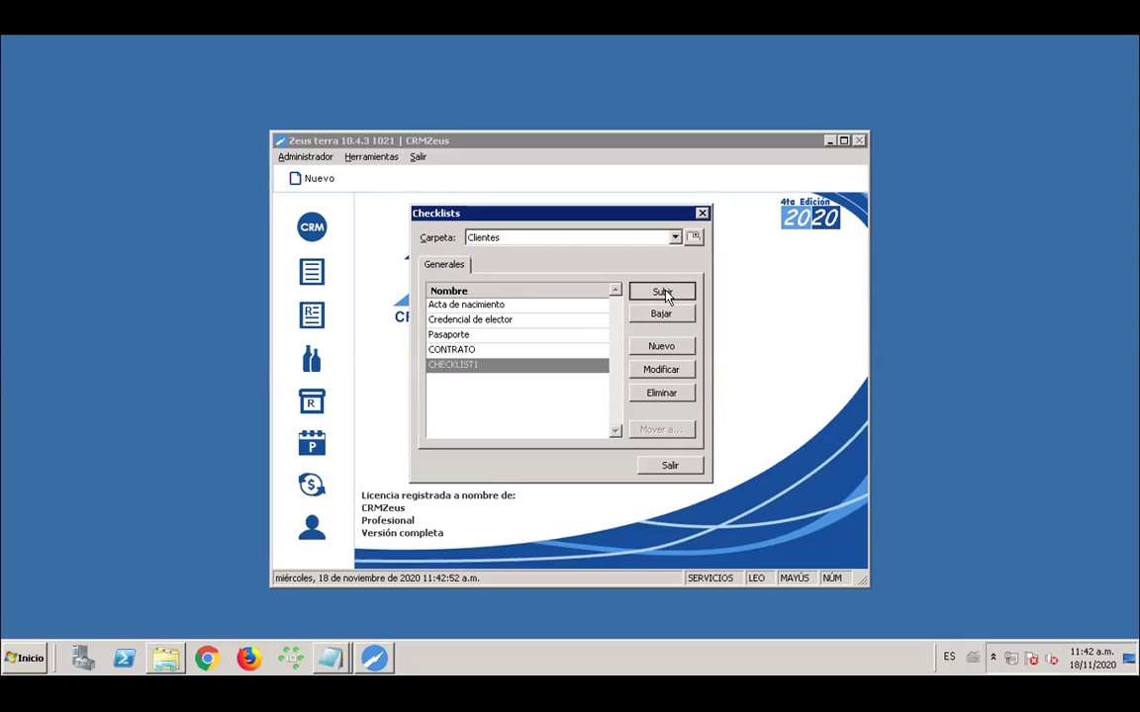
{"action": "left_click", "coordinate": [663, 292]}
{"action": "left_click", "coordinate": [663, 292]}
{"action": "left_click", "coordinate": [663, 291]}
{"action": "left_click", "coordinate": [663, 292]}
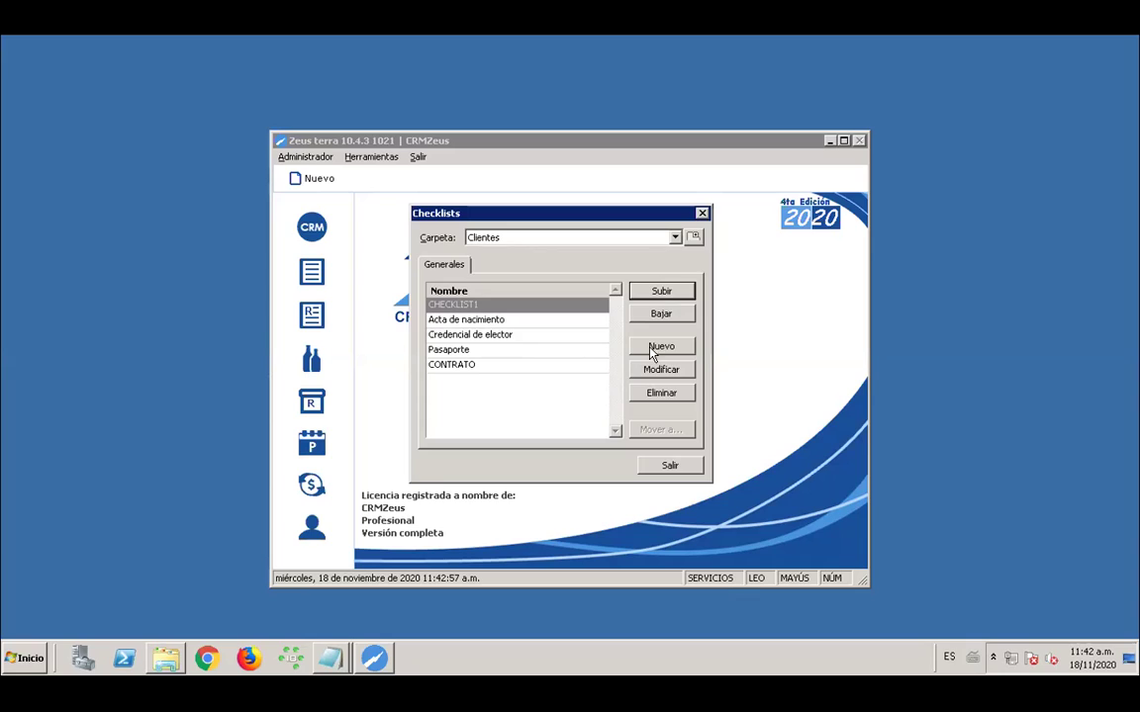
Add CHECKLIST2, move it up into second place, and exit the checklist settings
{"action": "left_click", "coordinate": [661, 346]}
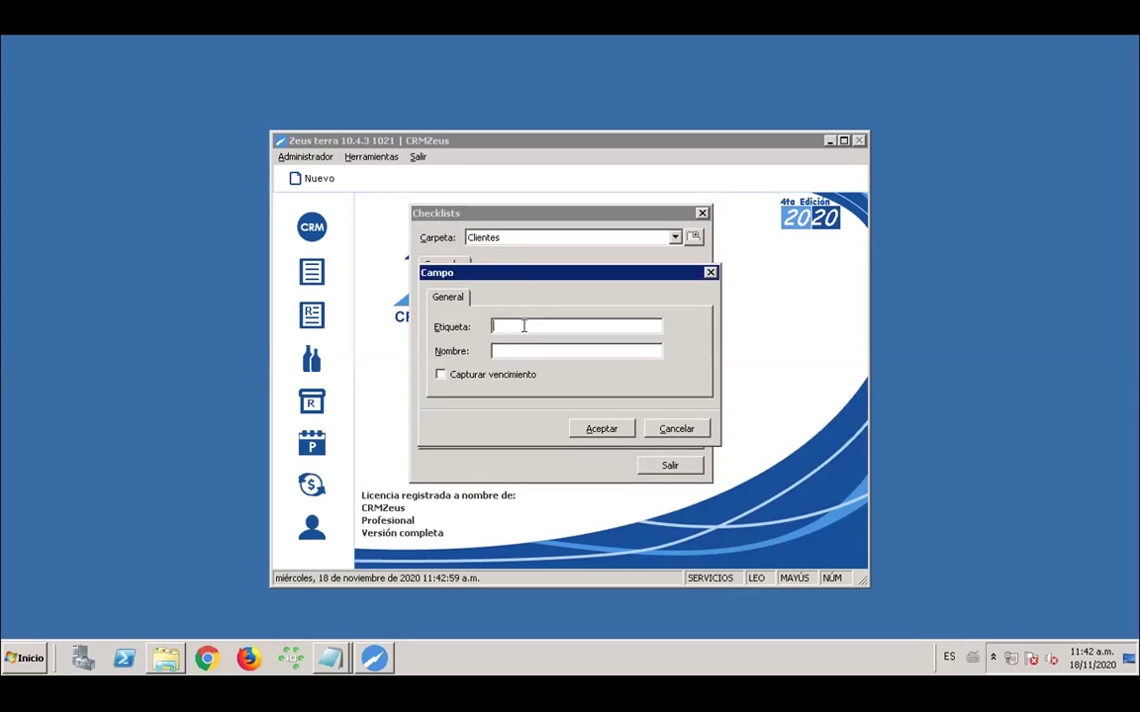
{"action": "type", "text": "CHECKLIST2"}
{"action": "key", "text": "Tab"}
{"action": "type", "text": "CHECKLIST2"}
{"action": "key", "text": "Return"}
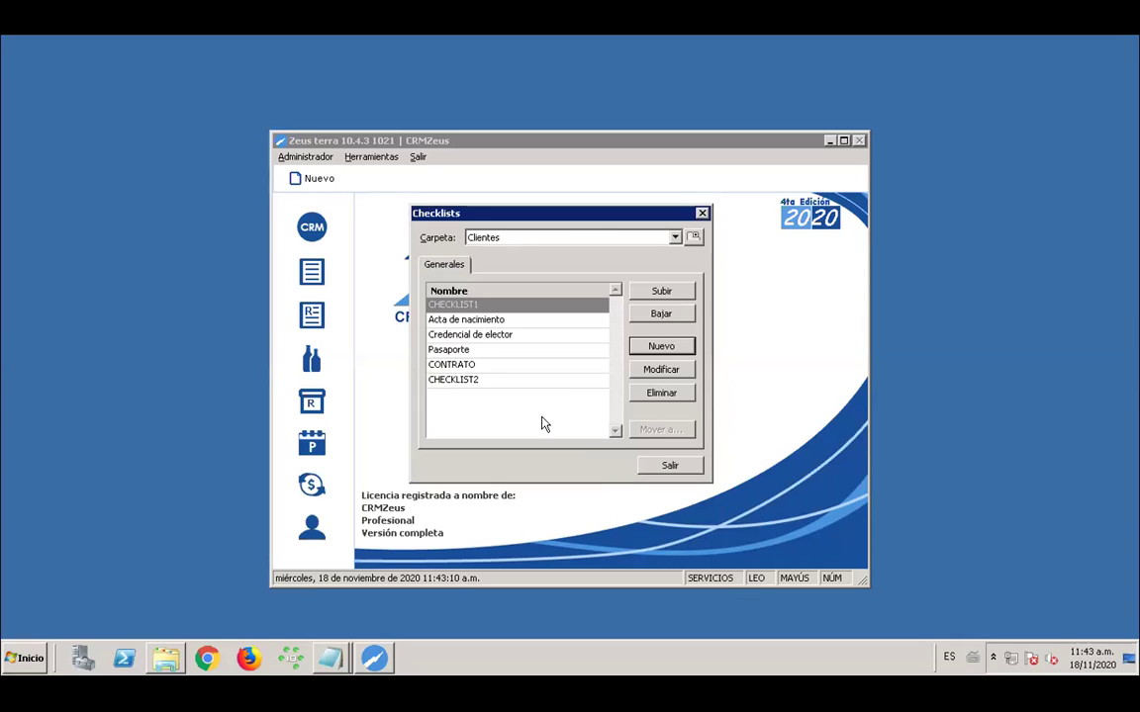
{"action": "left_click", "coordinate": [469, 382]}
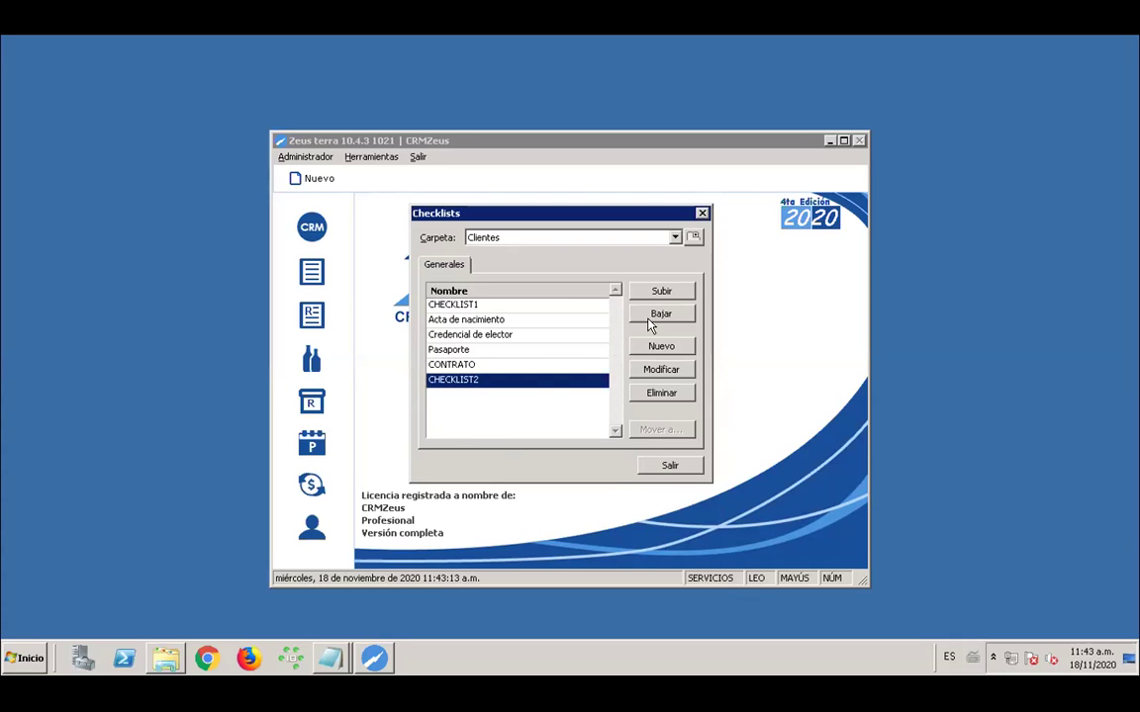
{"action": "left_click", "coordinate": [661, 291]}
{"action": "left_click", "coordinate": [661, 291]}
{"action": "left_click", "coordinate": [661, 291]}
{"action": "left_click", "coordinate": [661, 291]}
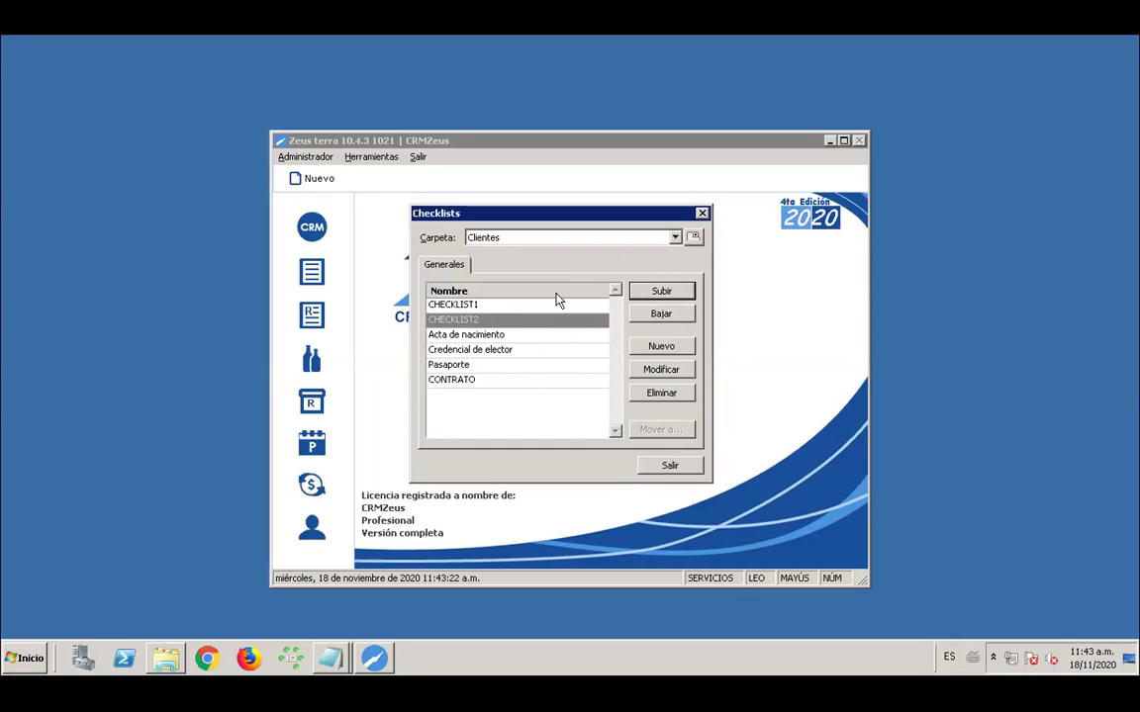
{"action": "left_click", "coordinate": [663, 467]}
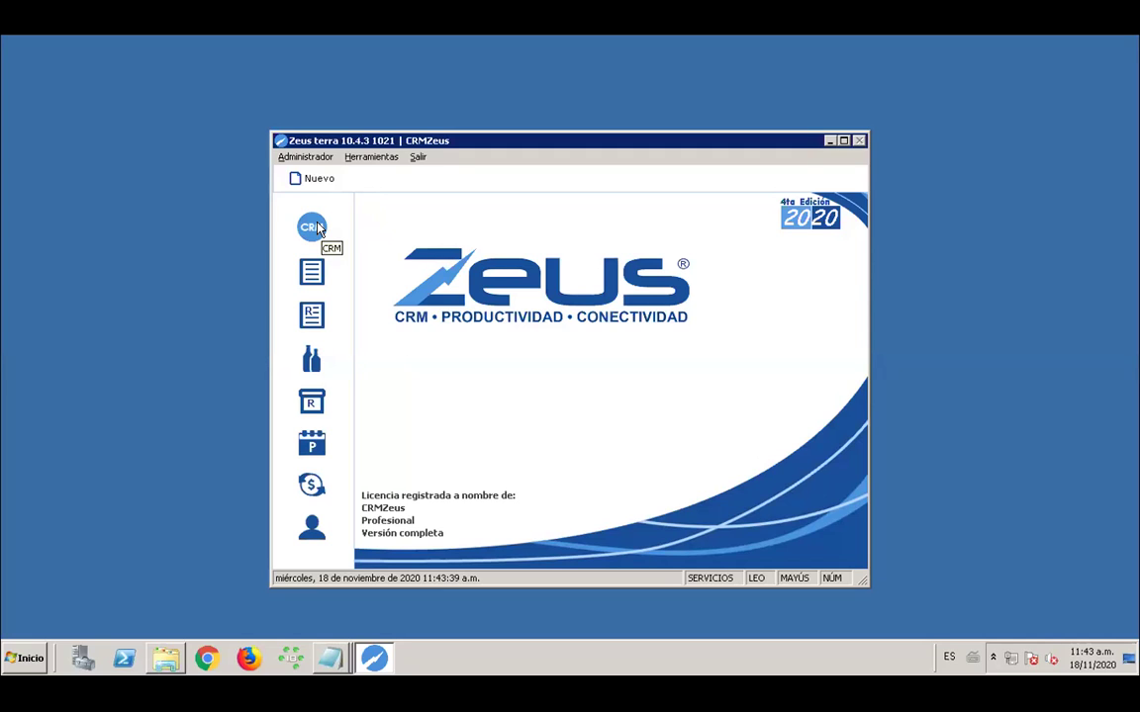
{"action": "left_click", "coordinate": [313, 228]}
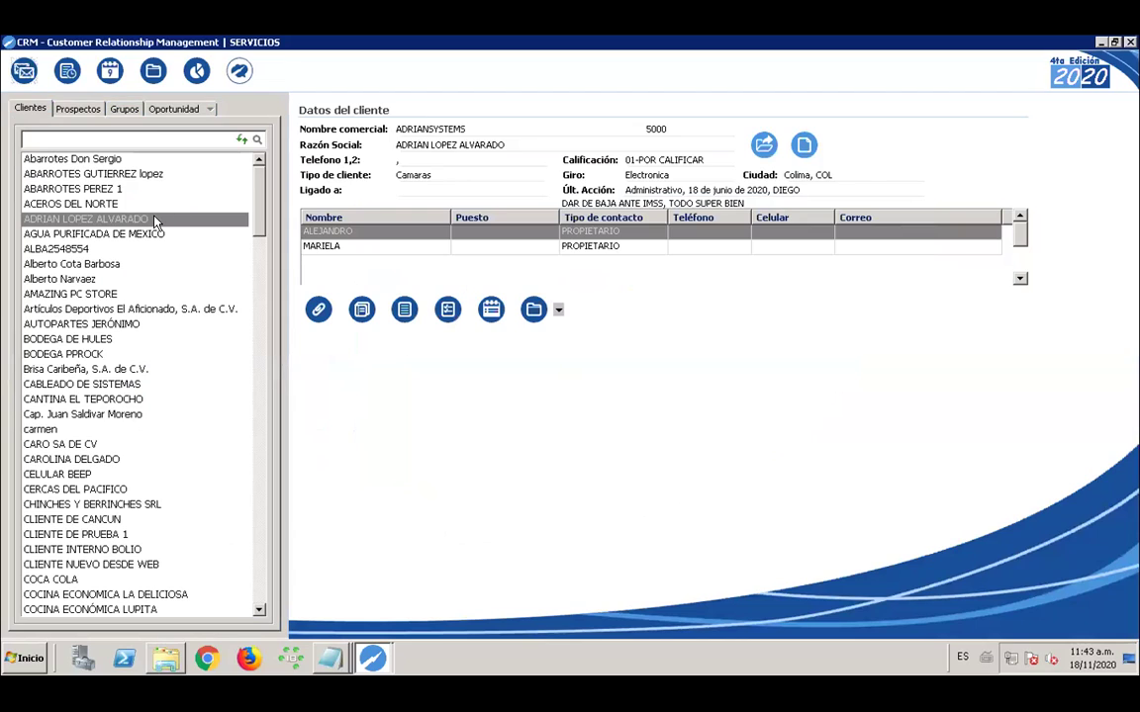
{"action": "left_click", "coordinate": [154, 219]}
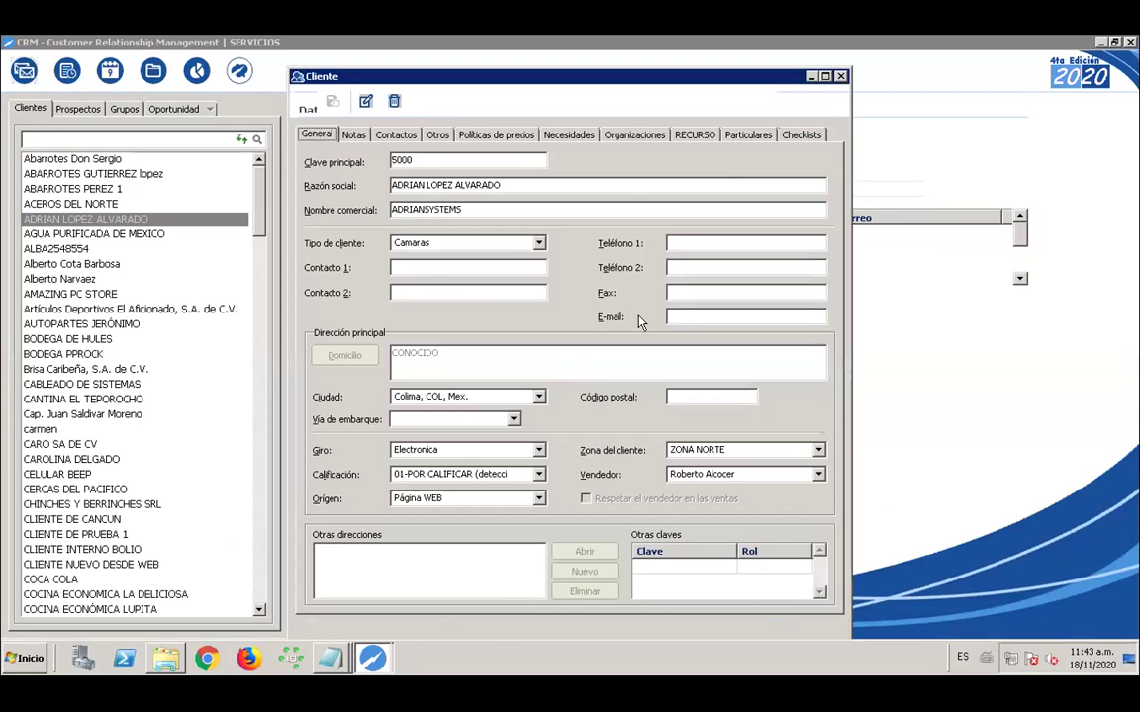
{"action": "left_click", "coordinate": [802, 134]}
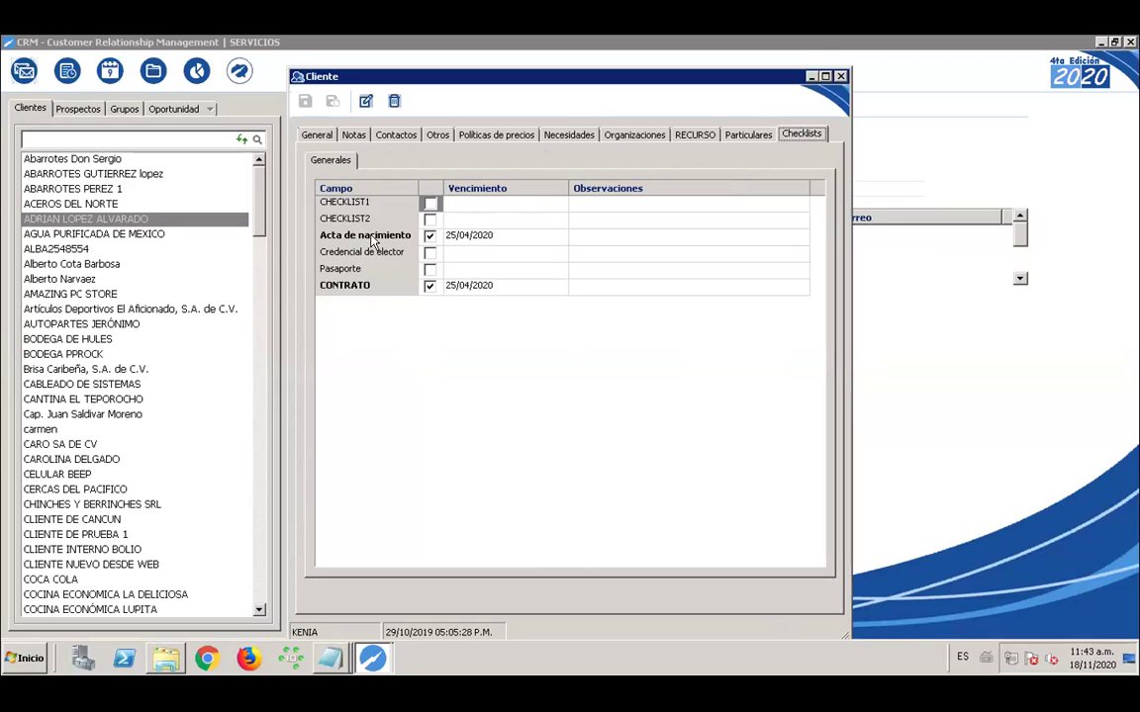
{"action": "left_click", "coordinate": [542, 260]}
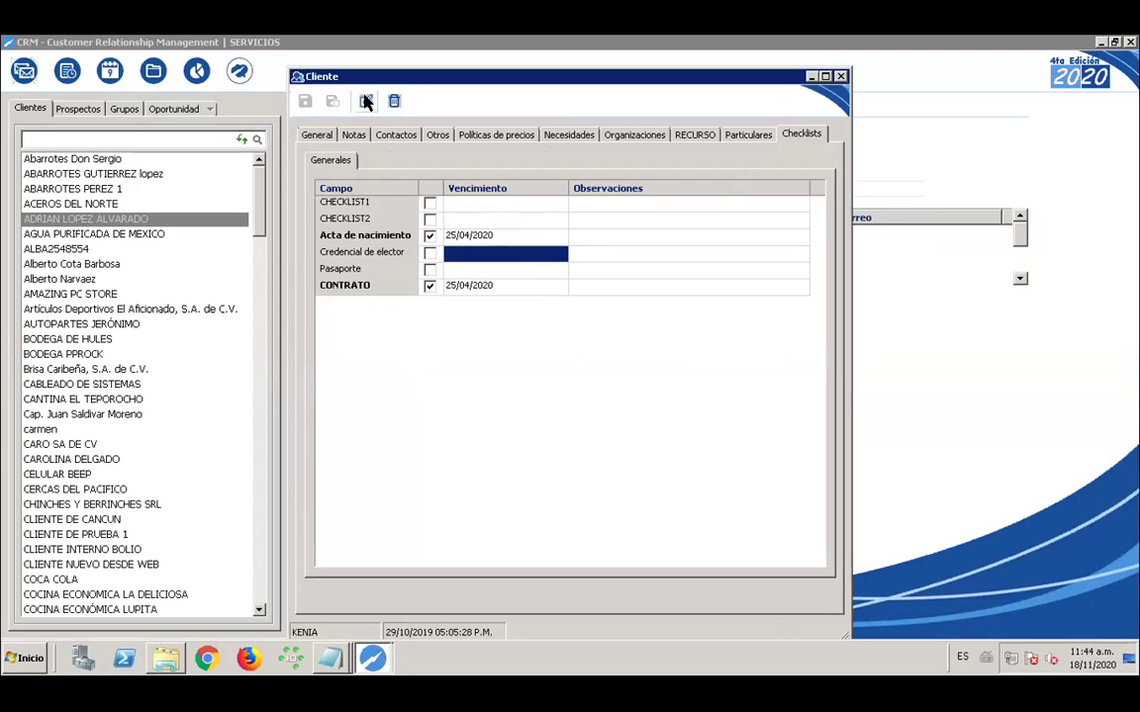
{"action": "left_click", "coordinate": [365, 100]}
{"action": "left_click", "coordinate": [548, 254]}
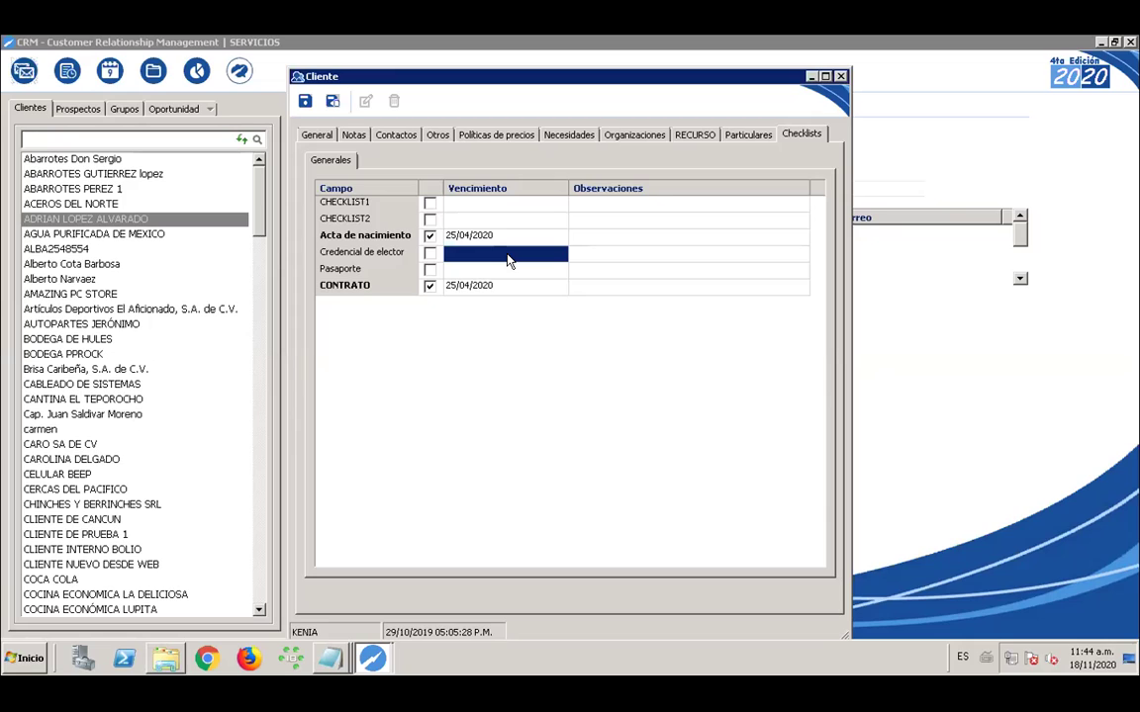
{"action": "left_click", "coordinate": [430, 253]}
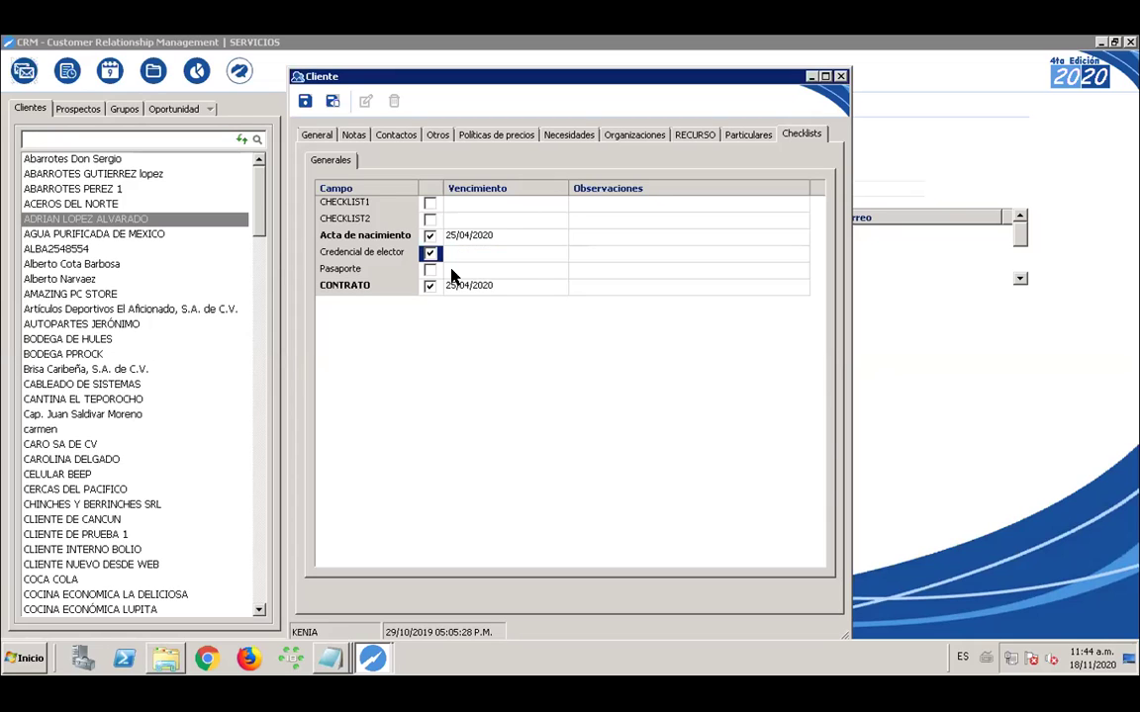
{"action": "left_click", "coordinate": [489, 255]}
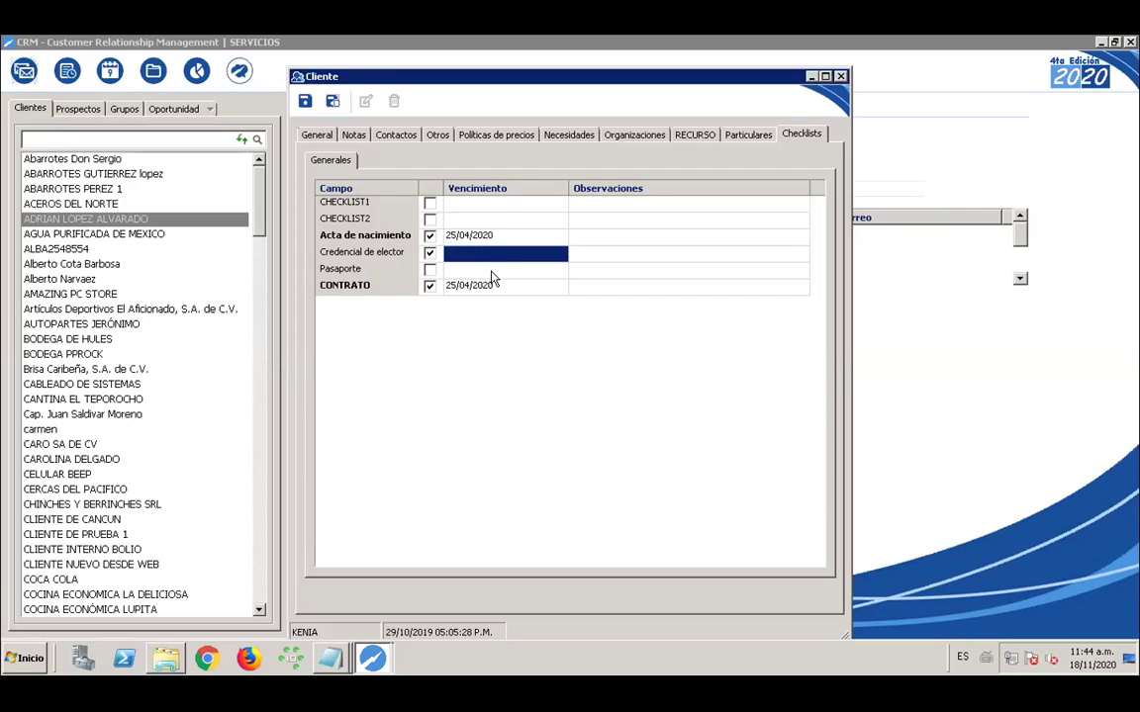
{"action": "left_click", "coordinate": [494, 274]}
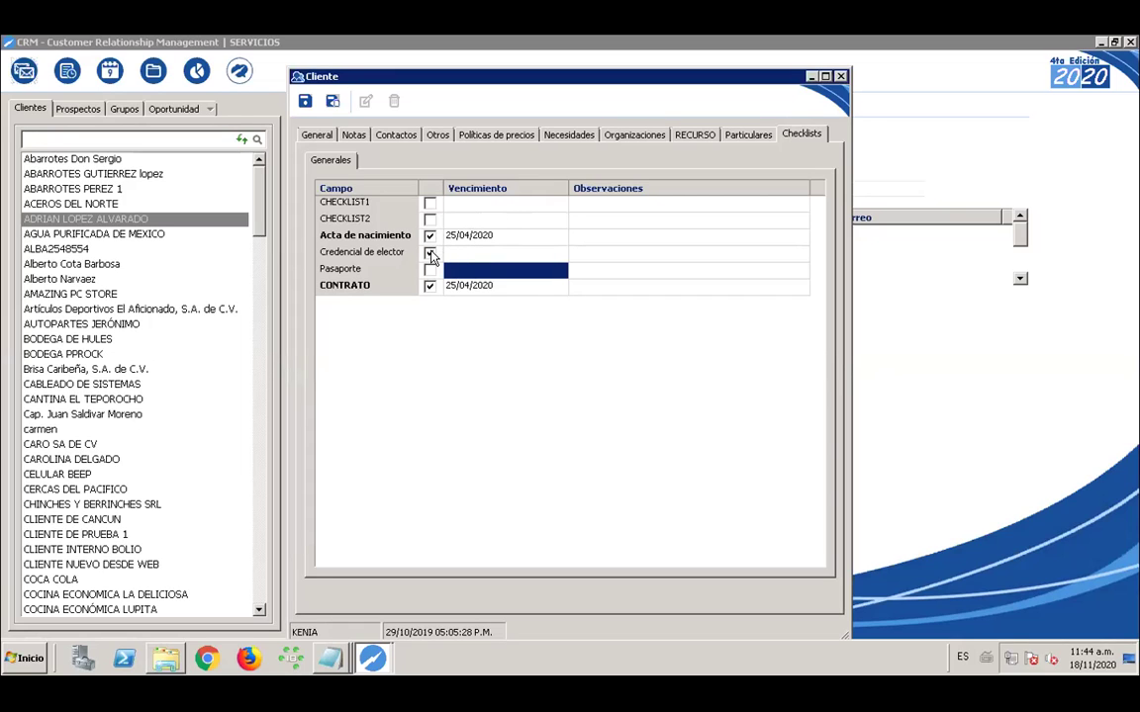
{"action": "left_click", "coordinate": [429, 253]}
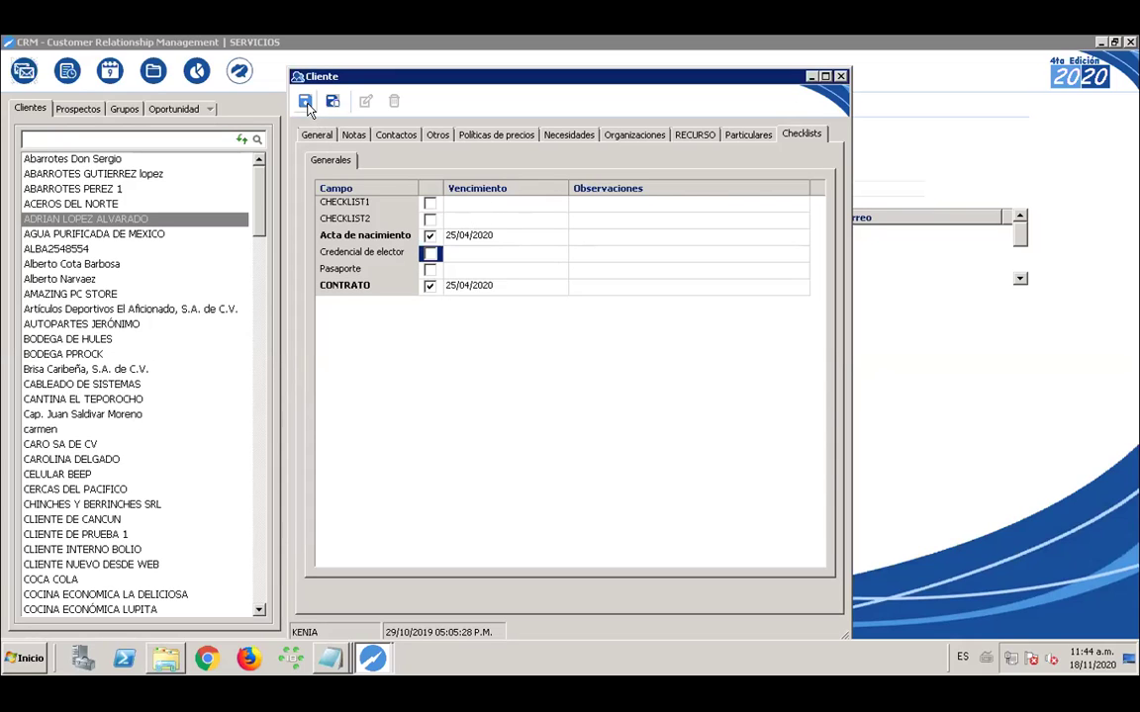
{"action": "left_click", "coordinate": [841, 77]}
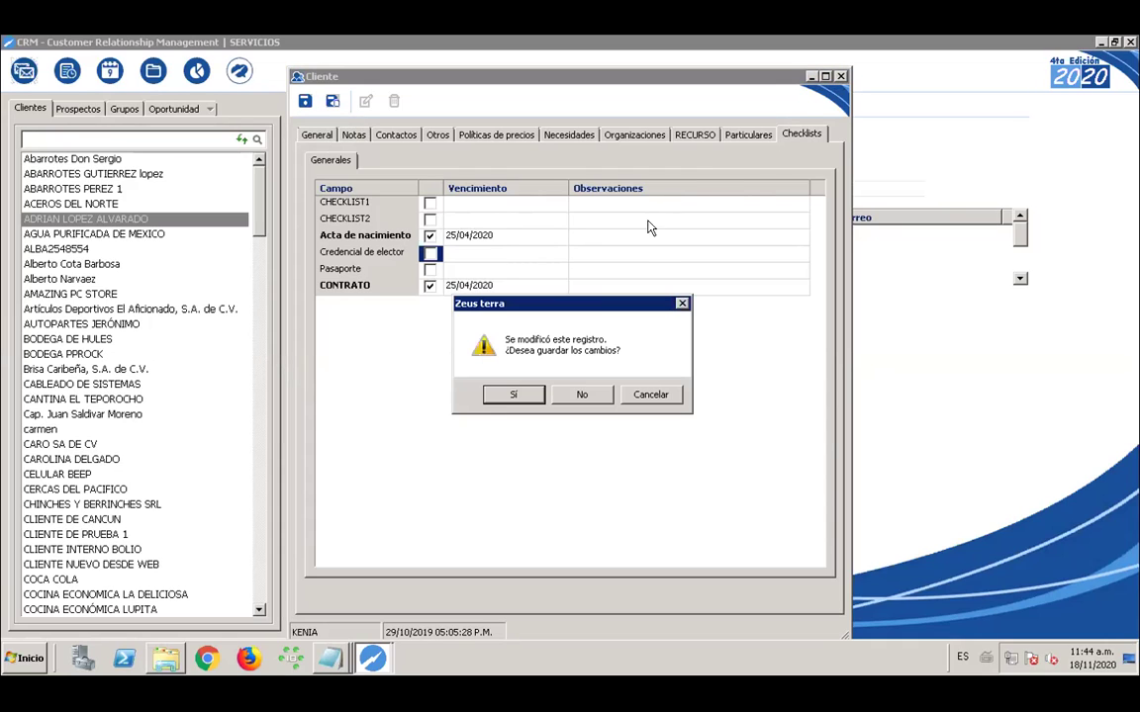
{"action": "left_click", "coordinate": [582, 394]}
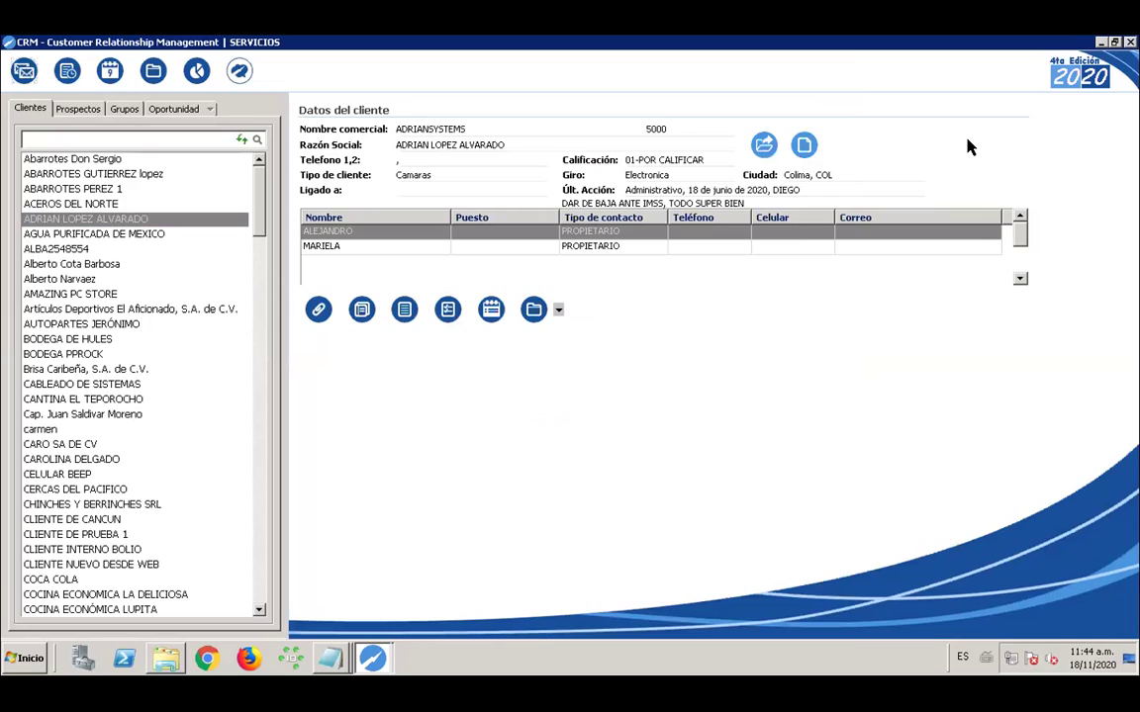
{"action": "left_click", "coordinate": [1101, 43]}
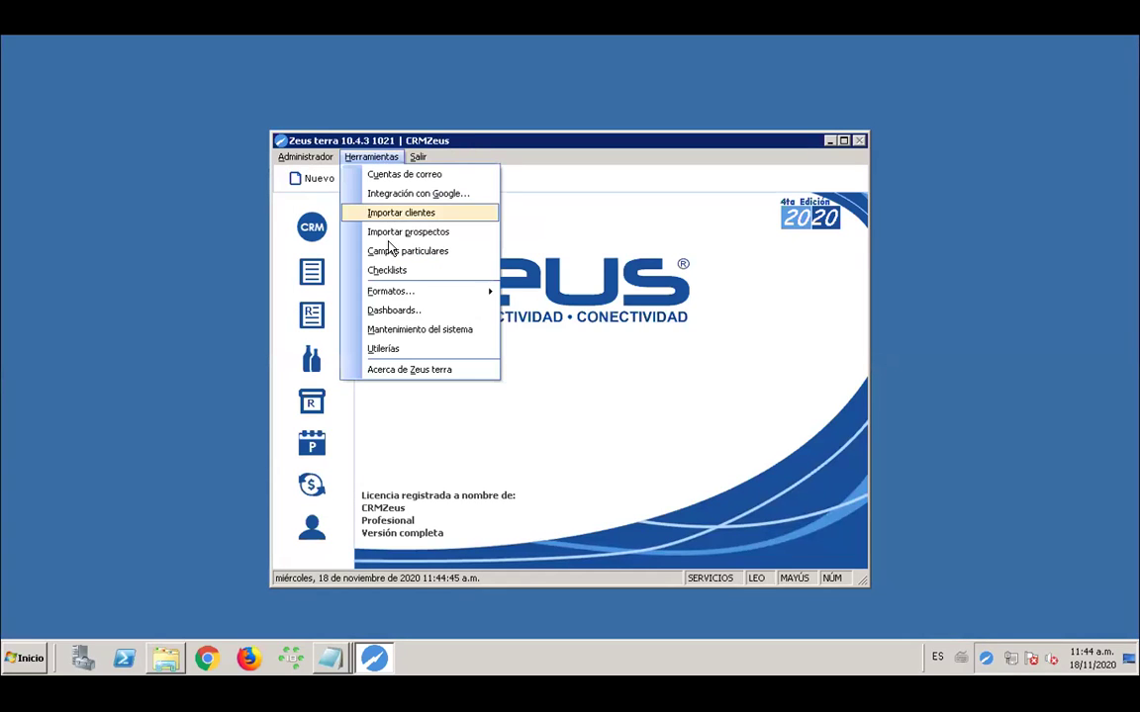
{"action": "left_click", "coordinate": [386, 250]}
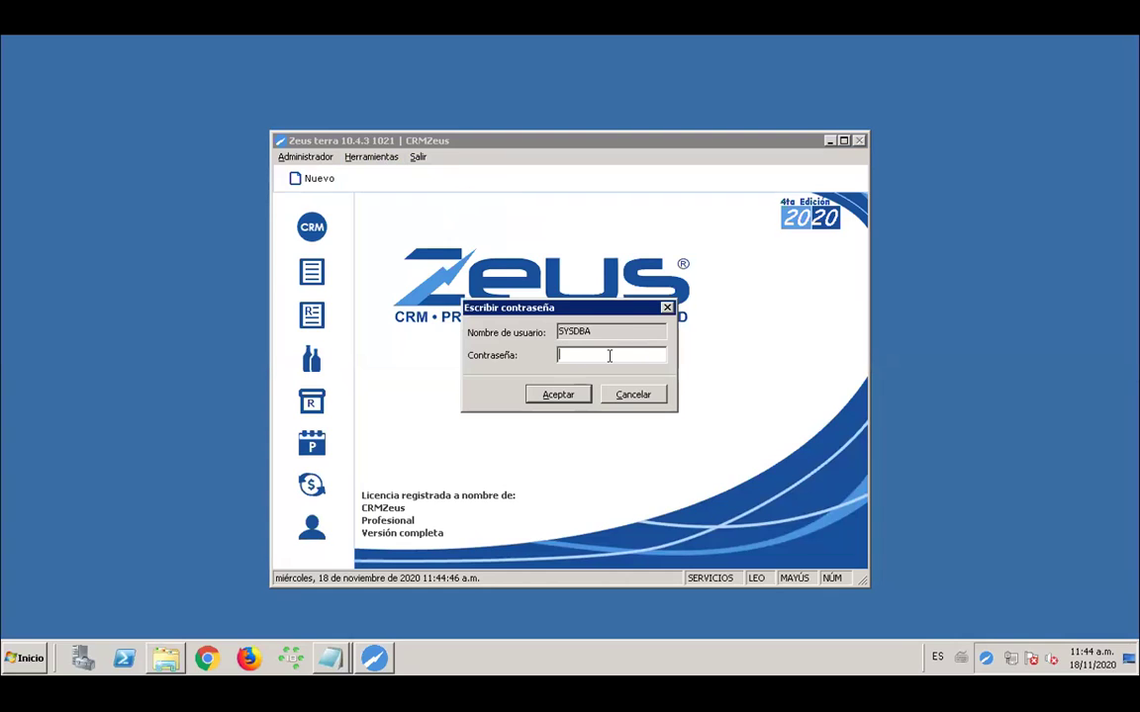
{"action": "type", "text": "*********"}
{"action": "key", "text": "Return"}
{"action": "key", "text": "Return"}
{"action": "key", "text": "Caps_Lock"}
{"action": "type", "text": "*********"}
{"action": "key", "text": "Return"}
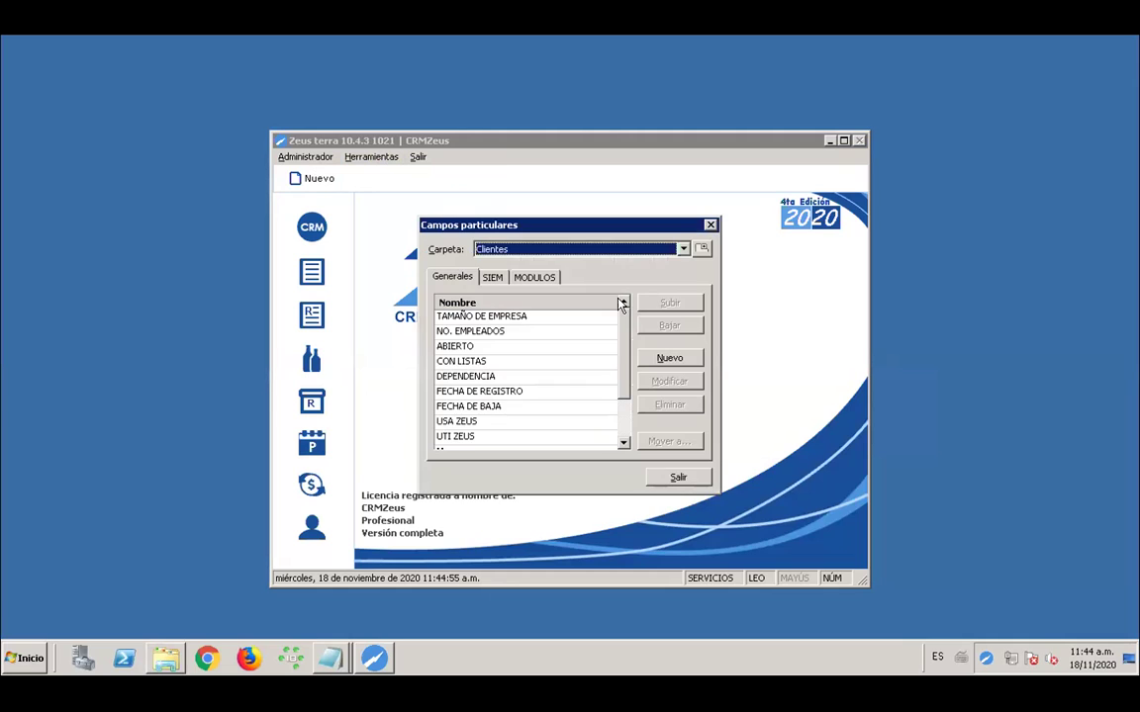
{"action": "left_click", "coordinate": [682, 249]}
{"action": "left_click", "coordinate": [511, 277]}
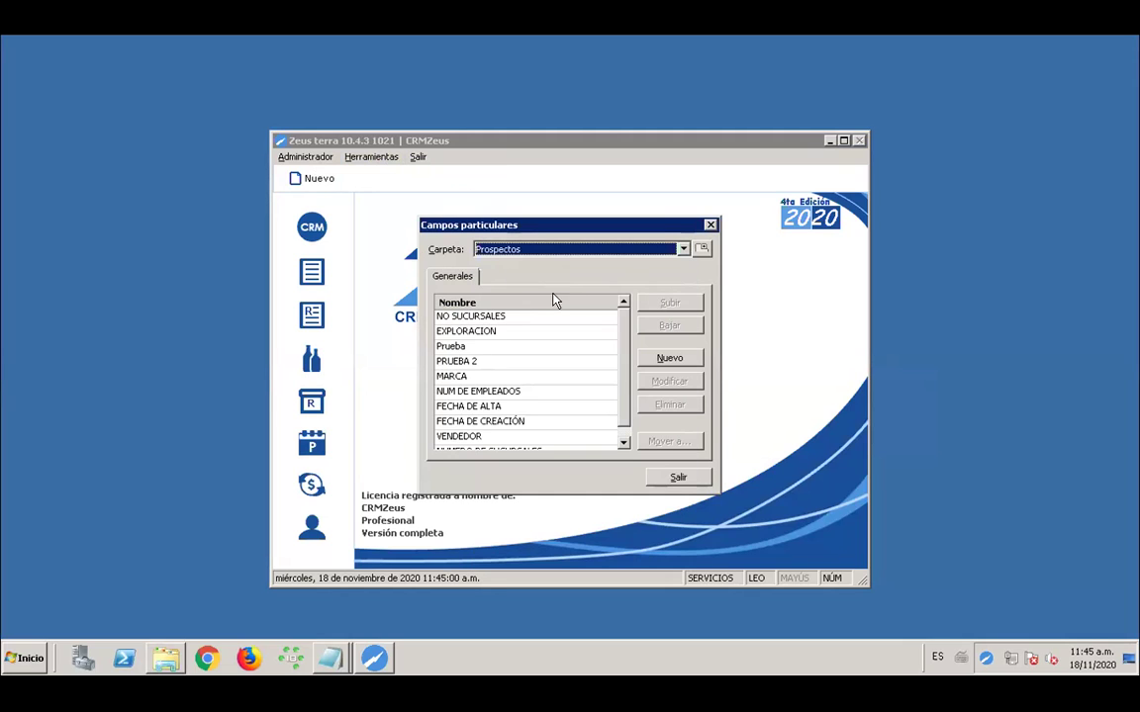
{"action": "scroll", "coordinate": [625, 359], "scroll_direction": "down", "scroll_amount": 1}
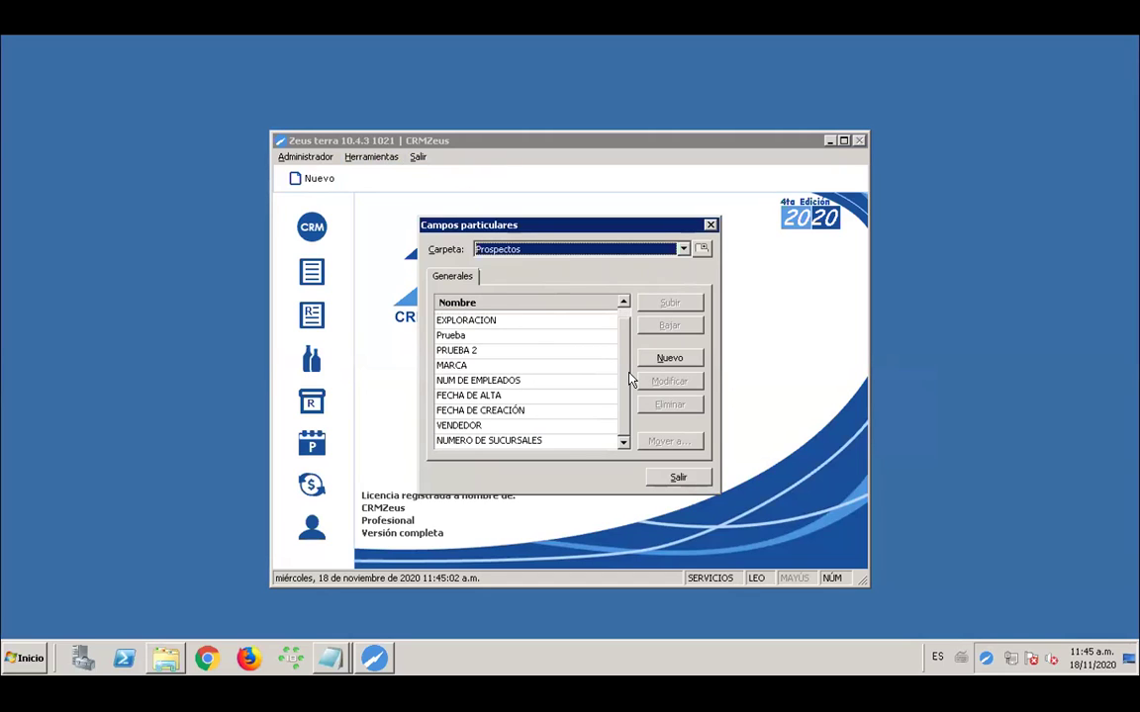
{"action": "scroll", "coordinate": [625, 334], "scroll_direction": "up", "scroll_amount": 1}
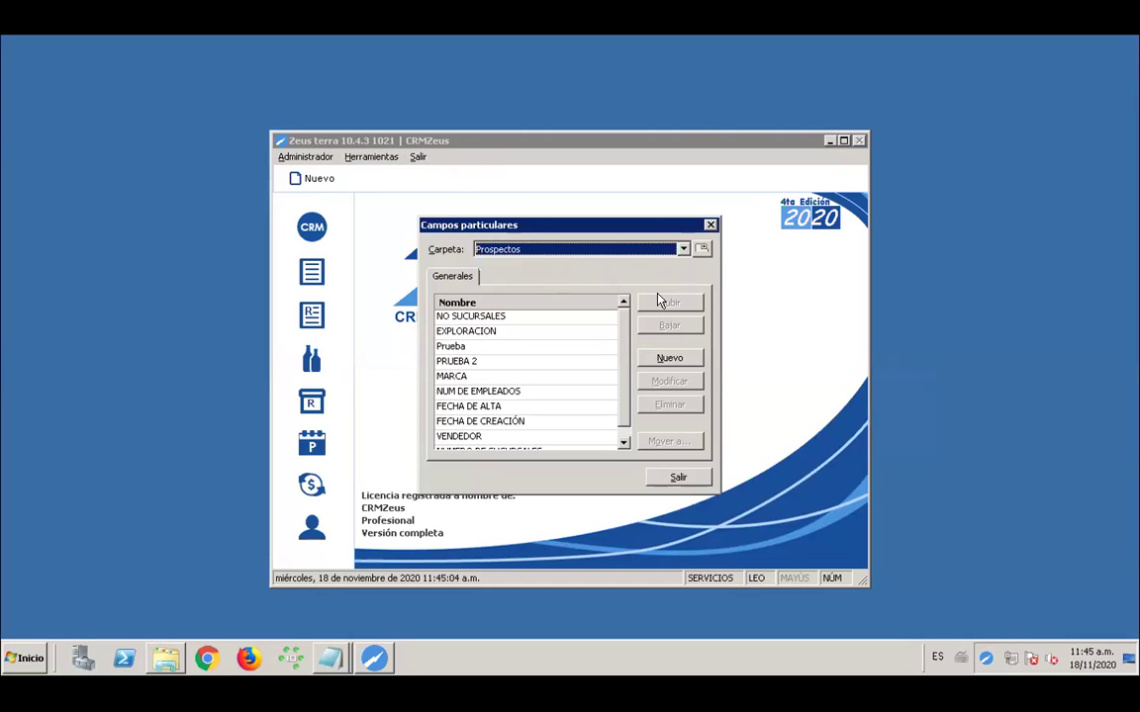
{"action": "left_click", "coordinate": [662, 303]}
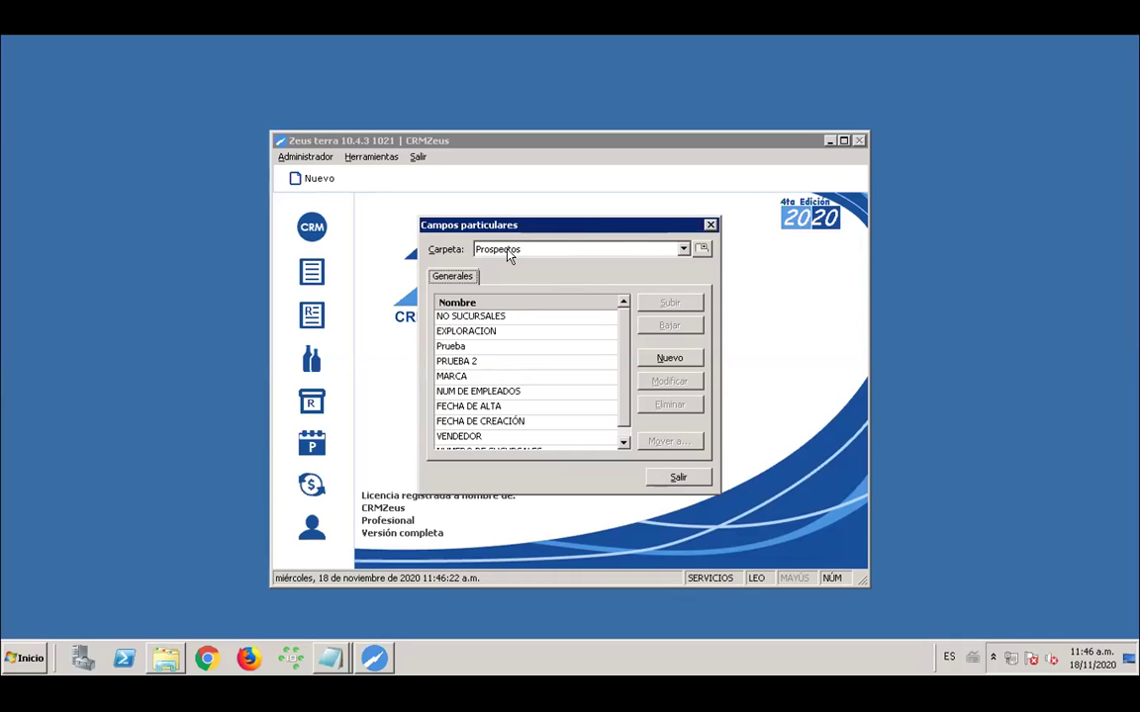
{"action": "left_click", "coordinate": [503, 320]}
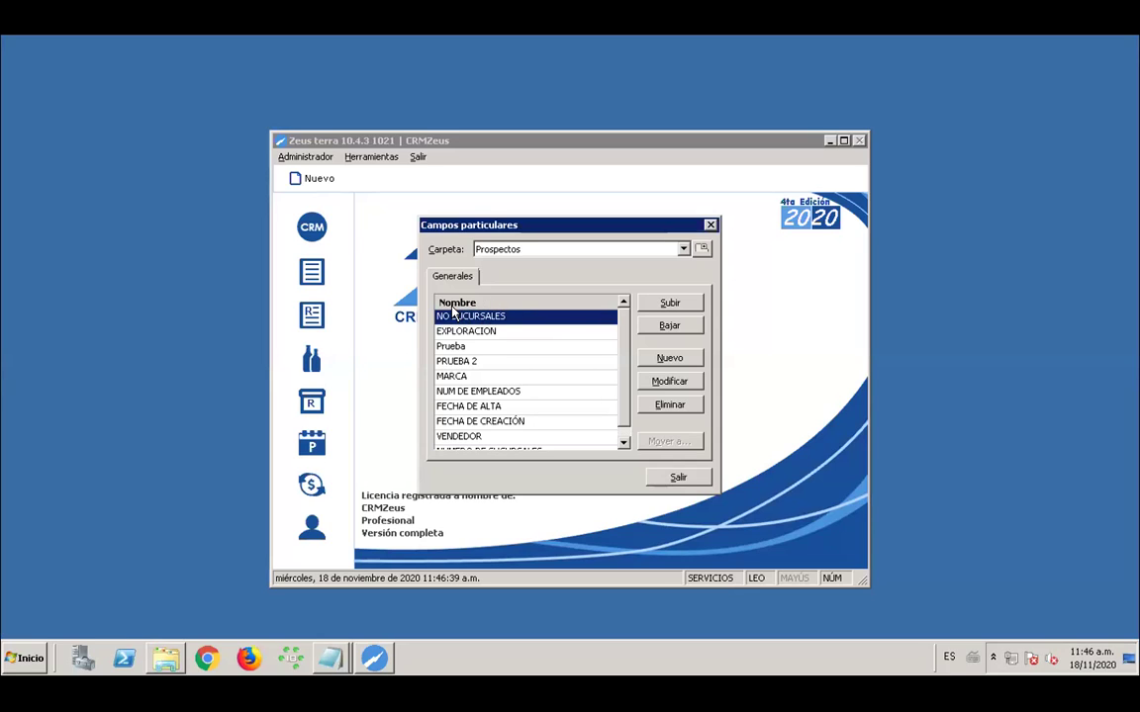
{"action": "double_click", "coordinate": [506, 322]}
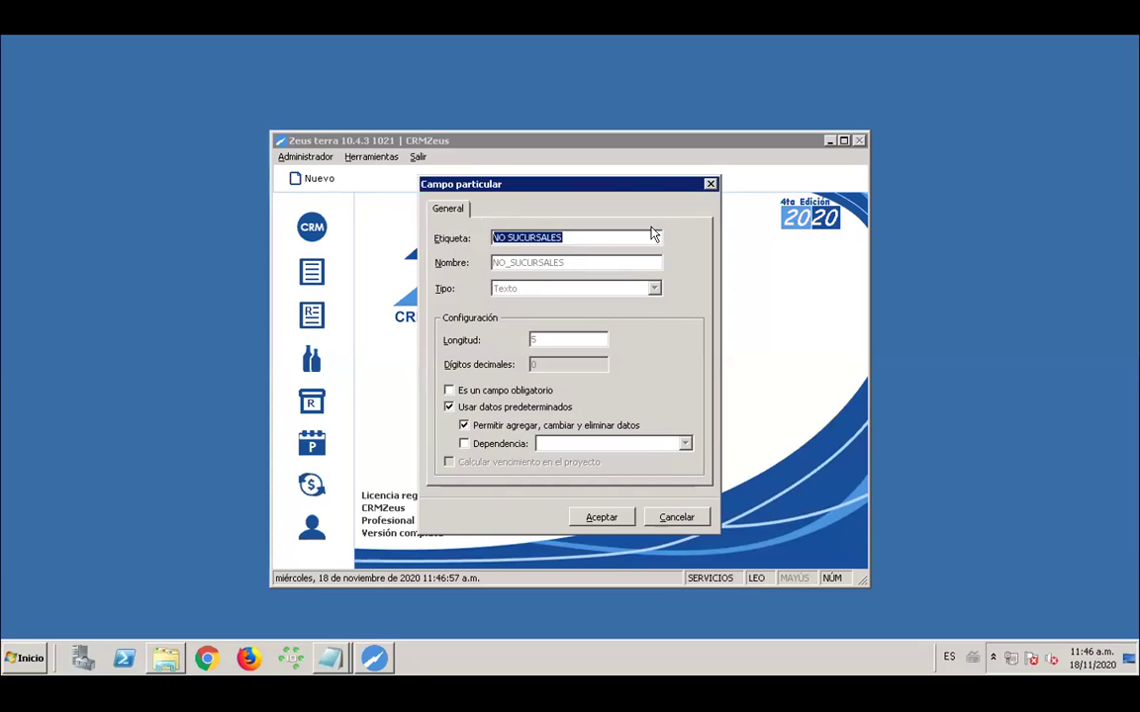
{"action": "left_click", "coordinate": [710, 184]}
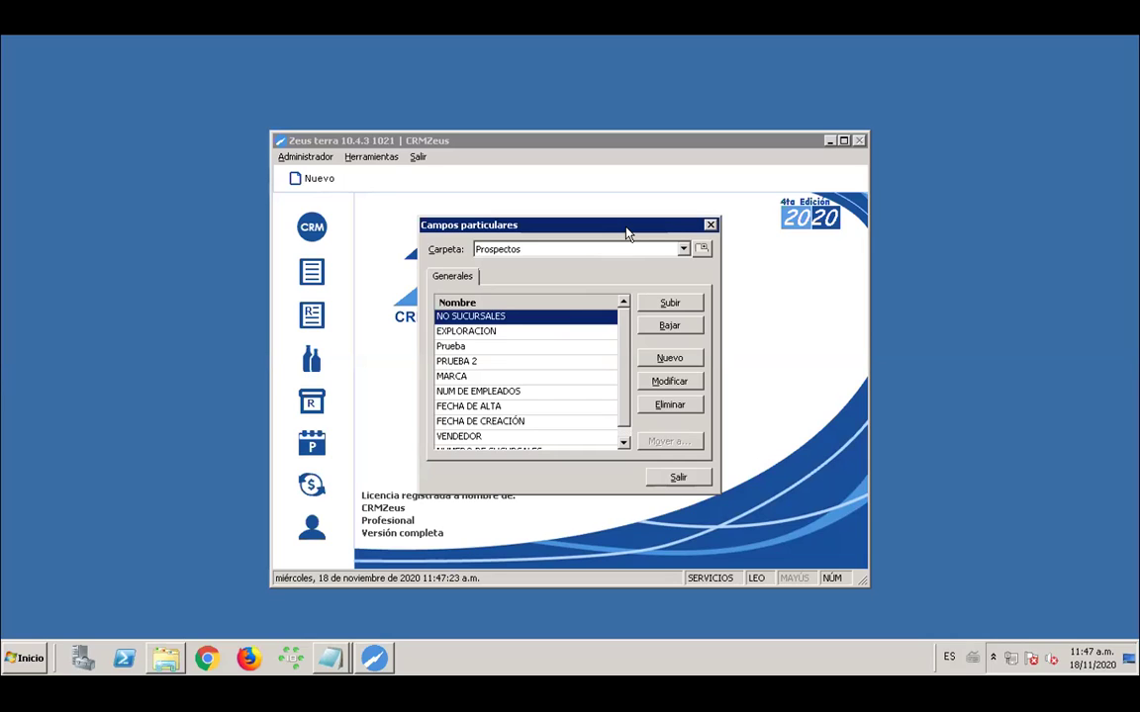
Create prospect custom field CAMPO1 (label and name) as a Texto field and save it
{"action": "left_click", "coordinate": [663, 365]}
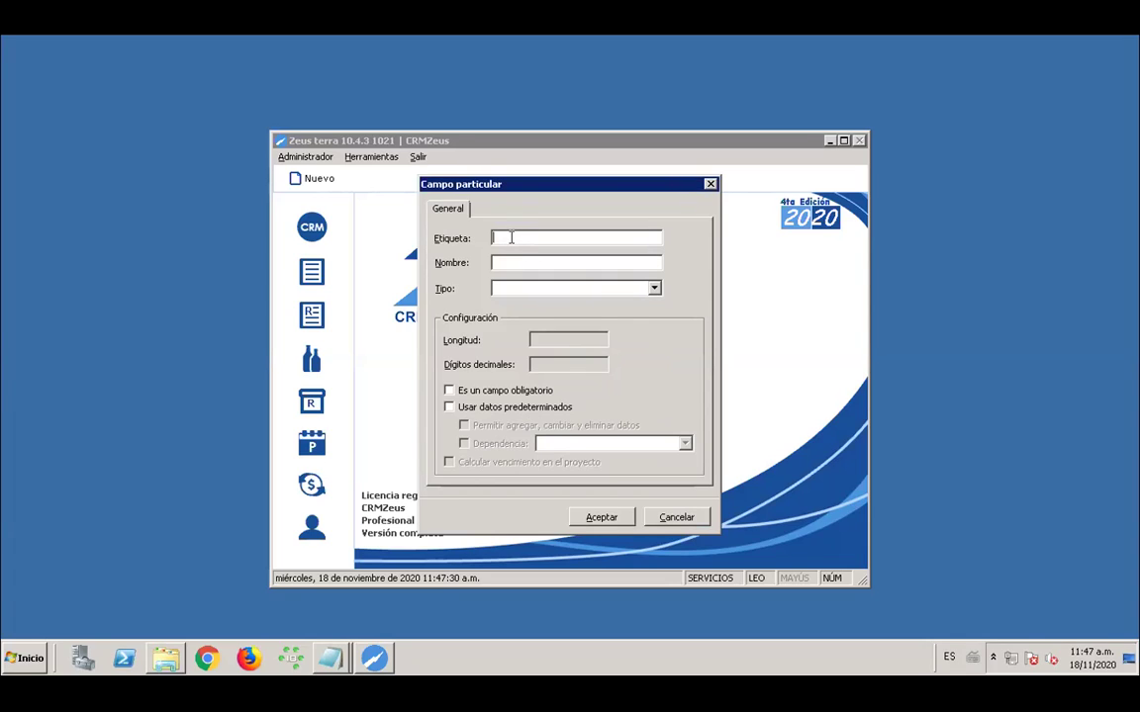
{"action": "key", "text": "Caps_Lock"}
{"action": "type", "text": "CAMPO1"}
{"action": "key", "text": "Tab"}
{"action": "type", "text": "CAMPO1"}
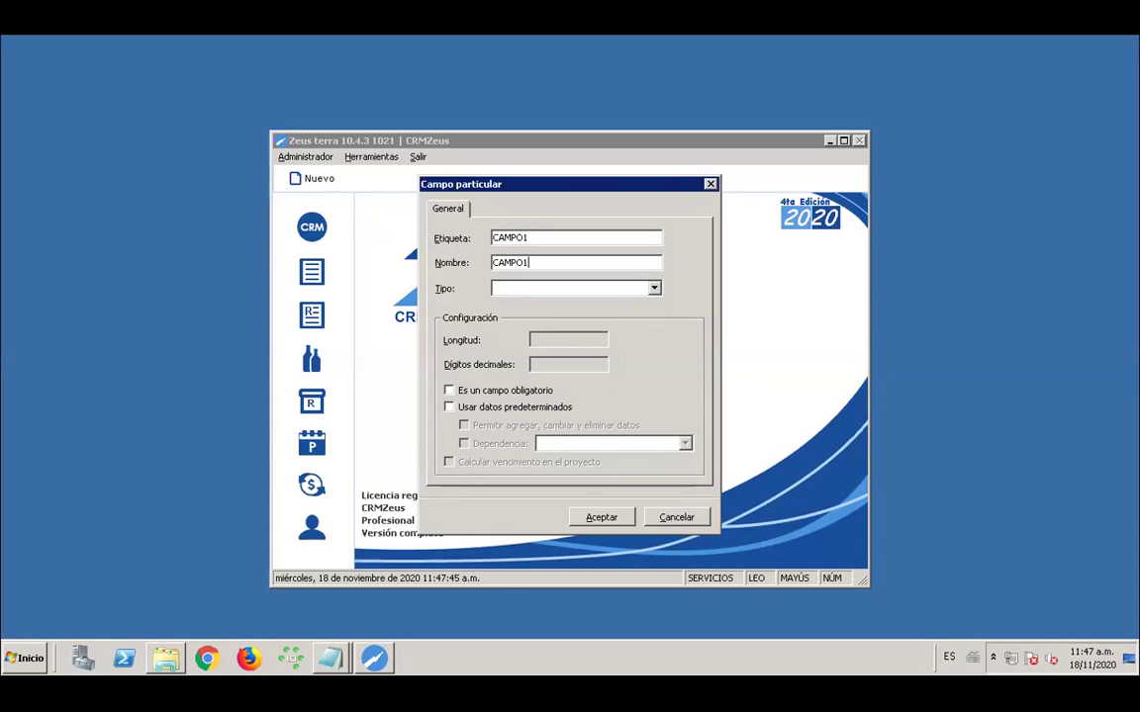
{"action": "left_click", "coordinate": [653, 288]}
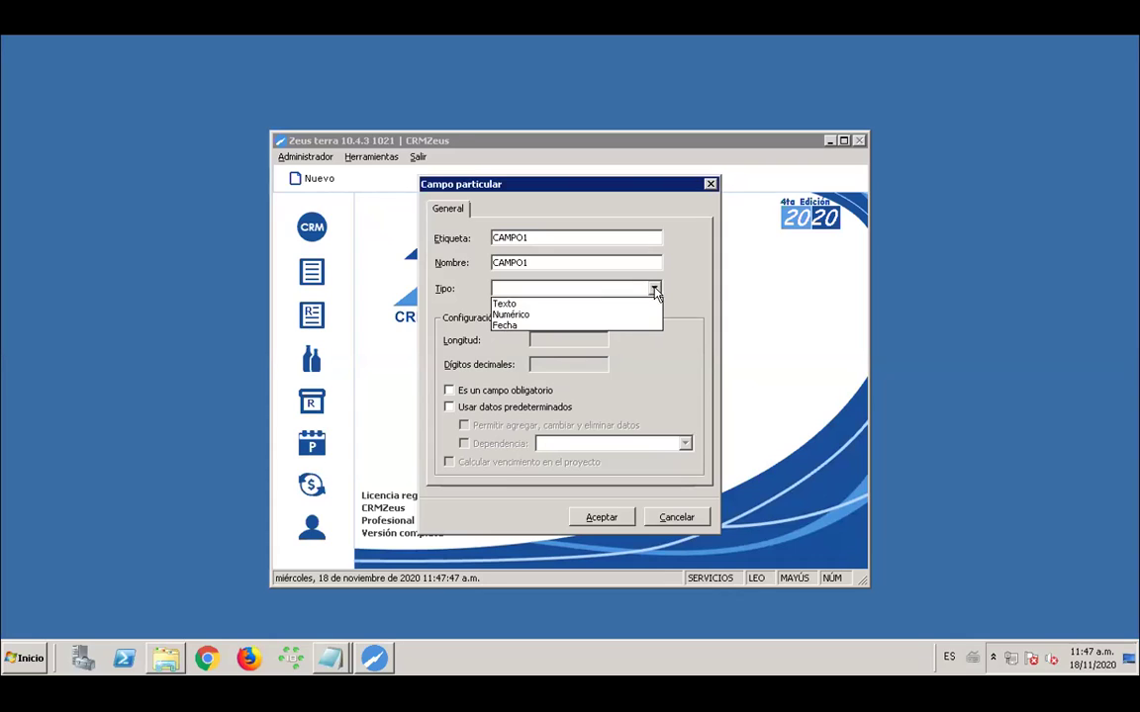
{"action": "left_click", "coordinate": [591, 306]}
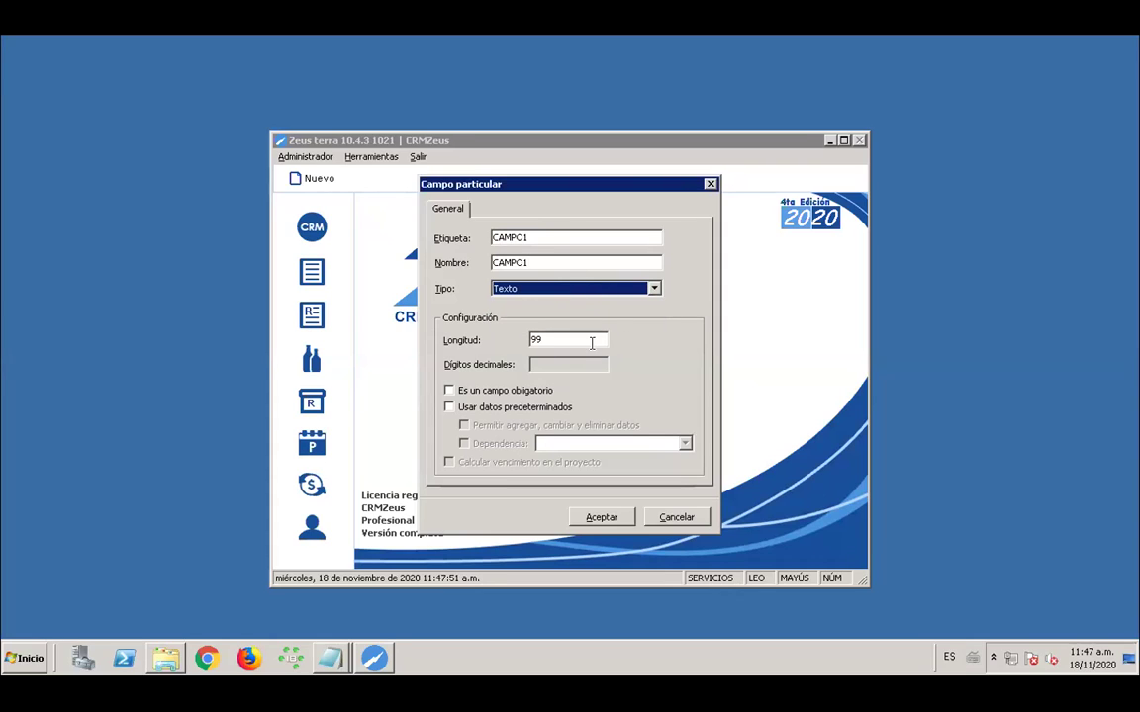
{"action": "left_click", "coordinate": [603, 516]}
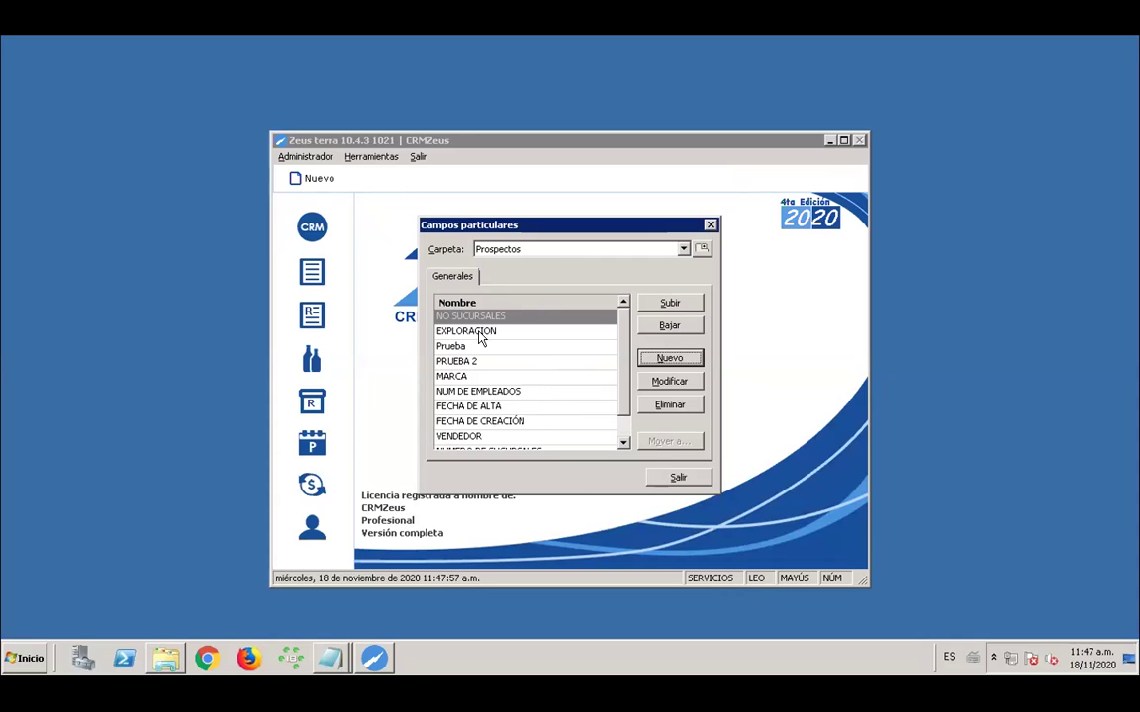
Start a new prospect field labelled CAMPO2 with internal name CAMPO
{"action": "mouse_move", "coordinate": [622, 324]}
{"action": "left_mouse_down"}
{"action": "mouse_move", "coordinate": [634, 367]}
{"action": "mouse_move", "coordinate": [634, 310]}
{"action": "left_mouse_up"}
{"action": "left_click", "coordinate": [669, 360]}
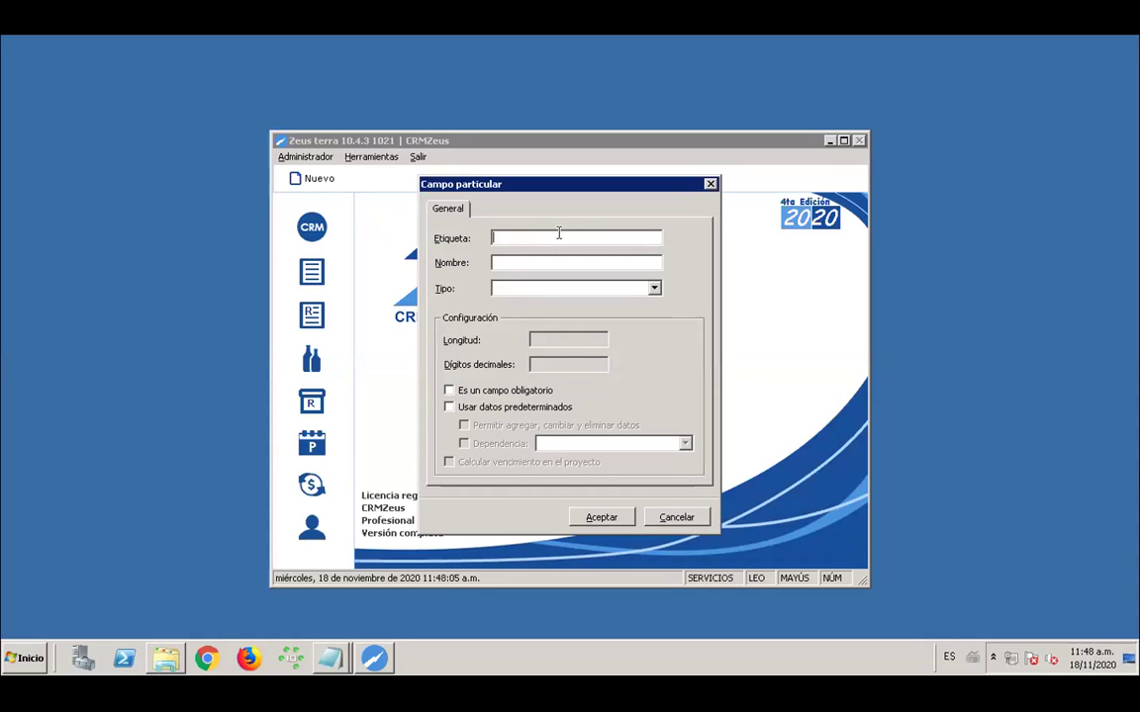
{"action": "type", "text": "CAMPO2"}
{"action": "left_click", "coordinate": [500, 263]}
{"action": "type", "text": "CAMPO"}
{"action": "left_click_drag", "start_coordinate": [534, 262], "coordinate": [486, 264]}
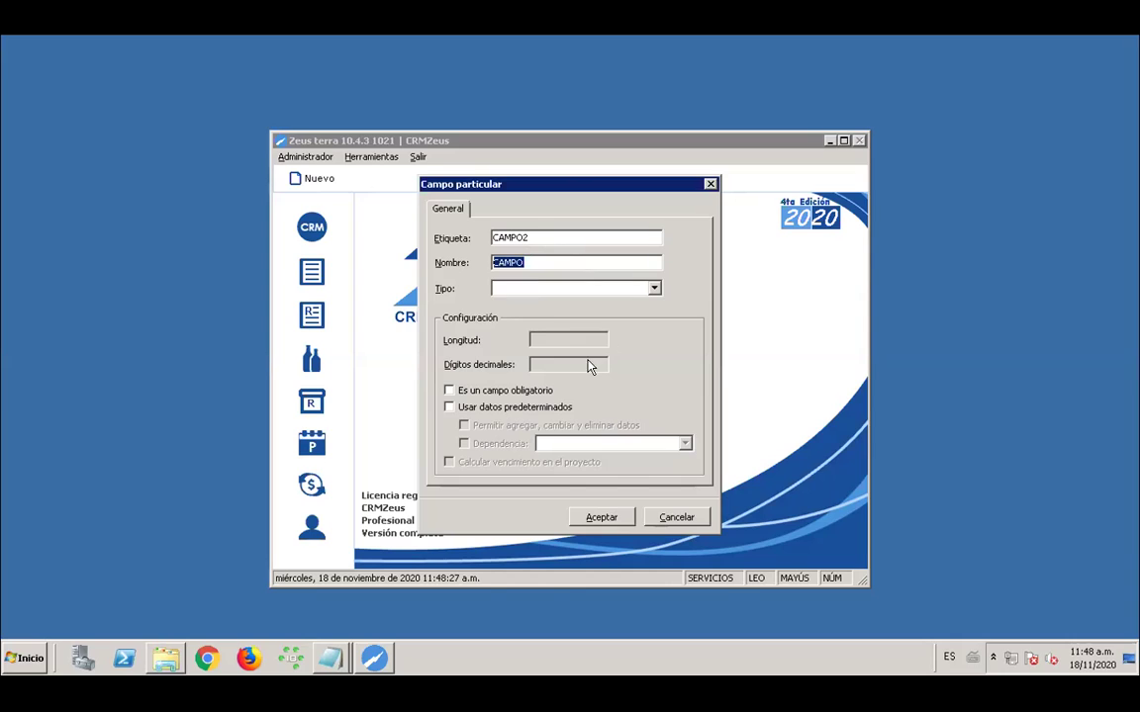
Make CAMPO2 a Texto field using predefined values users may add, change and delete, and save it
{"action": "left_click", "coordinate": [654, 288]}
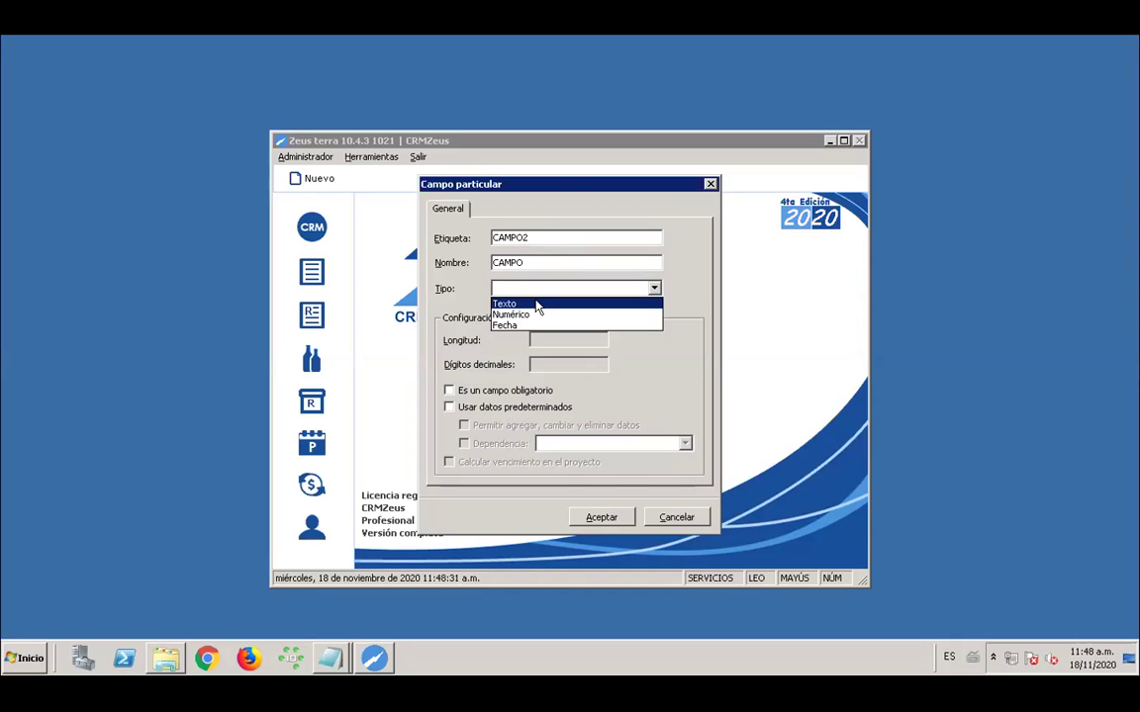
{"action": "left_click", "coordinate": [539, 308]}
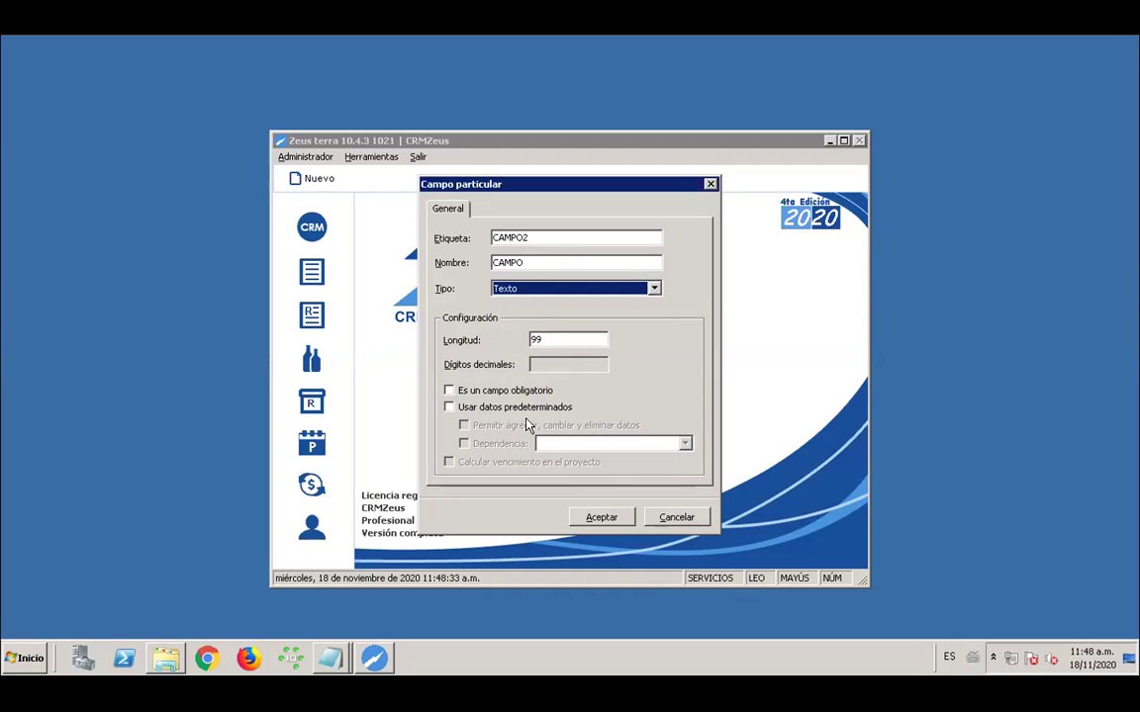
{"action": "left_click", "coordinate": [449, 406]}
{"action": "left_click", "coordinate": [463, 427]}
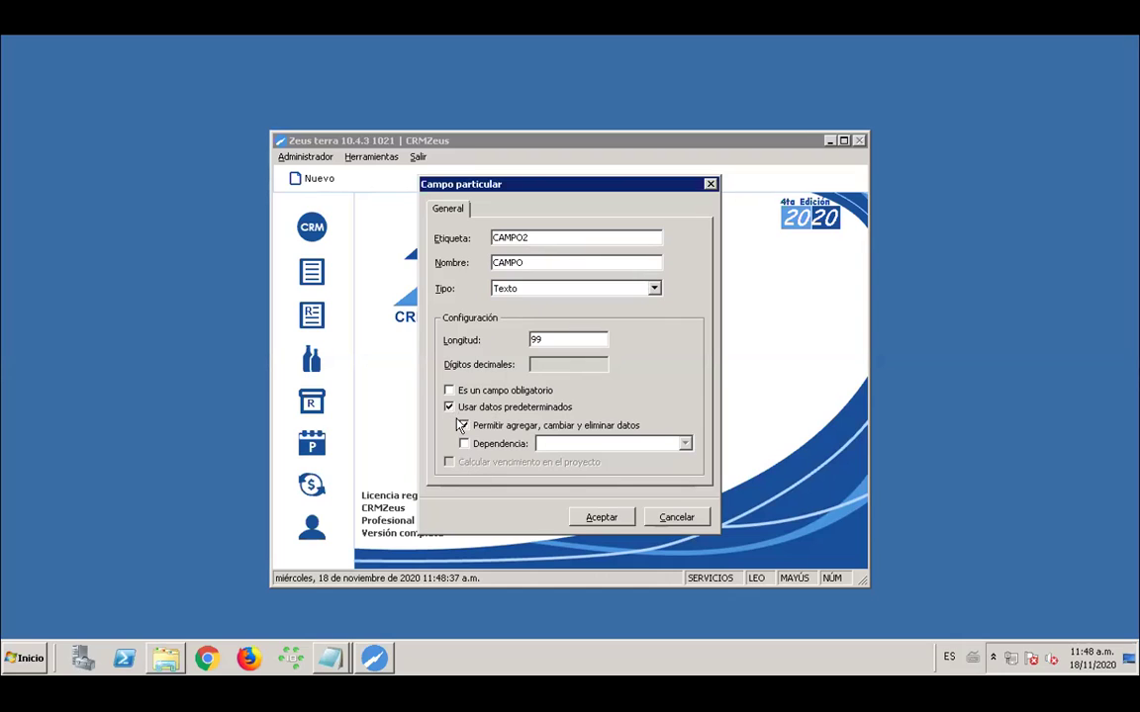
{"action": "left_click", "coordinate": [613, 520]}
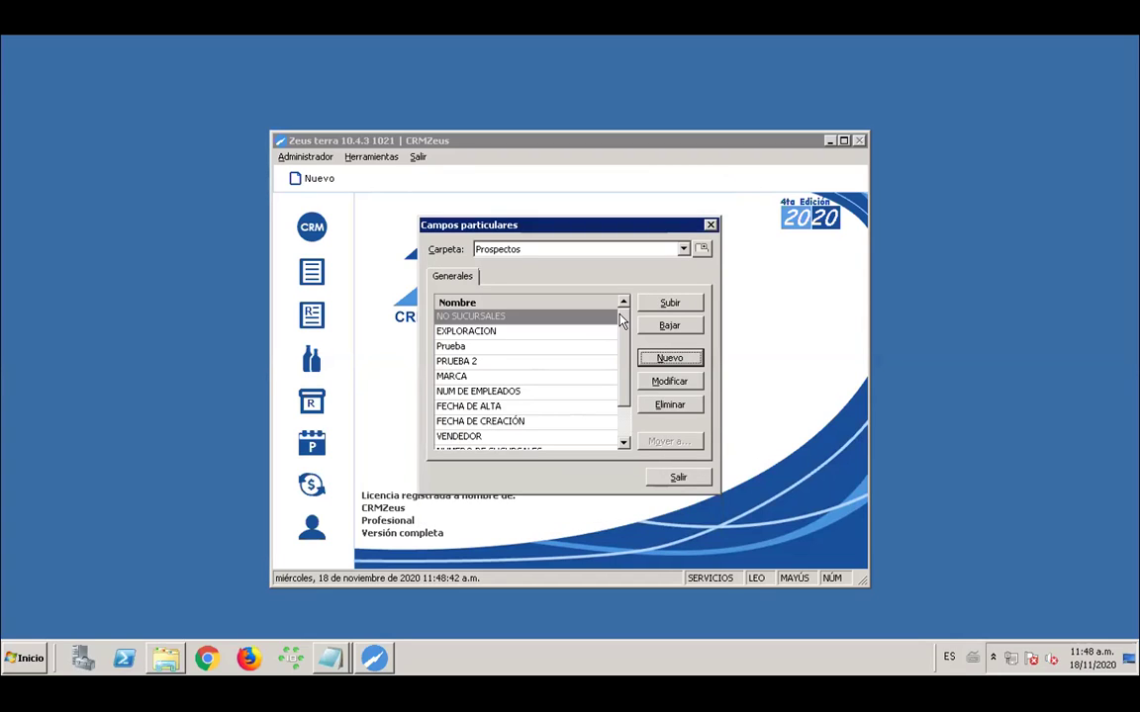
{"action": "left_click_drag", "start_coordinate": [621, 348], "coordinate": [601, 402]}
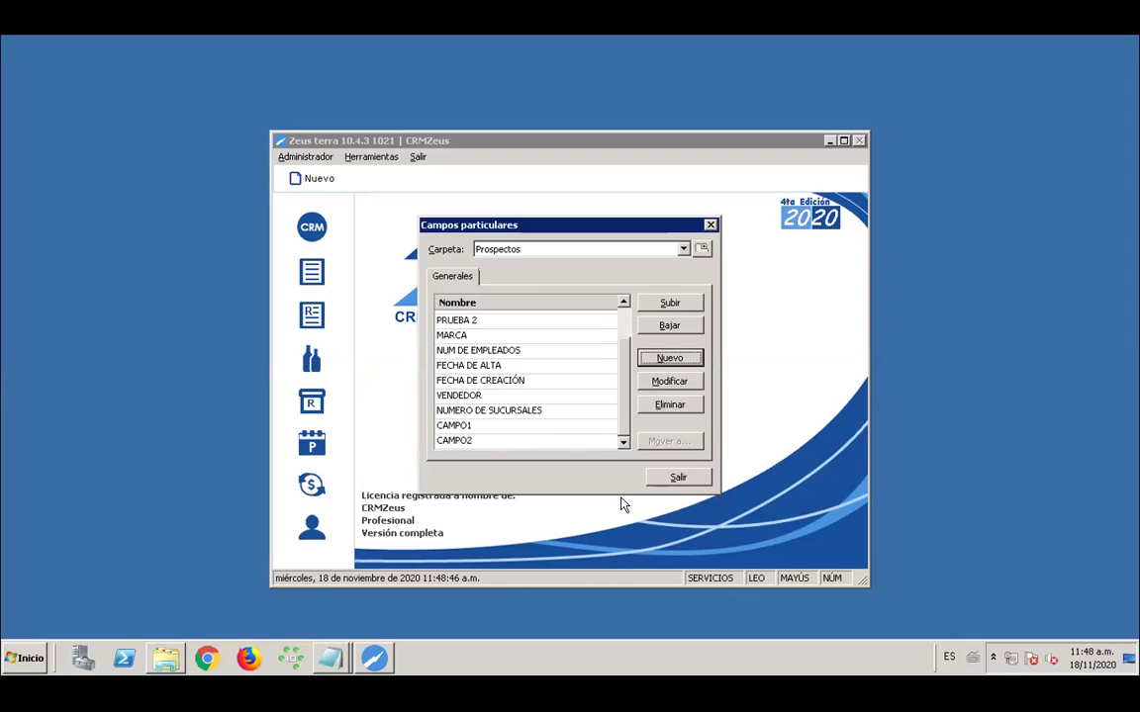
{"action": "left_click", "coordinate": [676, 479]}
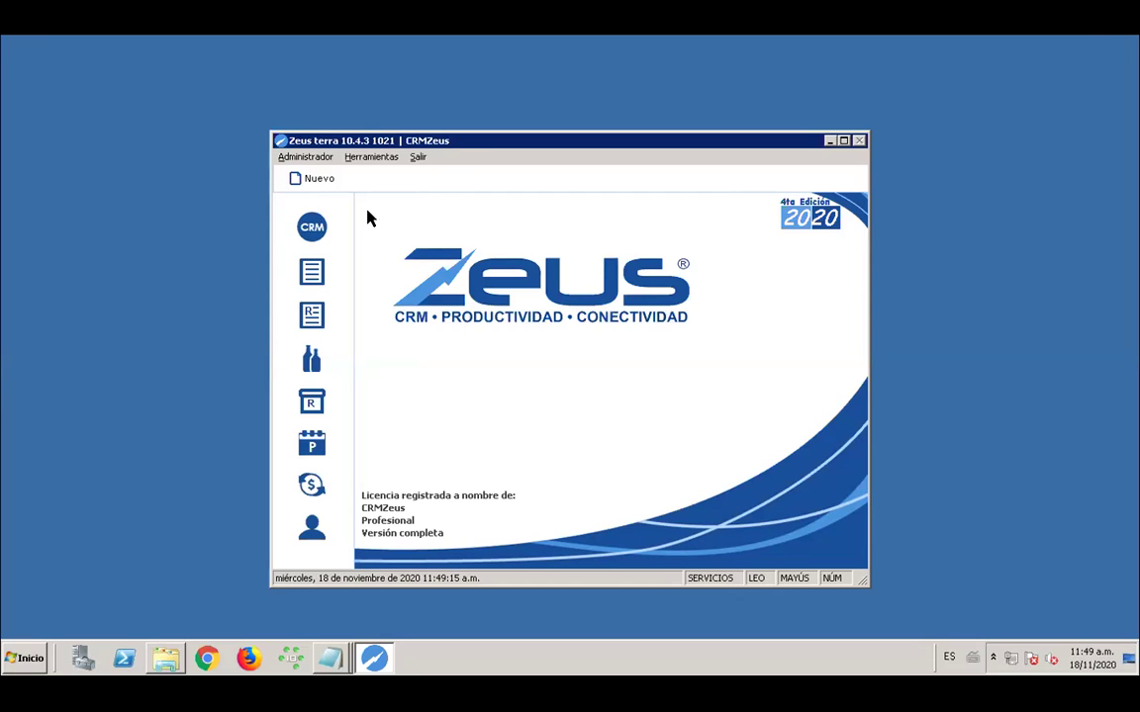
Open the CRM on the Prospectos list and select the ARTESANIAS COLO prospect
{"action": "left_click", "coordinate": [312, 227]}
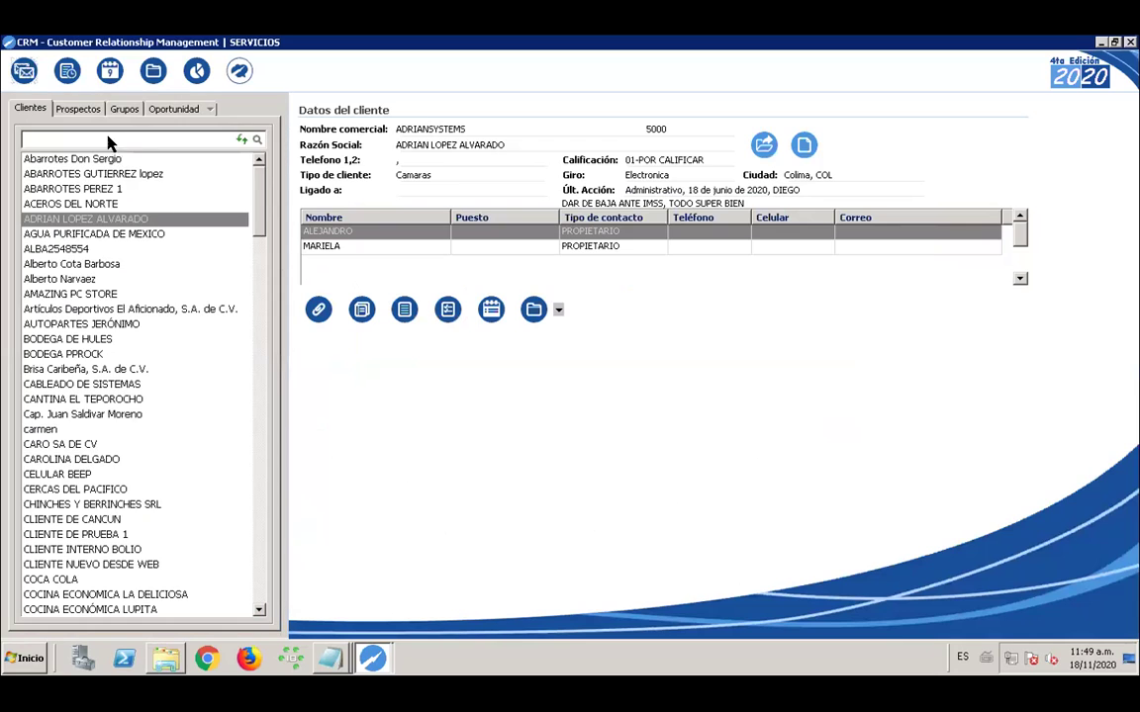
{"action": "left_click", "coordinate": [79, 109]}
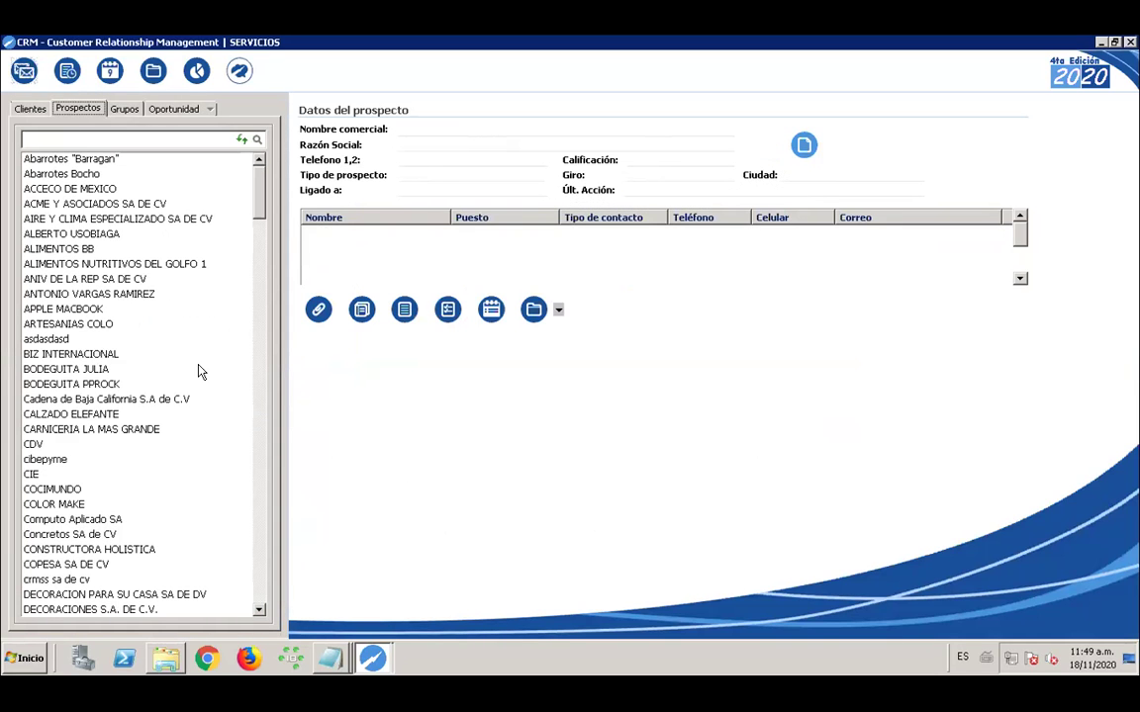
{"action": "left_click", "coordinate": [107, 326]}
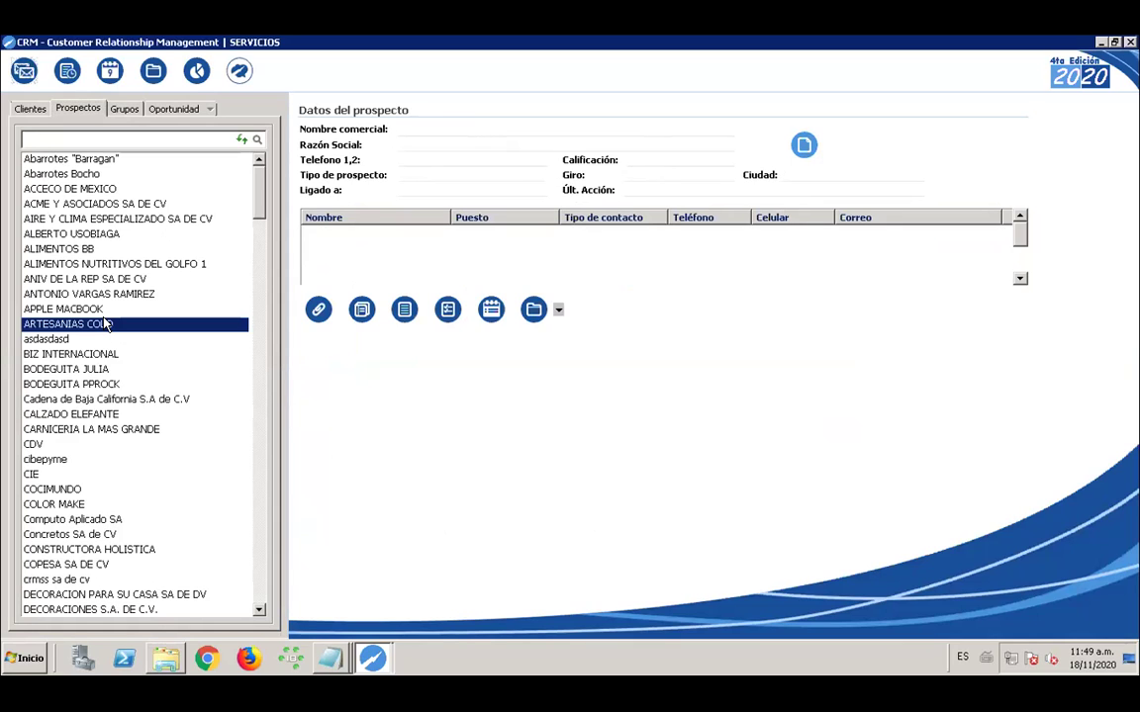
Open ARTESANIAS COLO's Particulares fields and enter PRUEBA PROSPECTO as the CAMPO1 value
{"action": "left_click", "coordinate": [491, 311]}
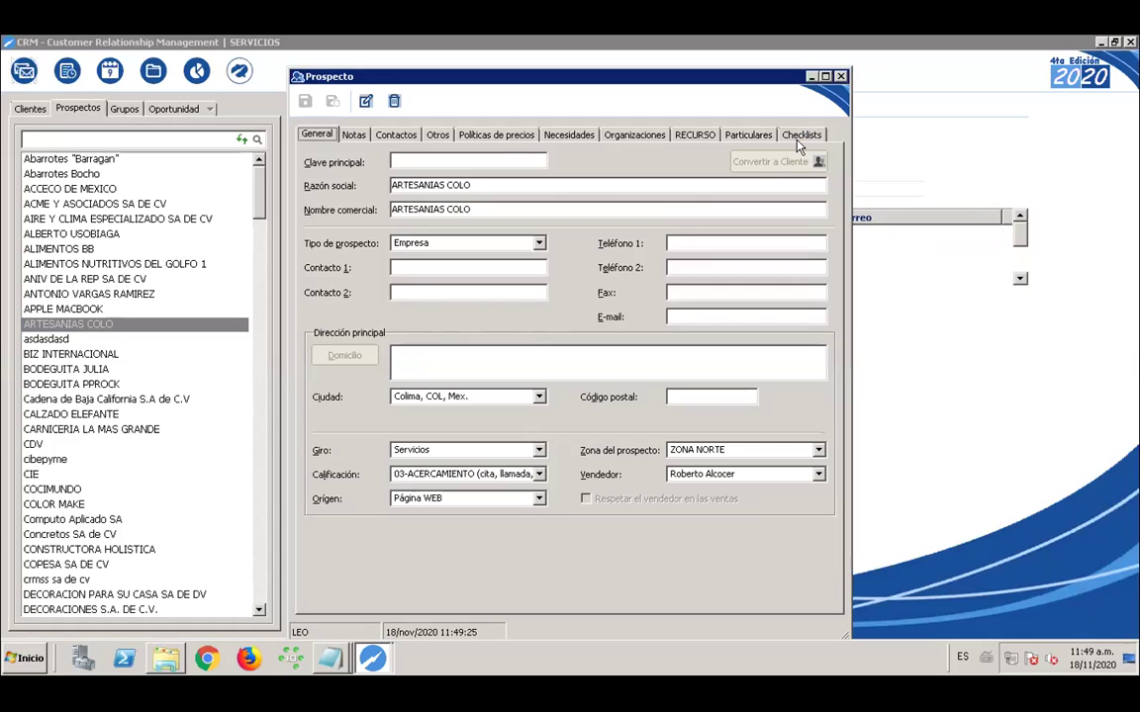
{"action": "left_click", "coordinate": [762, 140]}
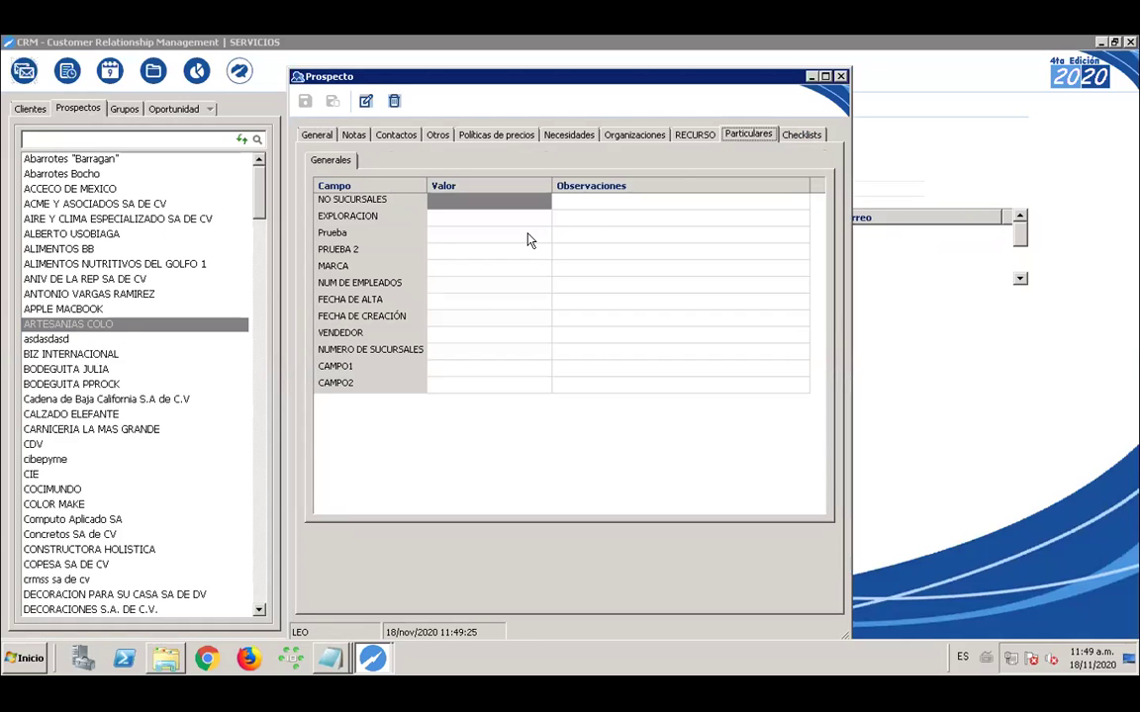
{"action": "left_click", "coordinate": [471, 369]}
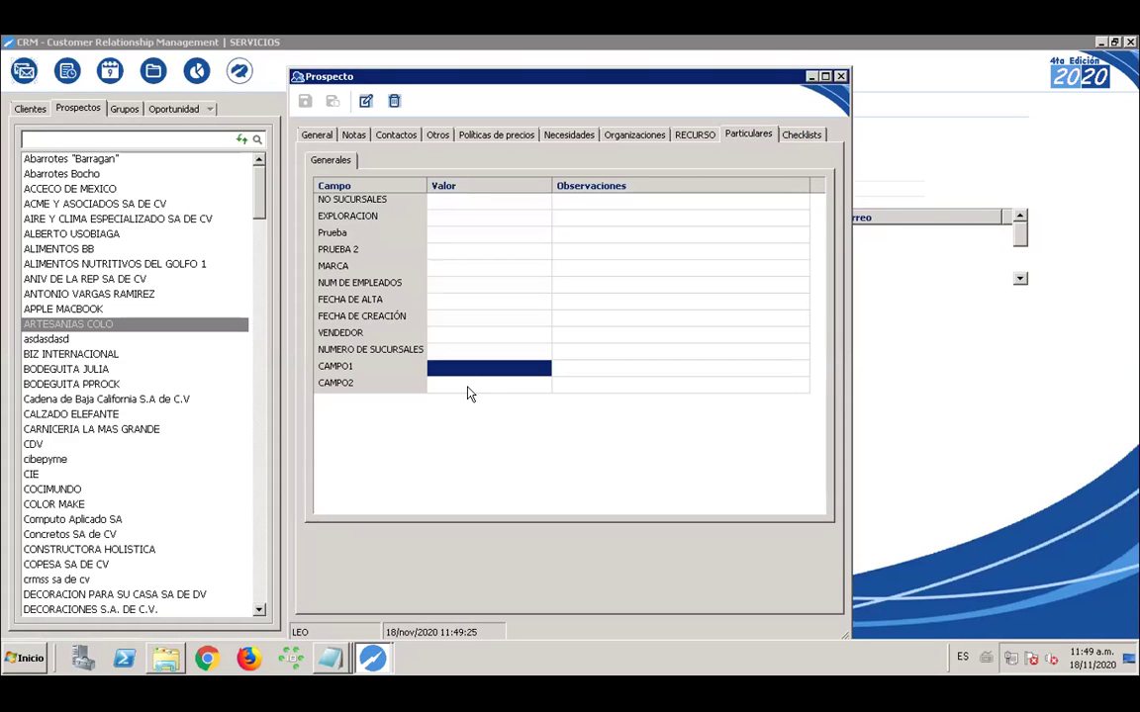
{"action": "left_click", "coordinate": [365, 101]}
{"action": "left_click", "coordinate": [483, 367]}
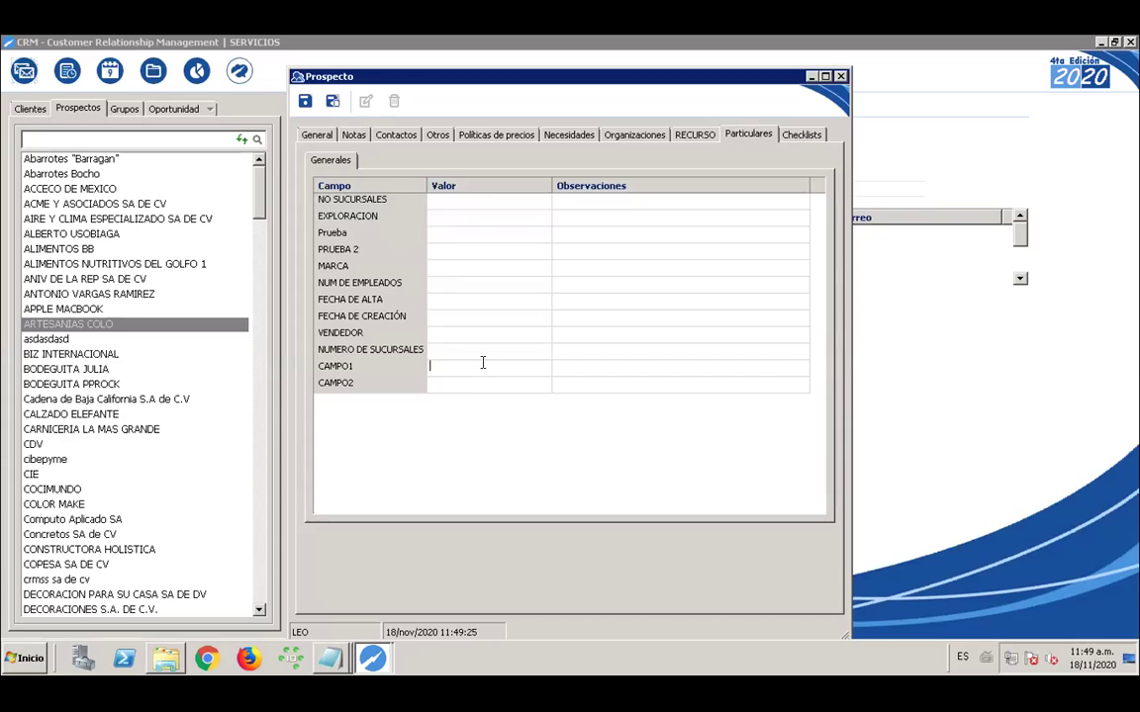
{"action": "type", "text": "PRUEBA PROSPECTO"}
{"action": "left_click", "coordinate": [486, 386]}
Create a new default predefined value DATO1 for CAMPO2 and save it
{"action": "left_click", "coordinate": [525, 390]}
{"action": "right_click", "coordinate": [525, 388]}
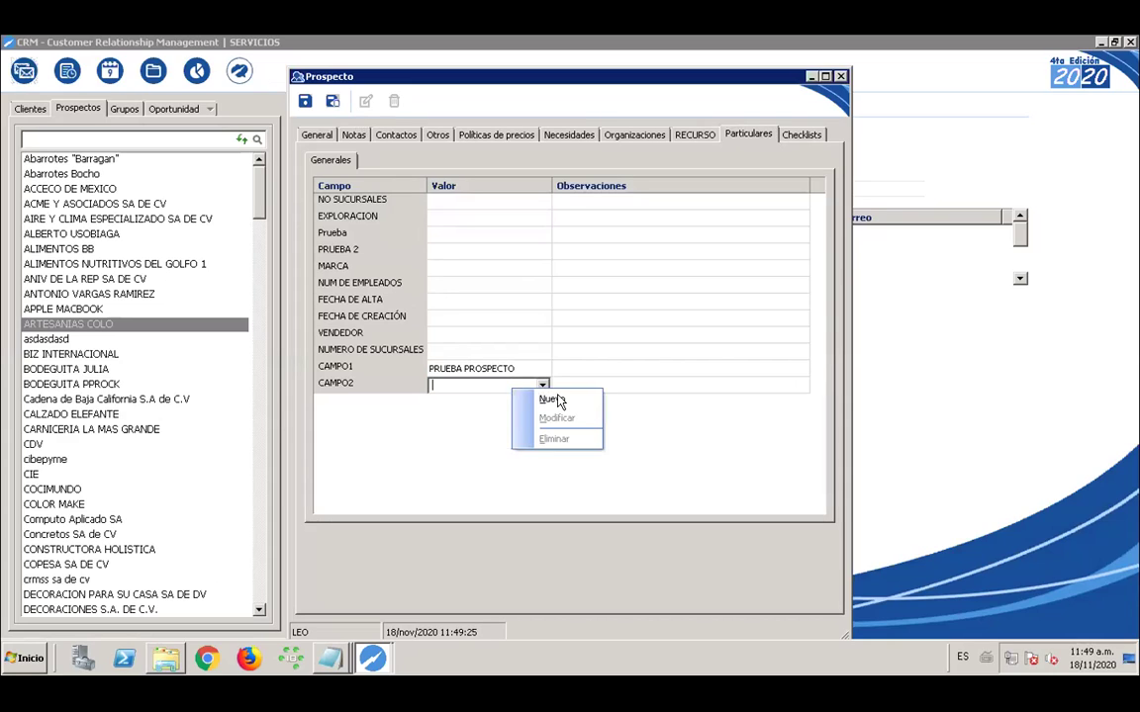
{"action": "left_click", "coordinate": [547, 397]}
{"action": "type", "text": "DATO1"}
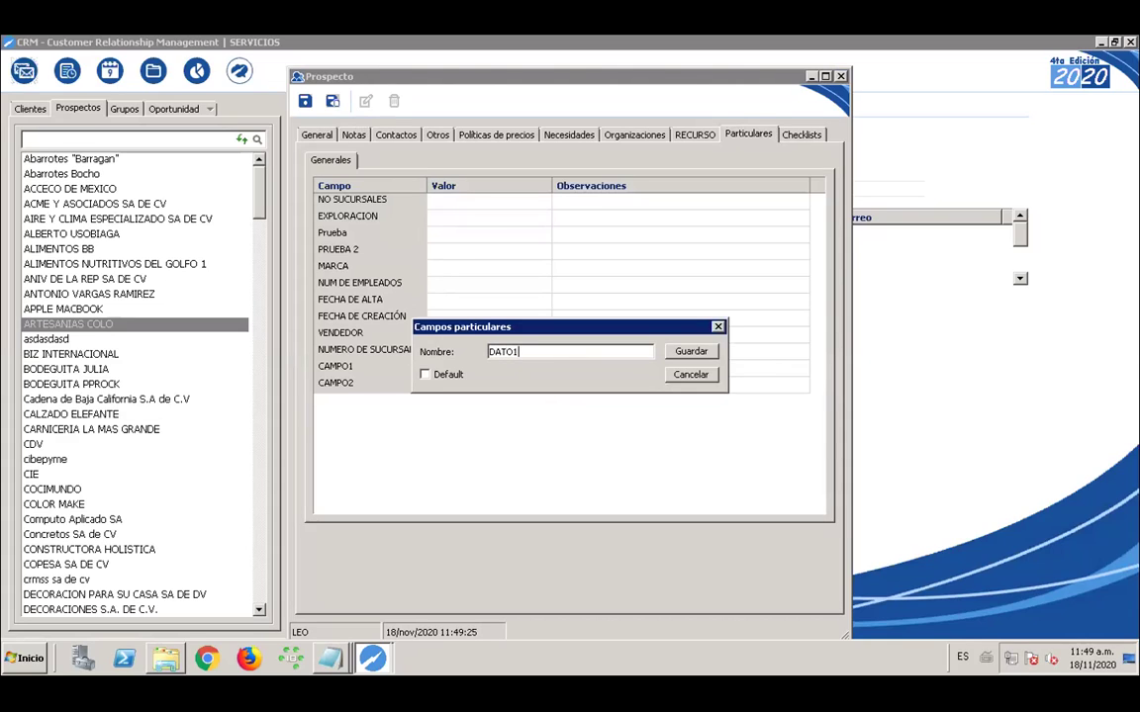
{"action": "left_click", "coordinate": [425, 374]}
{"action": "left_click", "coordinate": [691, 351]}
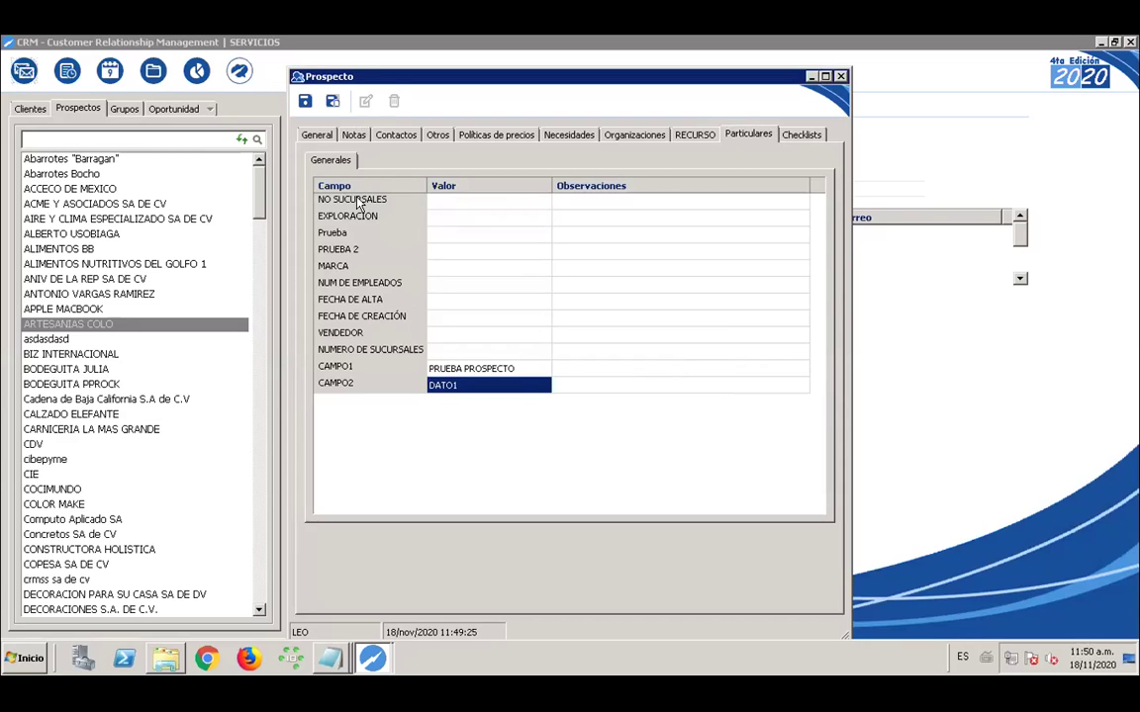
Attempt the client conversion, then fill the missing main street address with COMOCIDO
{"action": "left_click", "coordinate": [315, 135]}
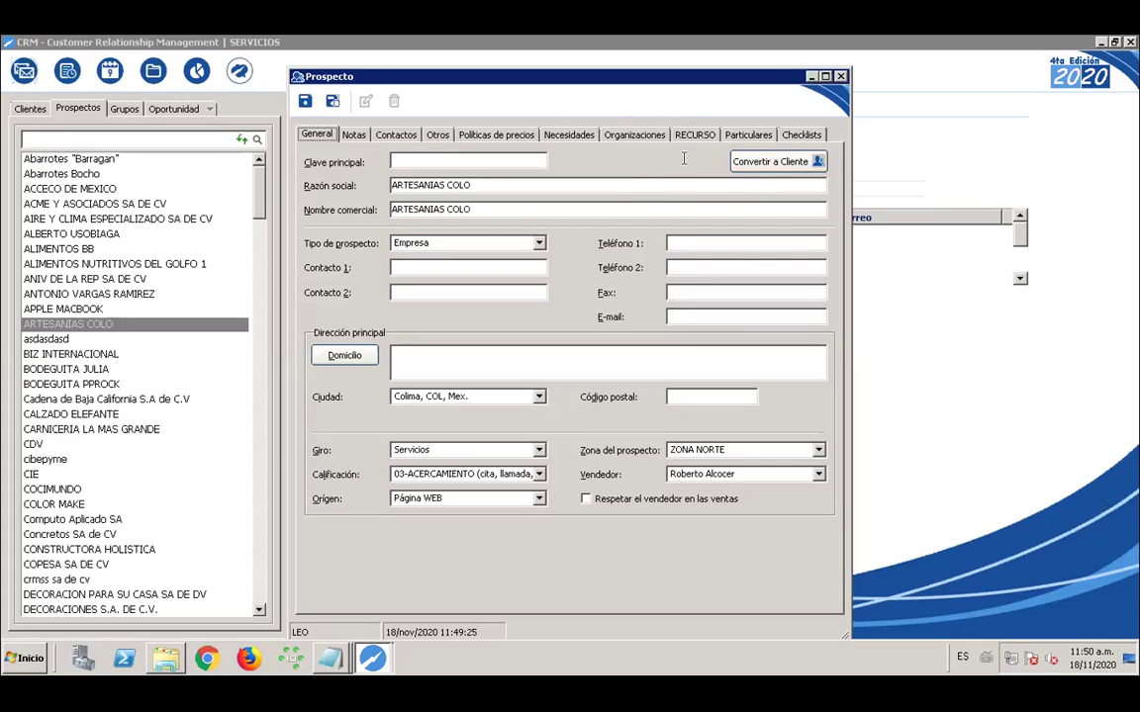
{"action": "left_click", "coordinate": [752, 167]}
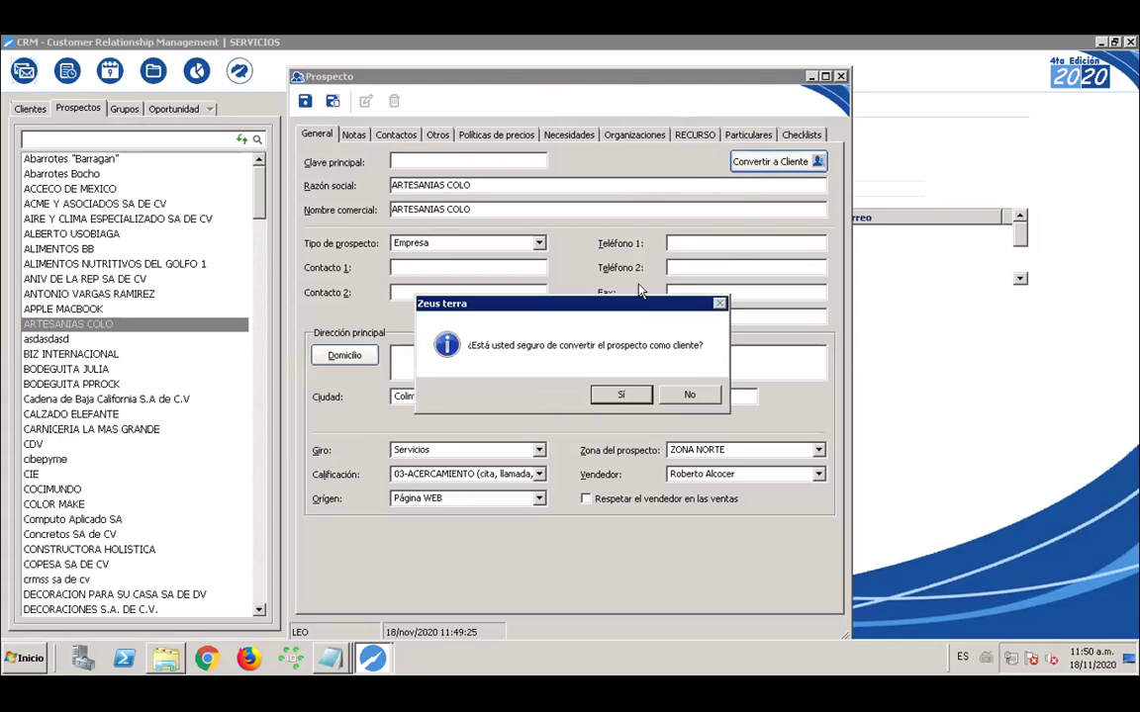
{"action": "left_click", "coordinate": [618, 395]}
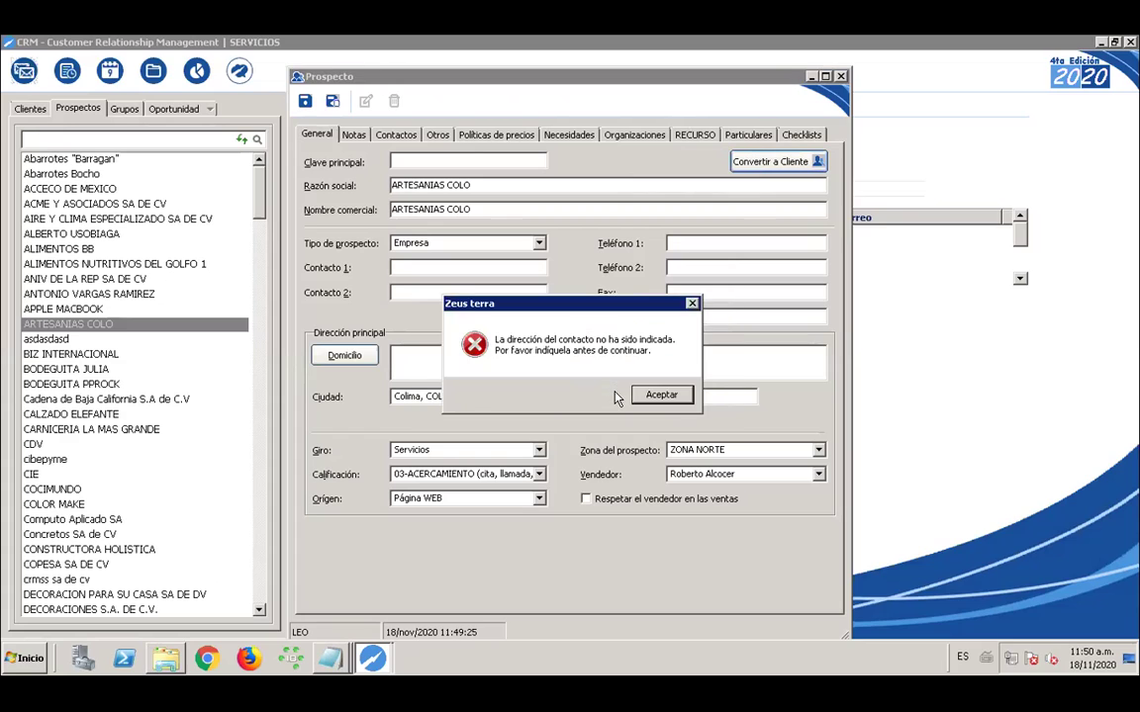
{"action": "left_click", "coordinate": [640, 402]}
{"action": "left_click", "coordinate": [358, 355]}
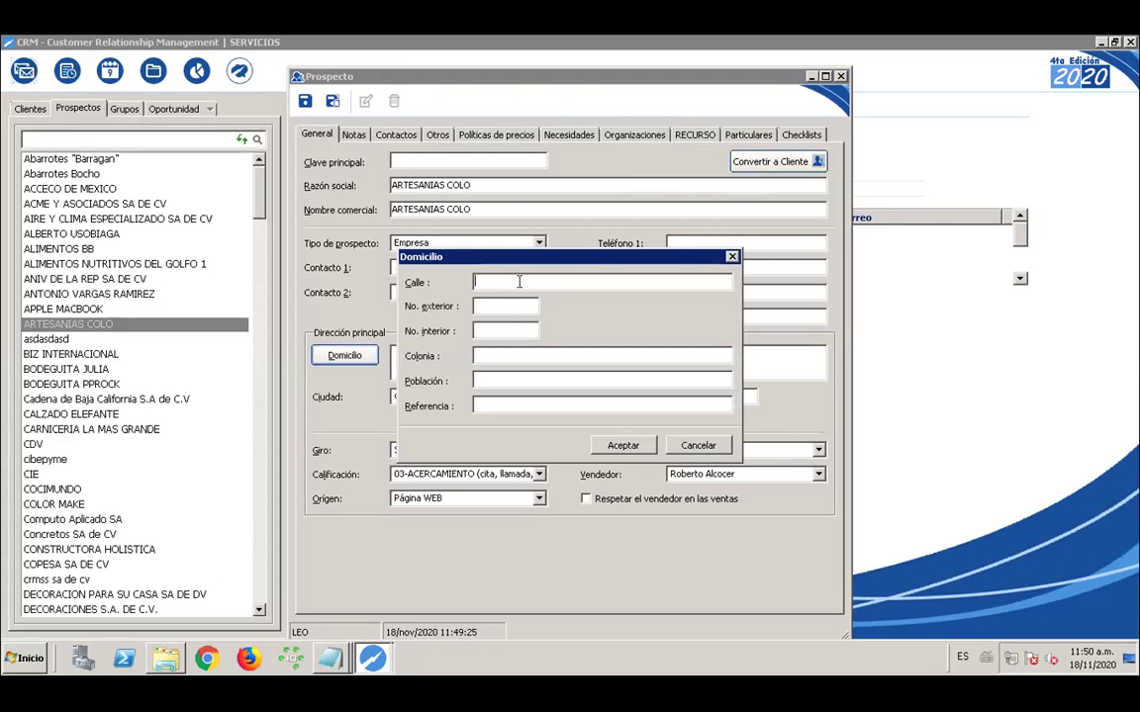
{"action": "type", "text": "COM"}
{"action": "type", "text": "OCIDO"}
{"action": "left_click", "coordinate": [624, 445]}
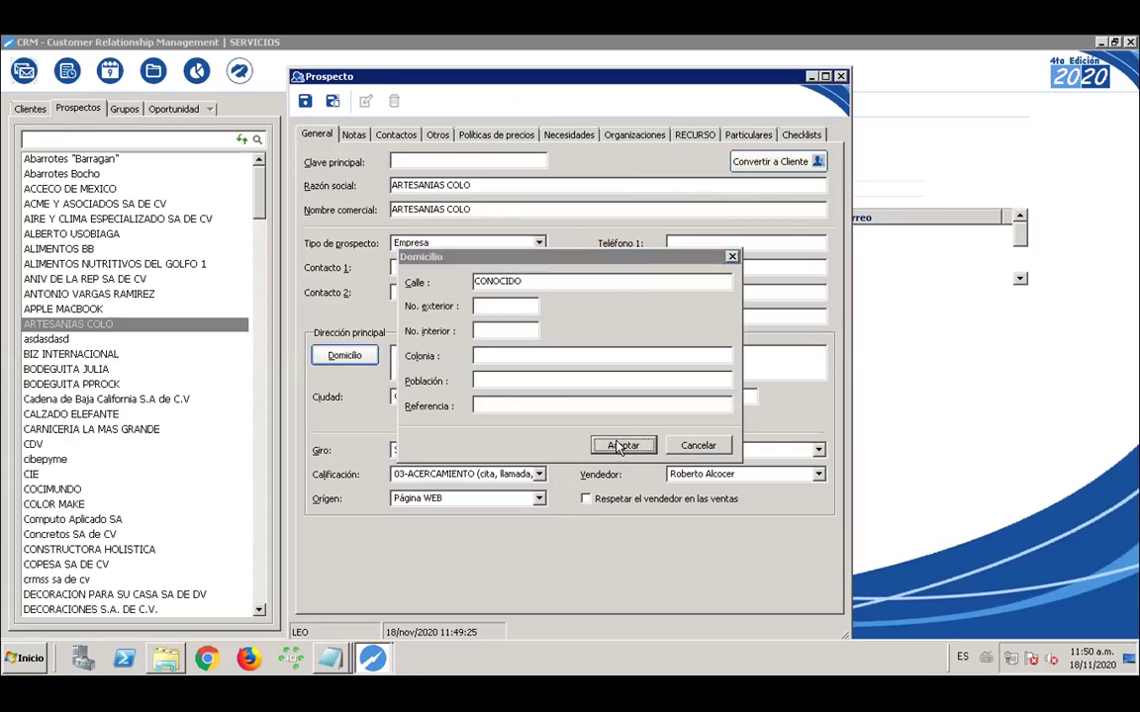
Set the prospect's status to Activo and request the conversion to client again
{"action": "left_click", "coordinate": [752, 162]}
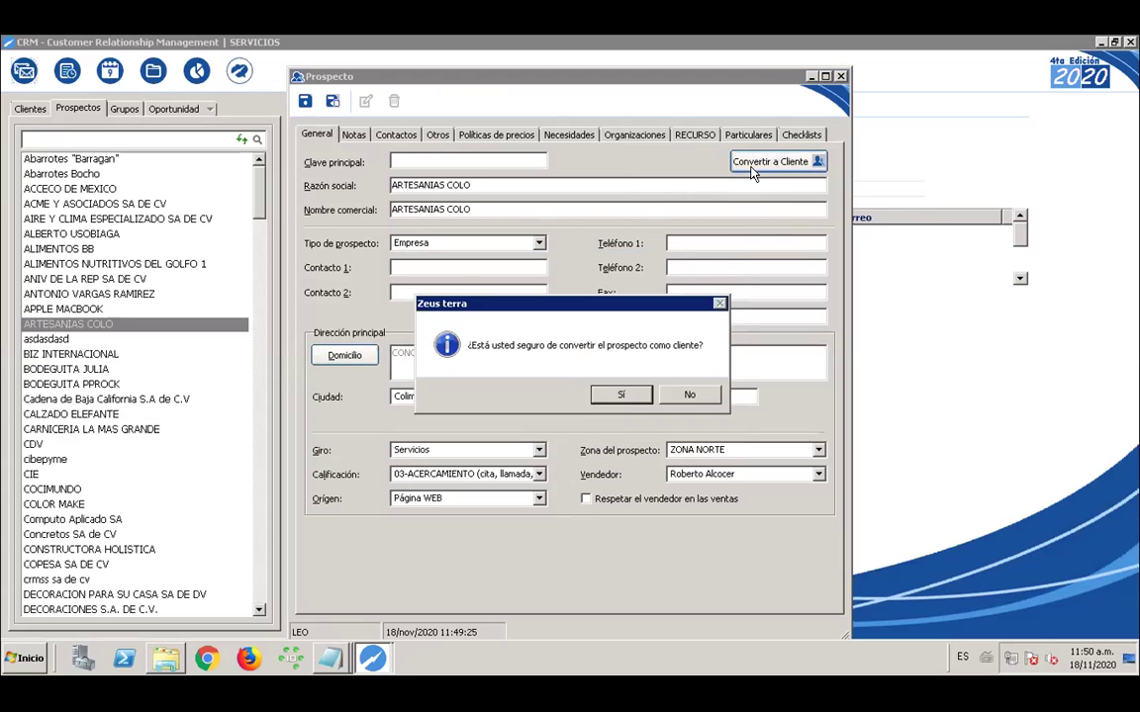
{"action": "left_click", "coordinate": [604, 397]}
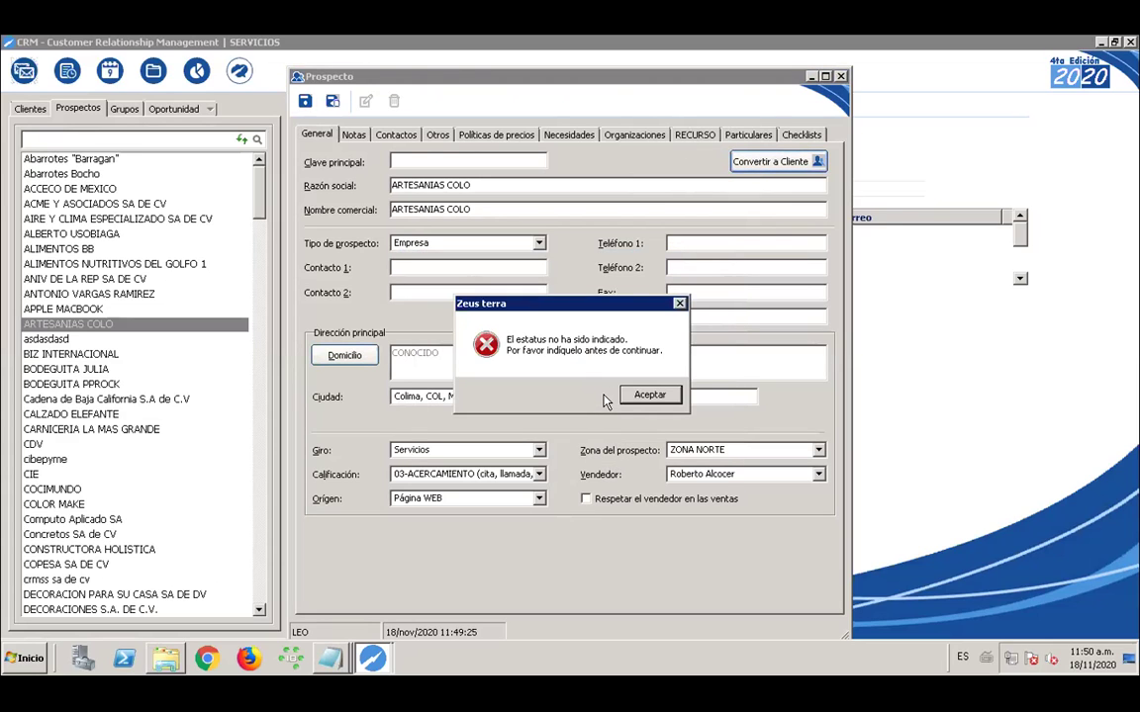
{"action": "left_click", "coordinate": [638, 396]}
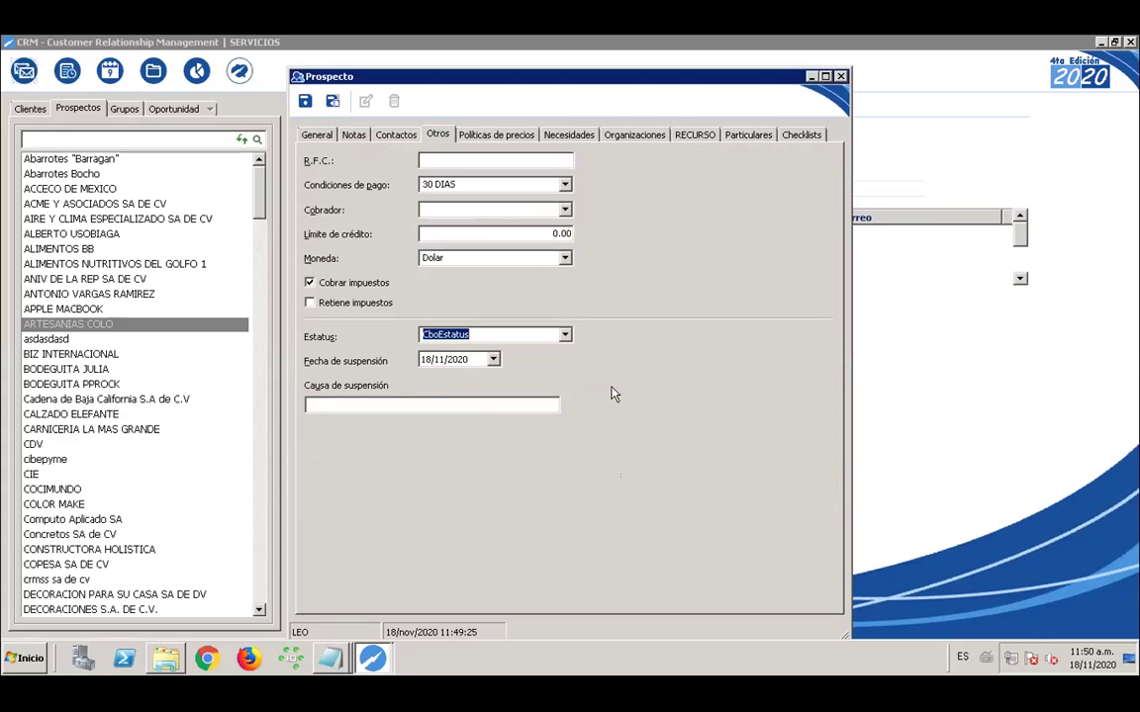
{"action": "left_click", "coordinate": [567, 335]}
{"action": "left_click", "coordinate": [514, 348]}
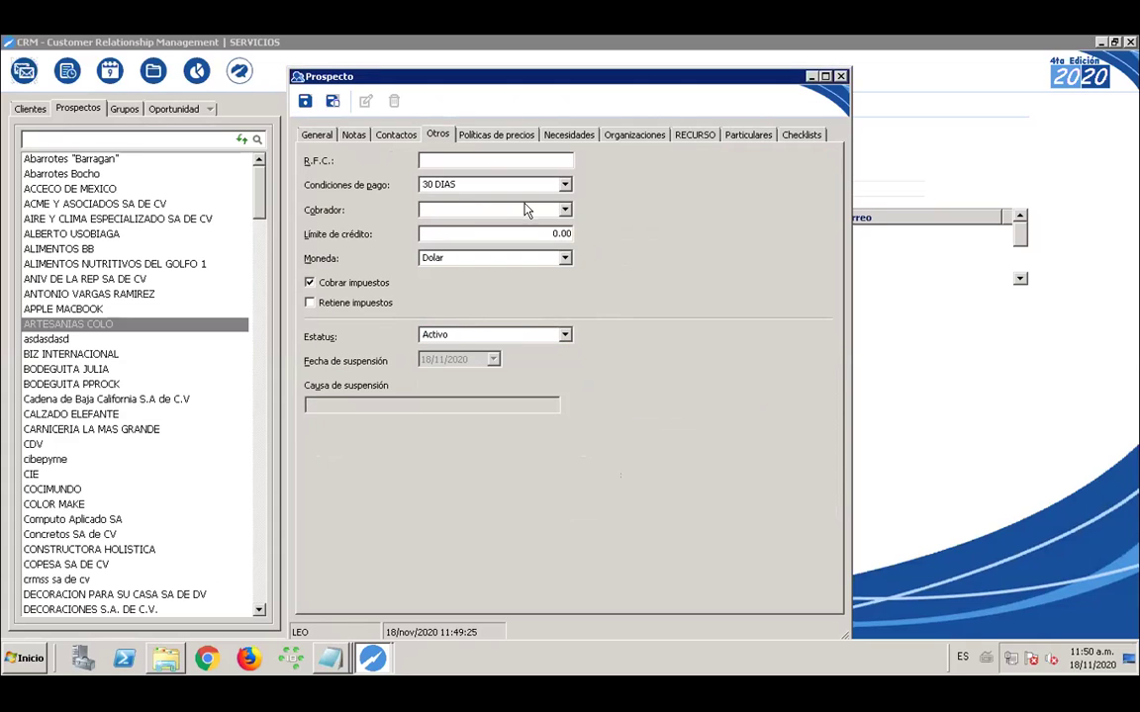
{"action": "left_click", "coordinate": [309, 132]}
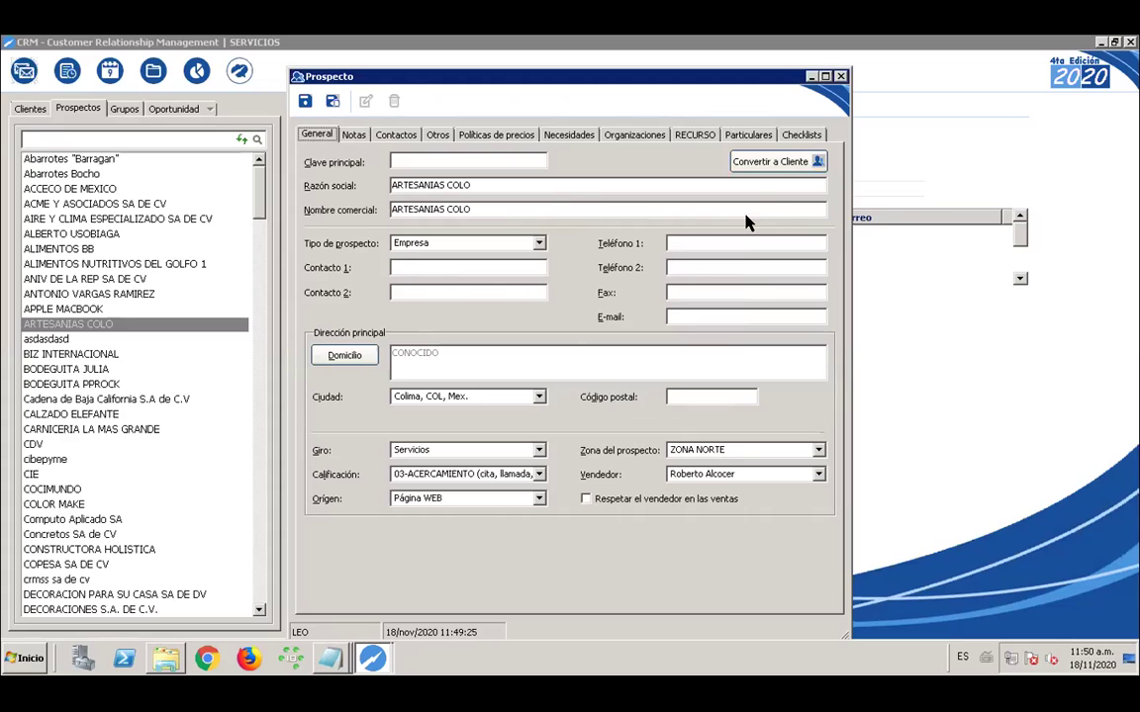
{"action": "left_click", "coordinate": [747, 163]}
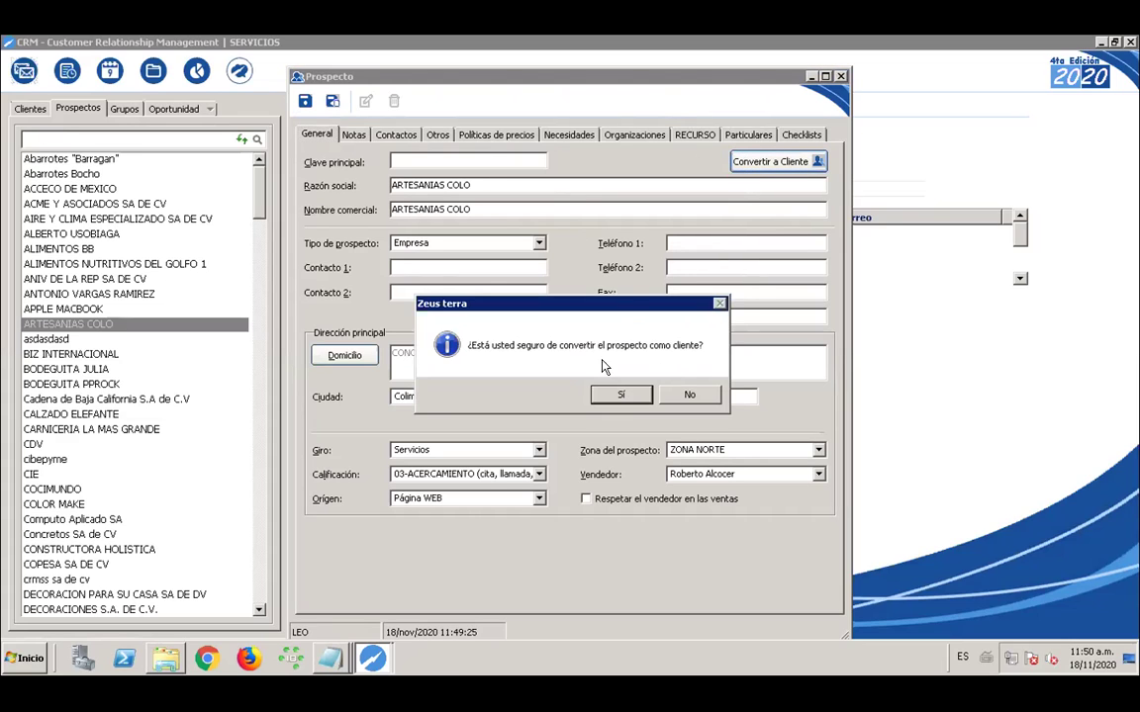
{"action": "left_click", "coordinate": [607, 400]}
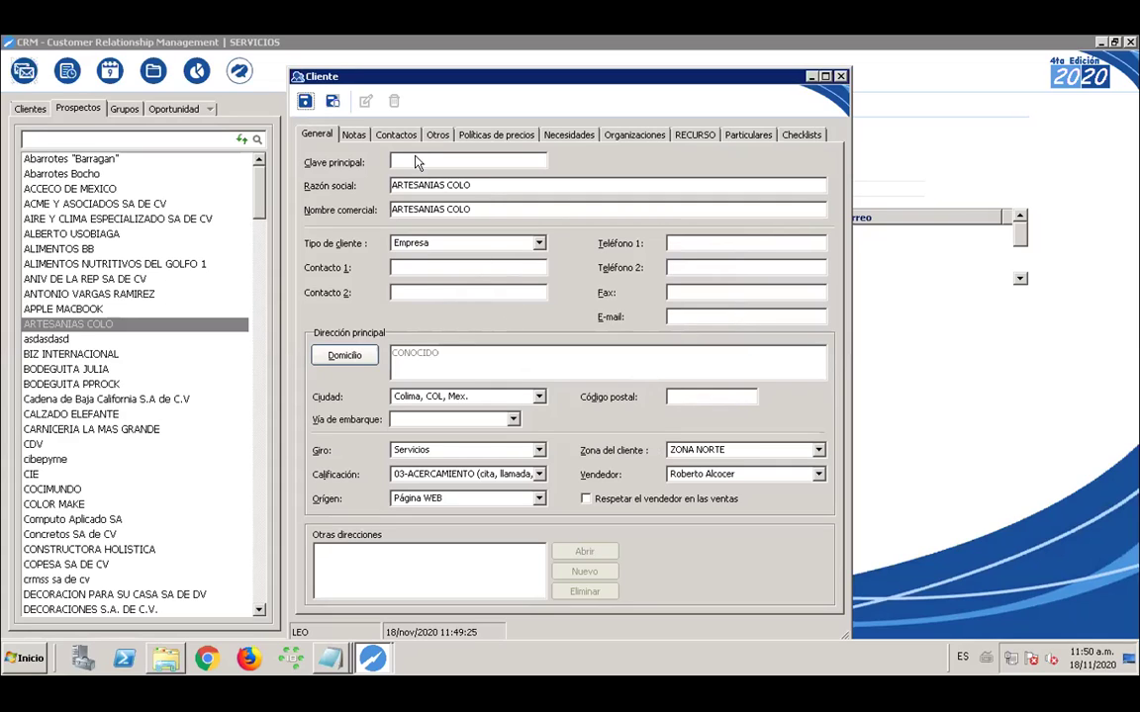
Give Acta de nacimiento and CONTRATO due dates of 18/11/2020 and save-close the new client
{"action": "left_click", "coordinate": [305, 100]}
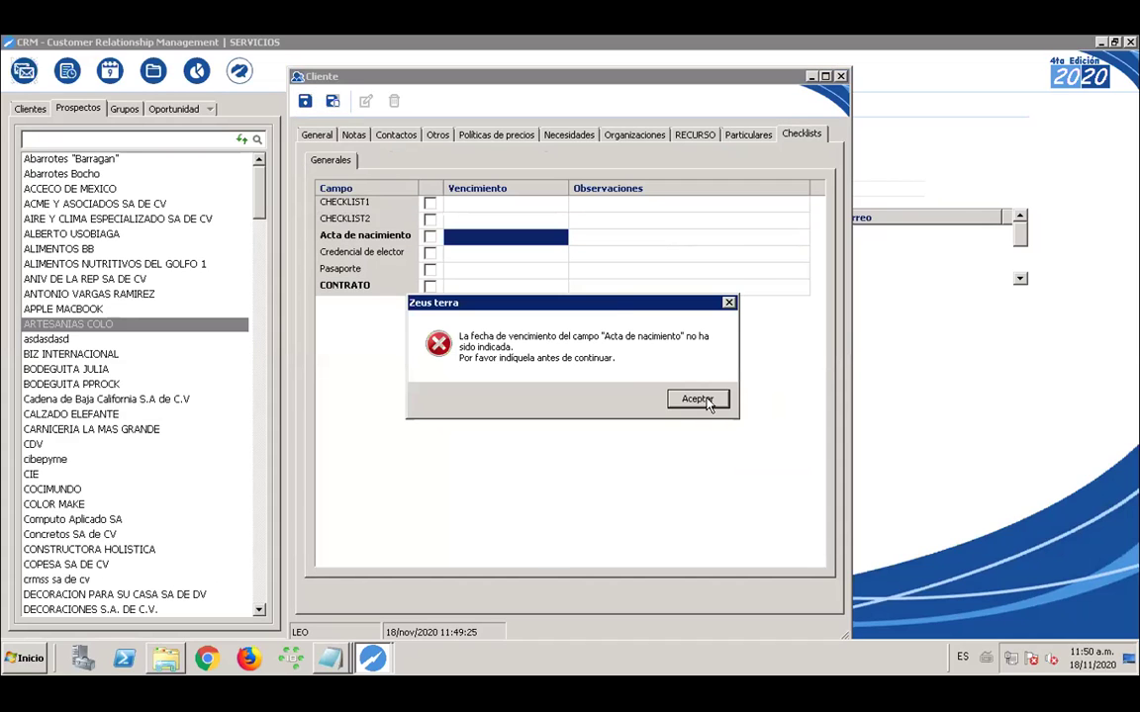
{"action": "left_click", "coordinate": [697, 399]}
{"action": "left_click", "coordinate": [483, 234]}
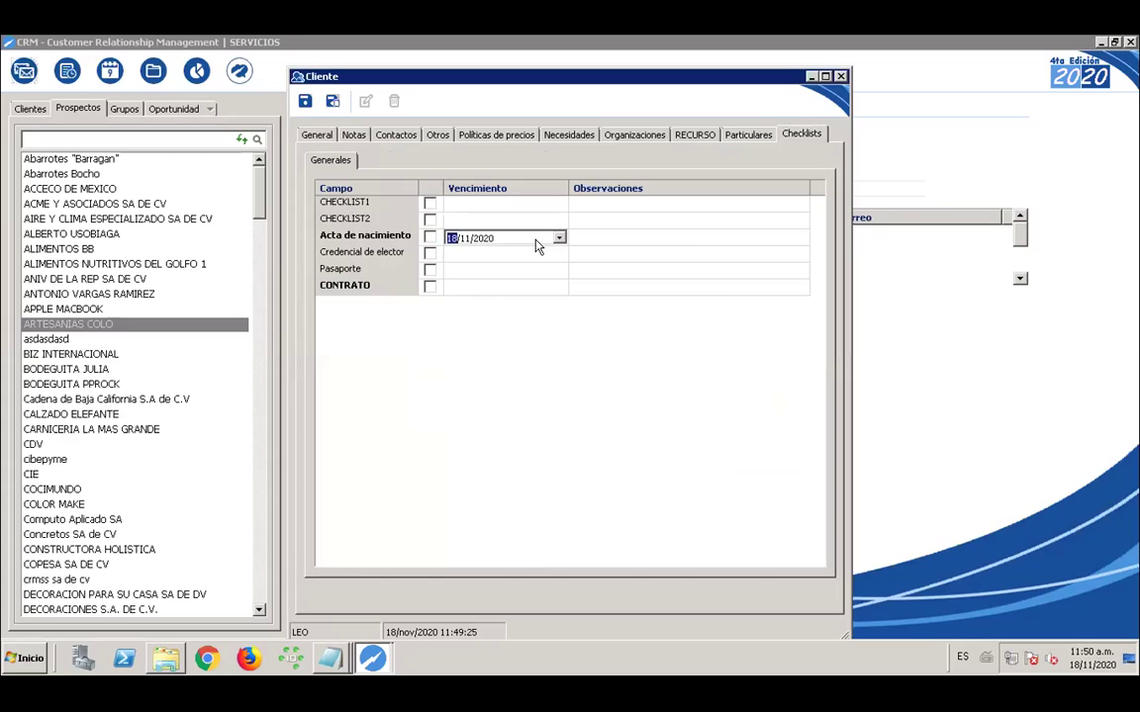
{"action": "double_click", "coordinate": [493, 287]}
{"action": "left_click", "coordinate": [501, 326]}
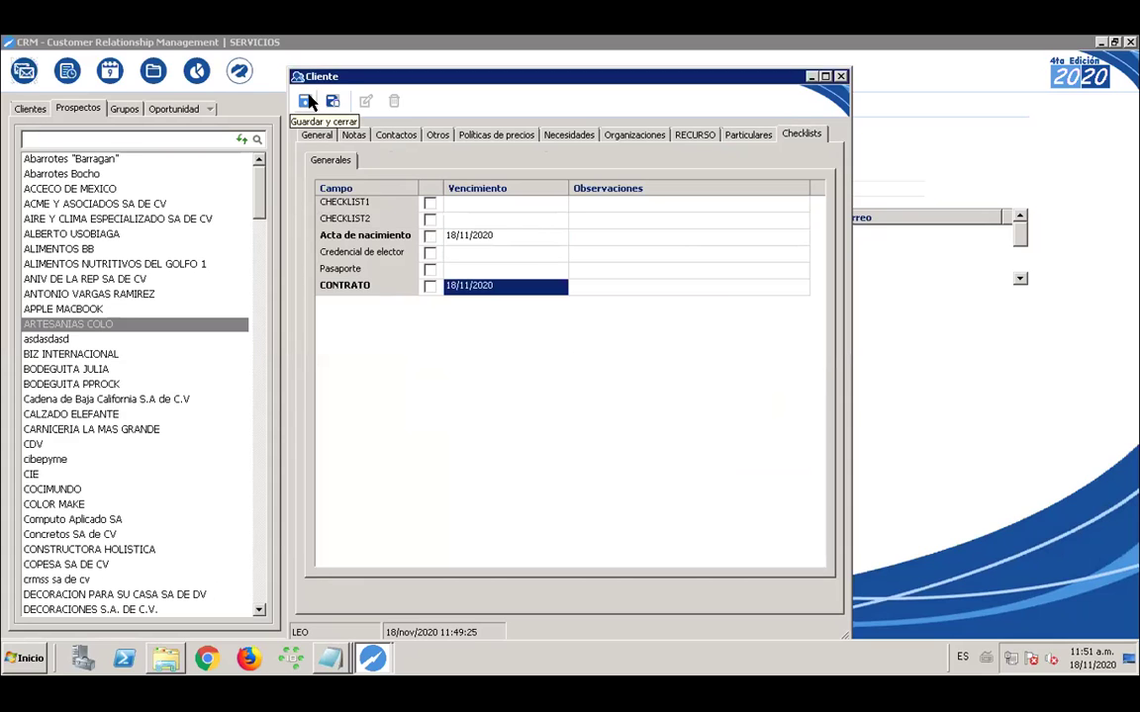
{"action": "left_click", "coordinate": [307, 101]}
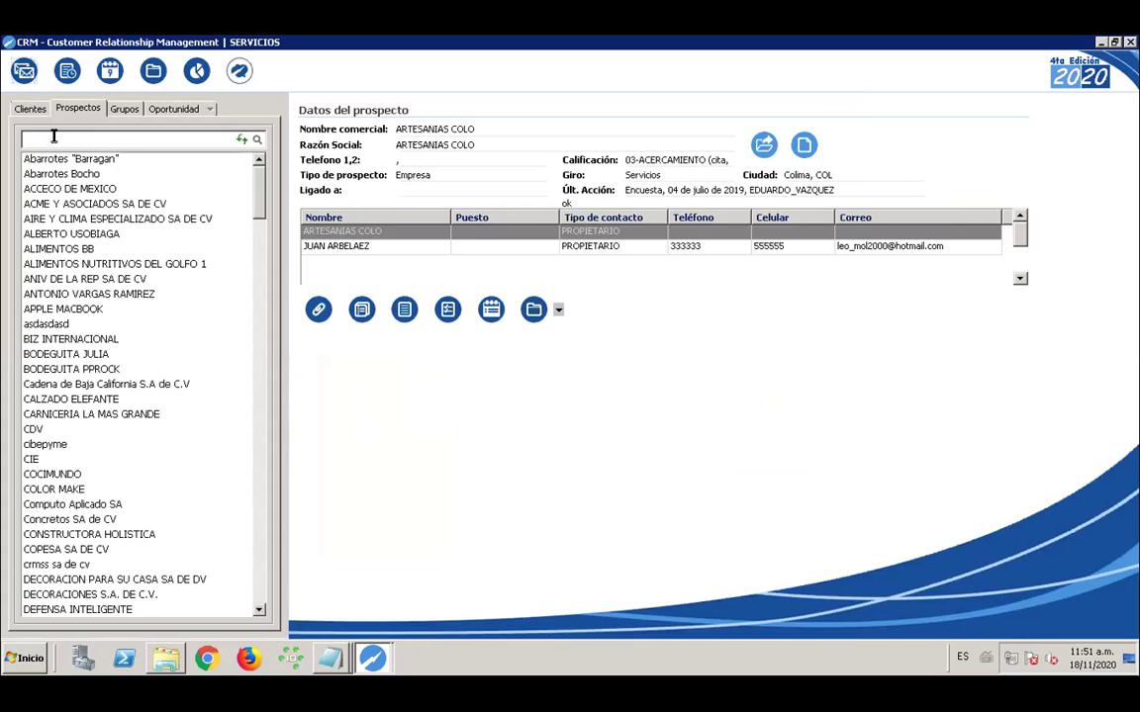
Refresh the Clientes list, open ARTESANIAS COLO, and check its CAMPO1 and CAMPO2 values
{"action": "left_click", "coordinate": [30, 110]}
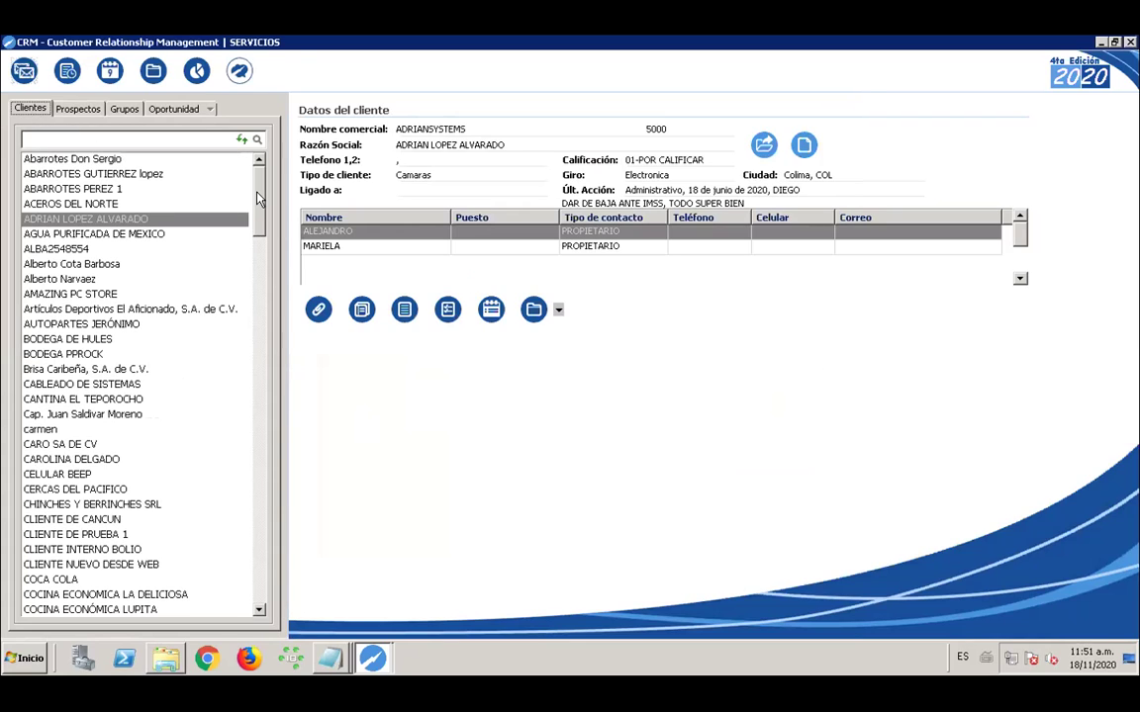
{"action": "left_click", "coordinate": [242, 138]}
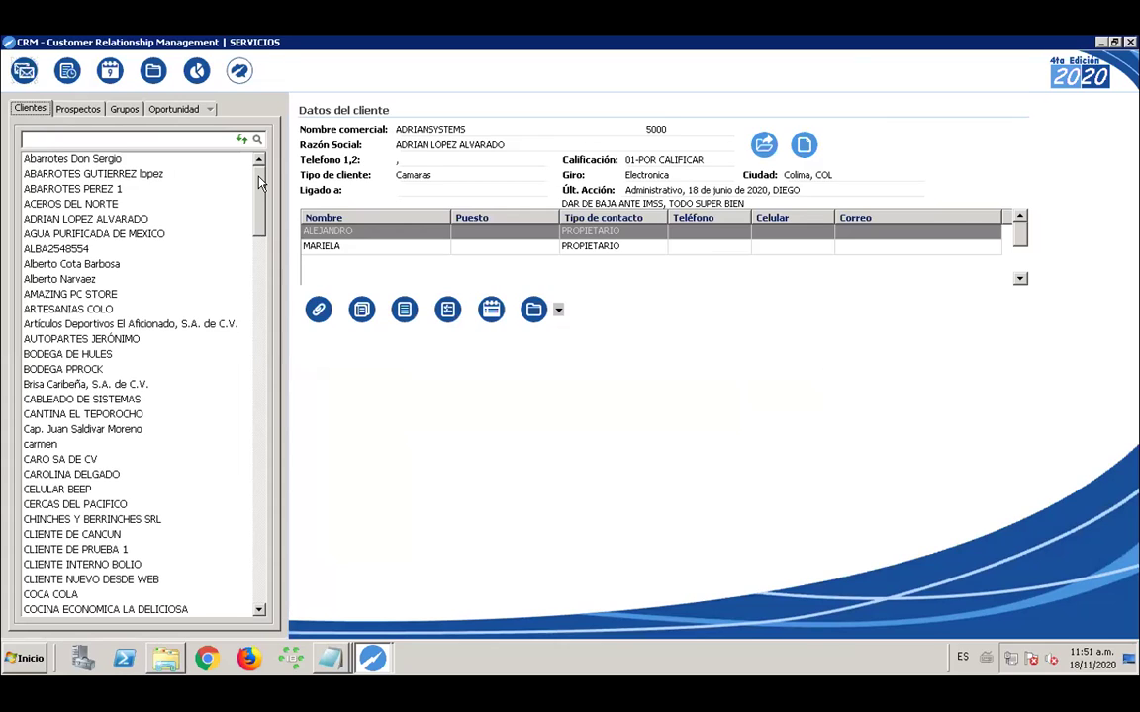
{"action": "left_click", "coordinate": [96, 313]}
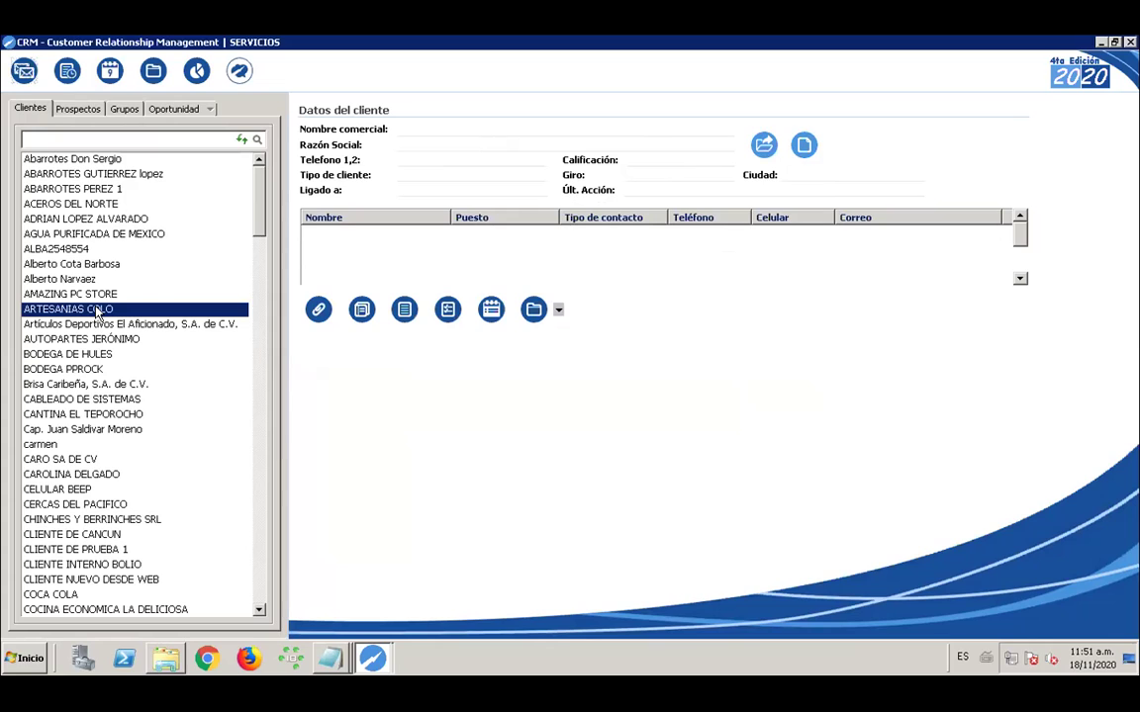
{"action": "double_click", "coordinate": [96, 312]}
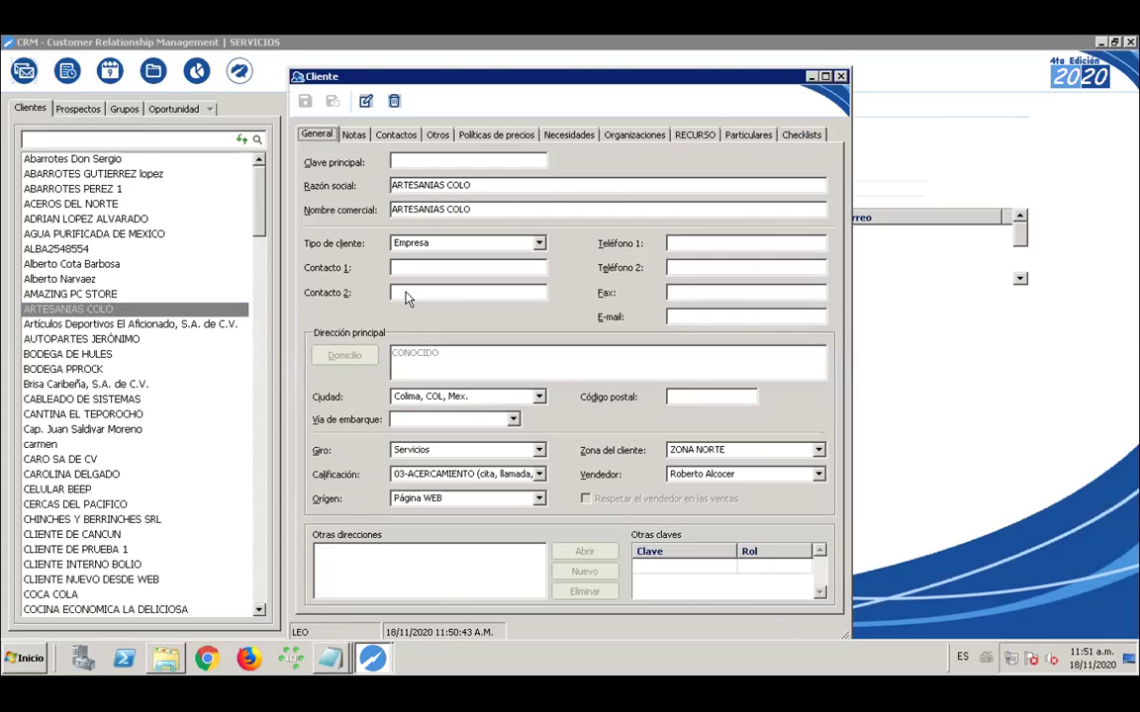
{"action": "left_click", "coordinate": [742, 137]}
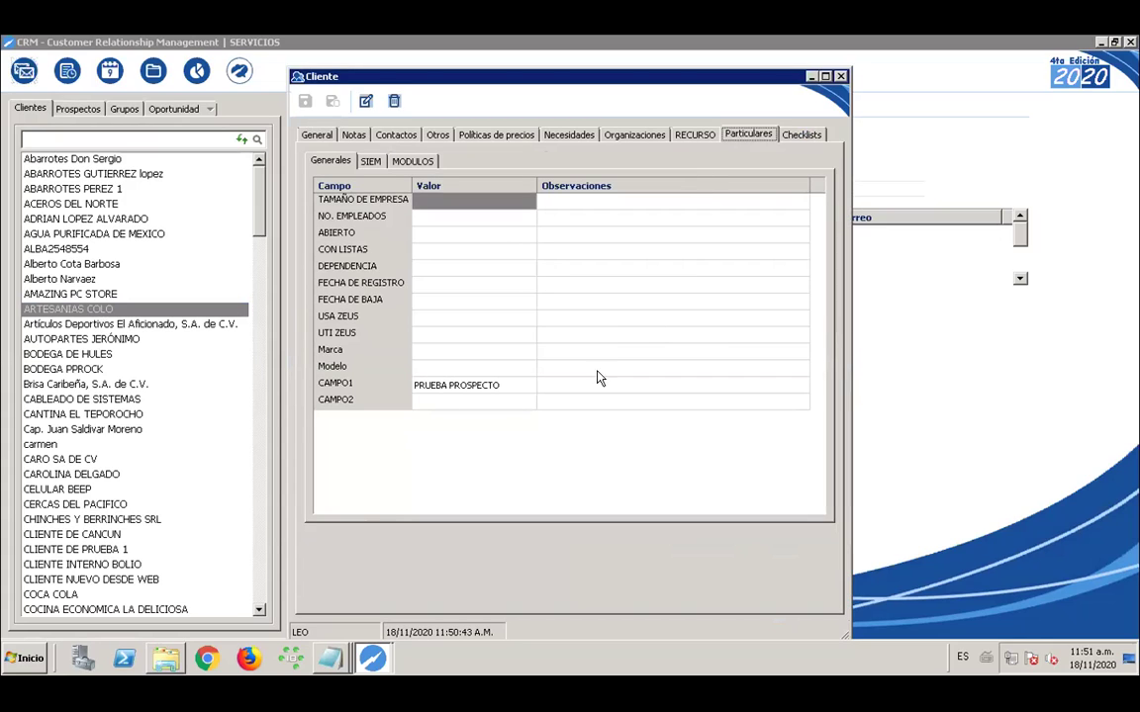
{"action": "left_click", "coordinate": [436, 388]}
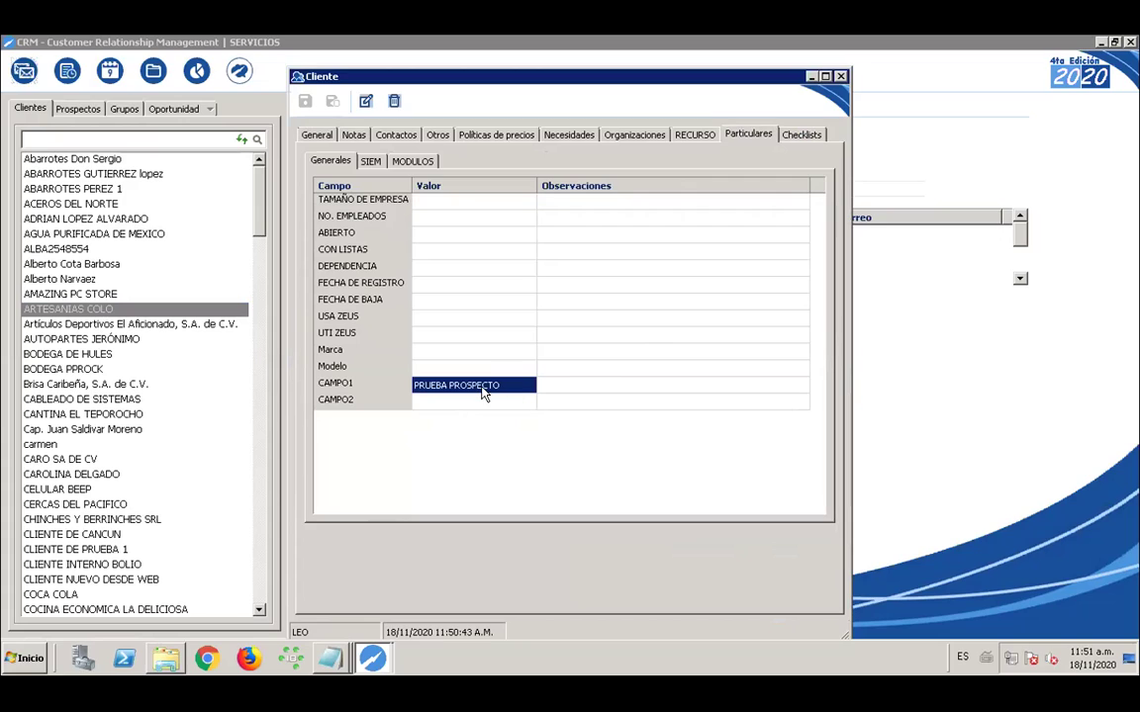
{"action": "left_click", "coordinate": [436, 401]}
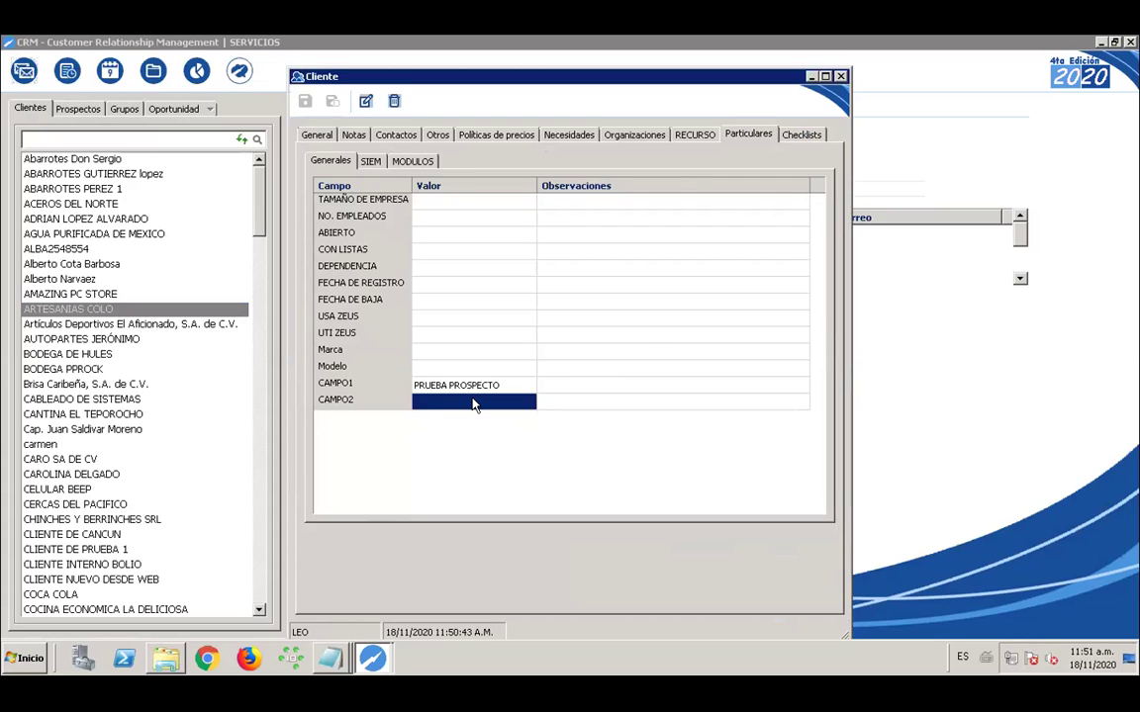
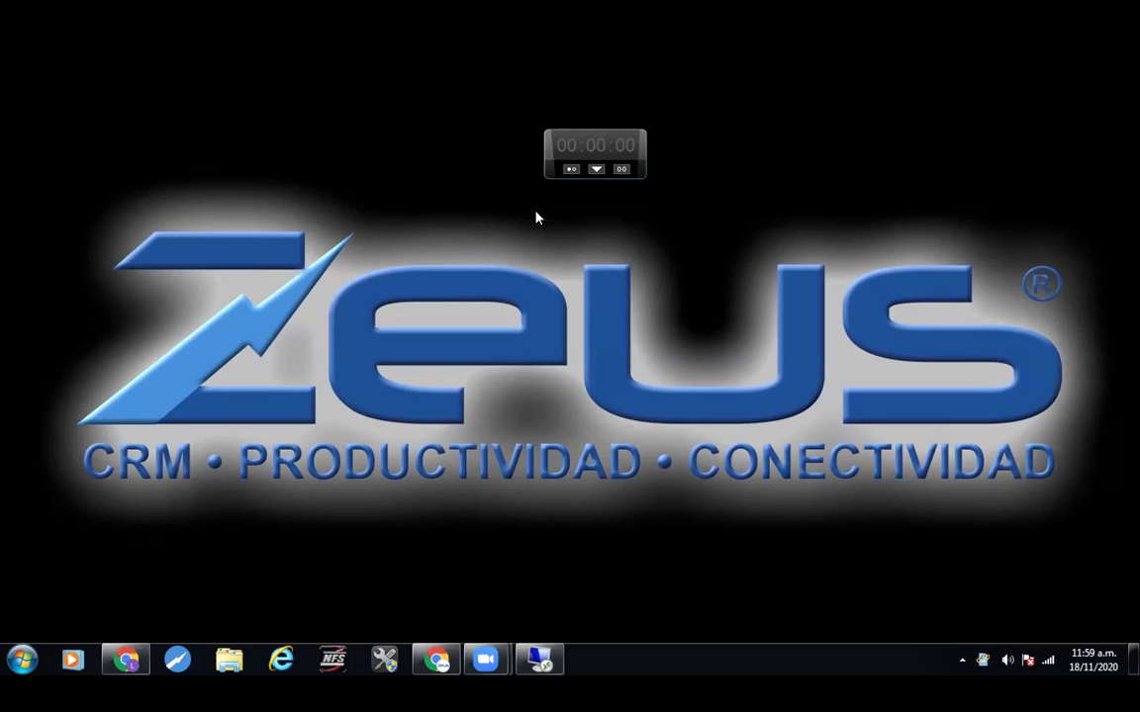
Switch to the remote desktop, hide Chrome, and close the Cliente record and CRM window
{"action": "left_click", "coordinate": [539, 659]}
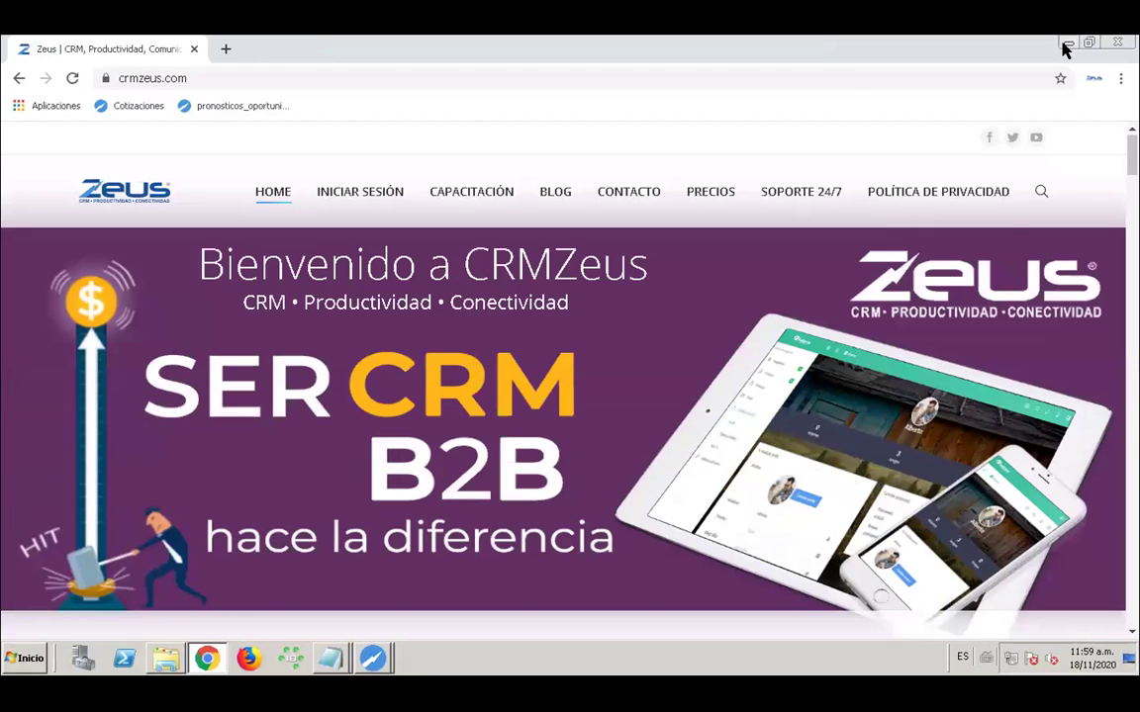
{"action": "left_click", "coordinate": [1067, 44]}
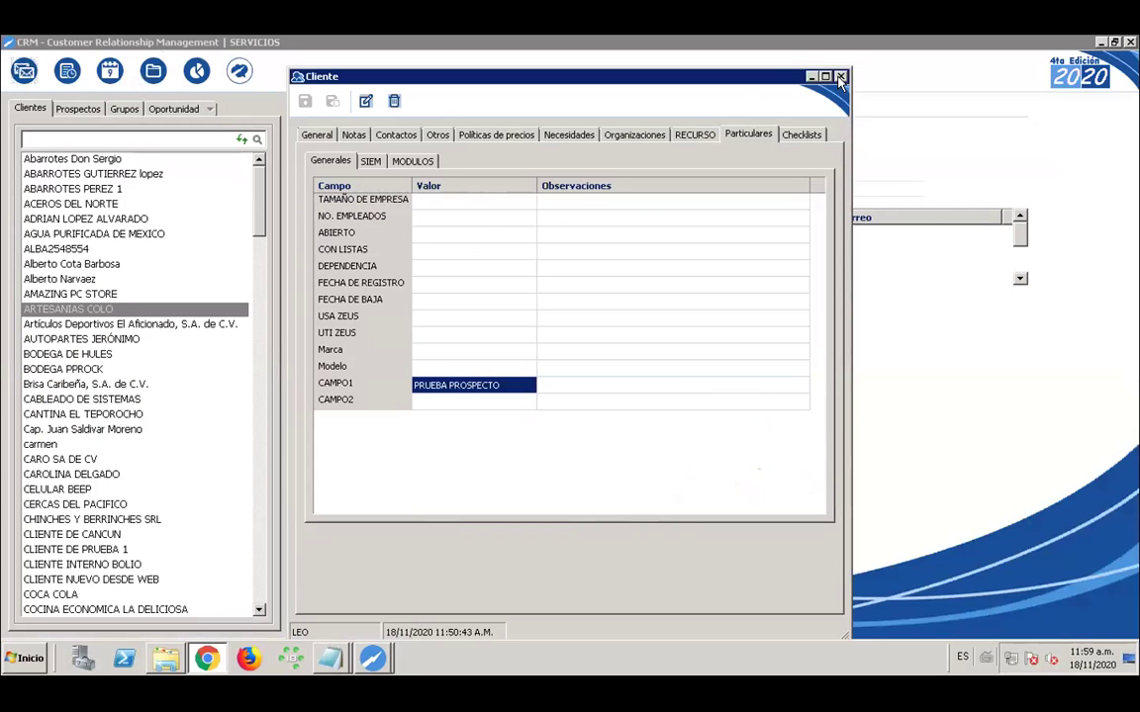
{"action": "left_click", "coordinate": [840, 77]}
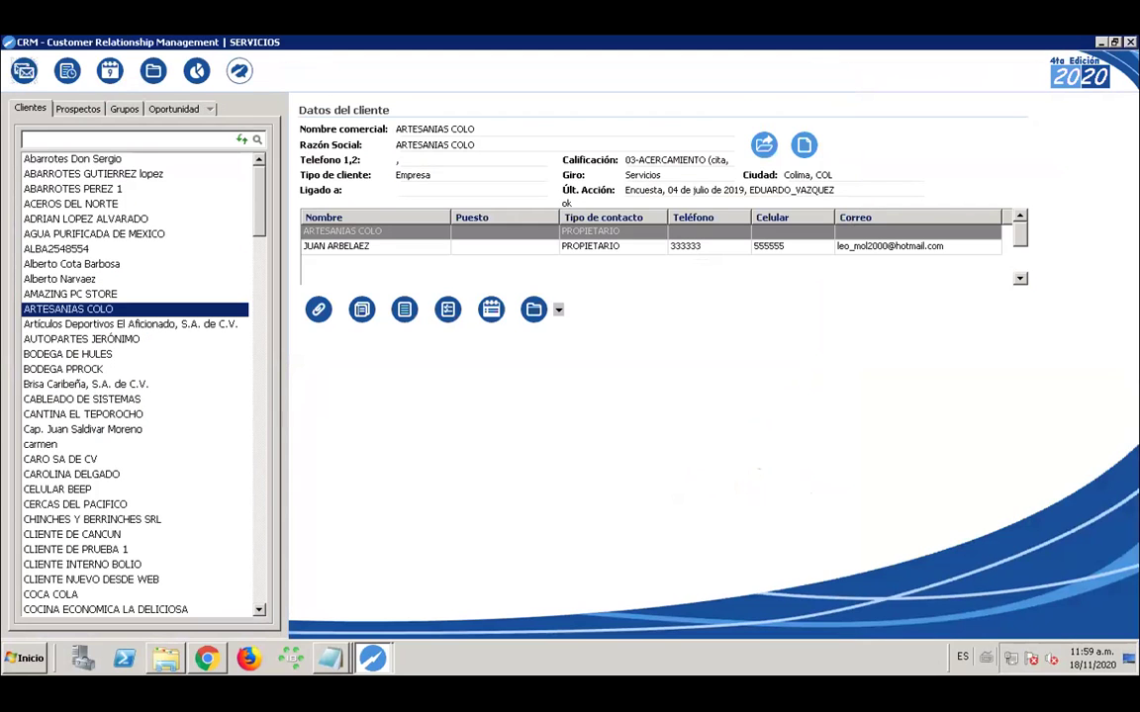
{"action": "left_click", "coordinate": [1130, 42]}
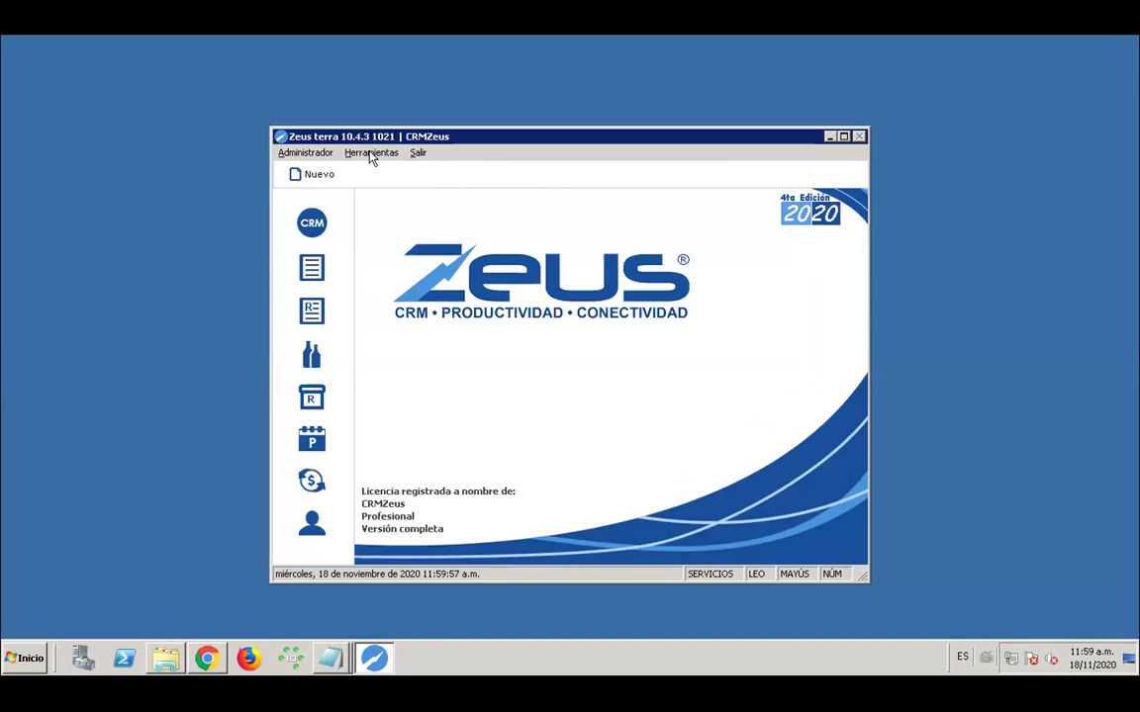
Open Campos particulares with the admin password and review the Cotizaciones folder's fields
{"action": "left_click", "coordinate": [372, 156]}
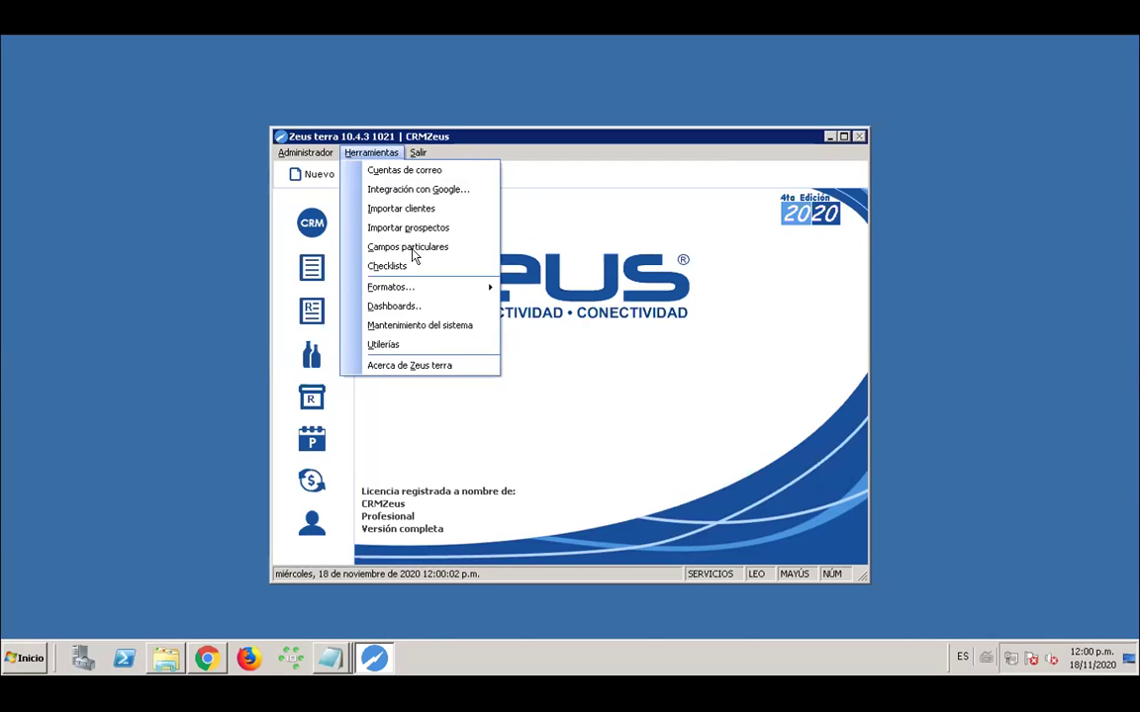
{"action": "left_click", "coordinate": [416, 189]}
{"action": "type", "text": "****"}
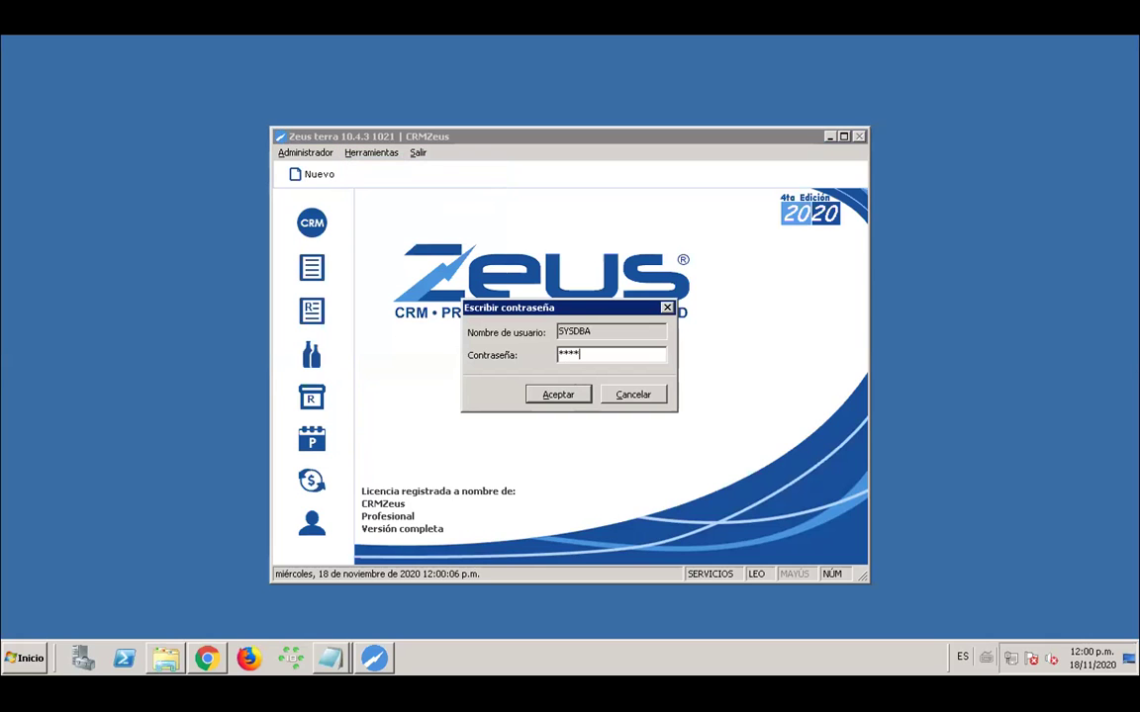
{"action": "type", "text": "erkey"}
{"action": "key", "text": "Return"}
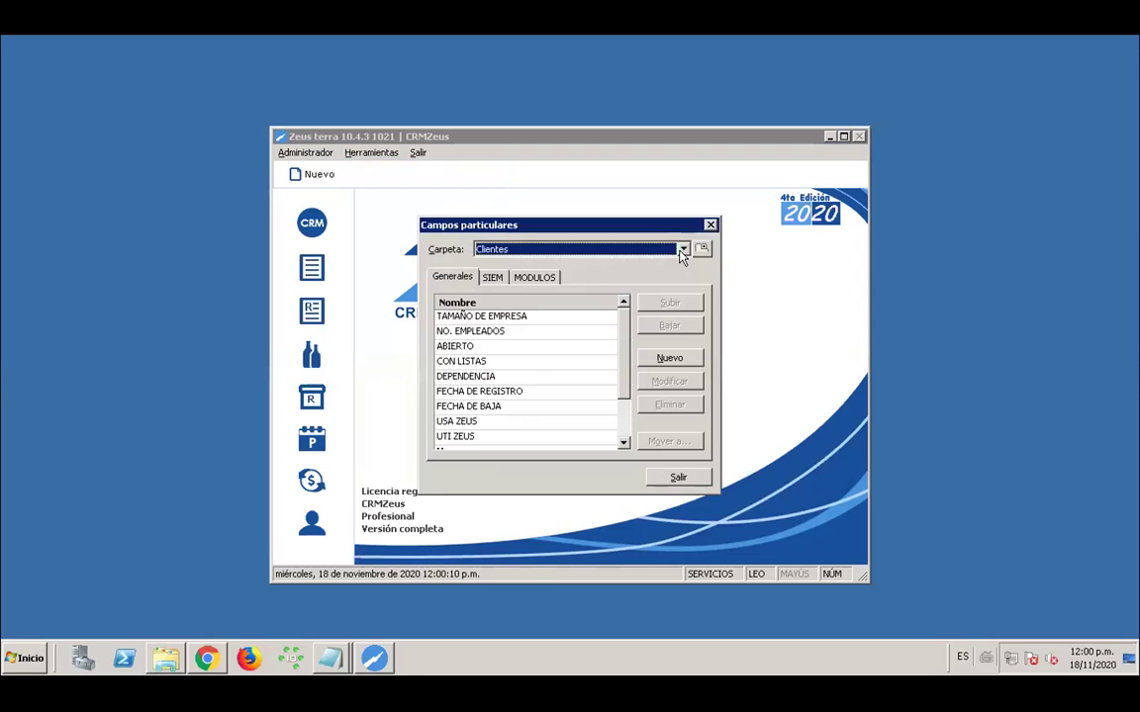
{"action": "left_click", "coordinate": [682, 252]}
{"action": "left_click", "coordinate": [508, 298]}
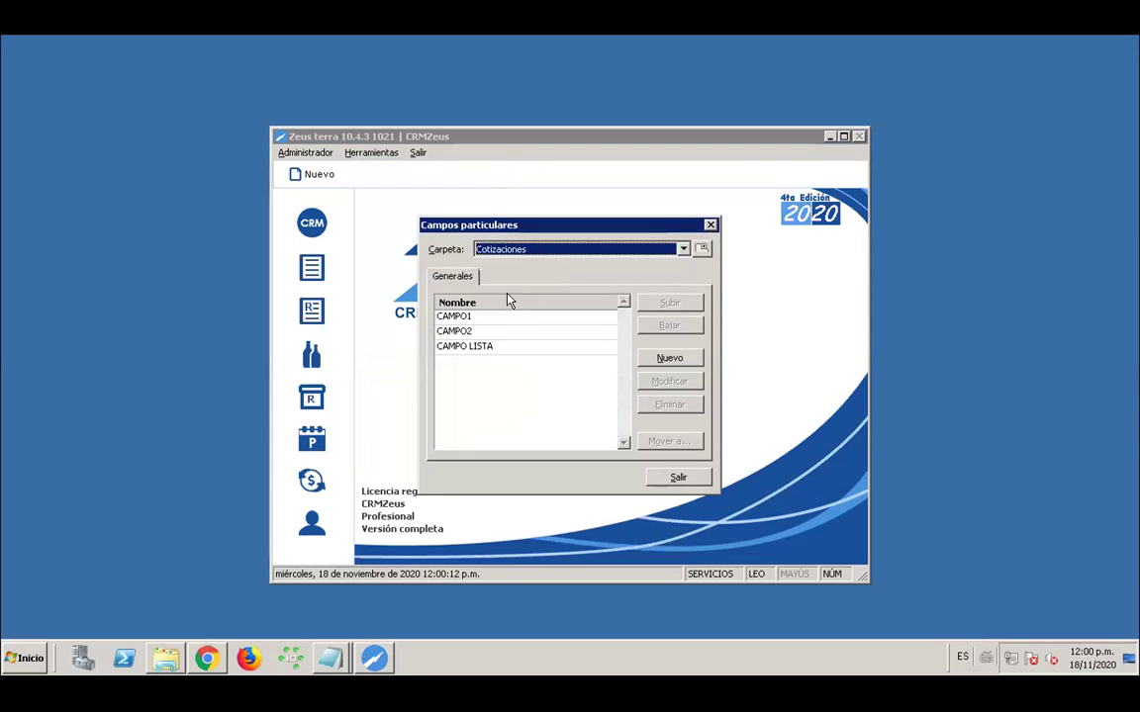
{"action": "key", "text": "Tab"}
{"action": "key", "text": "Down"}
{"action": "key", "text": "Down"}
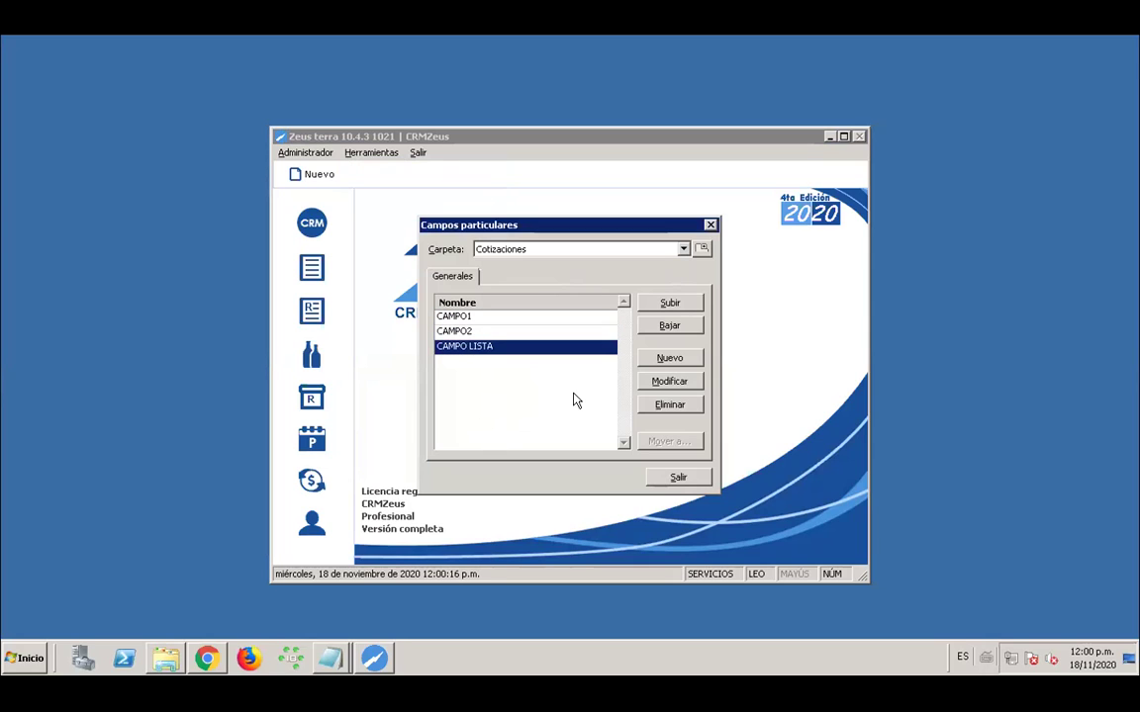
Start a new quote field labelled CAMPO COTIZACIÓN
{"action": "left_click", "coordinate": [669, 358]}
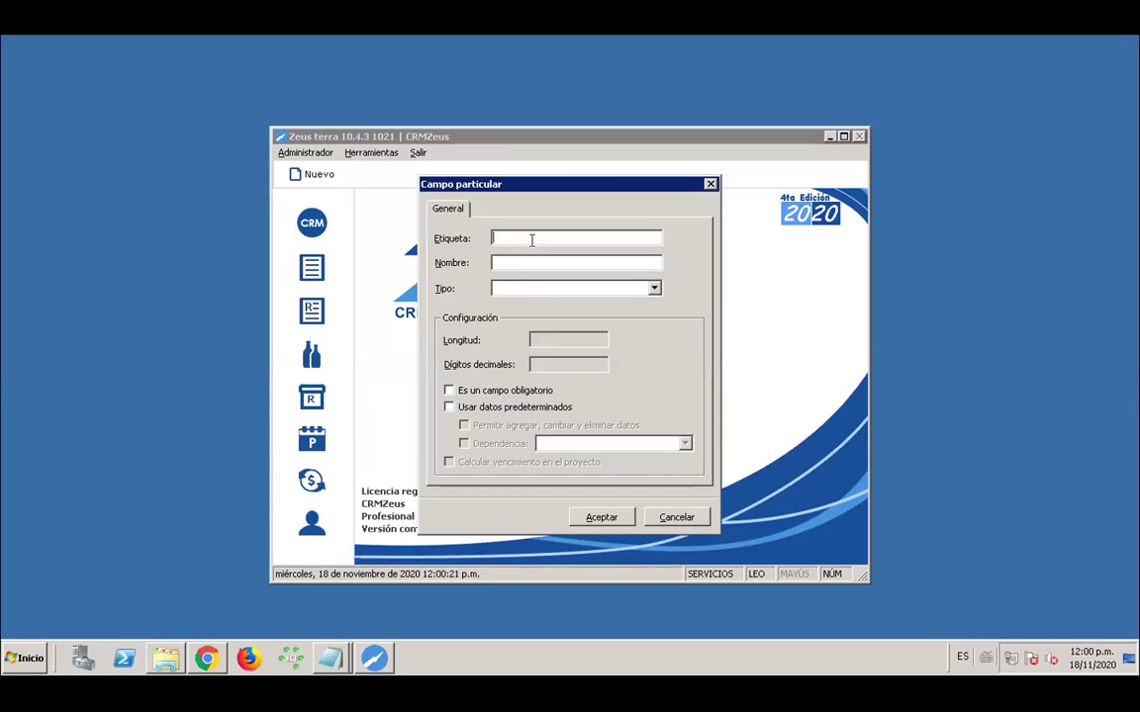
{"action": "type", "text": "C"}
{"action": "key", "text": "BackSpace"}
{"action": "key", "text": "Caps_Lock"}
{"action": "type", "text": "A"}
{"action": "key", "text": "BackSpace"}
{"action": "type", "text": "CAMPO COTIZACIÒN"}
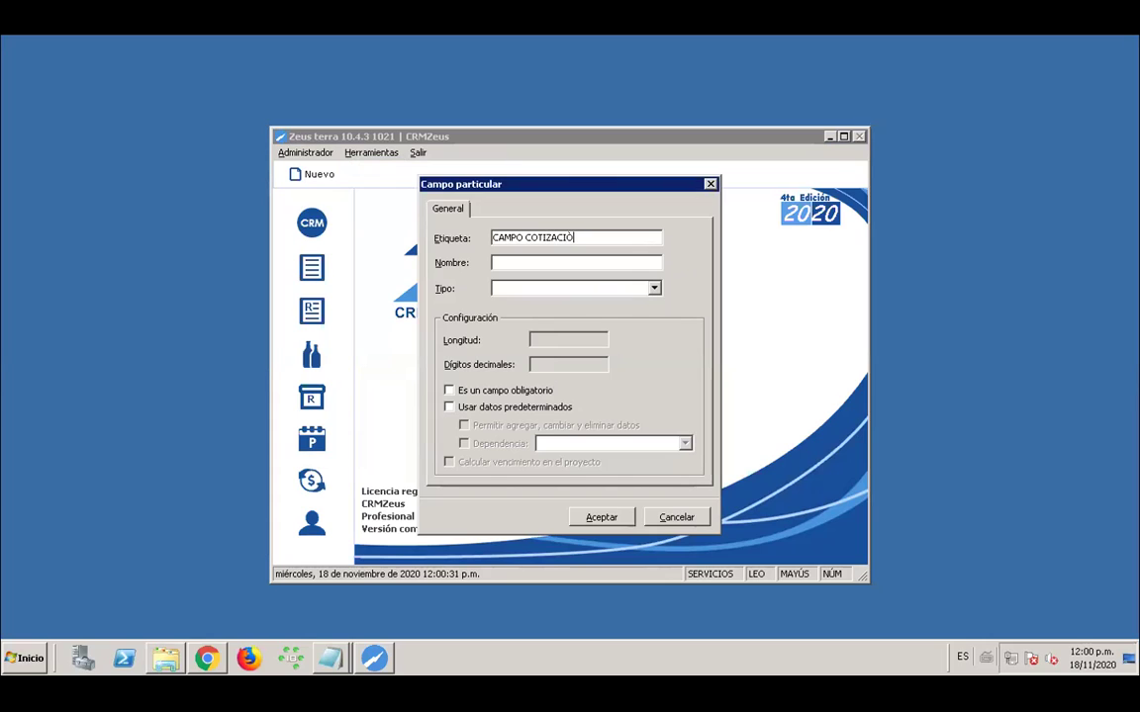
{"action": "key", "text": "BackSpace"}
{"action": "key", "text": "BackSpace"}
{"action": "type", "text": "ÓN"}
Name the field CAMPO_COTIZACION, set its type to Fecha, and accept it
{"action": "left_click", "coordinate": [550, 262]}
{"action": "type", "text": "CAMPO_COTIZACION"}
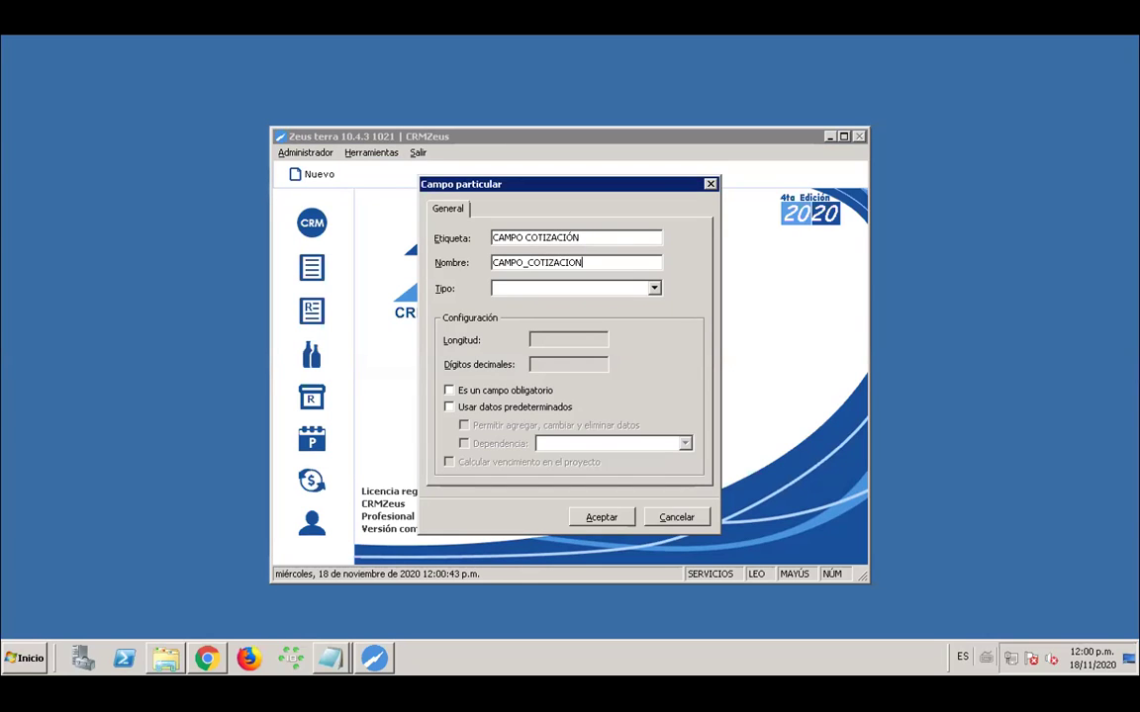
{"action": "left_click", "coordinate": [631, 290]}
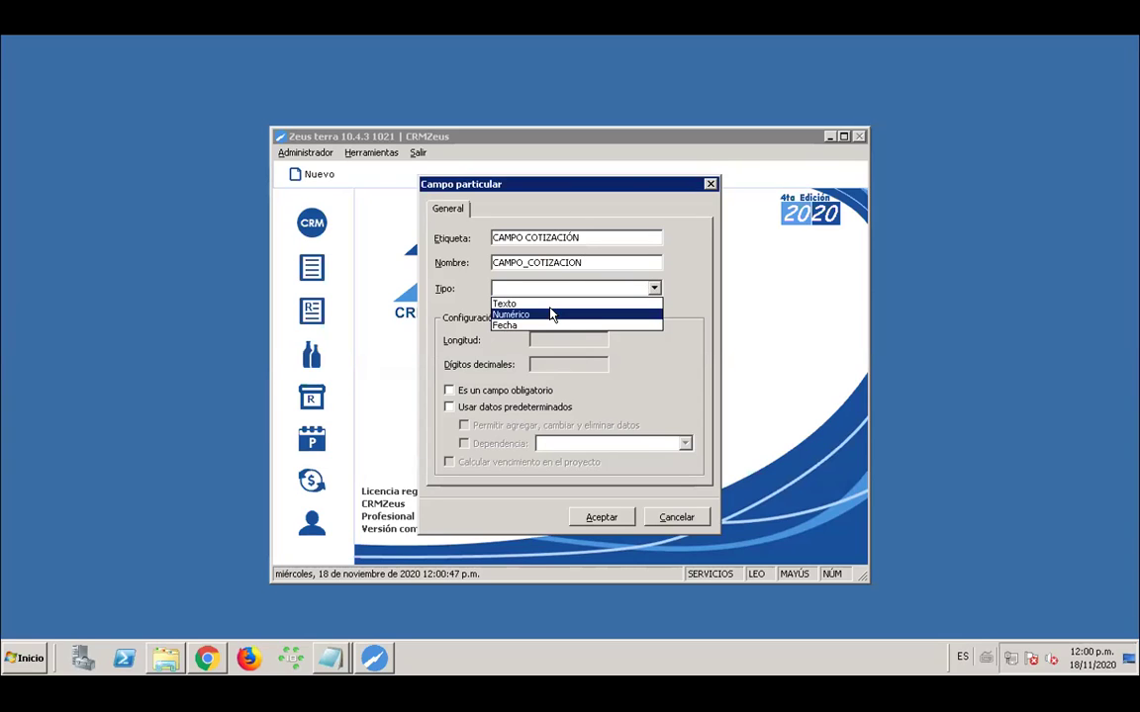
{"action": "left_click", "coordinate": [503, 325]}
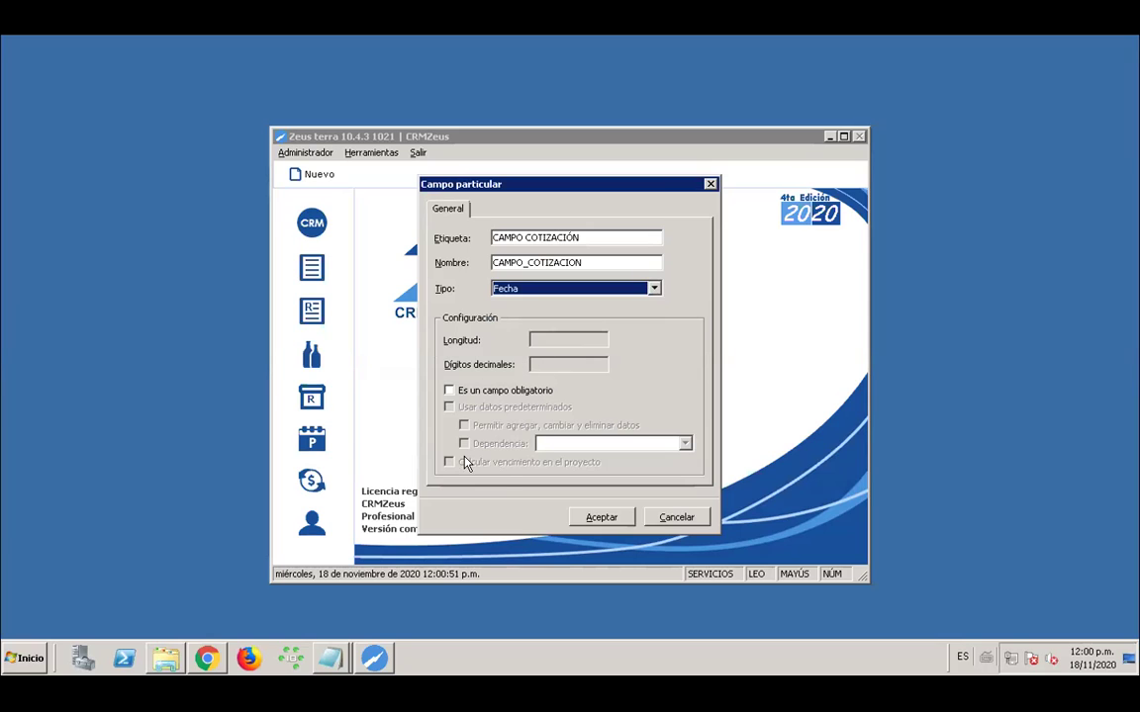
{"action": "left_click", "coordinate": [601, 515]}
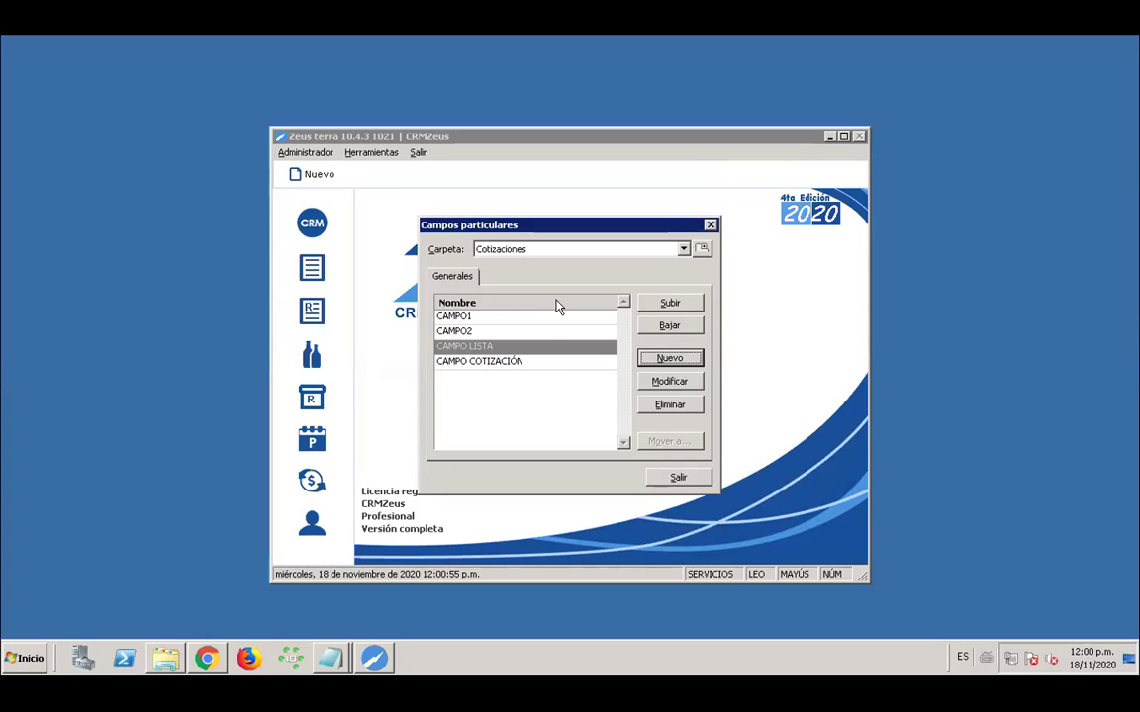
In the Cotizaciones - Partidas folder, start a new field labelled CAMPO PARTIDAS
{"action": "left_click", "coordinate": [683, 251]}
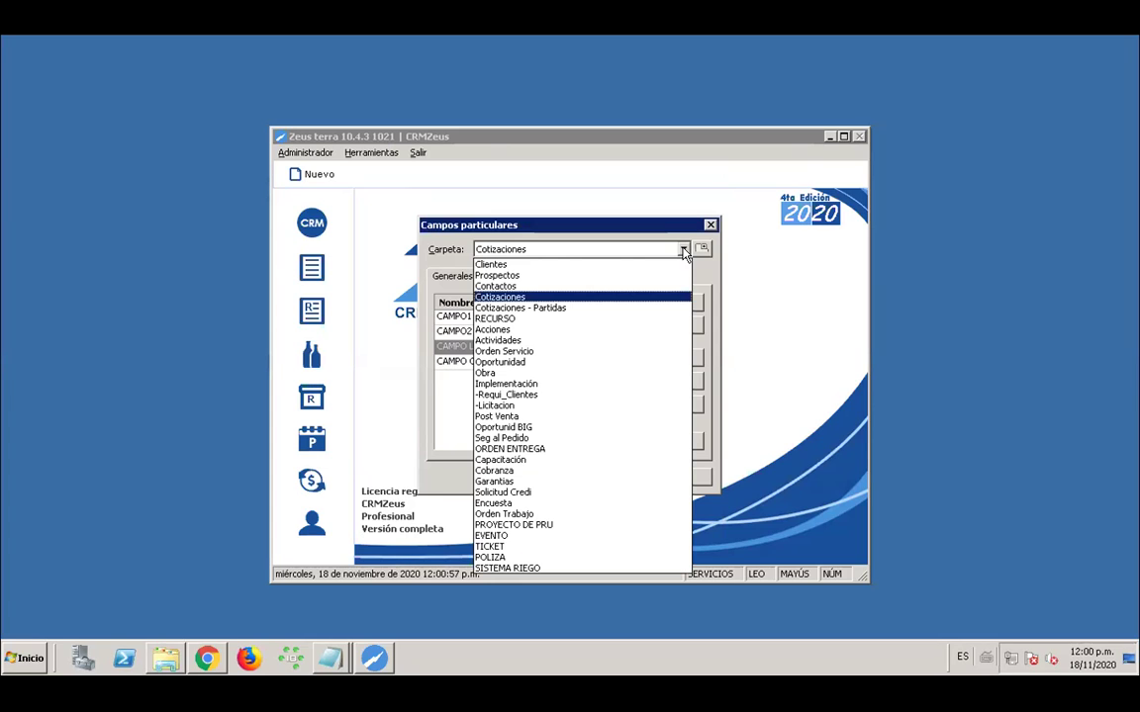
{"action": "left_click", "coordinate": [584, 313]}
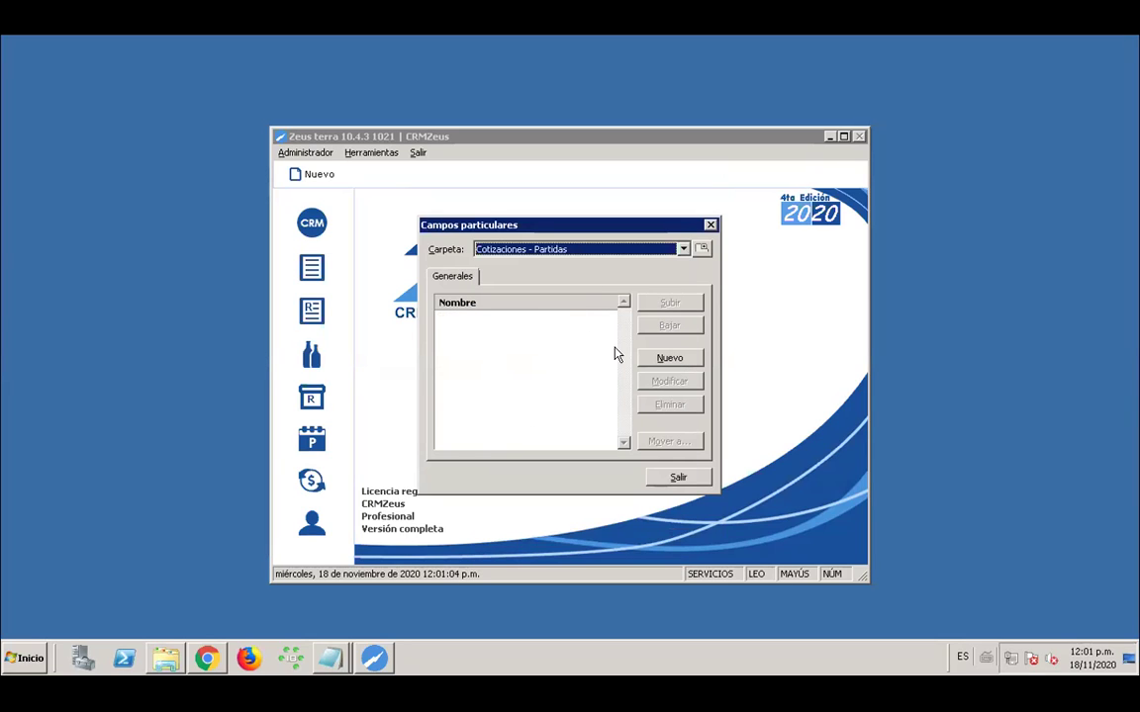
{"action": "left_click", "coordinate": [664, 358]}
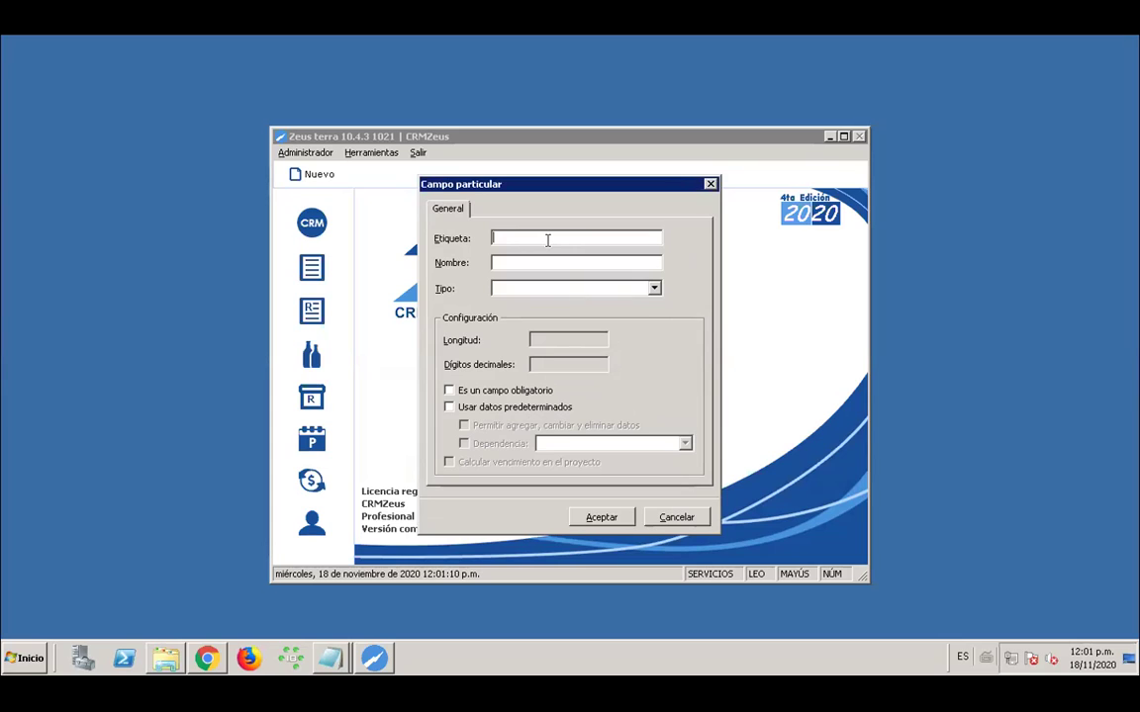
{"action": "type", "text": "CAMPO A"}
{"action": "key", "text": "BackSpace"}
{"action": "type", "text": "PARTIDAS"}
Name the field CAMPO_PARTIDAS with type Texto, save it, and exit the setup
{"action": "left_click", "coordinate": [555, 260]}
{"action": "type", "text": "CAMPO_PART"}
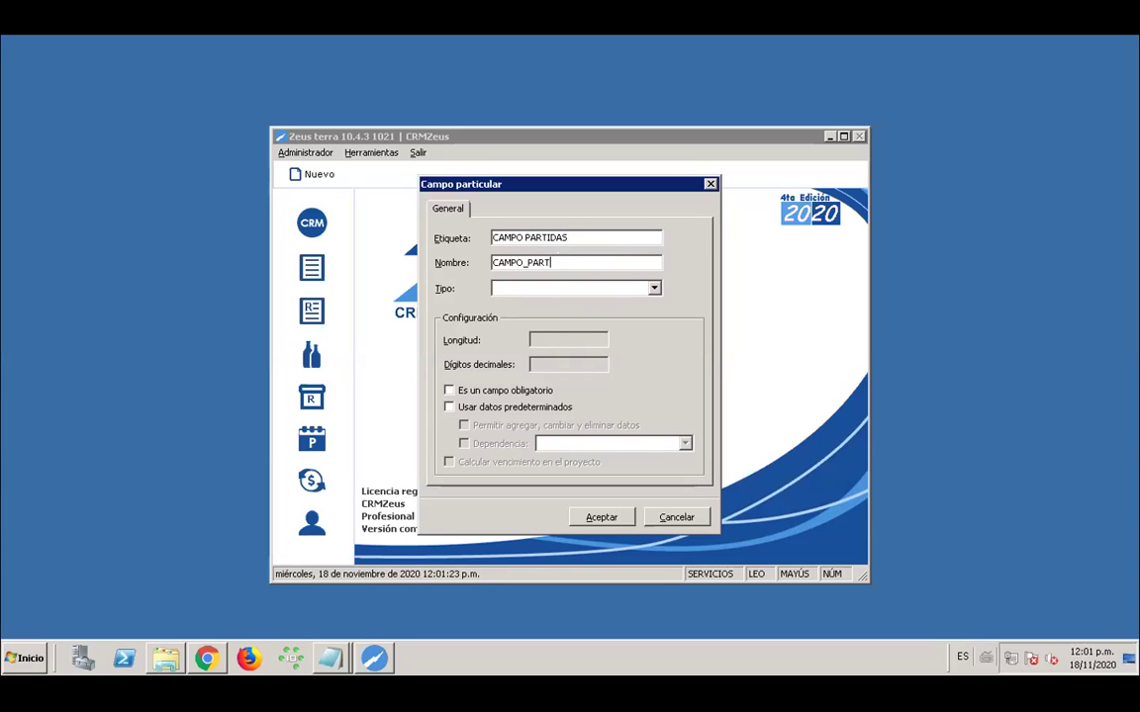
{"action": "type", "text": "IDAS"}
{"action": "double_click", "coordinate": [534, 264]}
{"action": "left_click", "coordinate": [521, 264]}
{"action": "left_click", "coordinate": [654, 289]}
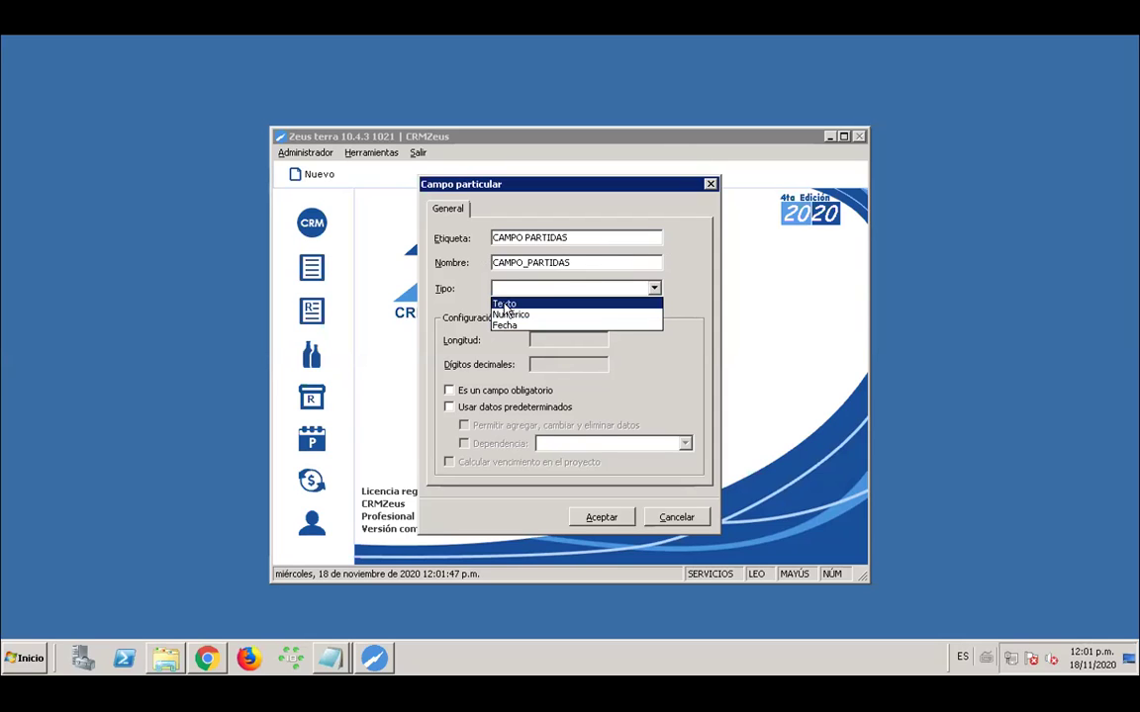
{"action": "left_click", "coordinate": [505, 305]}
{"action": "left_click", "coordinate": [585, 521]}
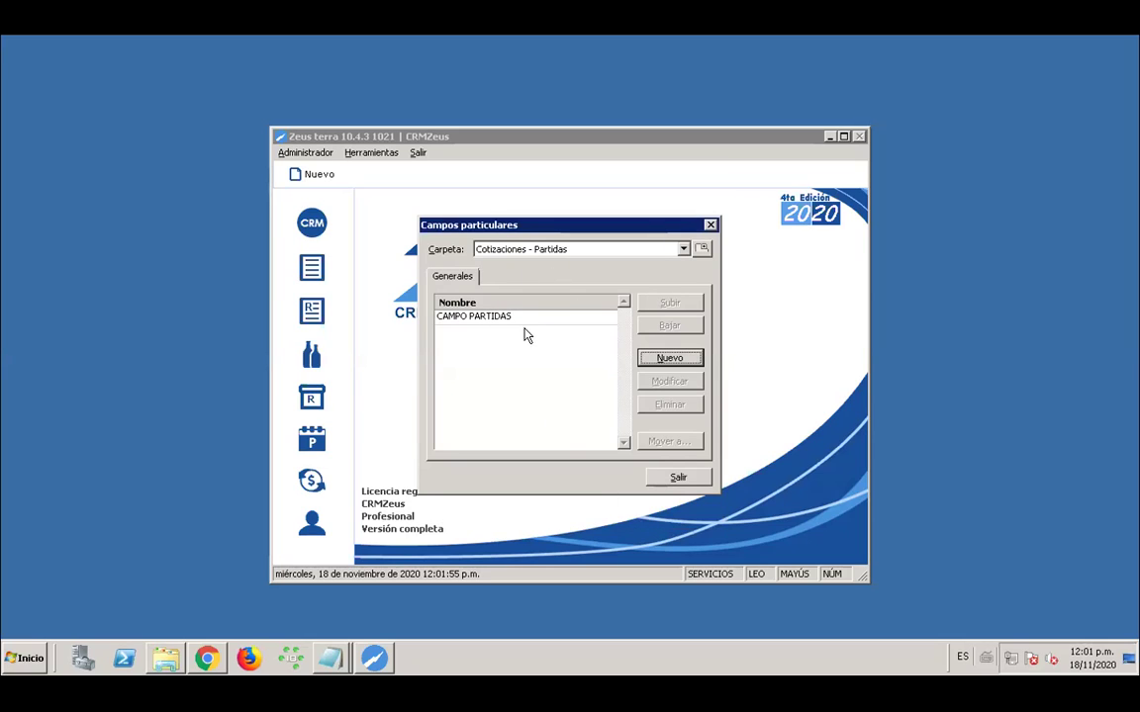
{"action": "left_click", "coordinate": [678, 477]}
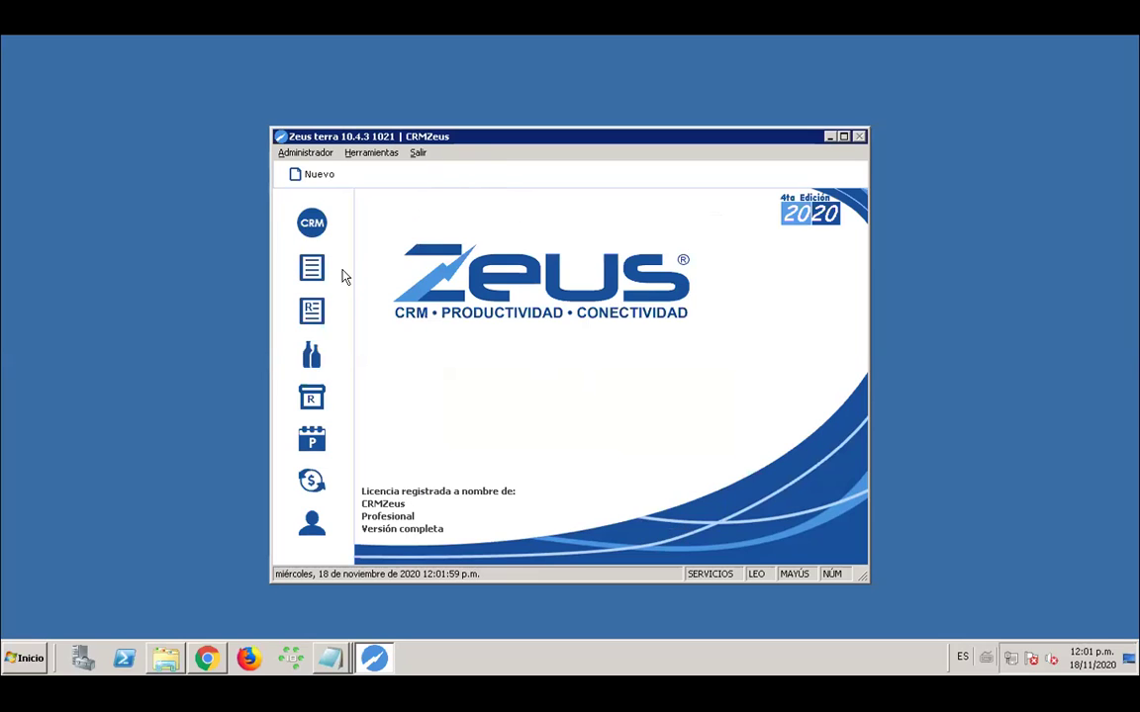
Open the 30,284.00 quote from 18/11/2020 and view its Particulares with CAMPO COTIZACIÓN
{"action": "left_click", "coordinate": [312, 271]}
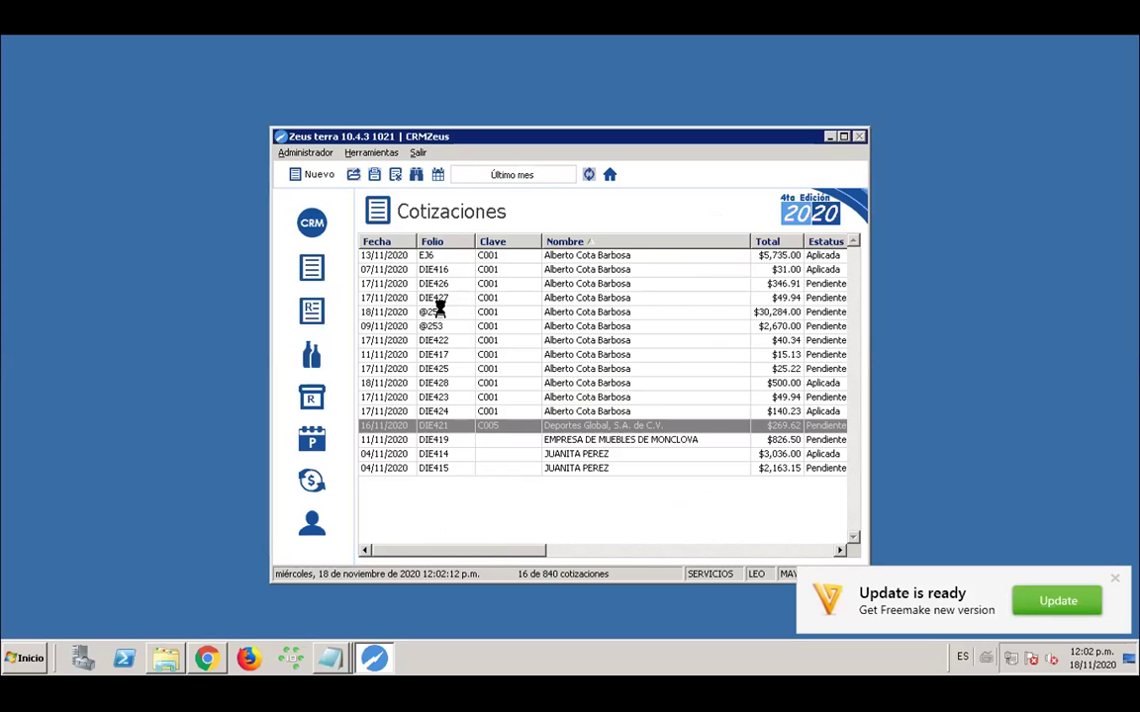
{"action": "left_click", "coordinate": [438, 312]}
{"action": "double_click", "coordinate": [487, 313]}
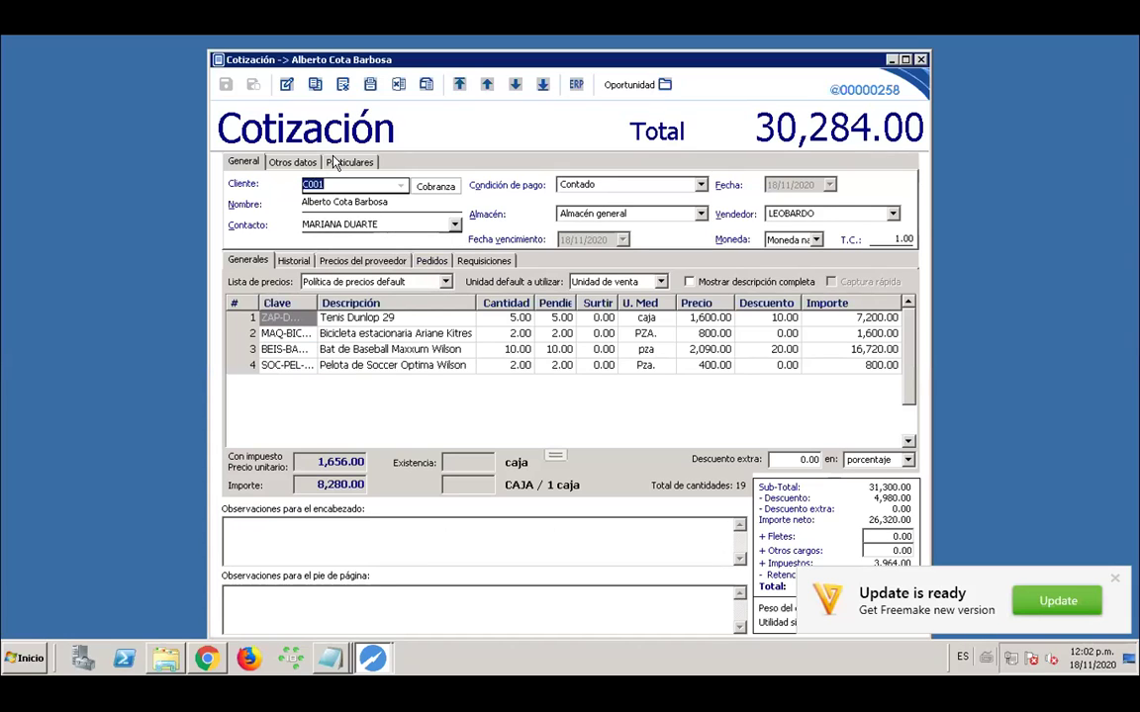
{"action": "left_click", "coordinate": [363, 166]}
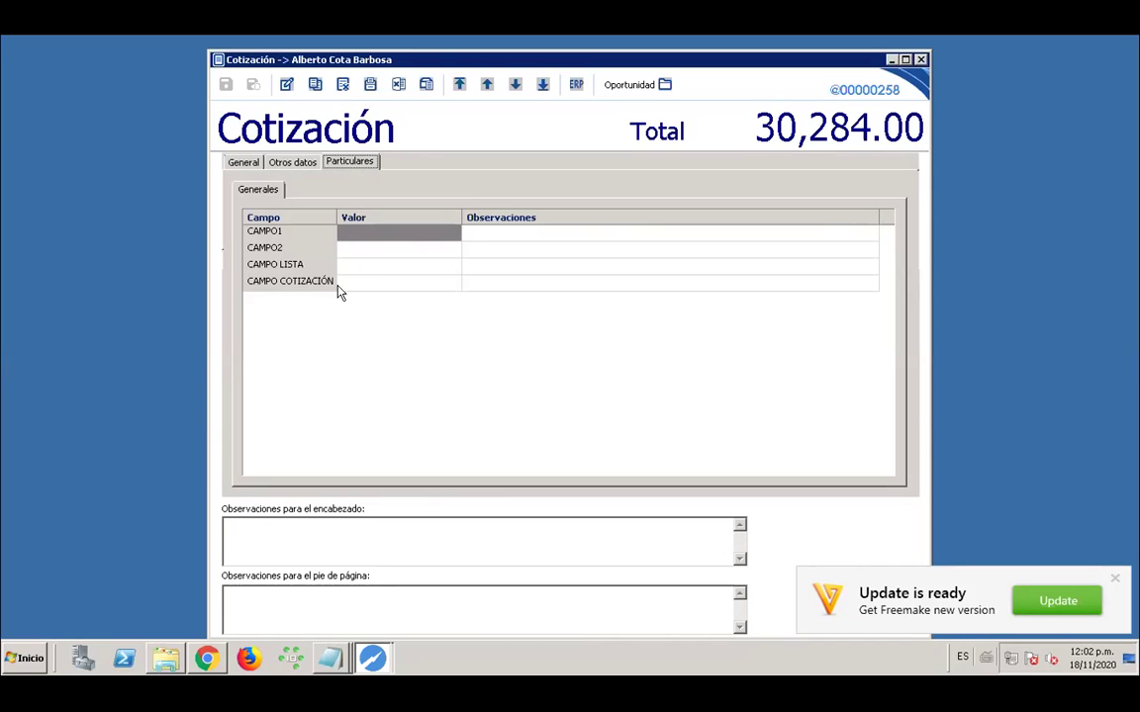
Set the quote's CAMPO COTIZACIÓN to 20/11/2020, then return to its General line items
{"action": "left_click", "coordinate": [287, 86]}
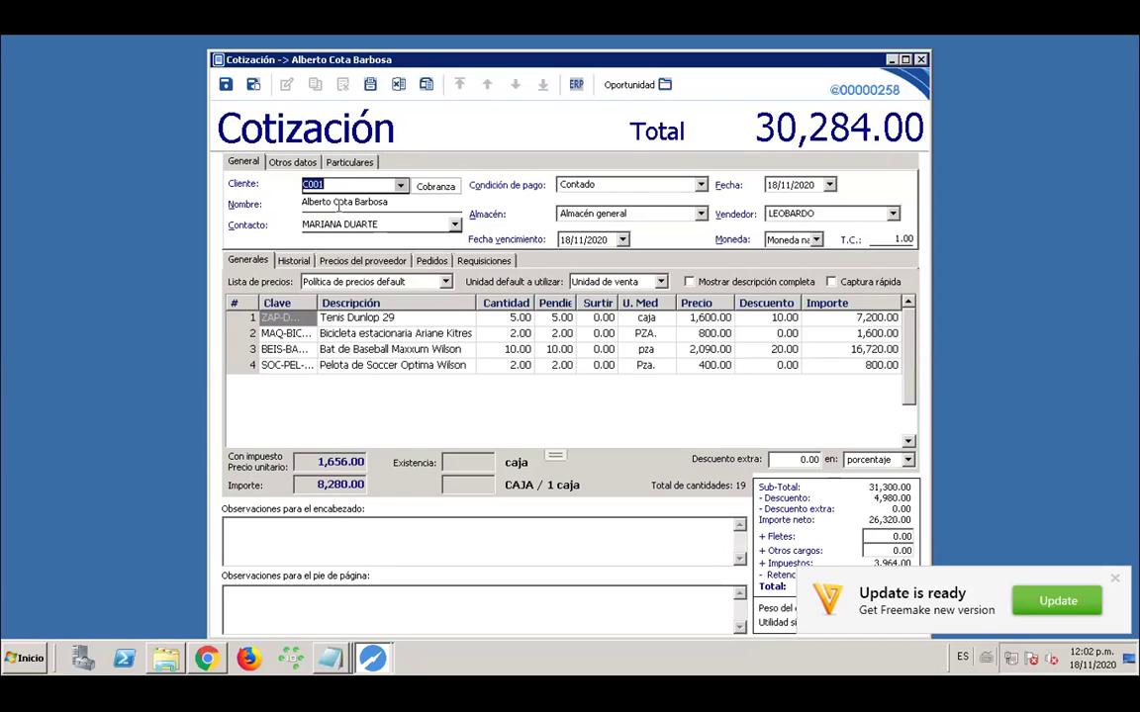
{"action": "left_click", "coordinate": [298, 164]}
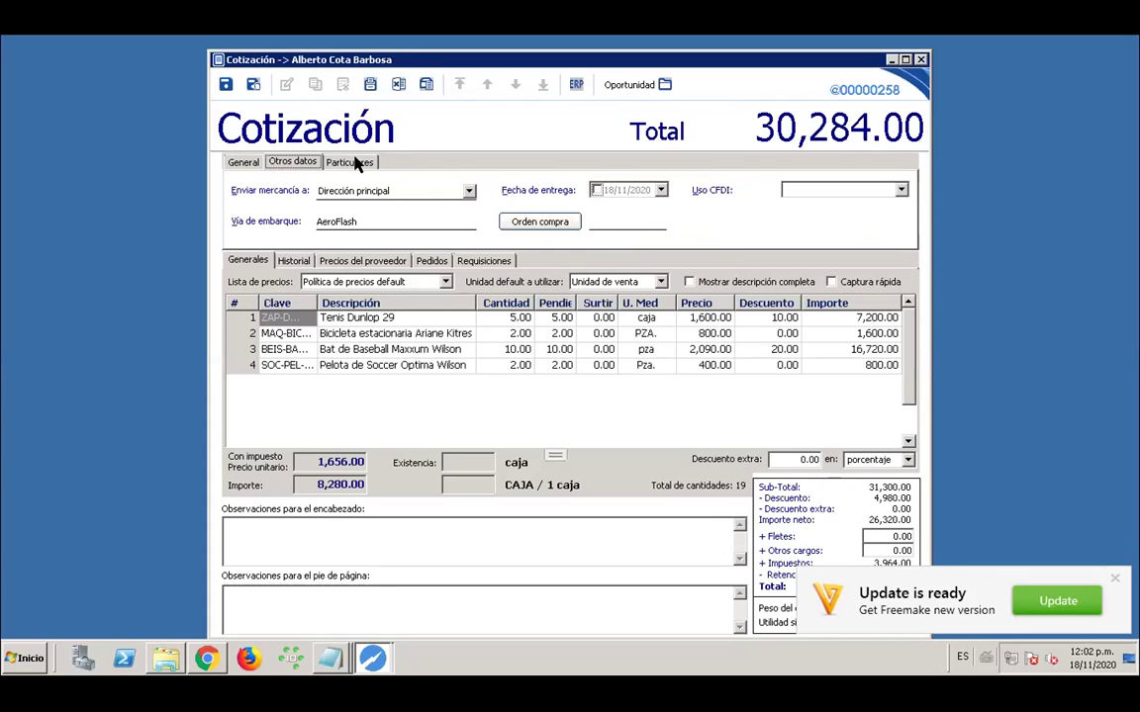
{"action": "left_click", "coordinate": [358, 162]}
{"action": "left_click", "coordinate": [371, 286]}
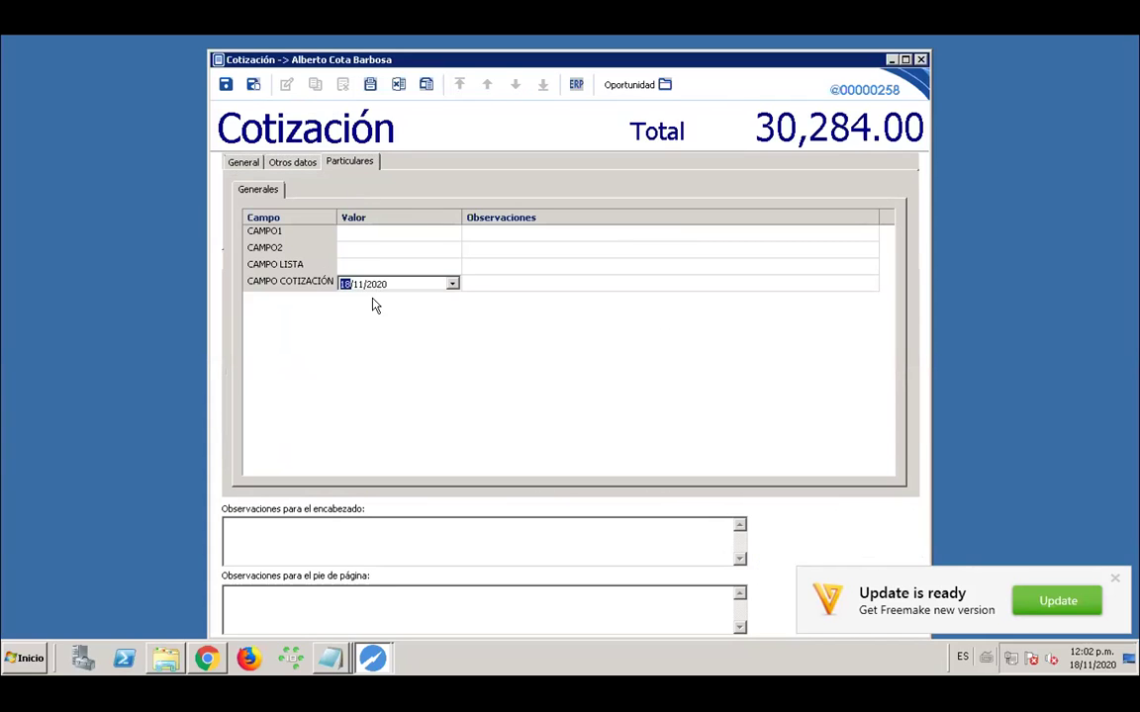
{"action": "left_click", "coordinate": [451, 285]}
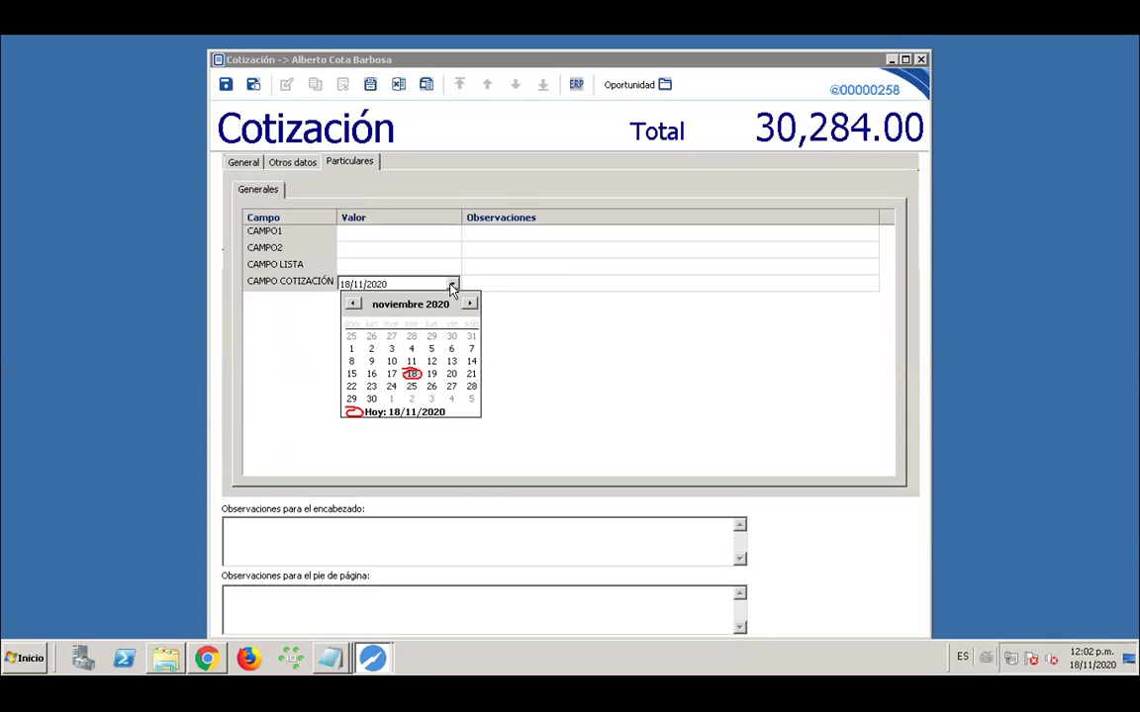
{"action": "left_click", "coordinate": [451, 374]}
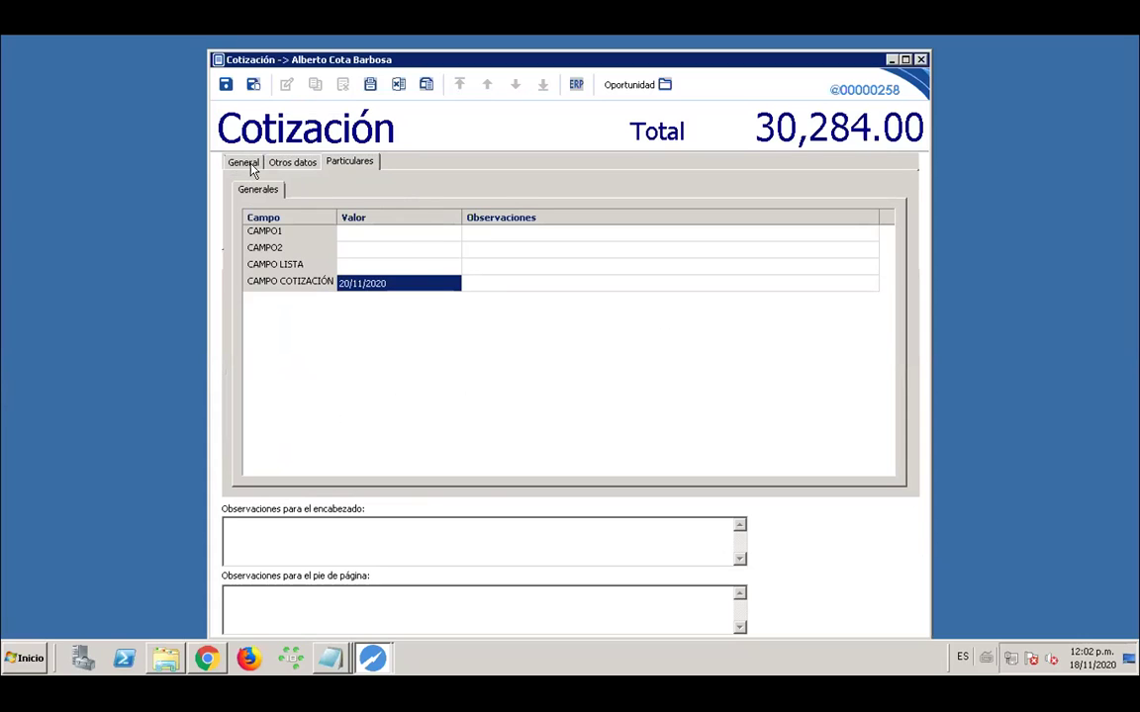
{"action": "left_click", "coordinate": [250, 165]}
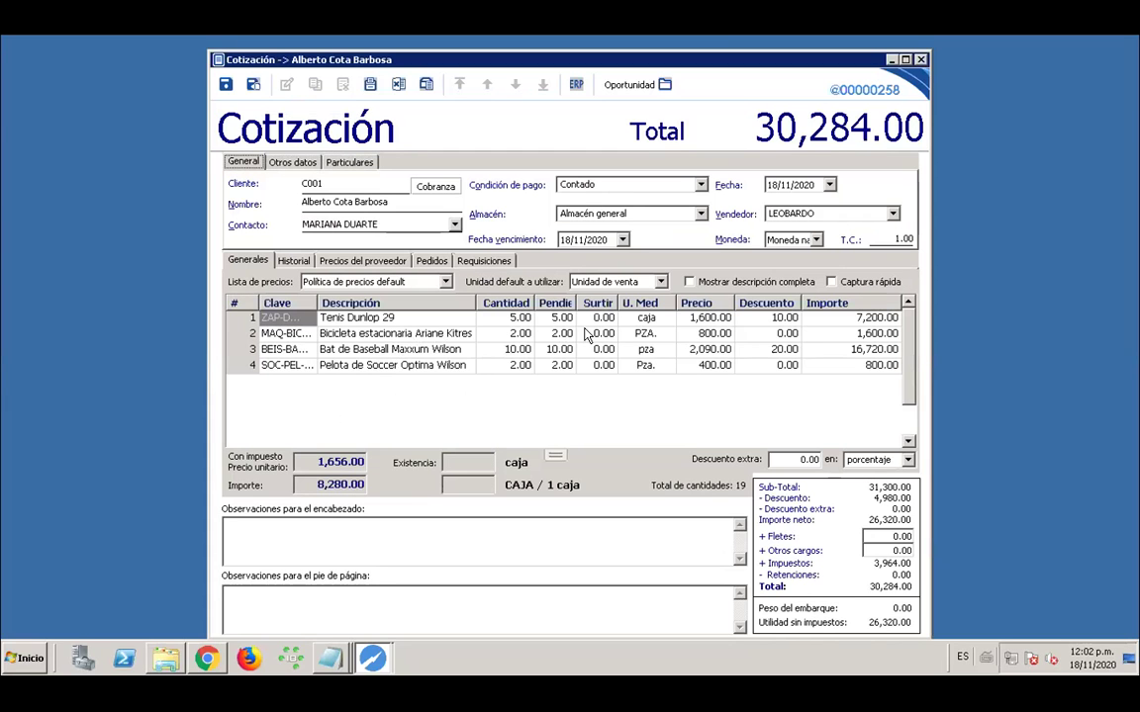
{"action": "left_click", "coordinate": [451, 323]}
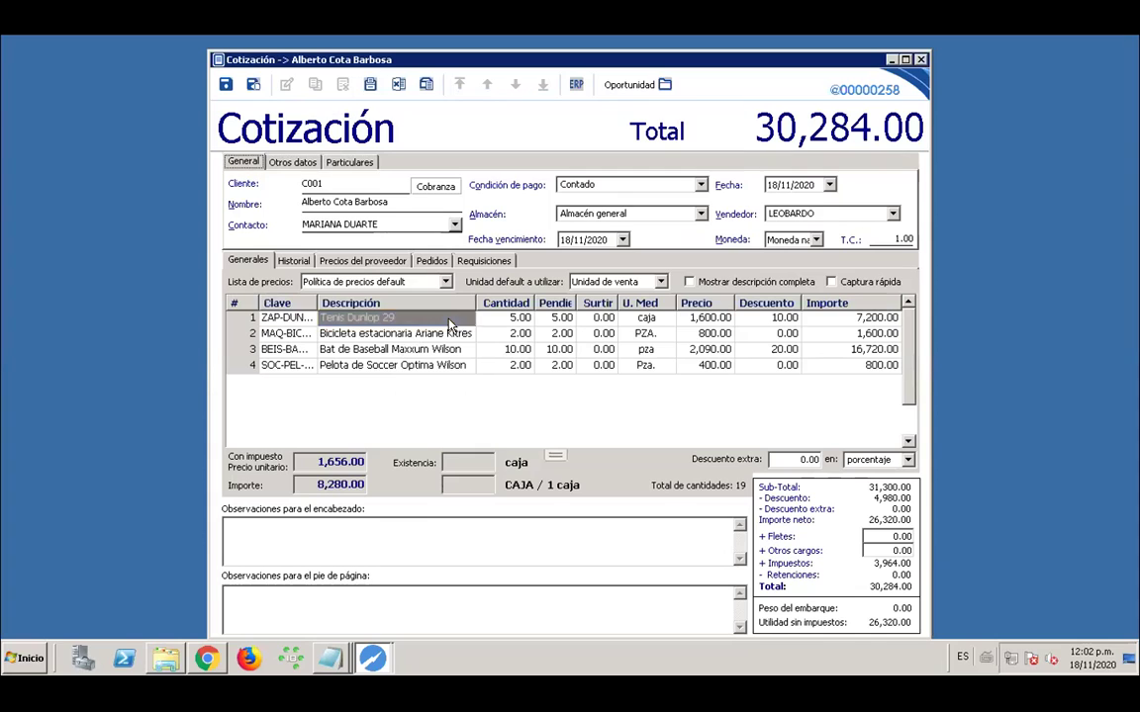
Set CAMPO PARTIDAS to FREE for the Tenis Dunlop 29 line item
{"action": "right_click", "coordinate": [442, 323]}
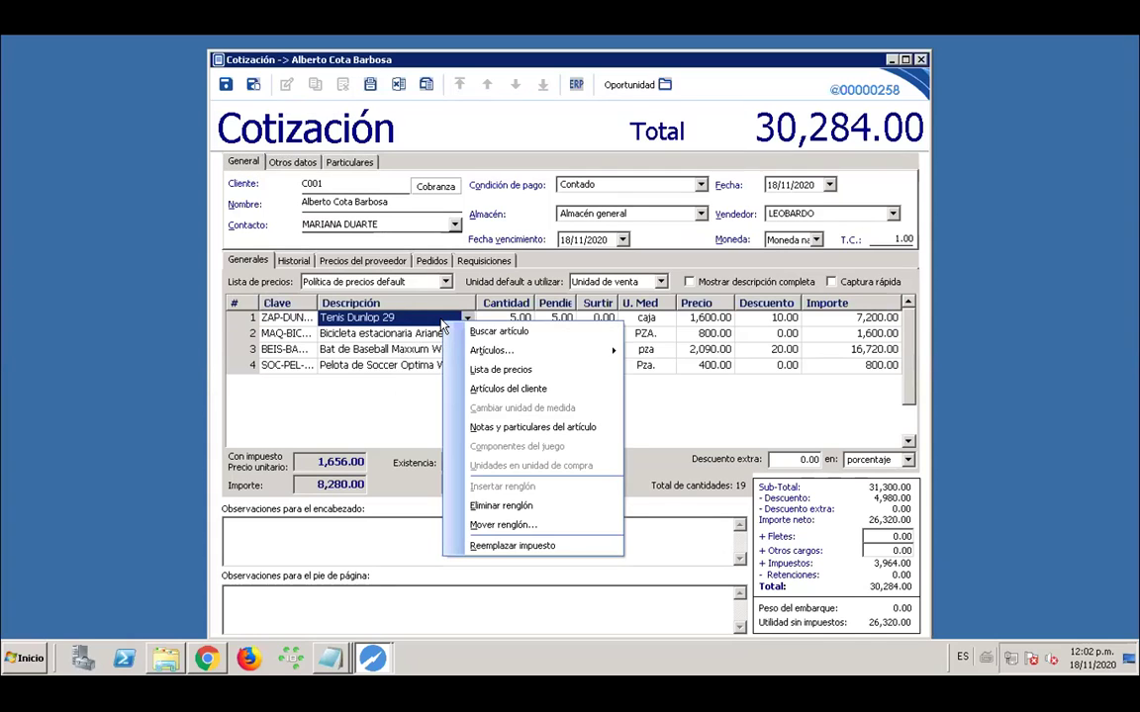
{"action": "left_click", "coordinate": [521, 427]}
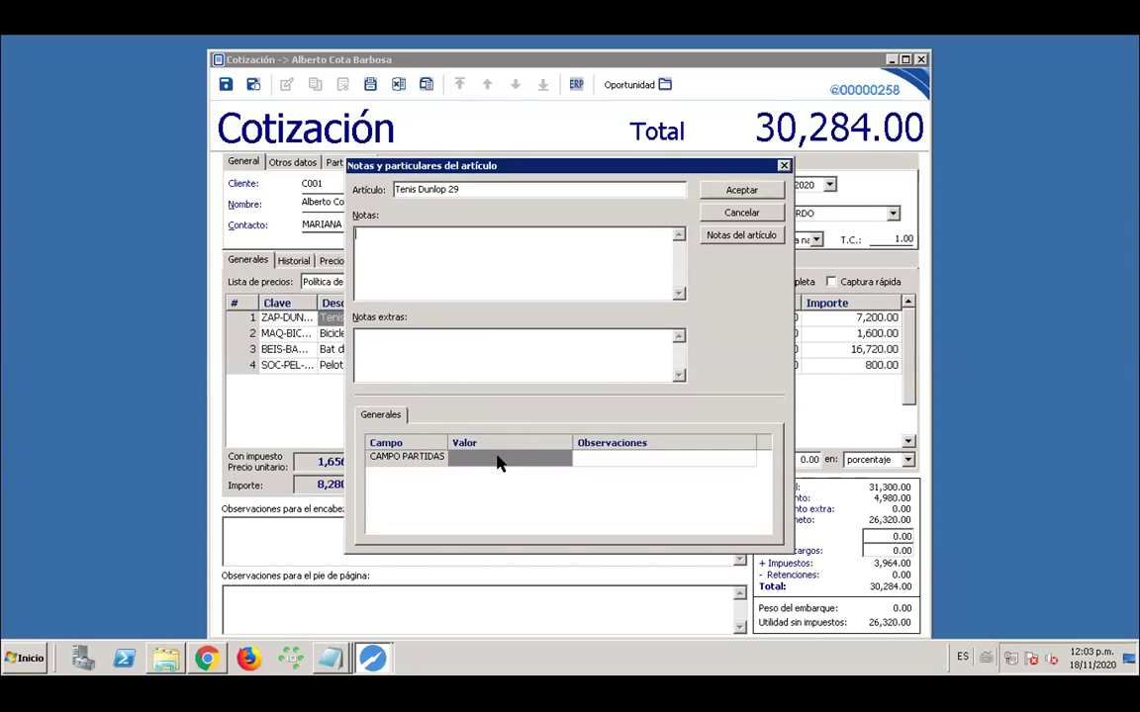
{"action": "left_click", "coordinate": [499, 465]}
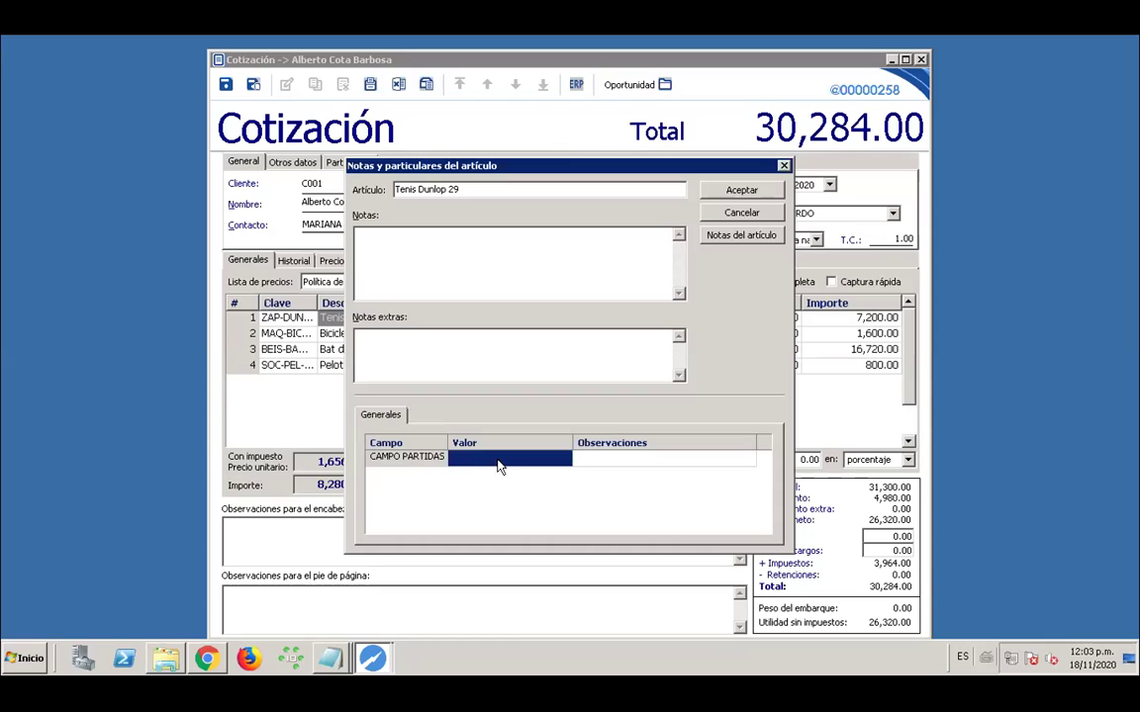
{"action": "left_click", "coordinate": [515, 459]}
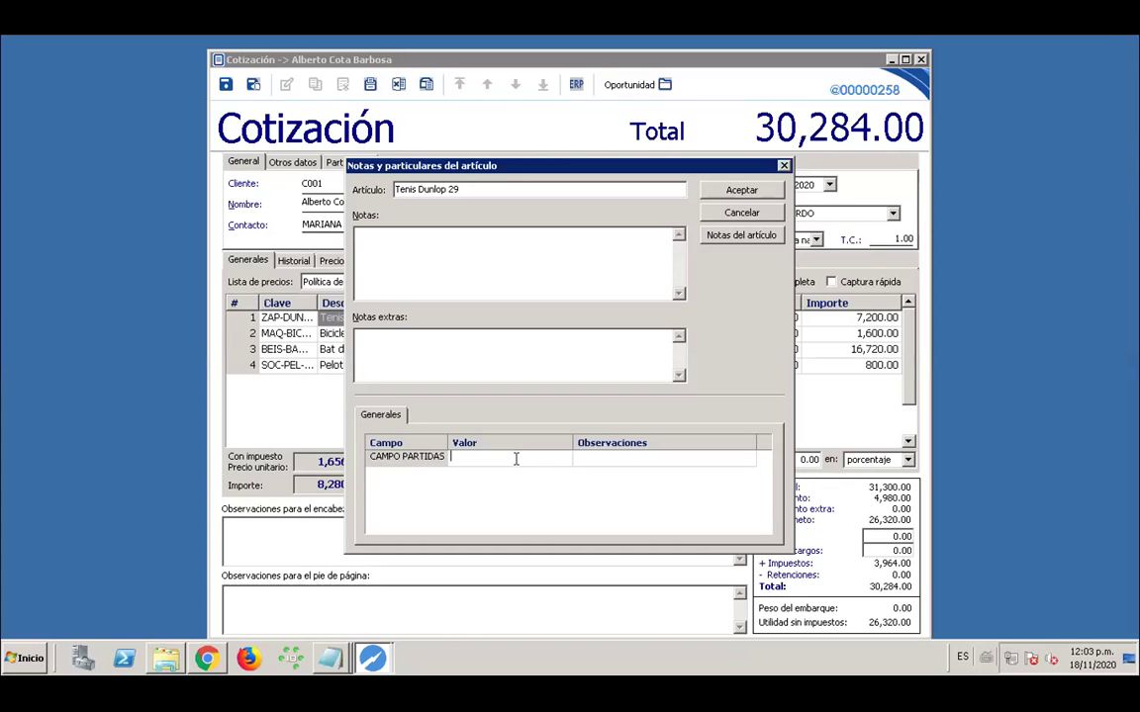
{"action": "type", "text": "FREE"}
{"action": "left_click", "coordinate": [740, 194]}
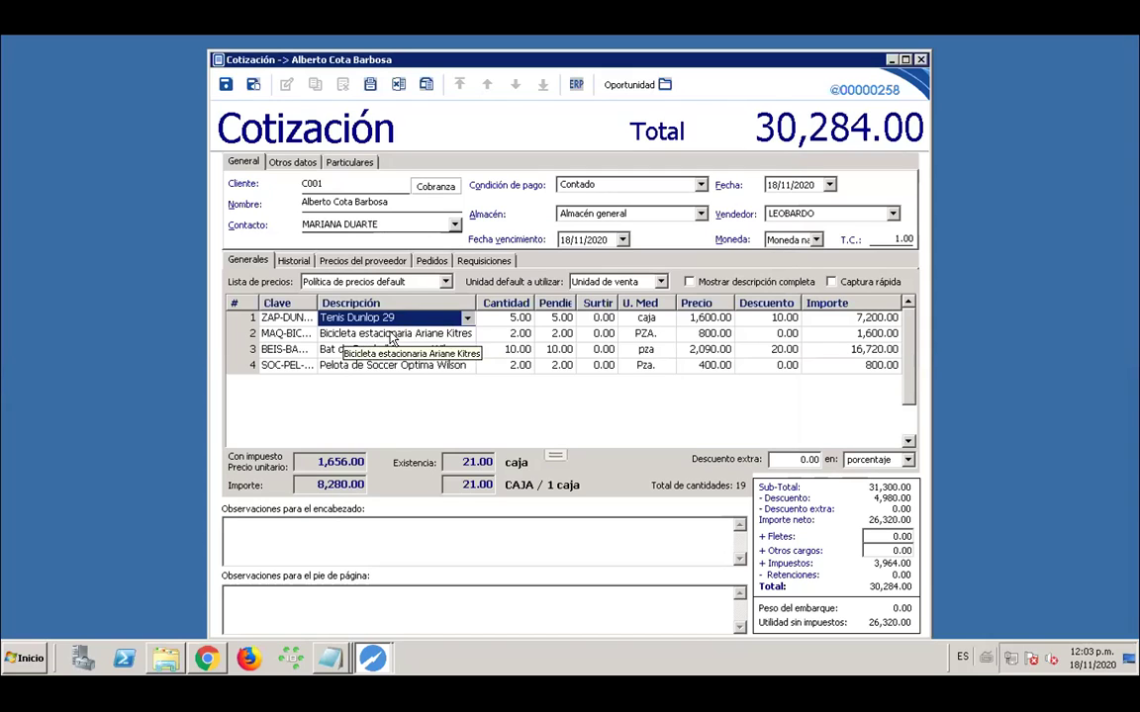
Check the Bicicleta estacionaria line item's CAMPO PARTIDAS value without changing it
{"action": "left_click", "coordinate": [392, 334]}
{"action": "right_click", "coordinate": [392, 337]}
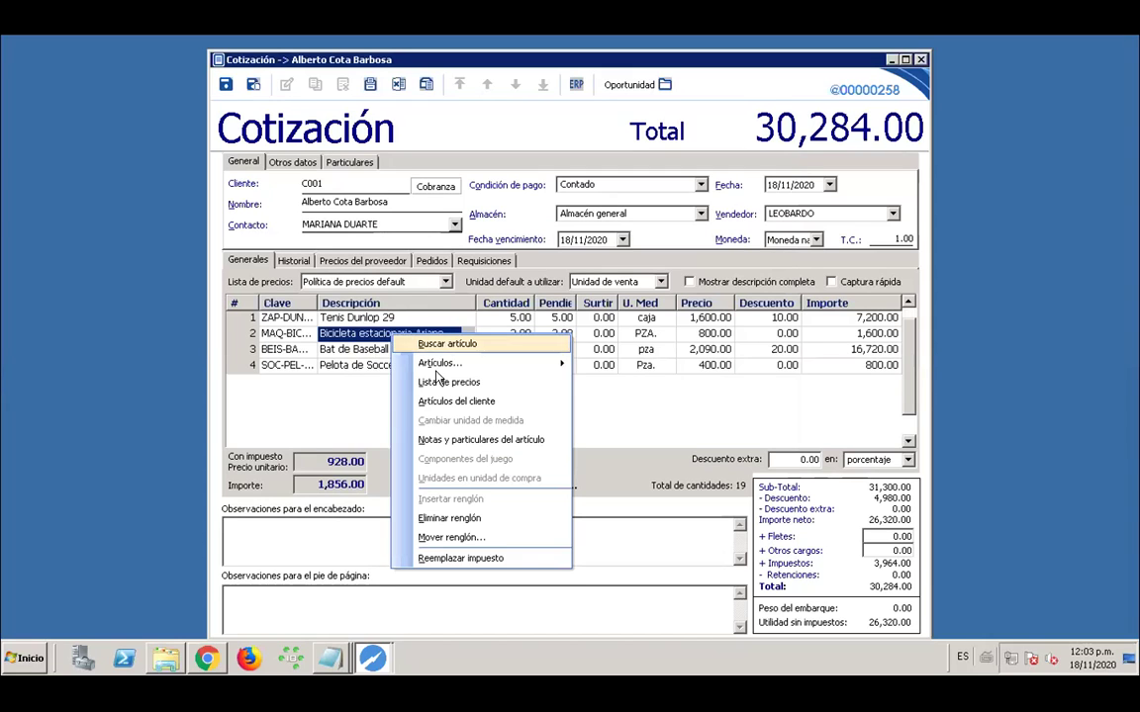
{"action": "left_click", "coordinate": [513, 442]}
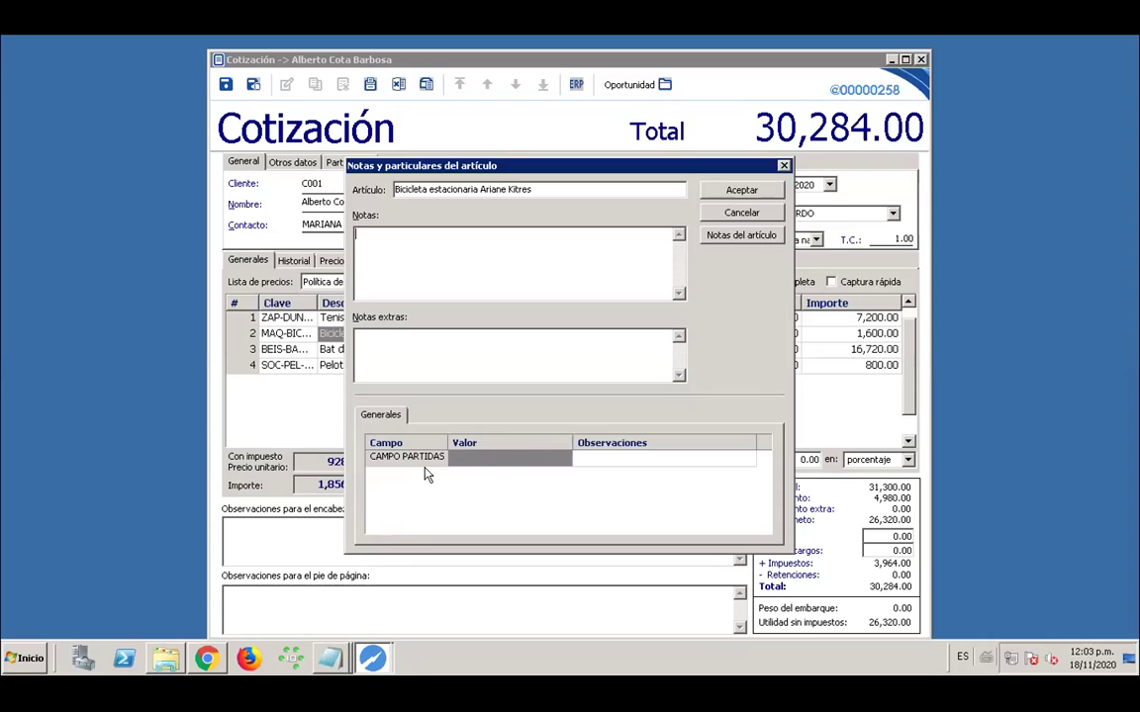
{"action": "left_click", "coordinate": [505, 461]}
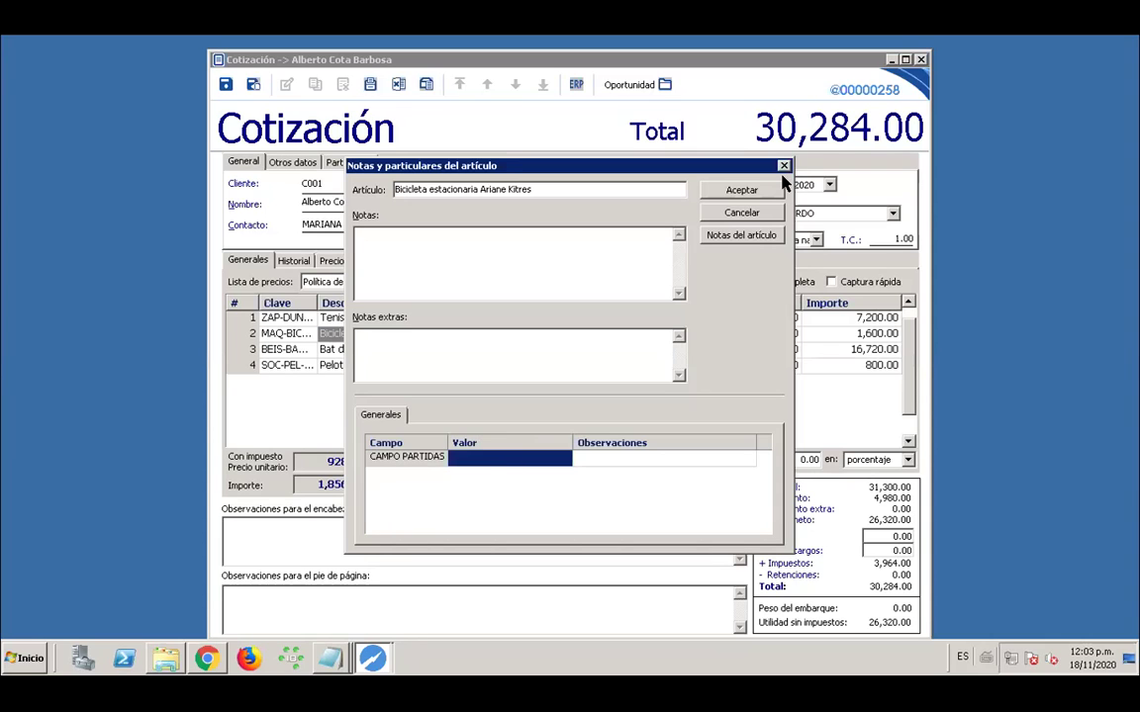
{"action": "left_click", "coordinate": [729, 216]}
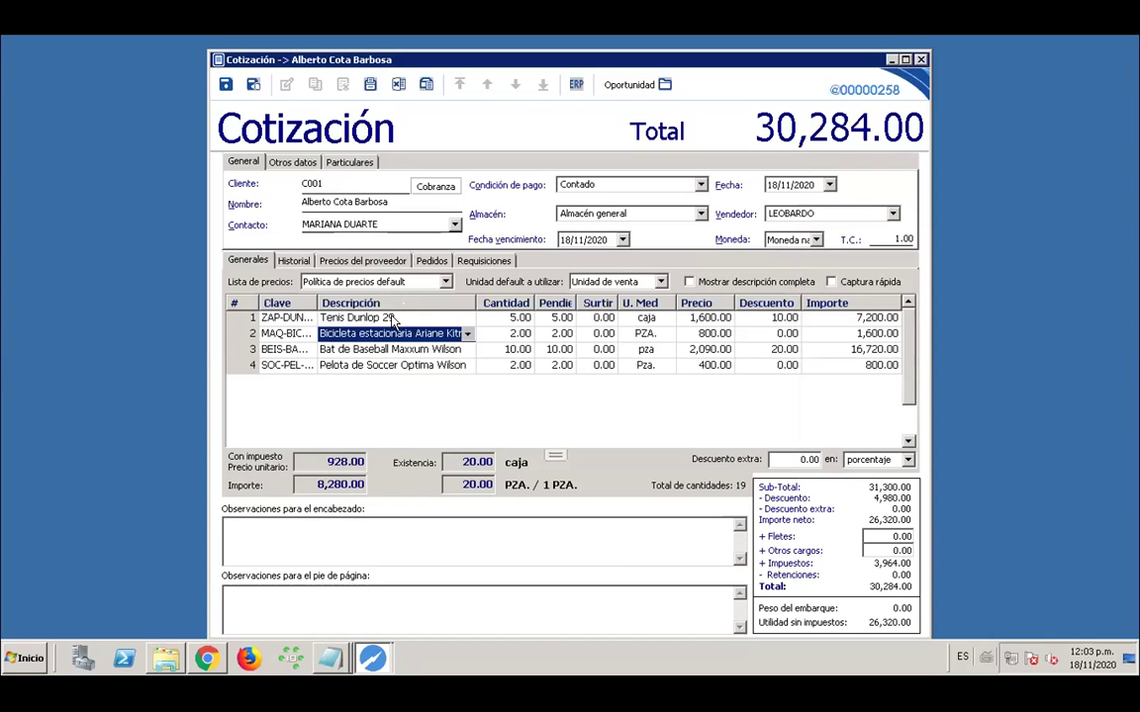
Verify Tenis Dunlop 29 still holds FREE in CAMPO PARTIDAS, then close the quote
{"action": "left_click", "coordinate": [393, 320]}
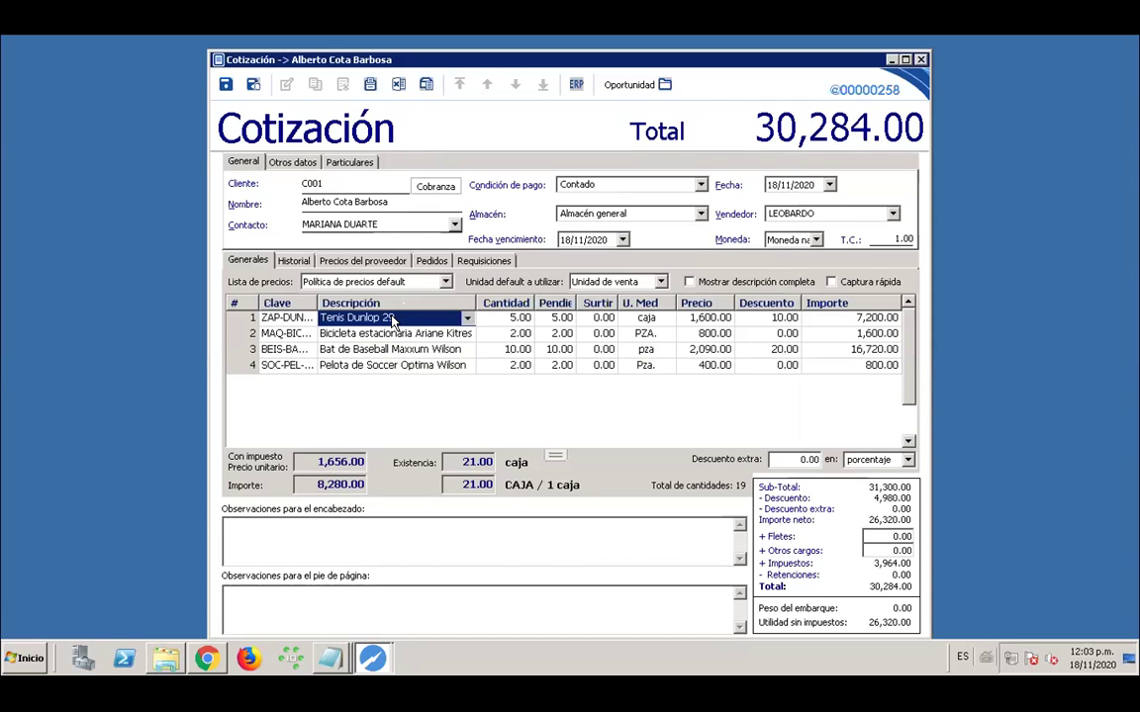
{"action": "right_click", "coordinate": [393, 321]}
{"action": "left_click", "coordinate": [502, 421]}
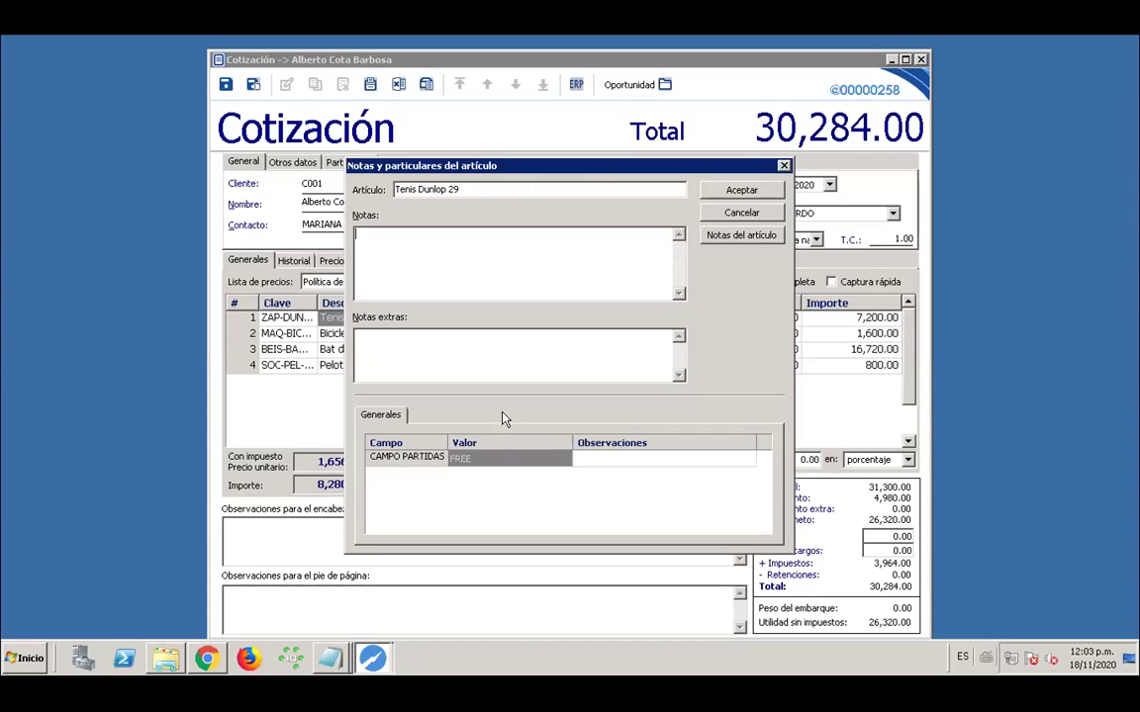
{"action": "left_click", "coordinate": [465, 458]}
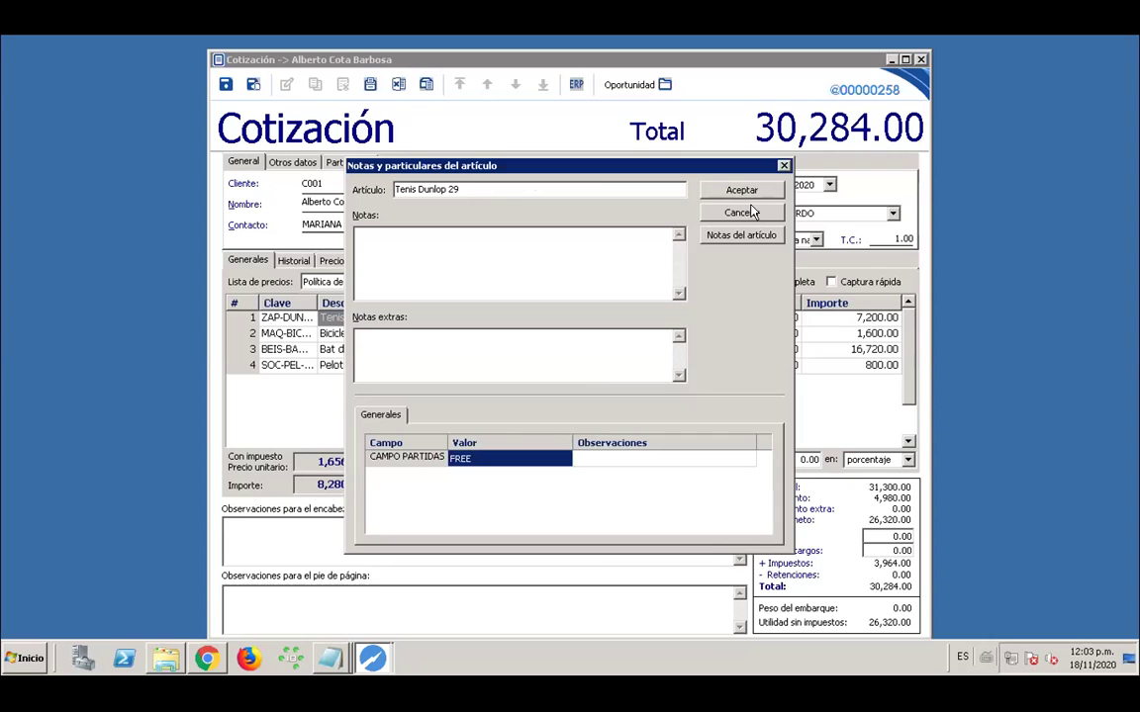
{"action": "left_click", "coordinate": [784, 167]}
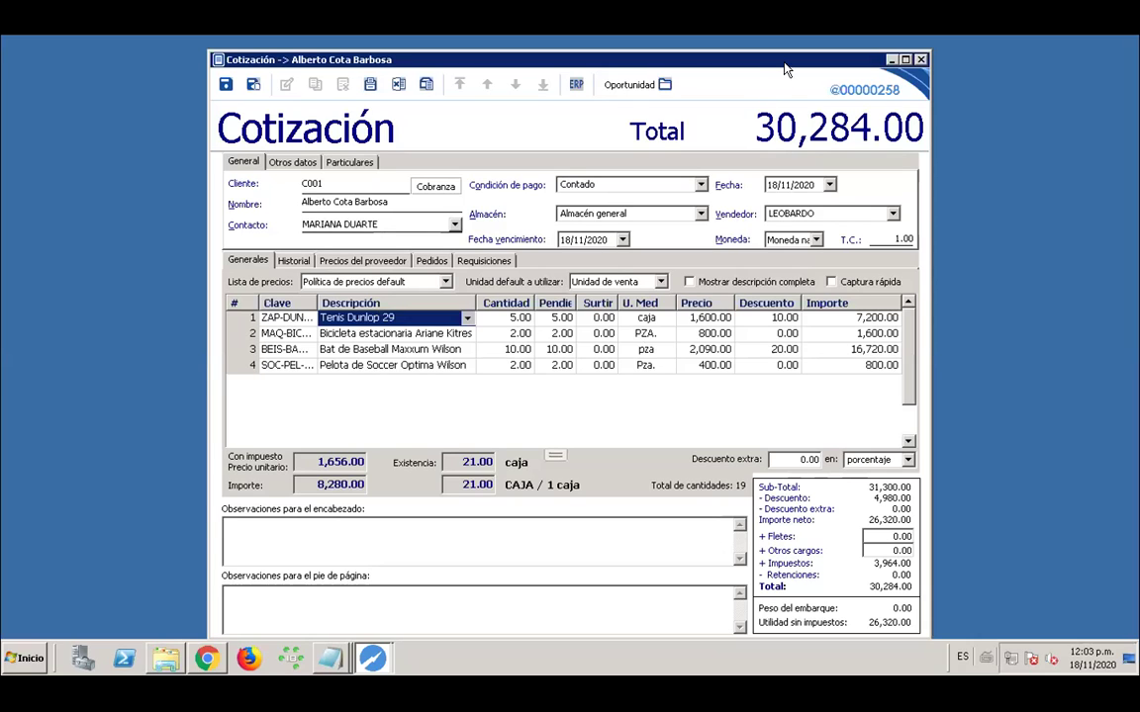
{"action": "left_click", "coordinate": [921, 62]}
Close the quote and reopen Campos particulares, re-entering the admin password after a rejected attempt
{"action": "left_click", "coordinate": [586, 395]}
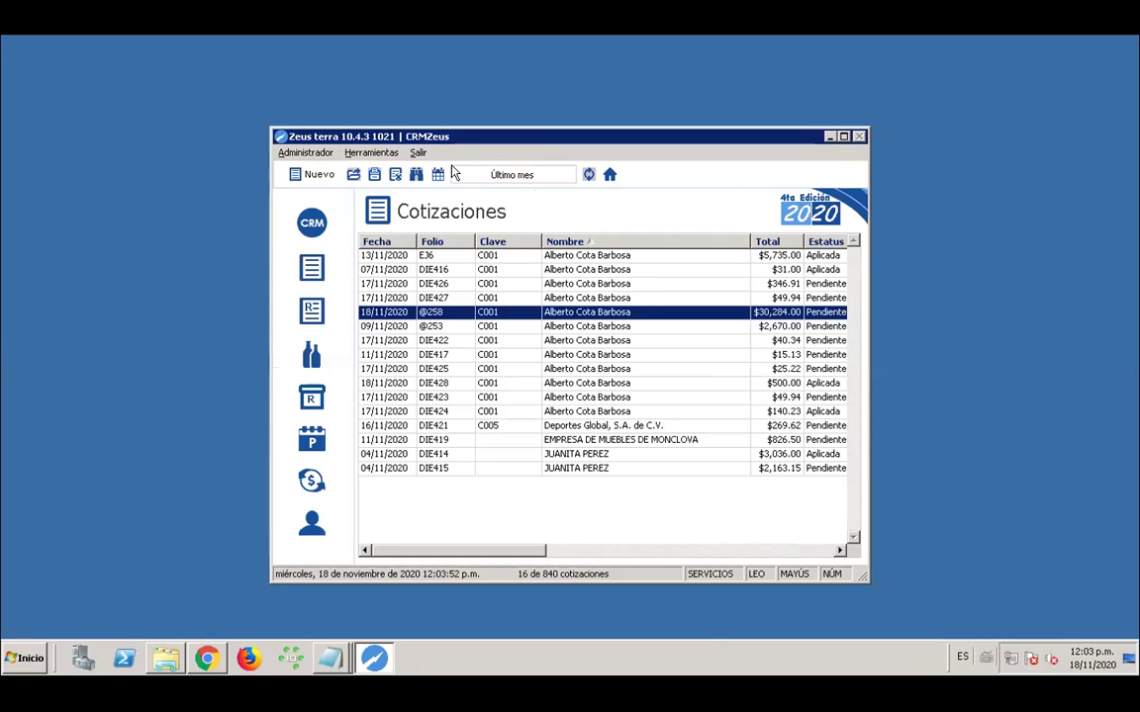
{"action": "left_click", "coordinate": [368, 154]}
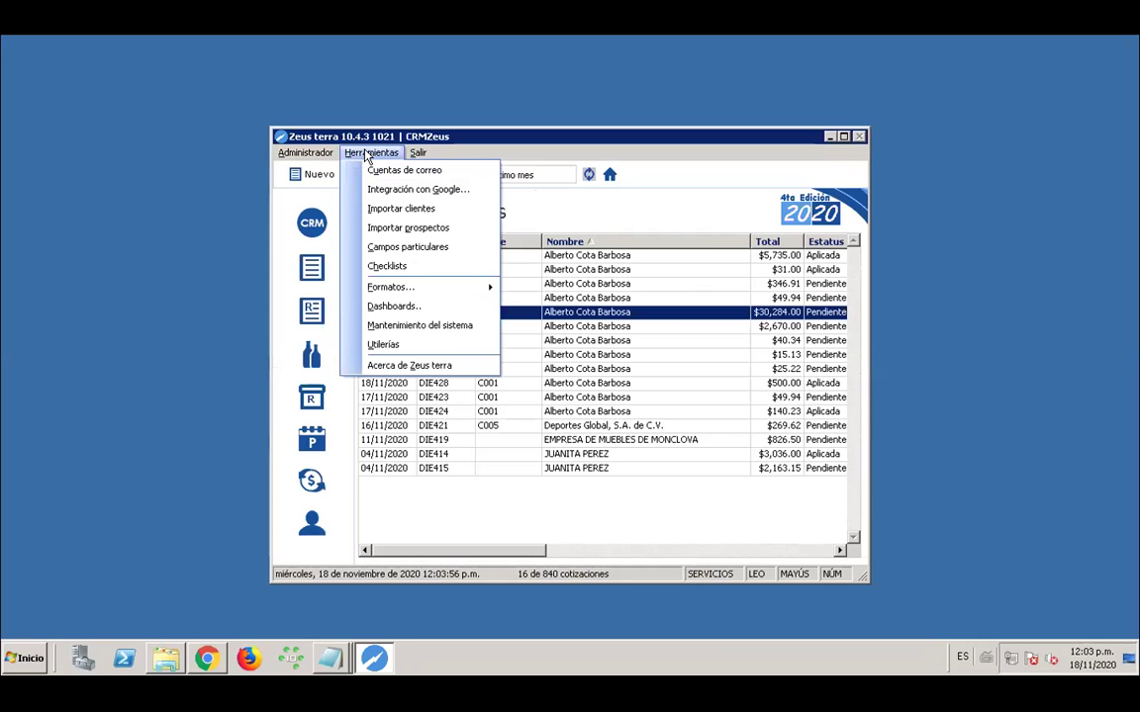
{"action": "mouse_move", "coordinate": [392, 291]}
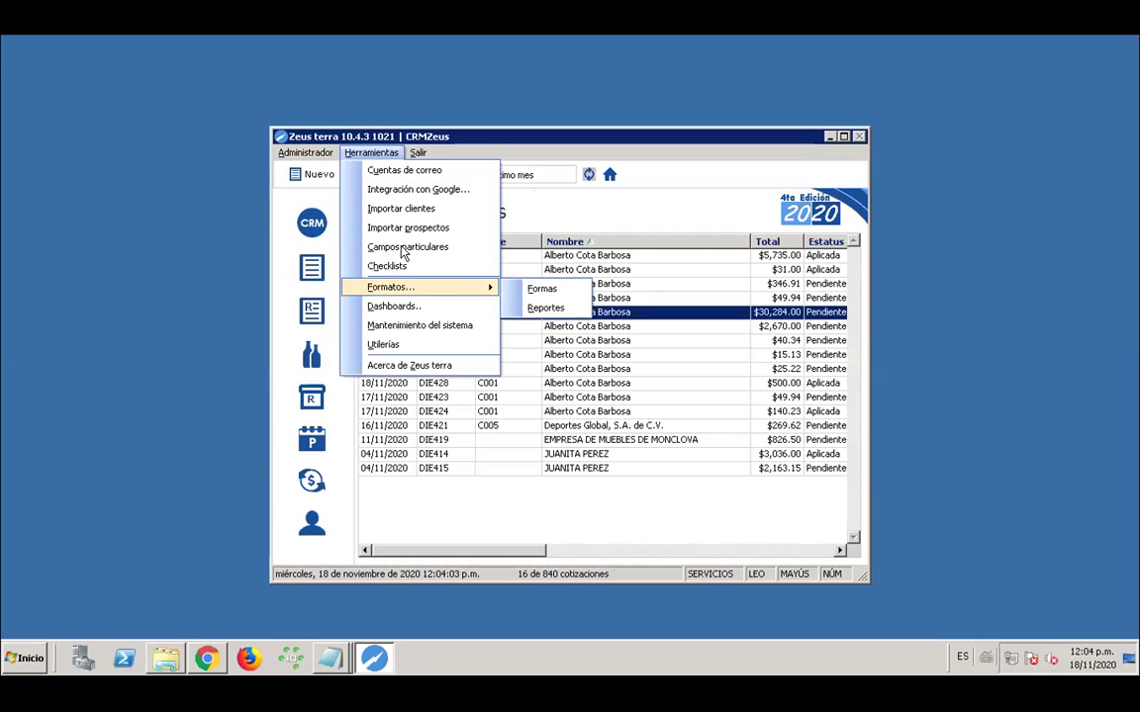
{"action": "left_click", "coordinate": [403, 254]}
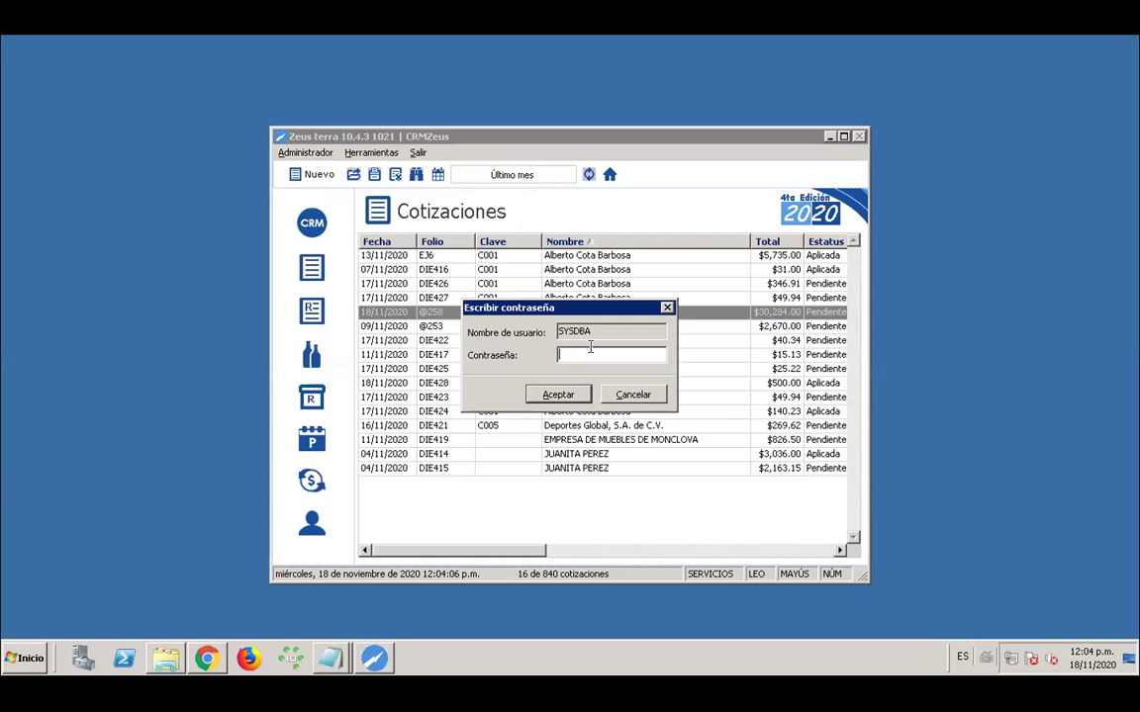
{"action": "type", "text": "*********"}
{"action": "key", "text": "Return"}
{"action": "left_click", "coordinate": [636, 396]}
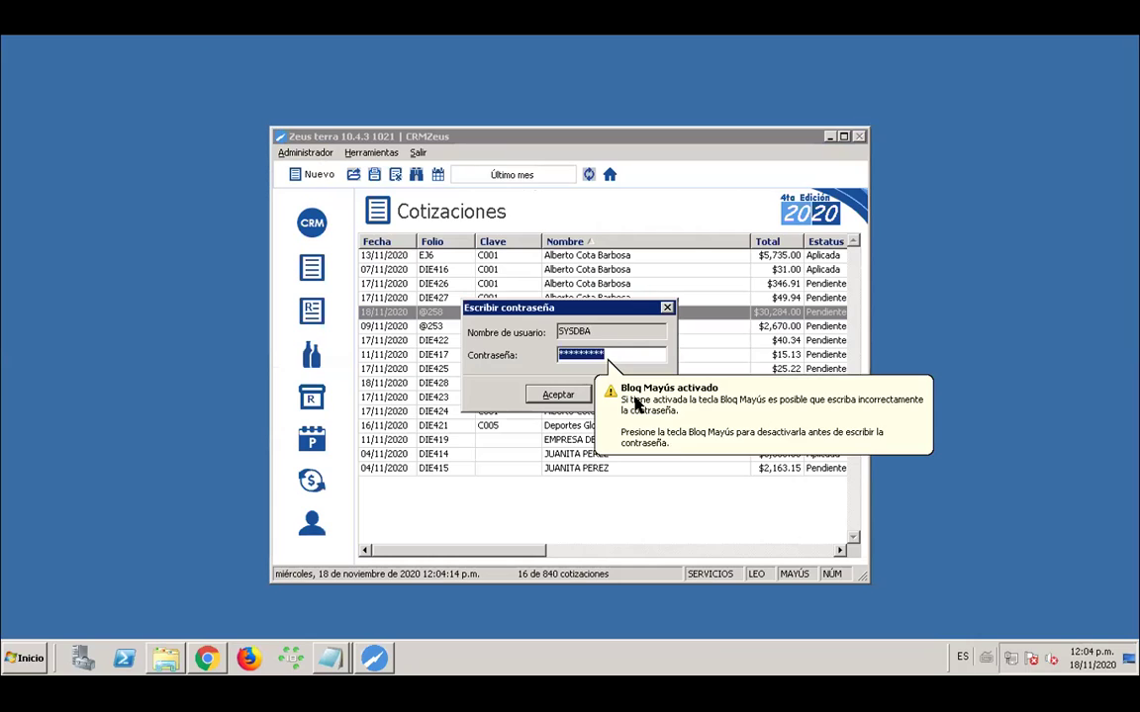
{"action": "key", "text": "Caps_Lock"}
{"action": "type", "text": "*******"}
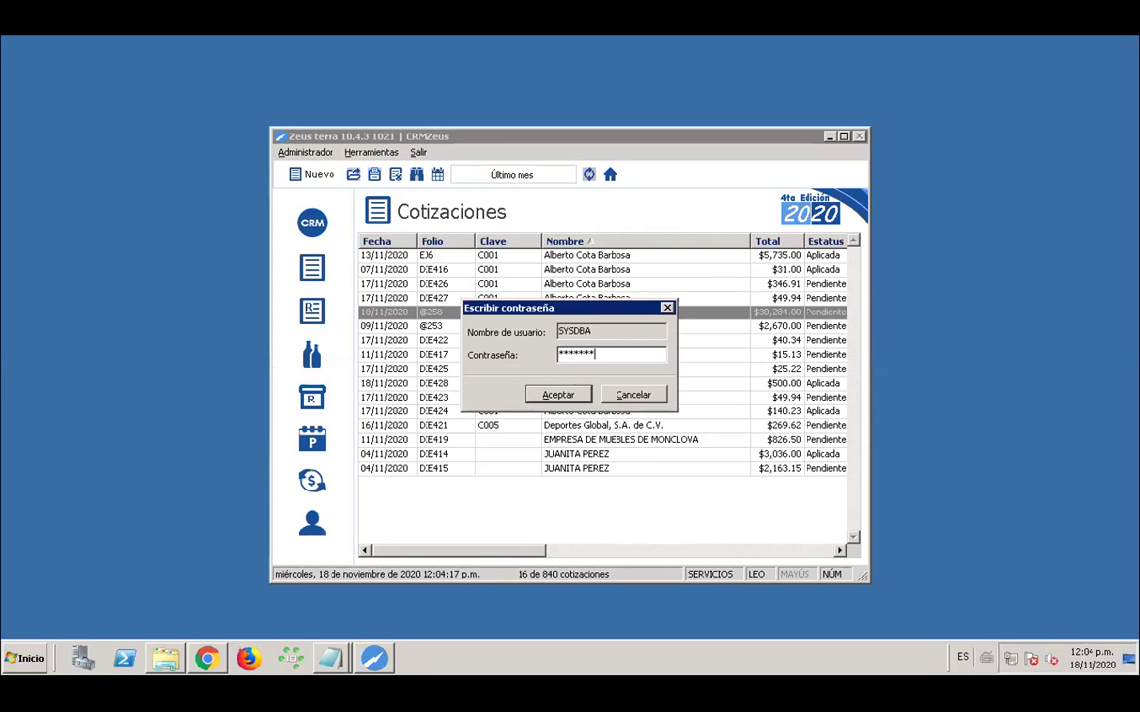
{"action": "key", "text": "Return"}
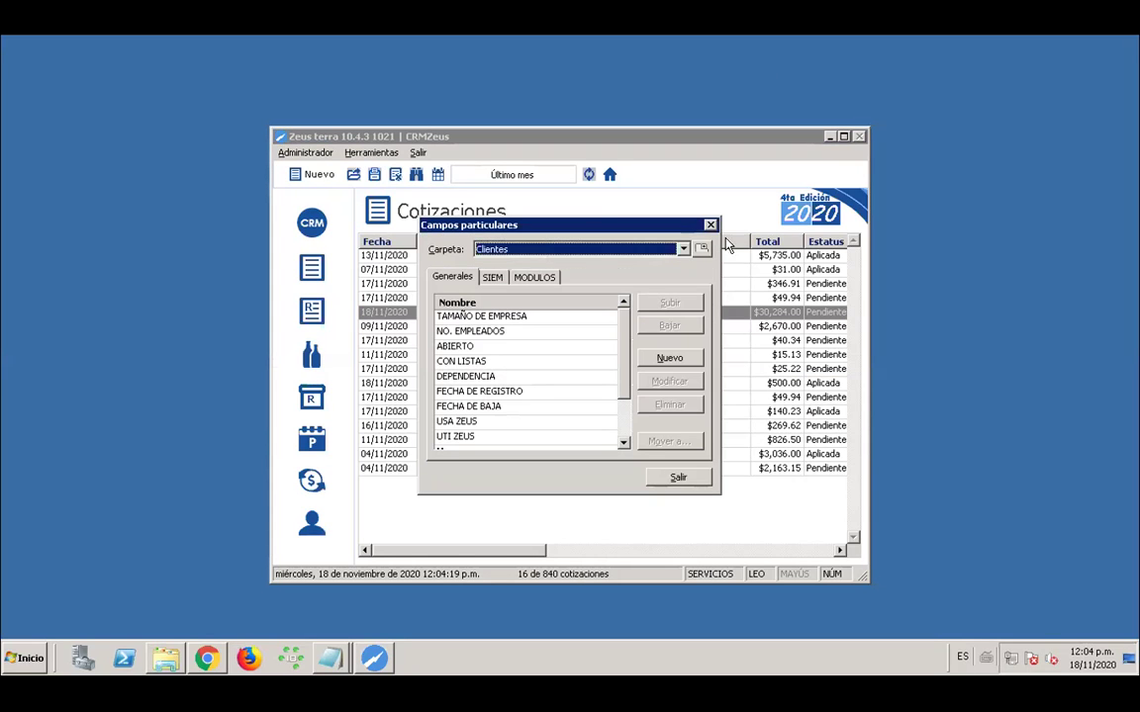
{"action": "left_click", "coordinate": [682, 248]}
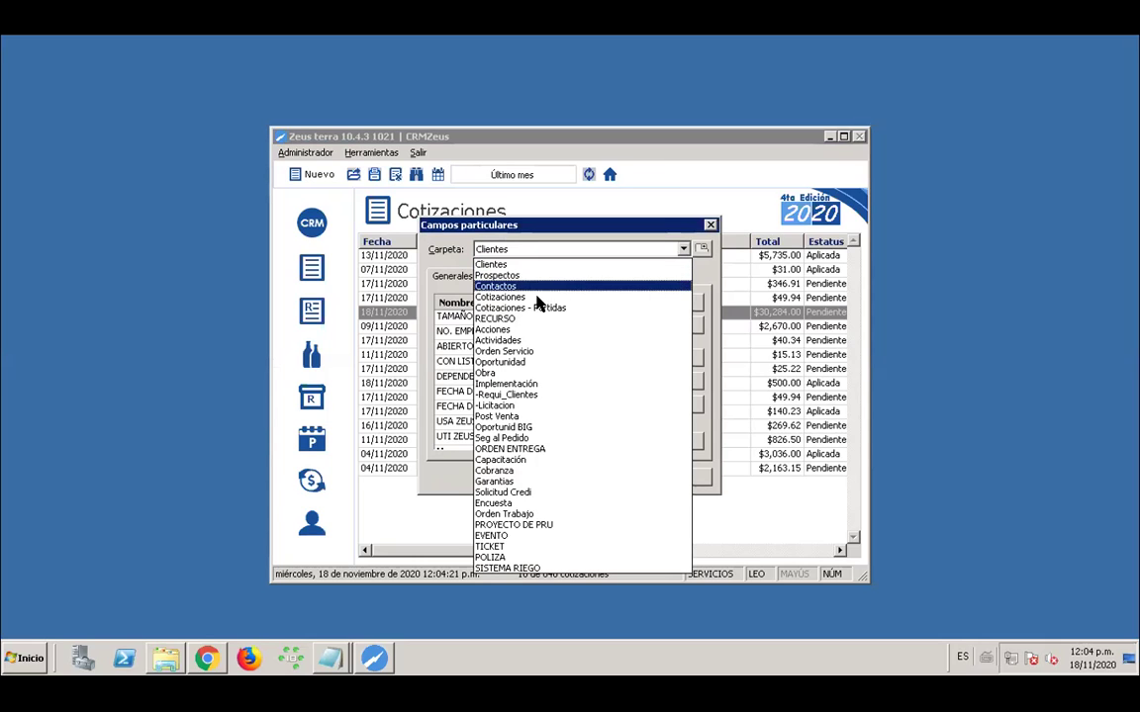
Review the Acciones fields (Esta contento, satisfacion tiempo de entrega) and Actividades fields, then close the setup
{"action": "left_click", "coordinate": [500, 329]}
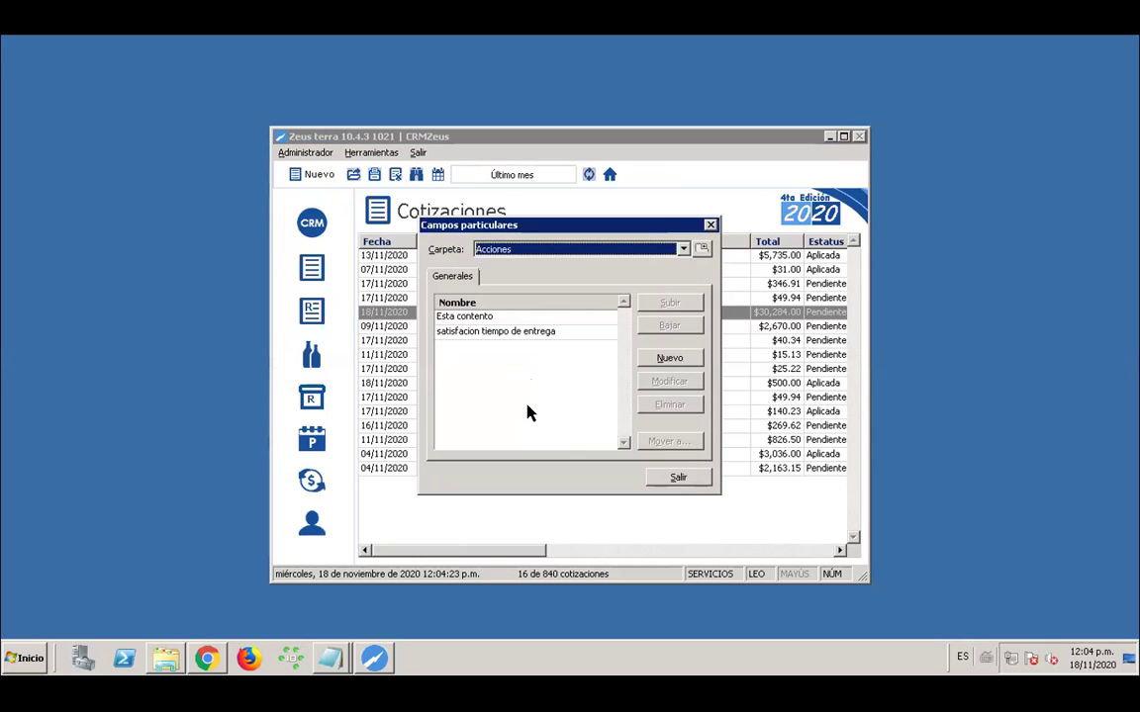
{"action": "left_click", "coordinate": [485, 317]}
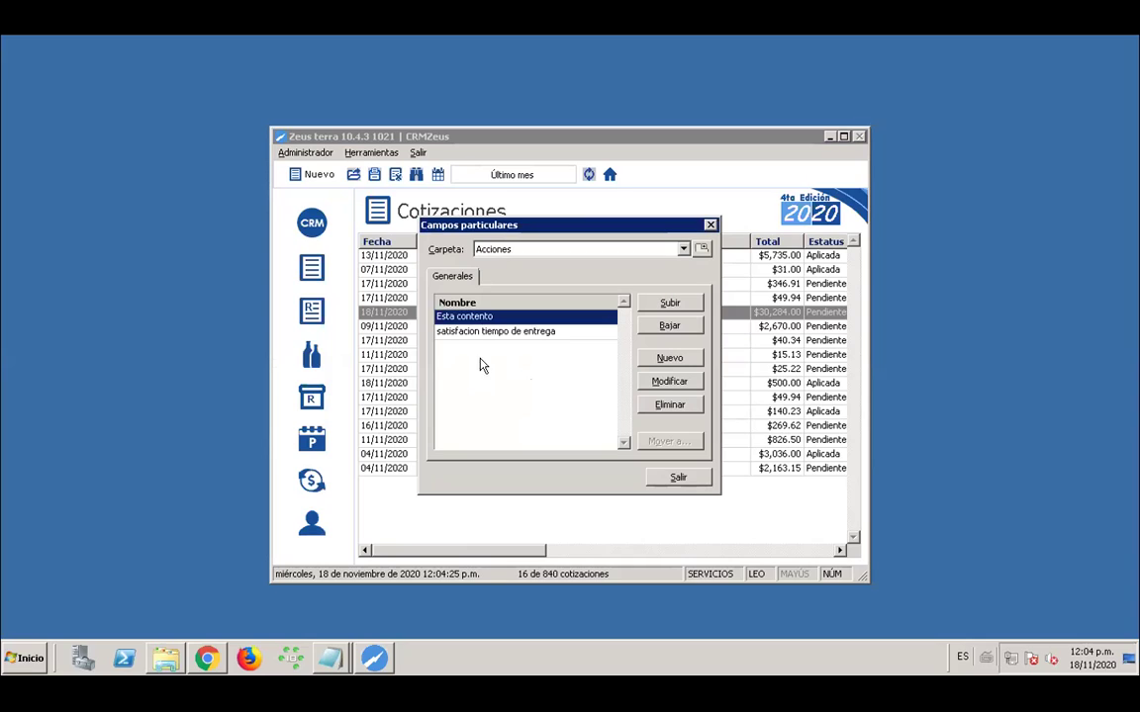
{"action": "left_click", "coordinate": [520, 333]}
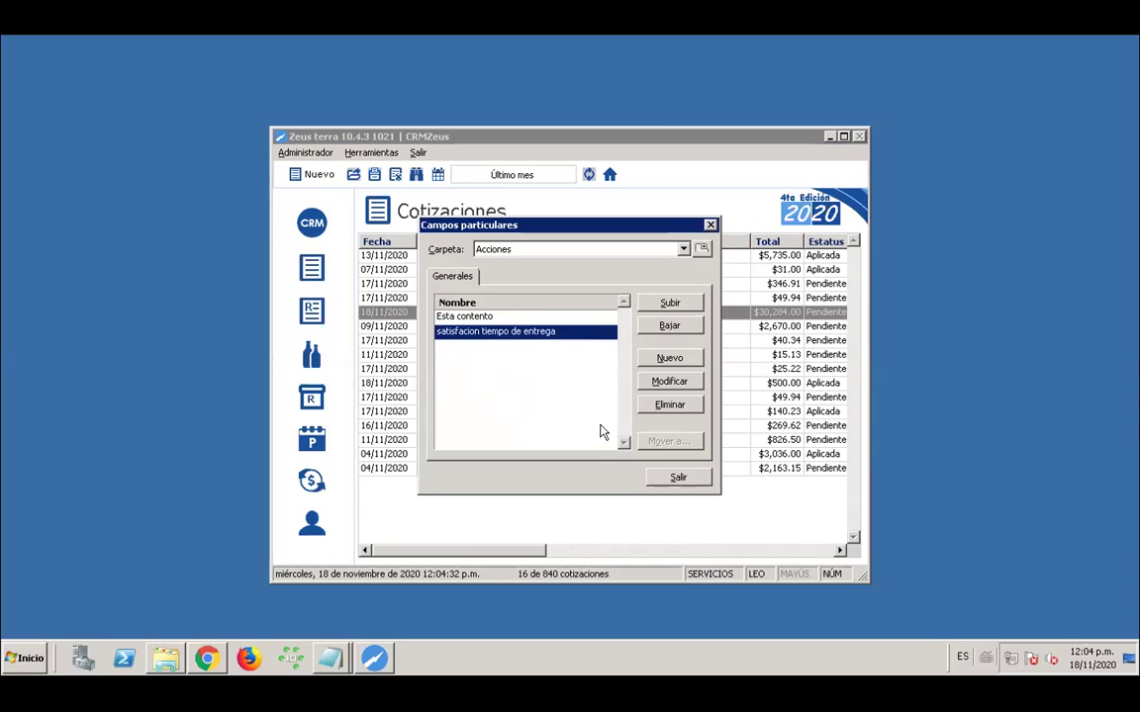
{"action": "left_click", "coordinate": [480, 317]}
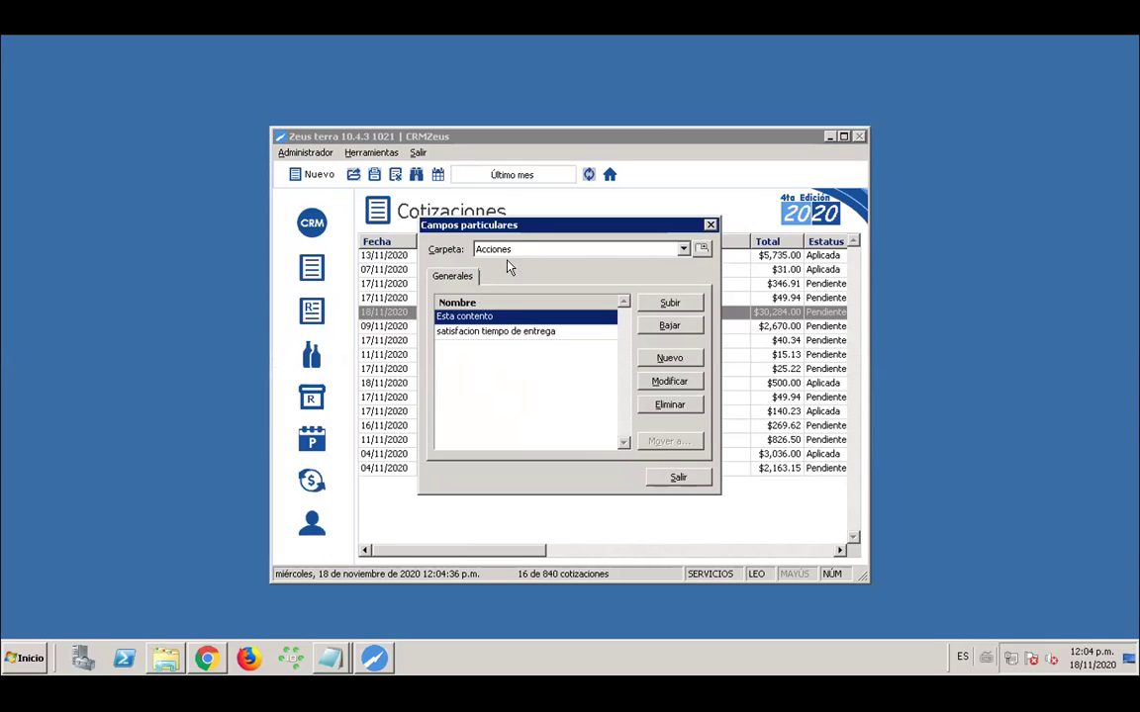
{"action": "left_click", "coordinate": [682, 252]}
{"action": "left_click", "coordinate": [510, 341]}
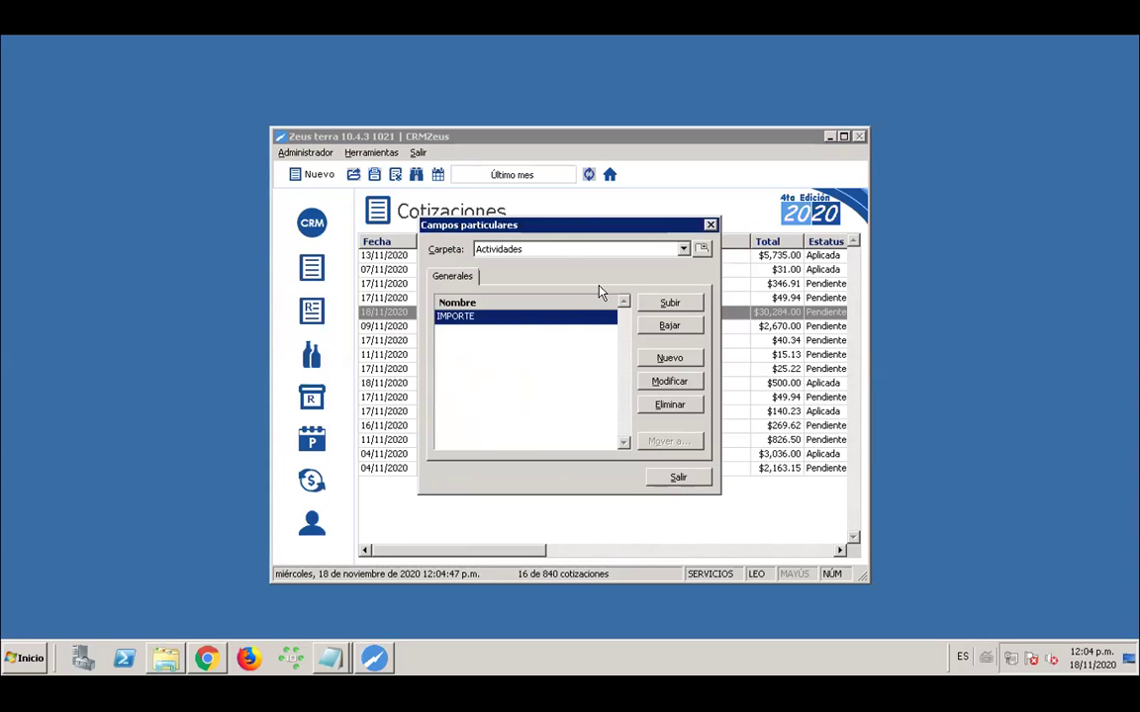
{"action": "left_click", "coordinate": [710, 226]}
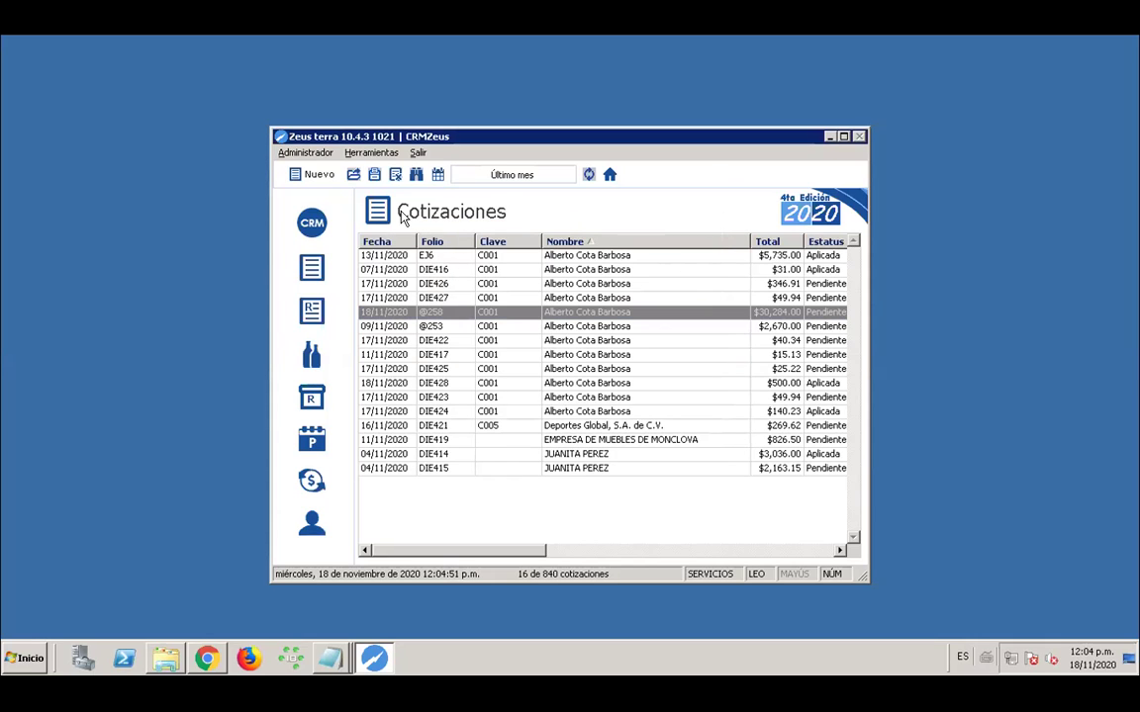
{"action": "left_click", "coordinate": [310, 222]}
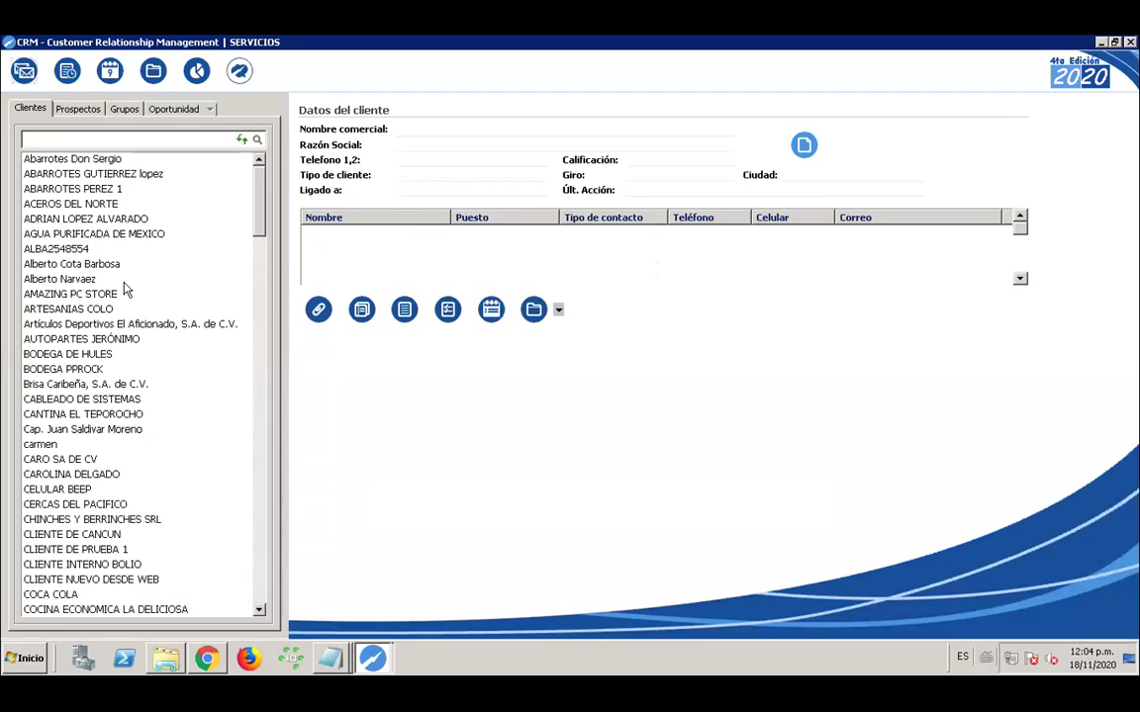
Check satisfacion tiempo de entrega on LA EMPRESA DE ALBERTO's Mantenimiento follow-up, then close both windows
{"action": "left_click", "coordinate": [79, 263]}
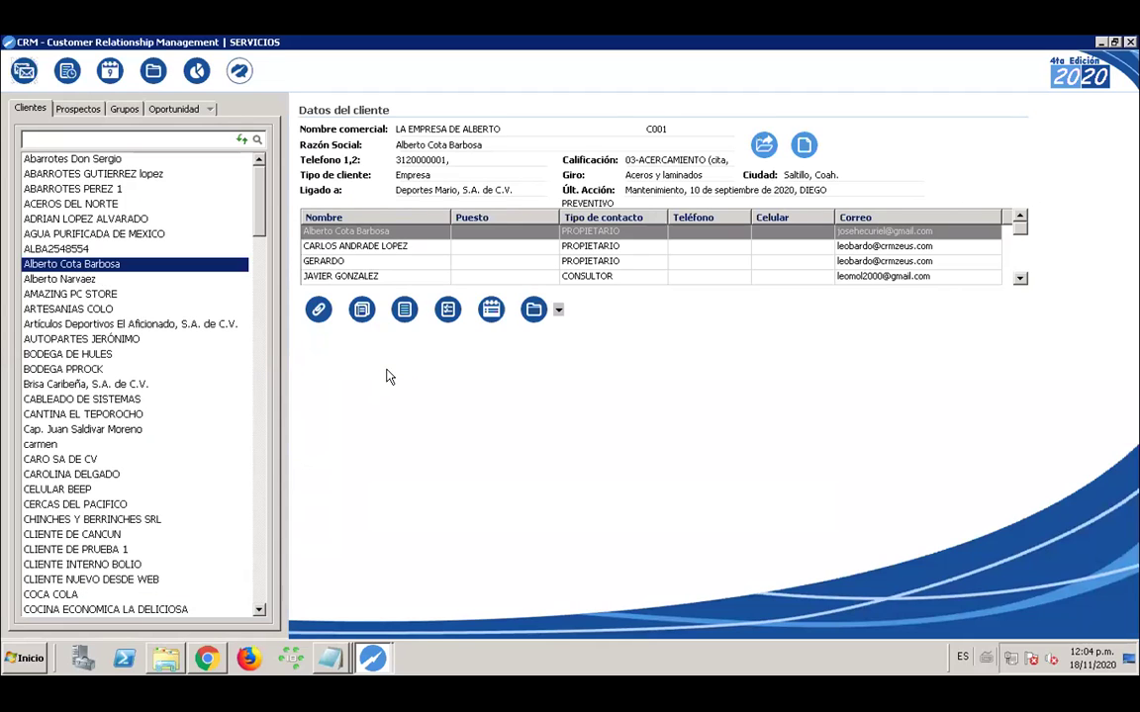
{"action": "left_click", "coordinate": [446, 312]}
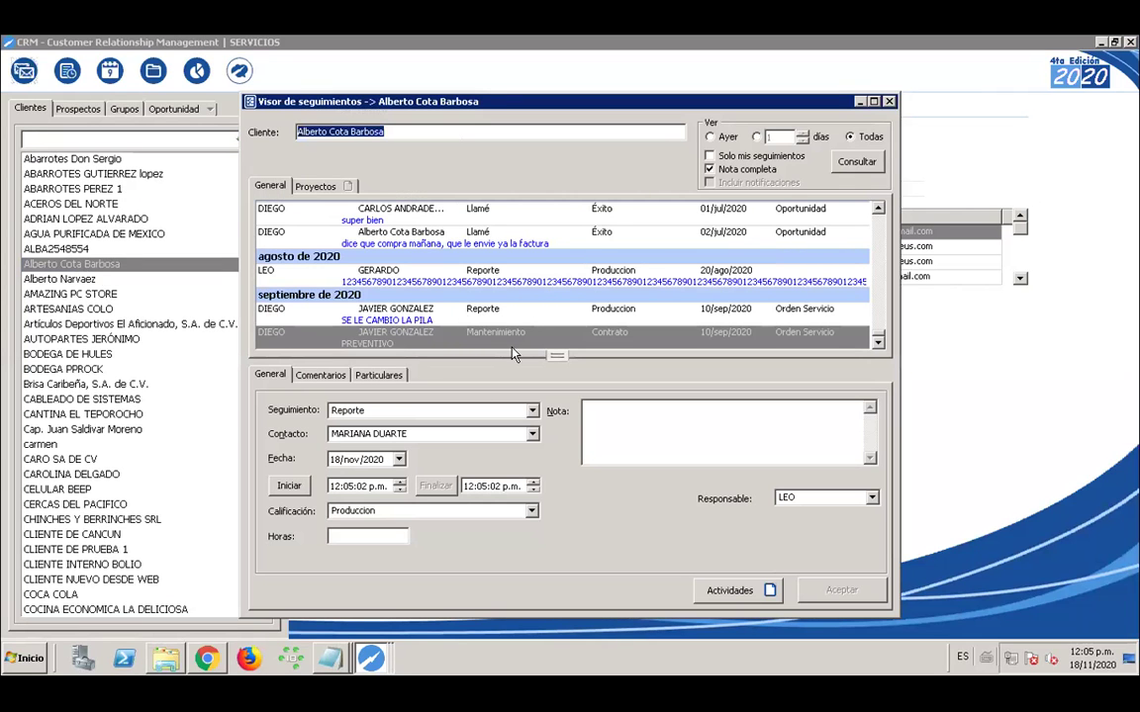
{"action": "left_click", "coordinate": [506, 335]}
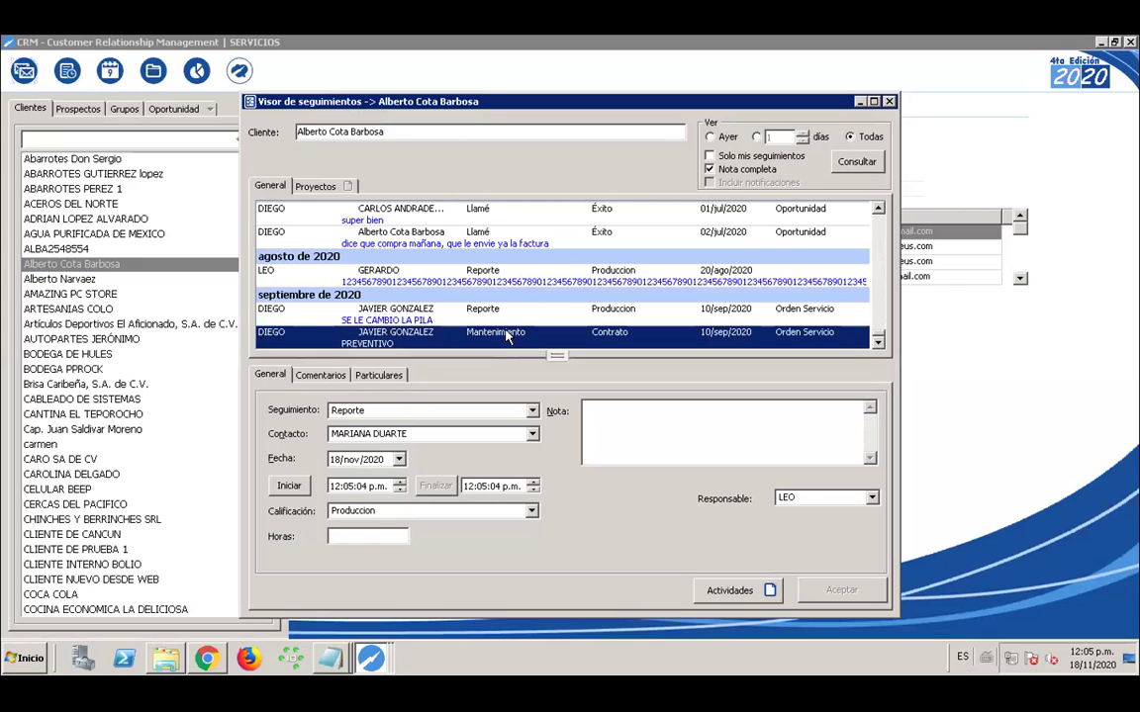
{"action": "double_click", "coordinate": [507, 336]}
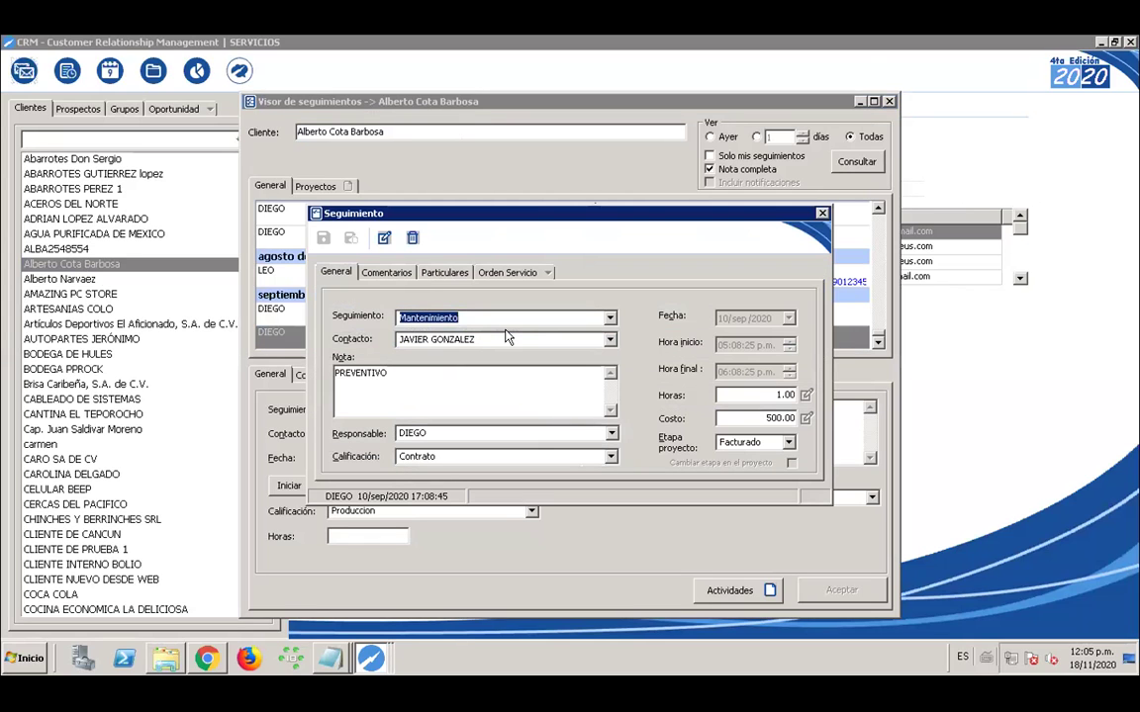
{"action": "left_click", "coordinate": [445, 275]}
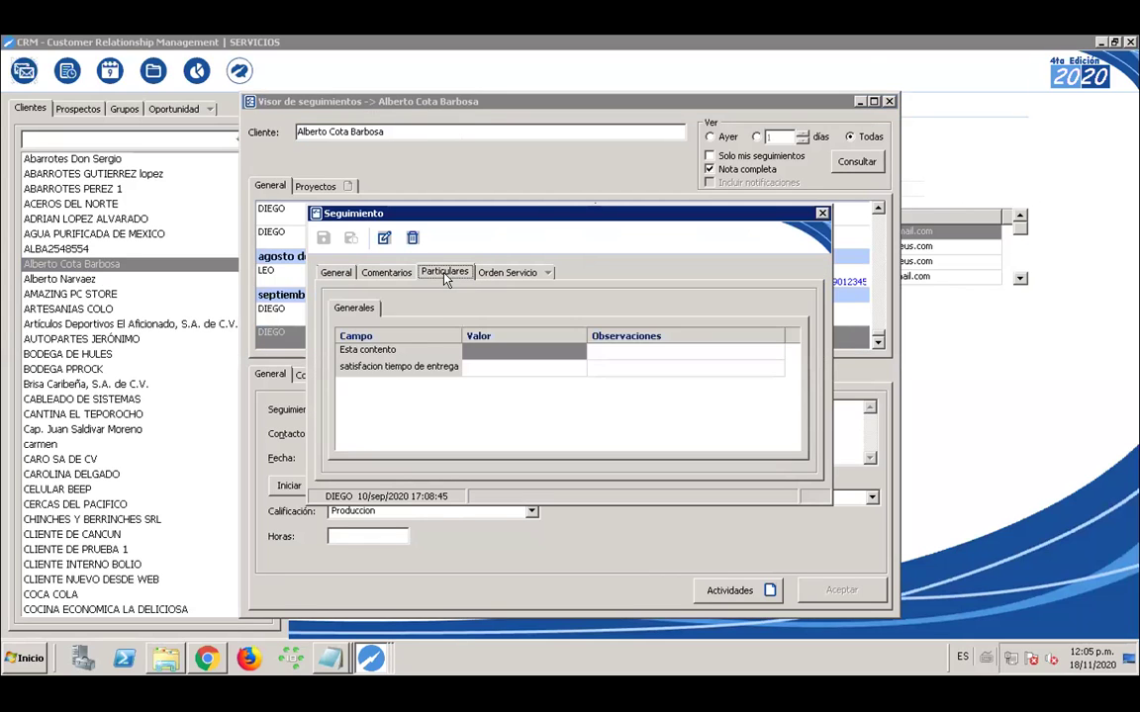
{"action": "left_click", "coordinate": [498, 366]}
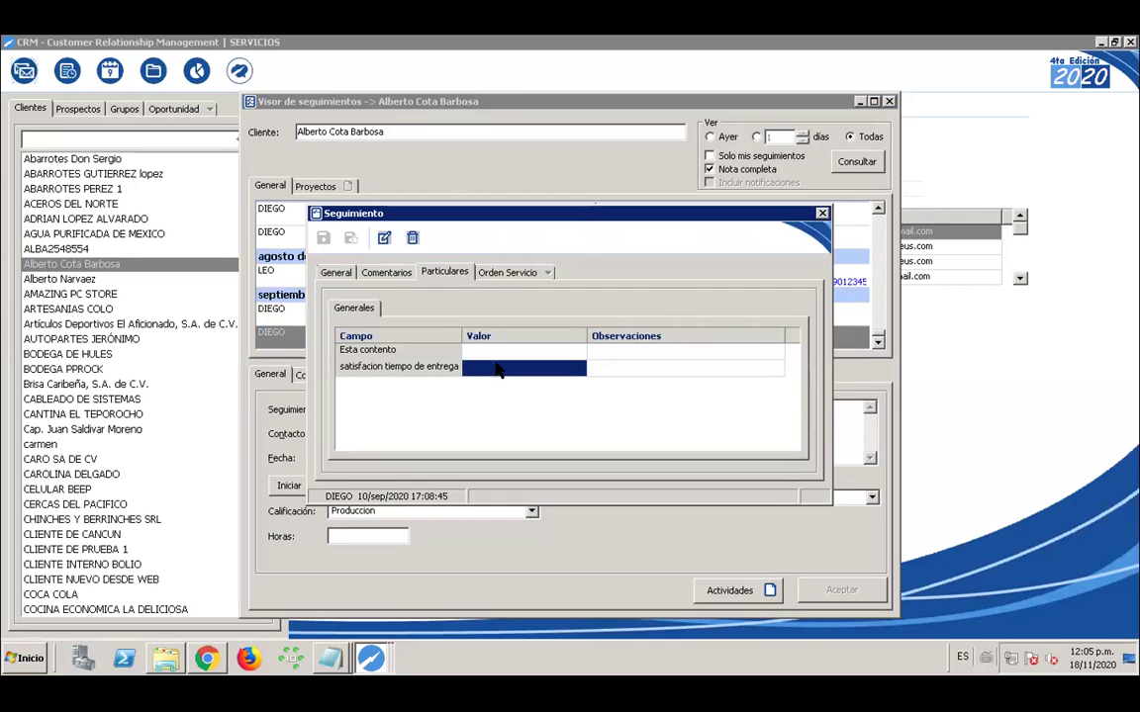
{"action": "left_click", "coordinate": [483, 355]}
{"action": "left_click", "coordinate": [479, 368]}
{"action": "left_click", "coordinate": [821, 215]}
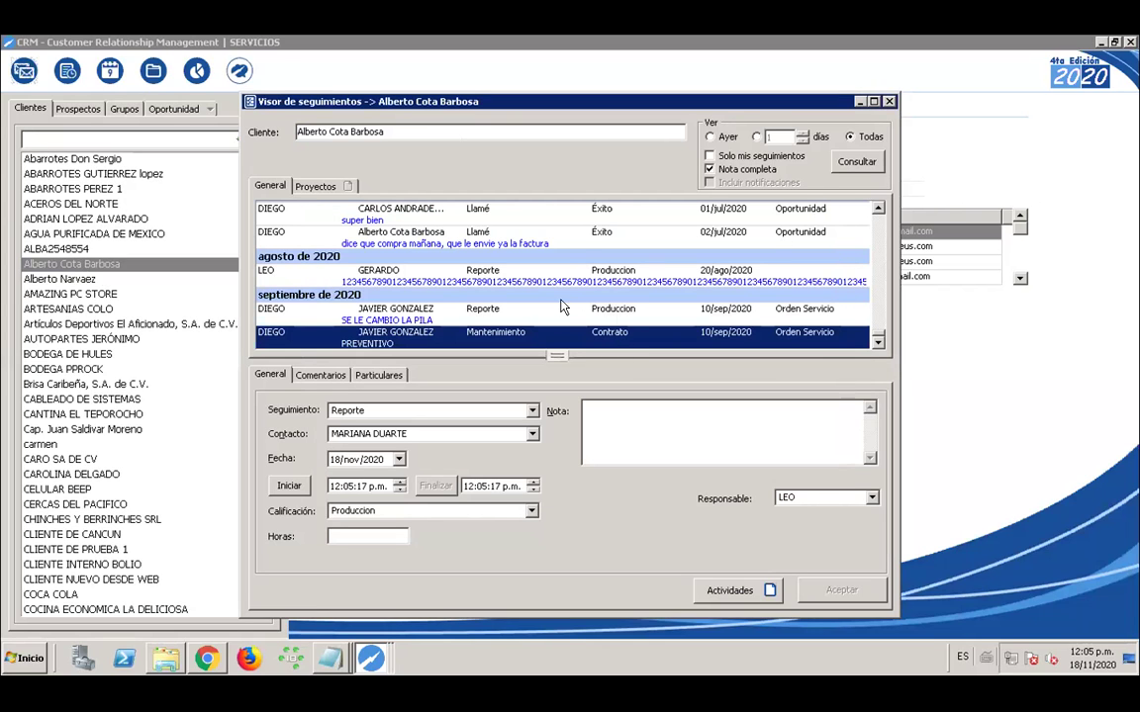
{"action": "left_click", "coordinate": [888, 103]}
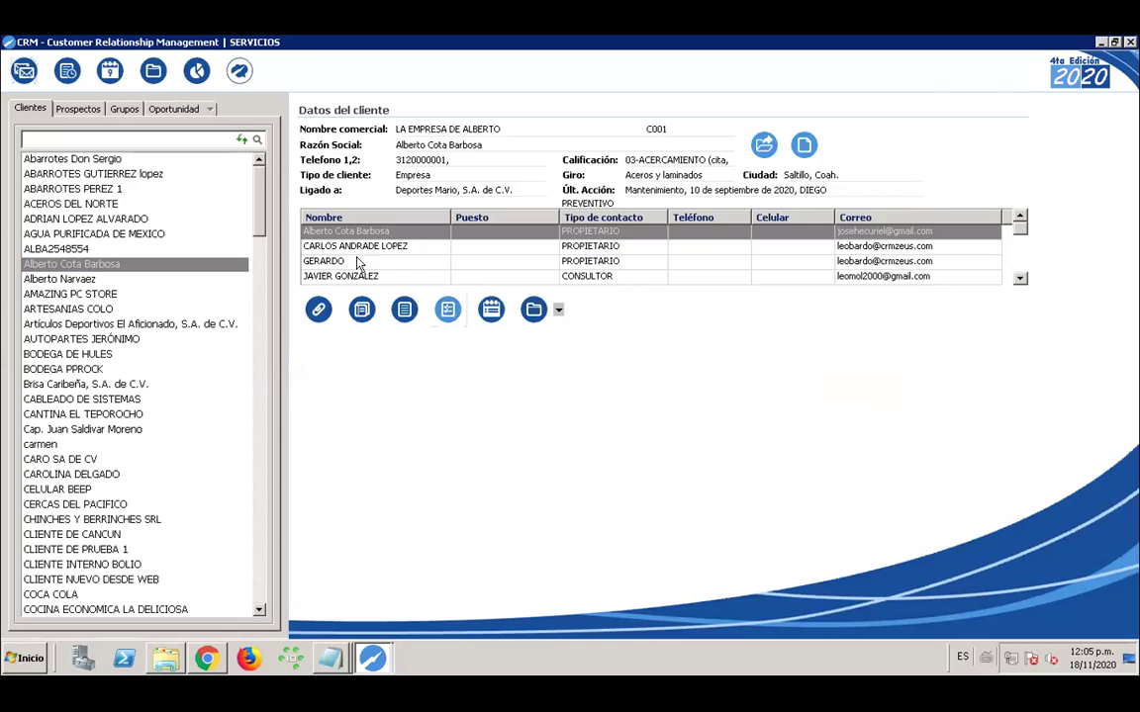
Check the IMPORTE particular field on the 10/dic/2015 Visitar activity, then close the activities list
{"action": "left_click", "coordinate": [492, 311]}
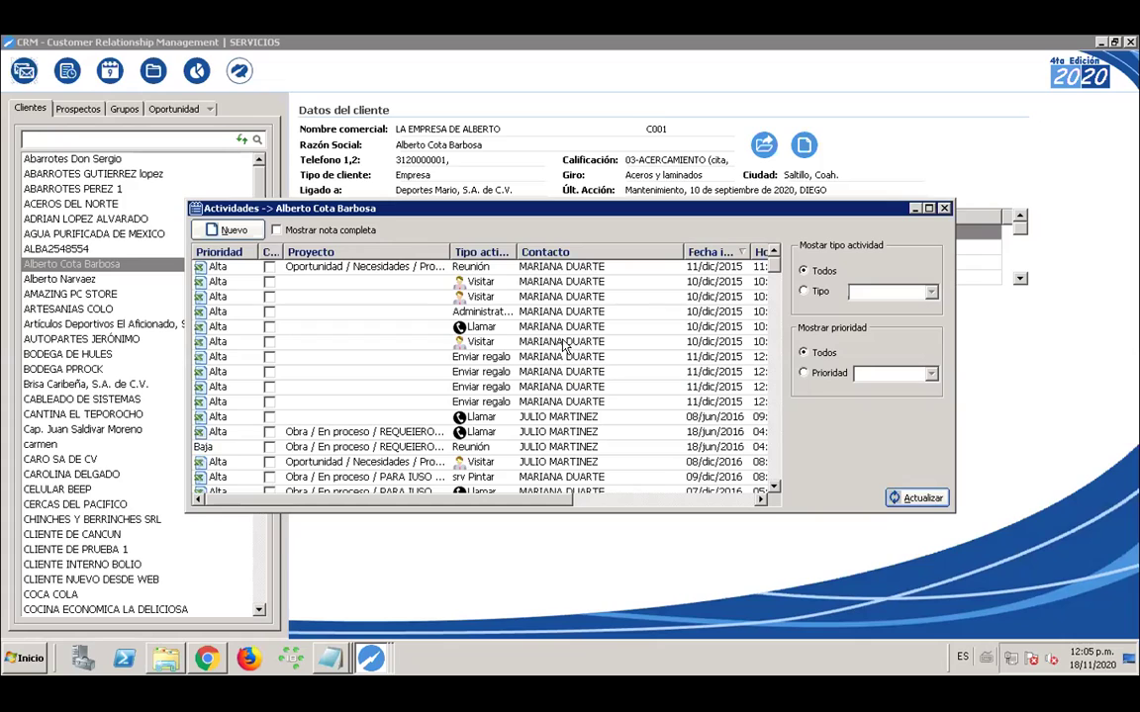
{"action": "left_click", "coordinate": [564, 343]}
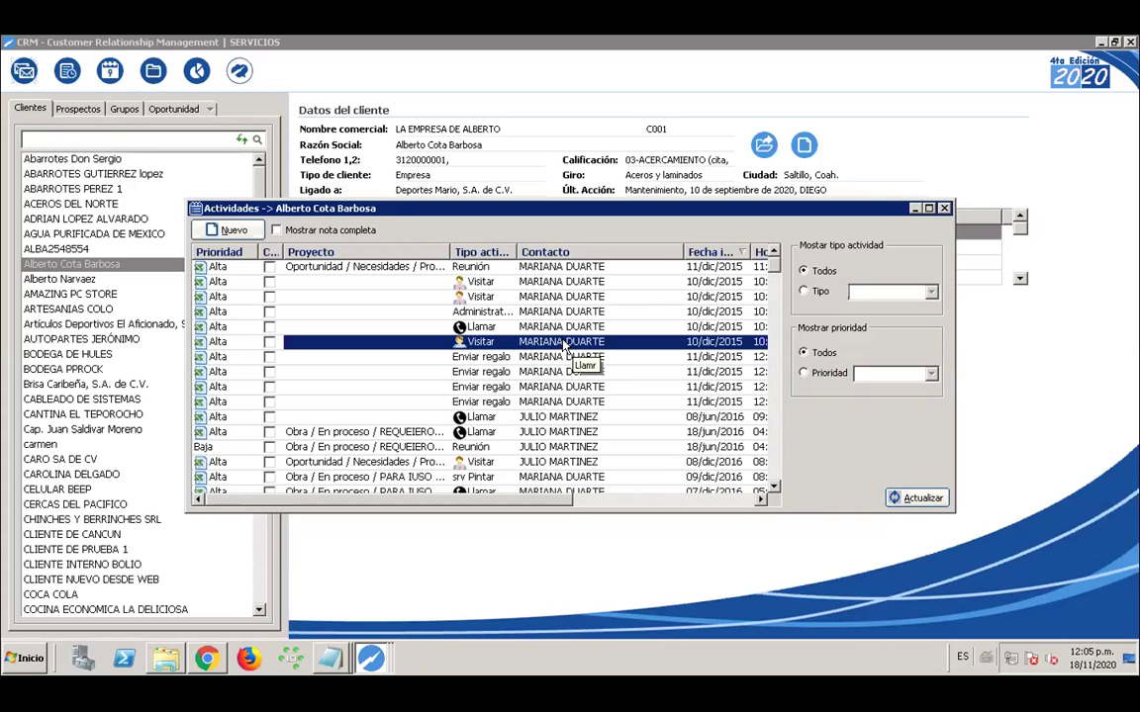
{"action": "double_click", "coordinate": [564, 343]}
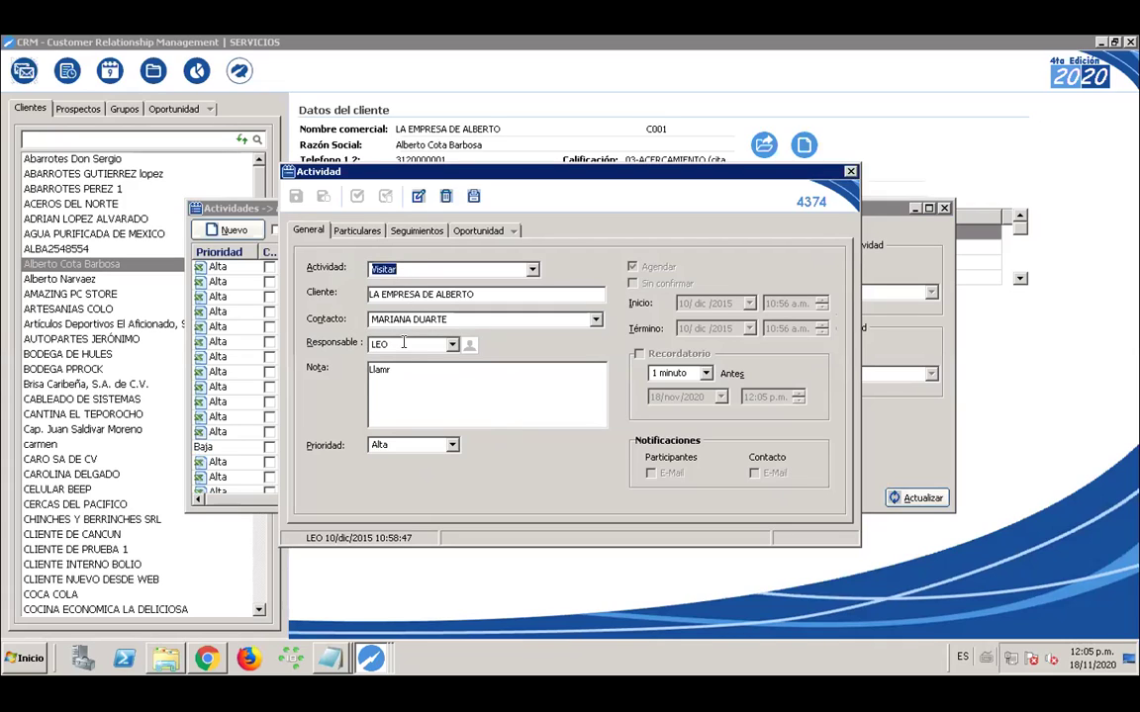
{"action": "left_click", "coordinate": [356, 230]}
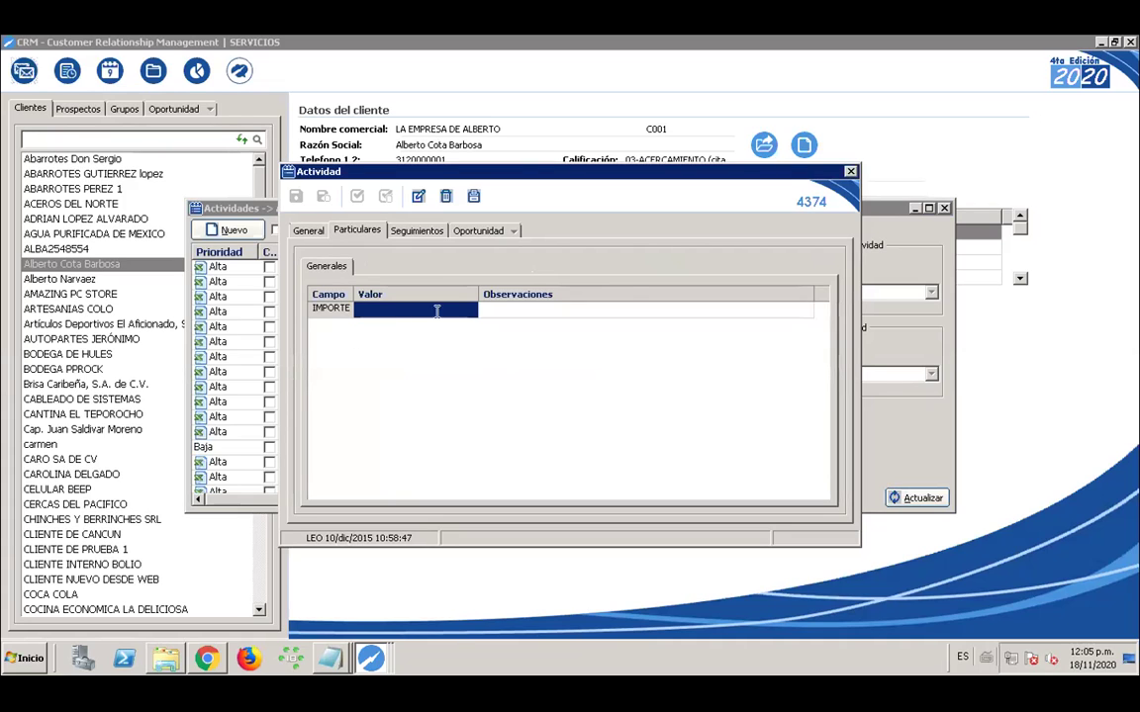
{"action": "left_click", "coordinate": [851, 172]}
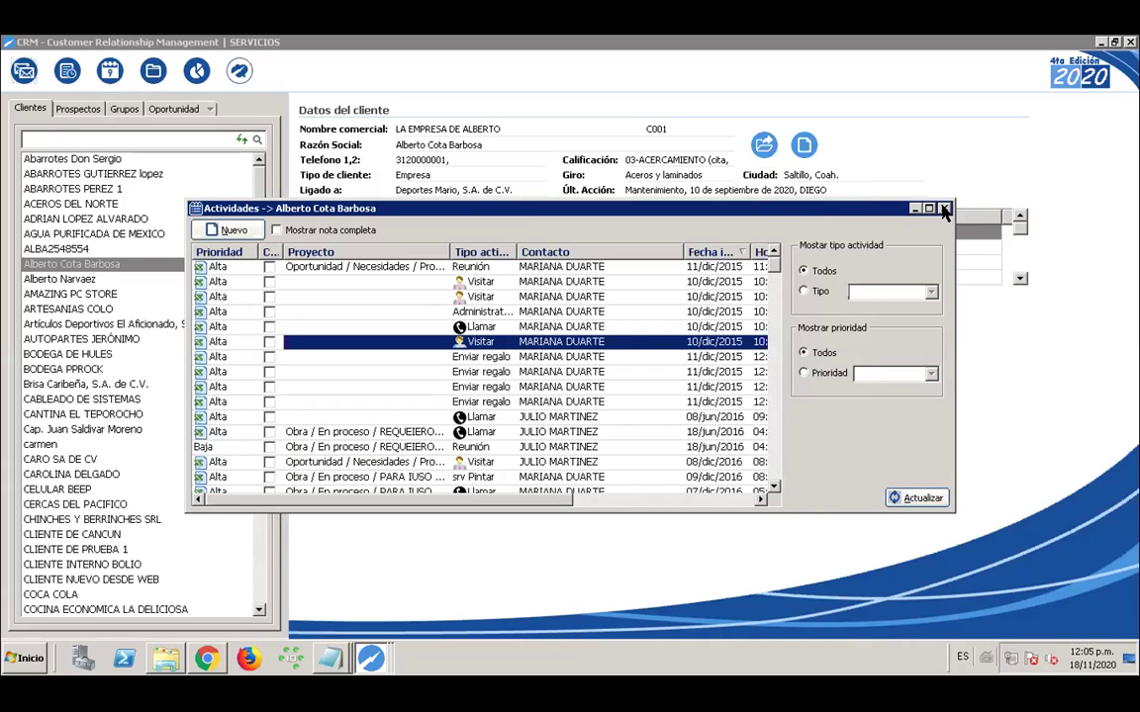
{"action": "left_click", "coordinate": [945, 209]}
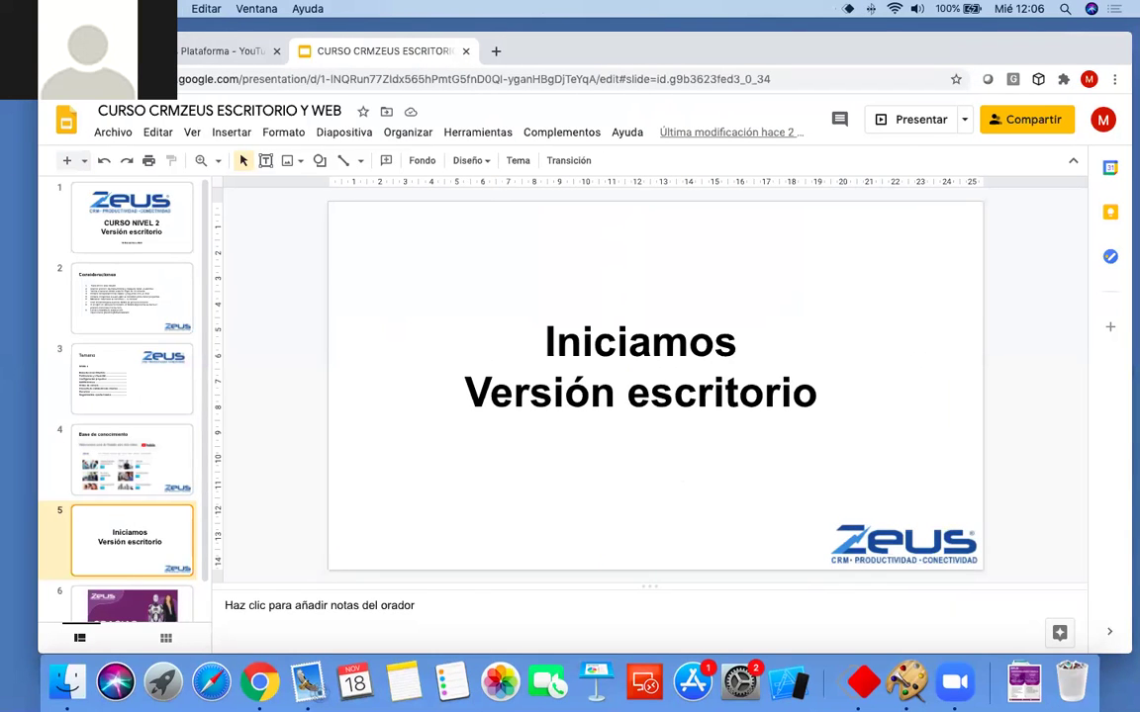
Bring the CRMZeus web window over the slides to show the Portafolio page
{"action": "left_click_drag", "start_coordinate": [2, 159], "coordinate": [823, 52]}
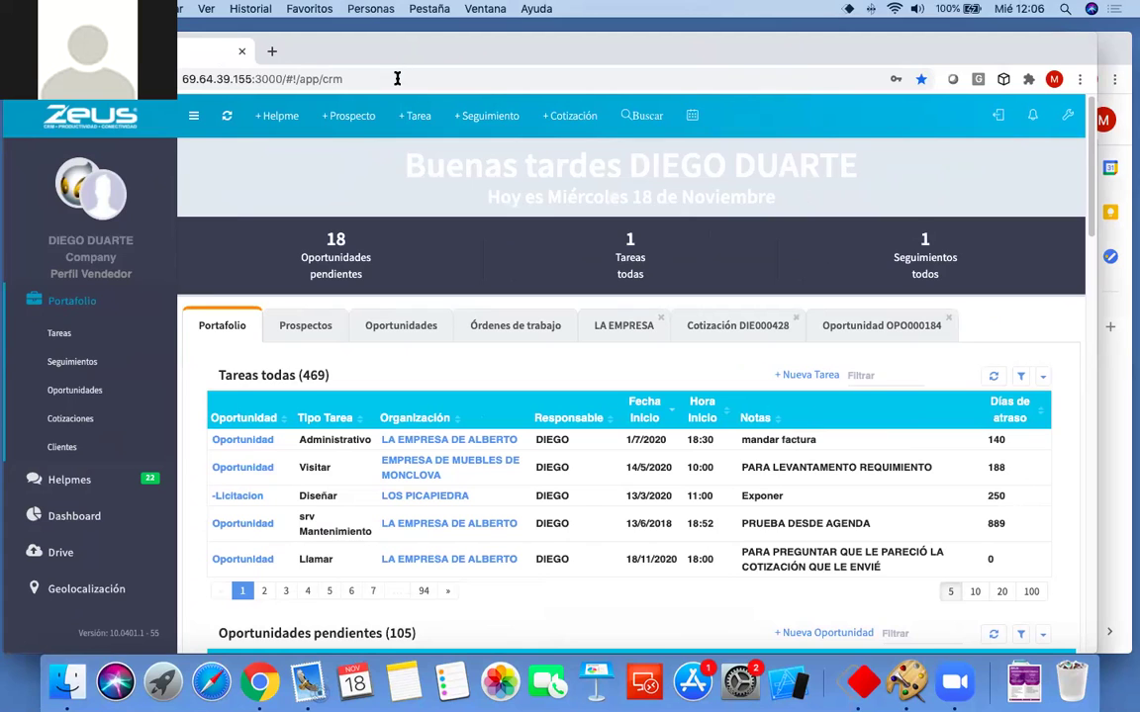
Open the LA EMPRESA DE ALBERTO client record and scroll through its Generales fields
{"action": "left_click", "coordinate": [604, 328]}
{"action": "scroll", "coordinate": [631, 407], "scroll_direction": "down", "scroll_amount": 2}
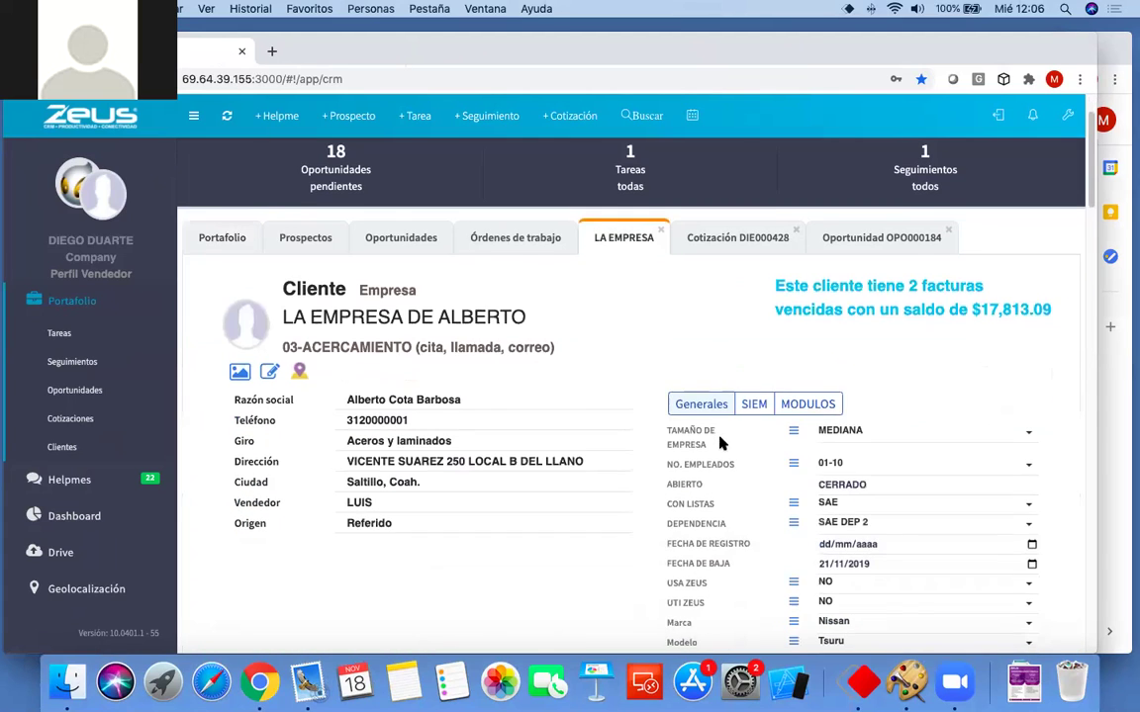
{"action": "scroll", "coordinate": [681, 426], "scroll_direction": "down", "scroll_amount": 2}
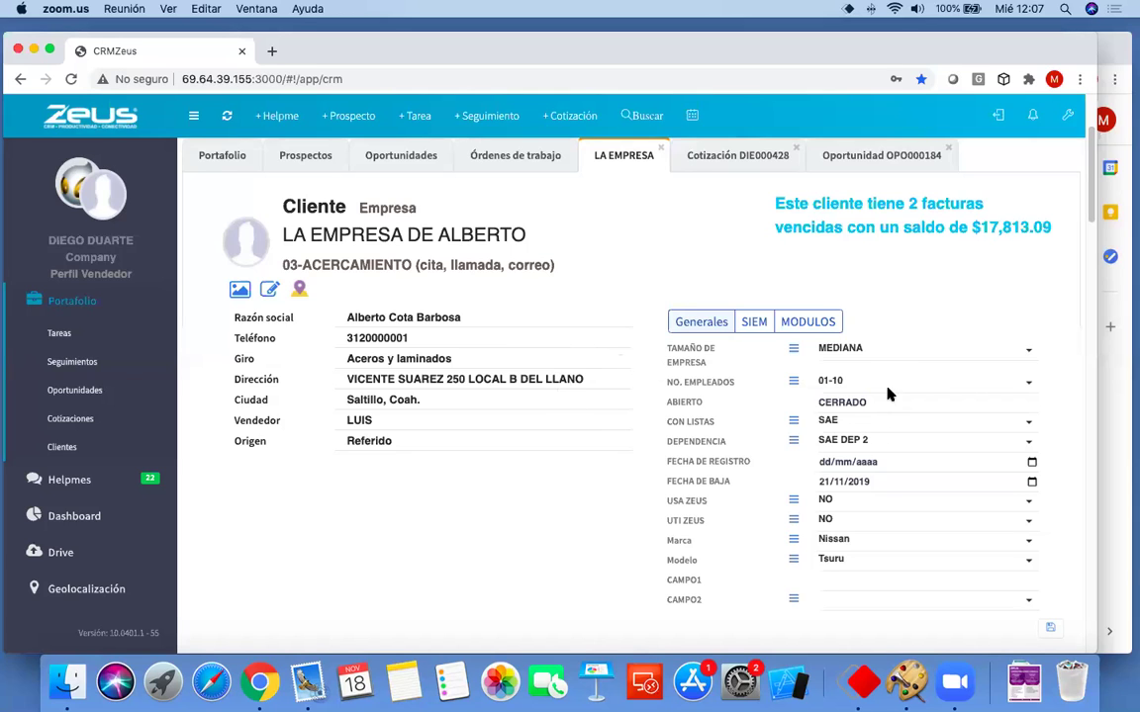
{"action": "scroll", "coordinate": [679, 339], "scroll_direction": "down", "scroll_amount": 2}
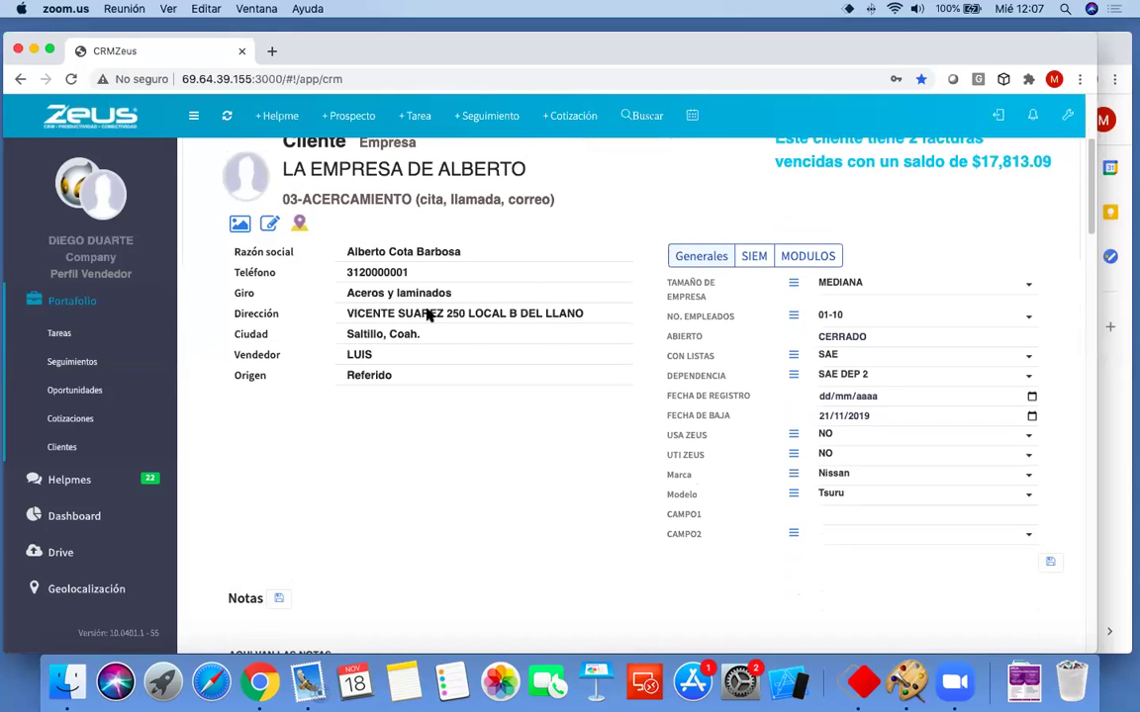
{"action": "scroll", "coordinate": [471, 376], "scroll_direction": "up", "scroll_amount": 1}
{"action": "scroll", "coordinate": [471, 376], "scroll_direction": "up", "scroll_amount": 3}
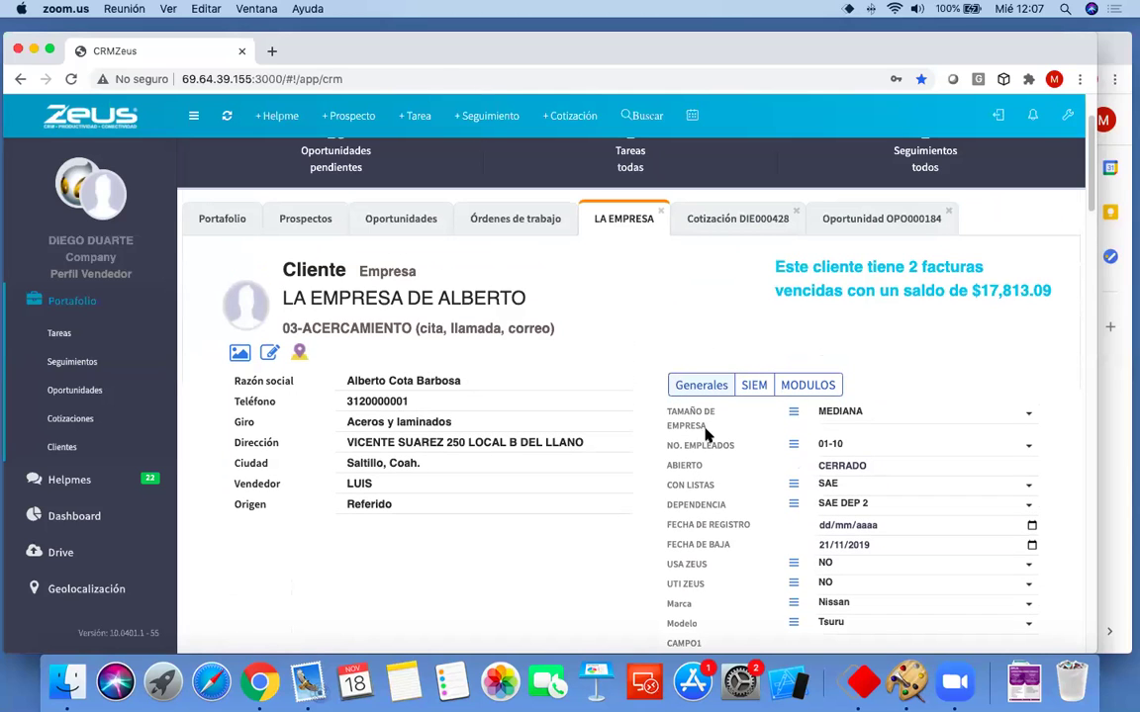
View the client's SIEM and MODULOS custom fields, then return to Generales
{"action": "left_click", "coordinate": [754, 387]}
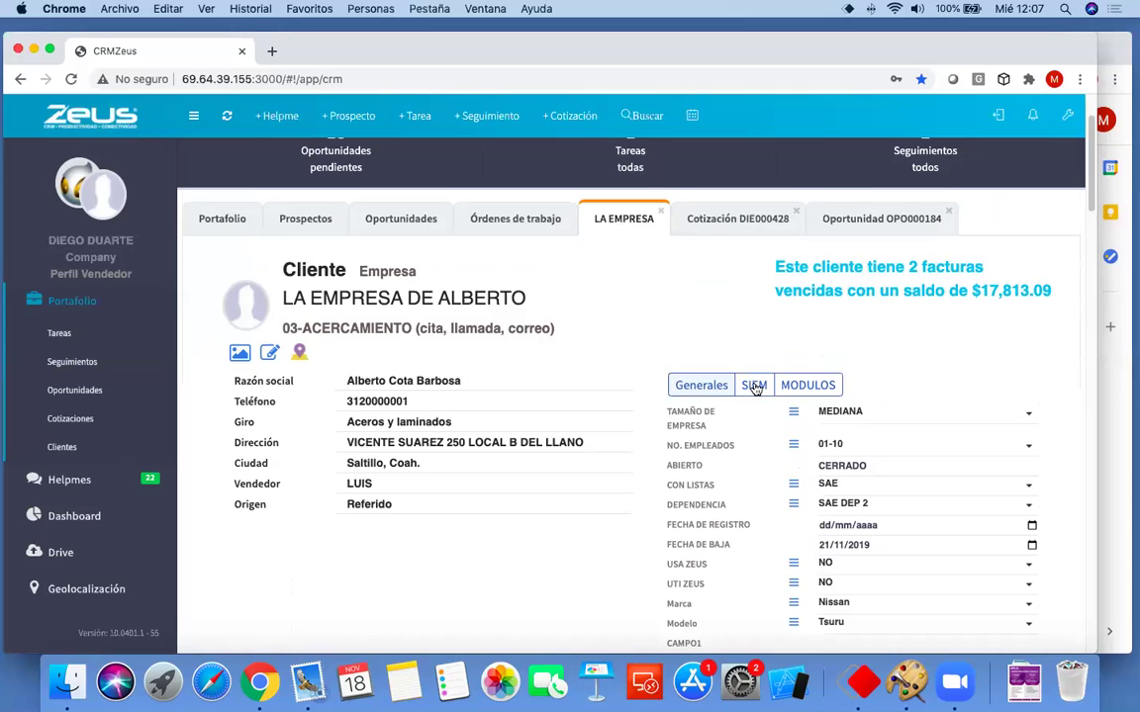
{"action": "left_click", "coordinate": [754, 385]}
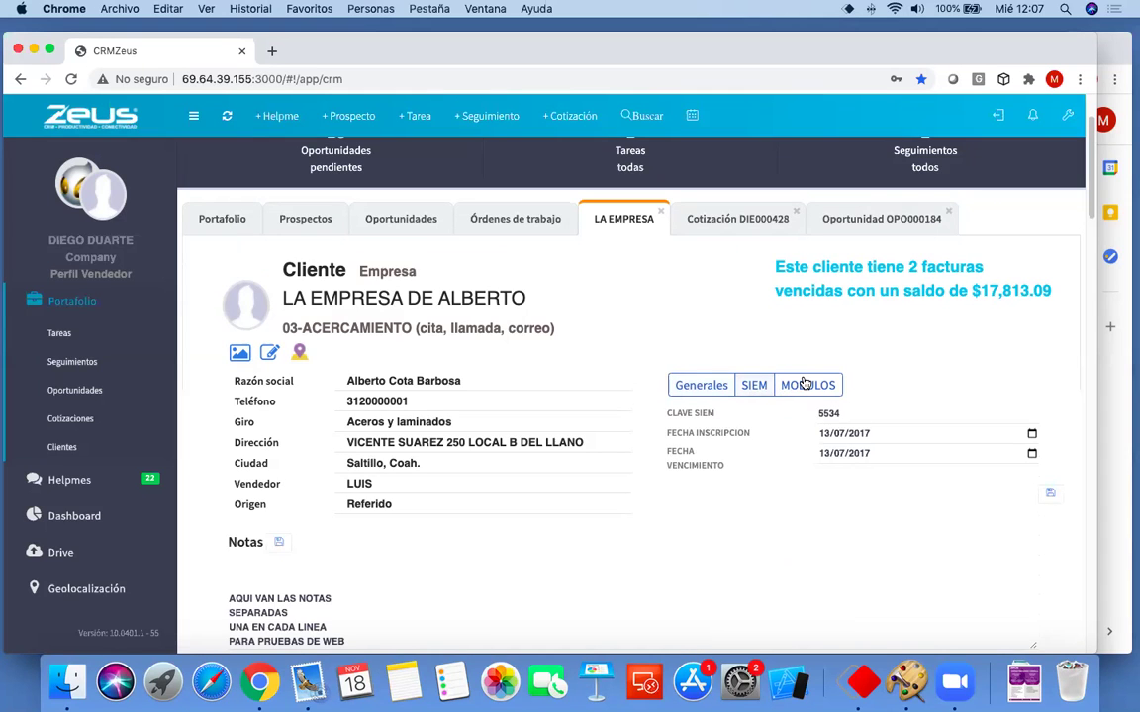
{"action": "left_click", "coordinate": [806, 384]}
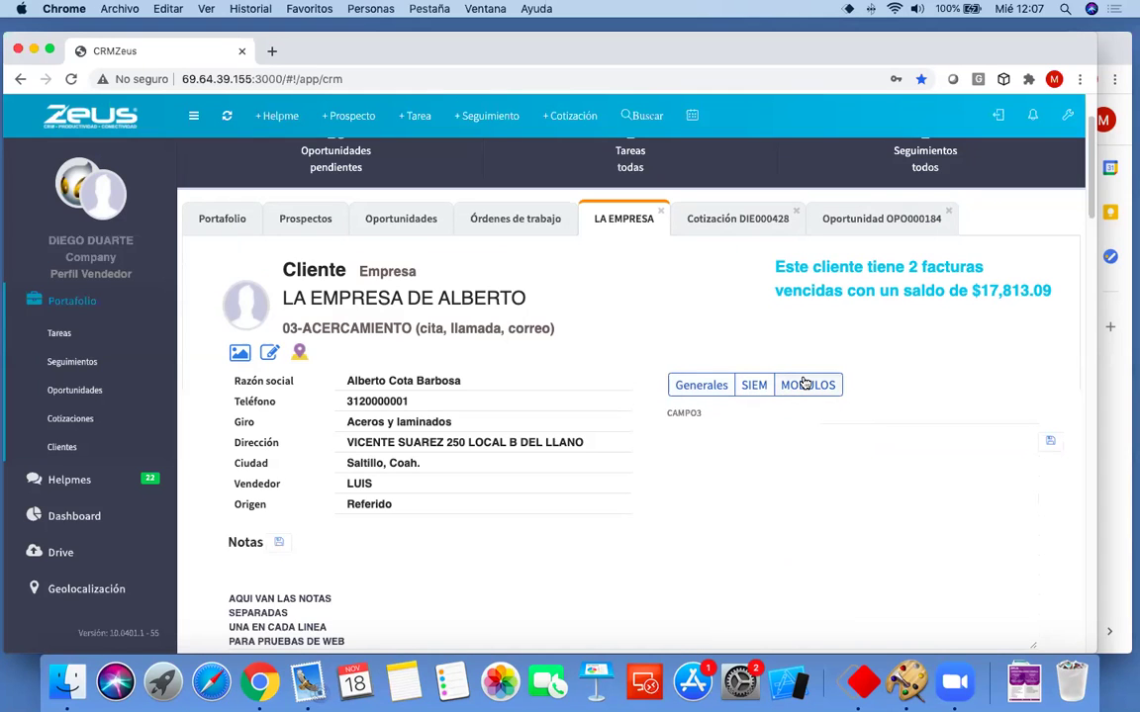
{"action": "left_click", "coordinate": [753, 386]}
{"action": "left_click", "coordinate": [702, 385]}
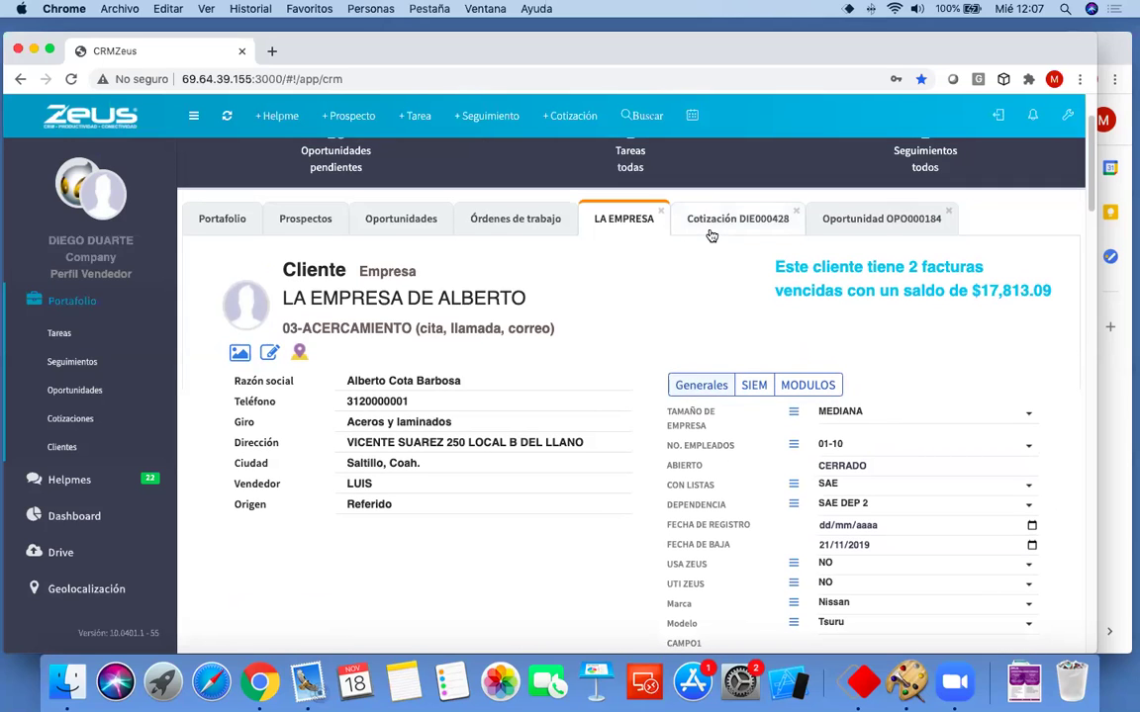
Scroll through quote DIE000428's Generales custom fields, then switch to opportunity OPO000184
{"action": "left_click", "coordinate": [709, 222]}
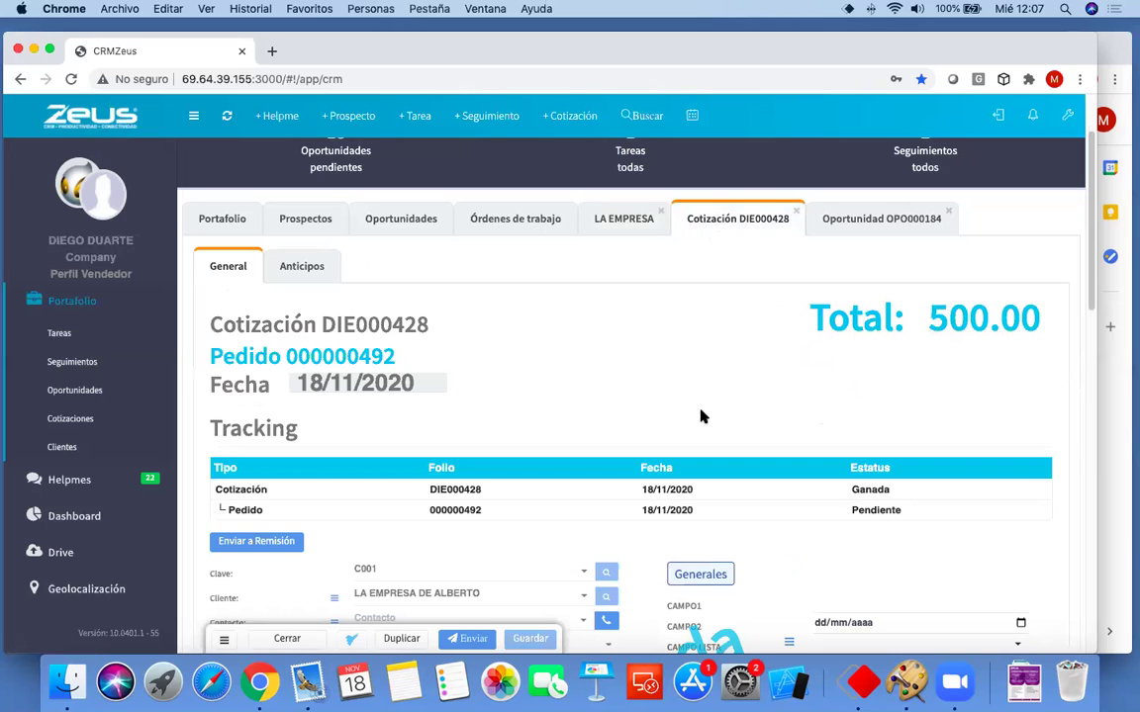
{"action": "scroll", "coordinate": [701, 417], "scroll_direction": "down", "scroll_amount": 3}
{"action": "scroll", "coordinate": [700, 416], "scroll_direction": "down", "scroll_amount": 2}
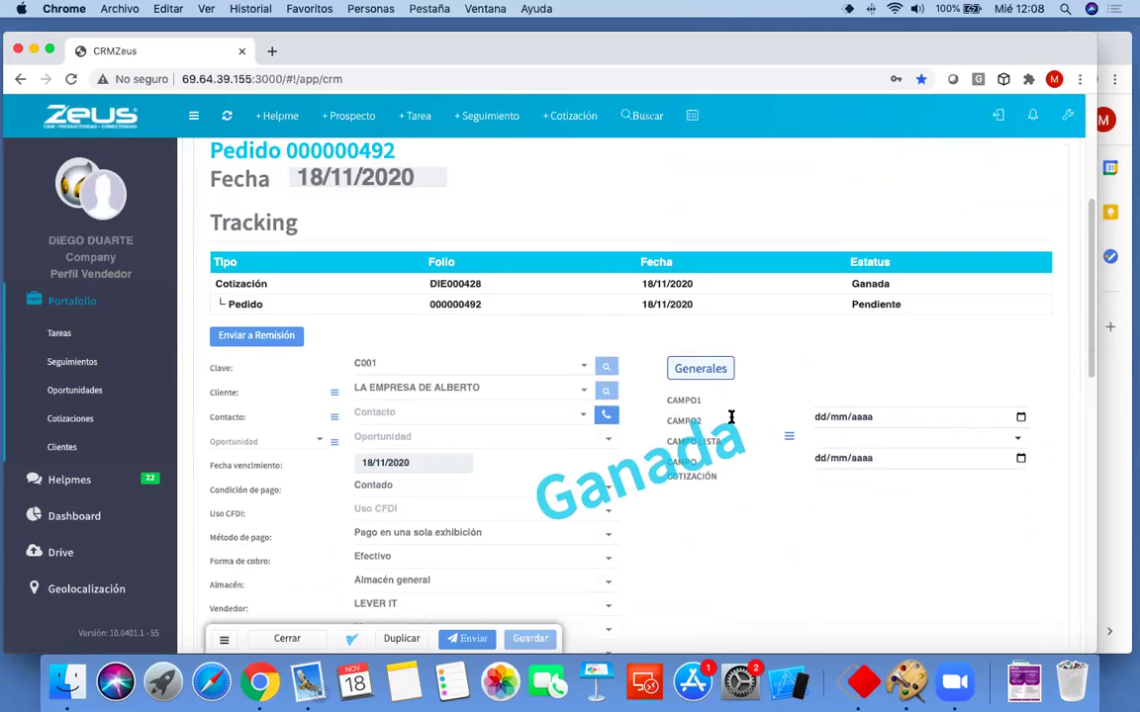
{"action": "scroll", "coordinate": [732, 419], "scroll_direction": "up", "scroll_amount": 3}
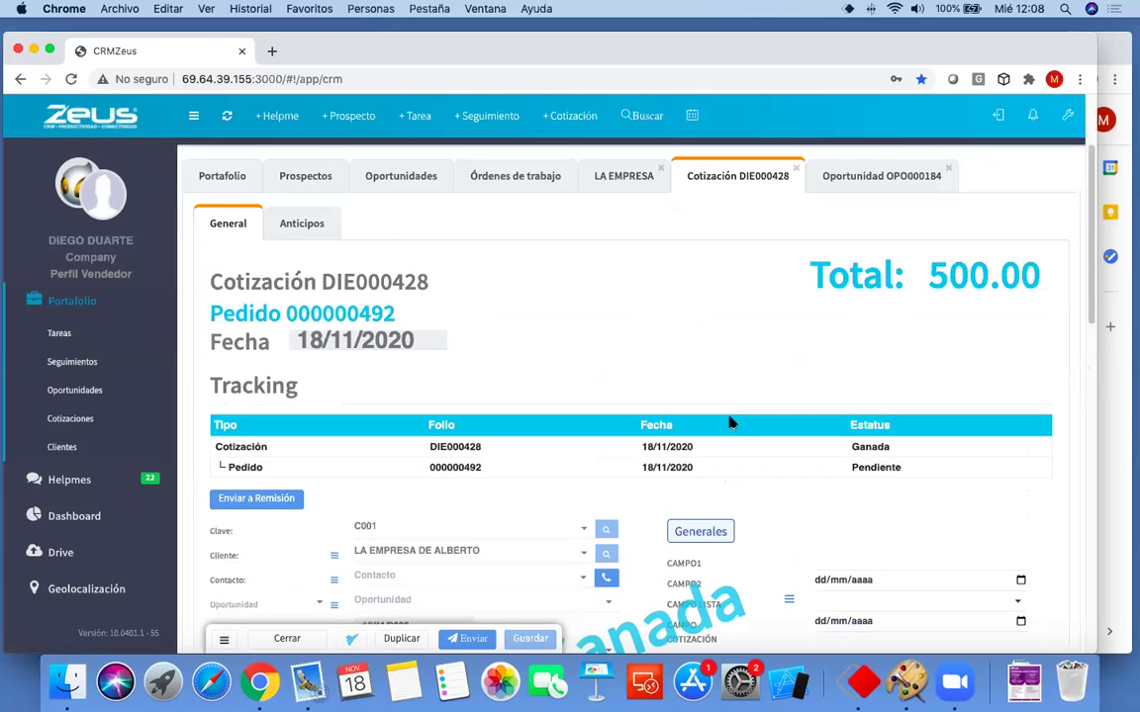
{"action": "left_click", "coordinate": [844, 182]}
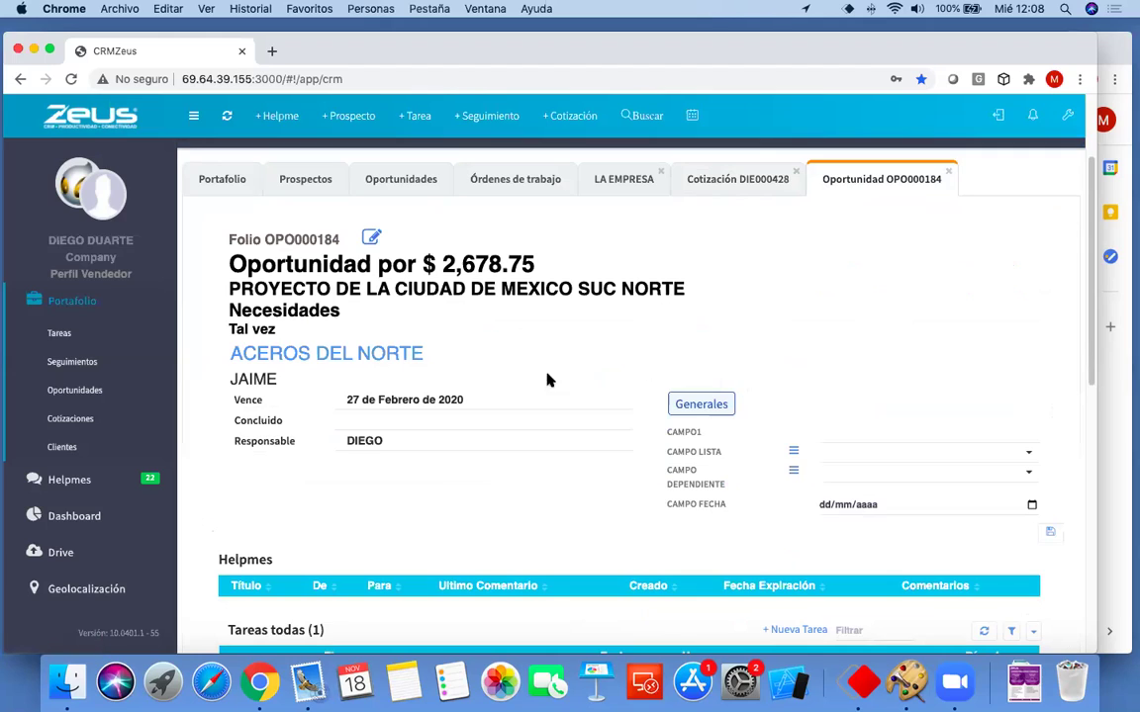